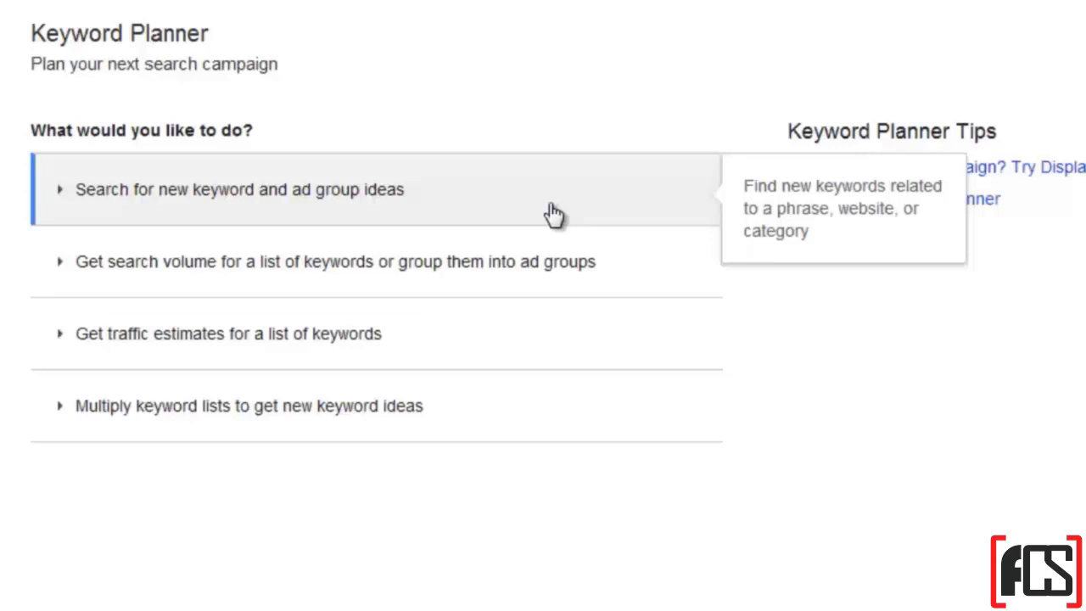
Expand the search for new keyword and ad group ideas and clear the product or service entry.
left_click(553, 212)
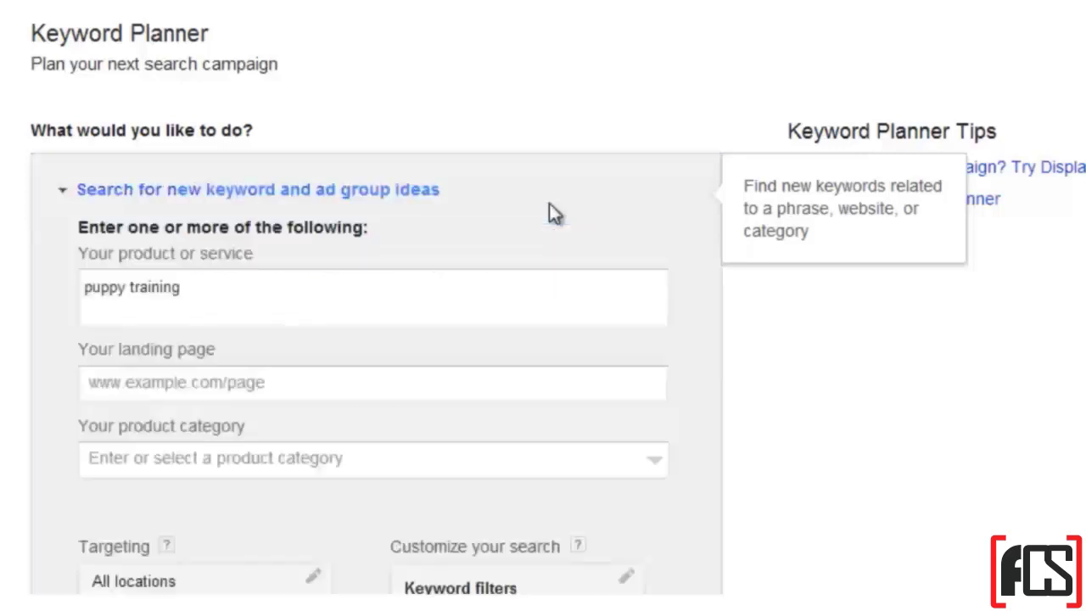
scroll(582, 211, "down", 4)
scroll(584, 212, "up", 1)
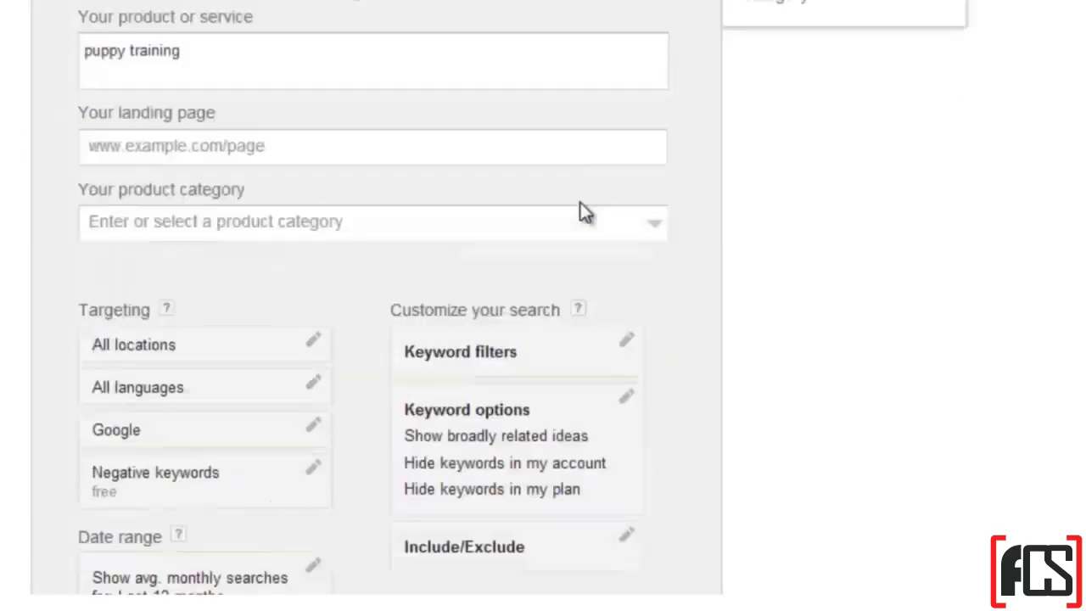
left_click(269, 63)
key("ctrl+a")
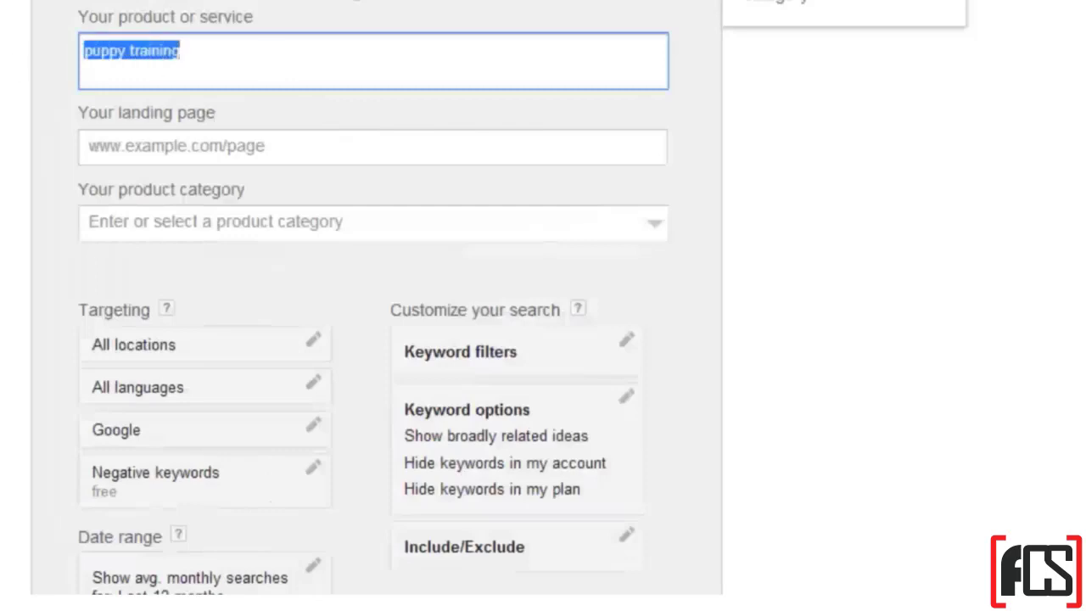
key("BackSpace")
Check the landing page field and look through the available product categories without choosing one.
left_click(417, 136)
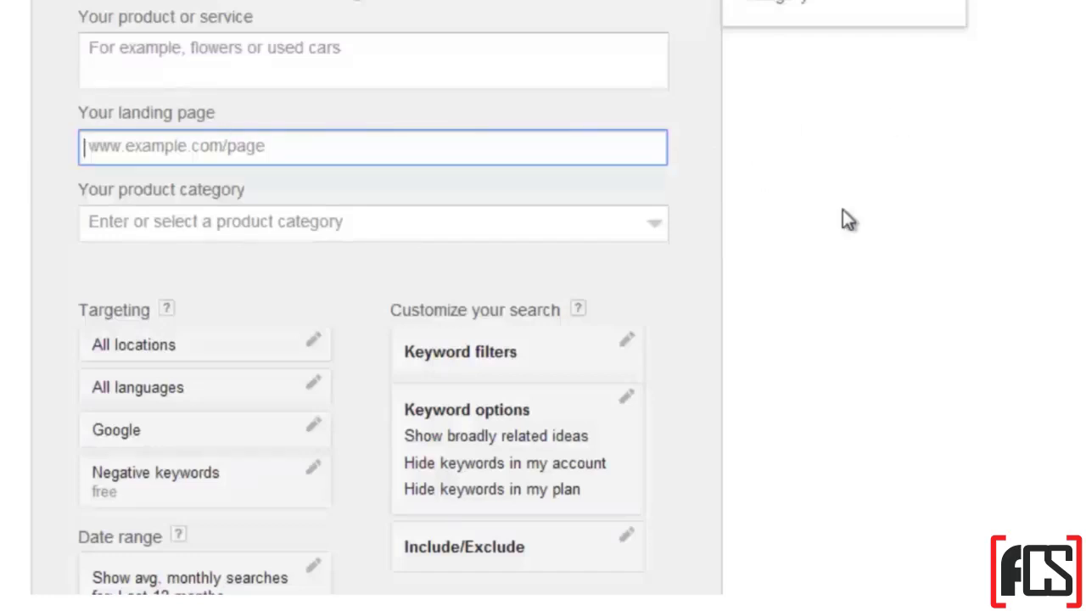
scroll(981, 270, "up", 2)
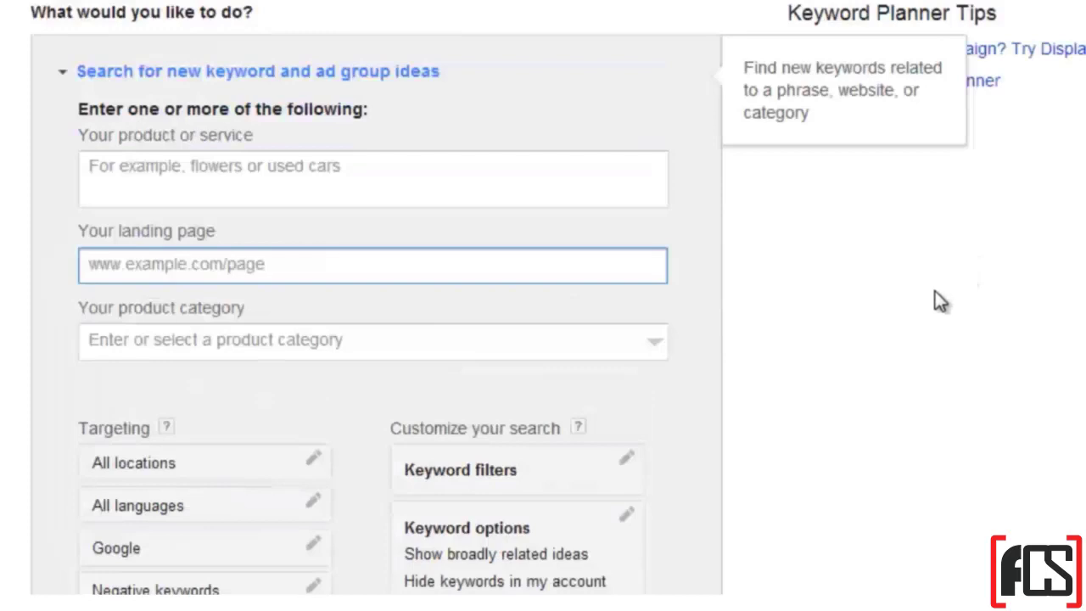
left_click(665, 345)
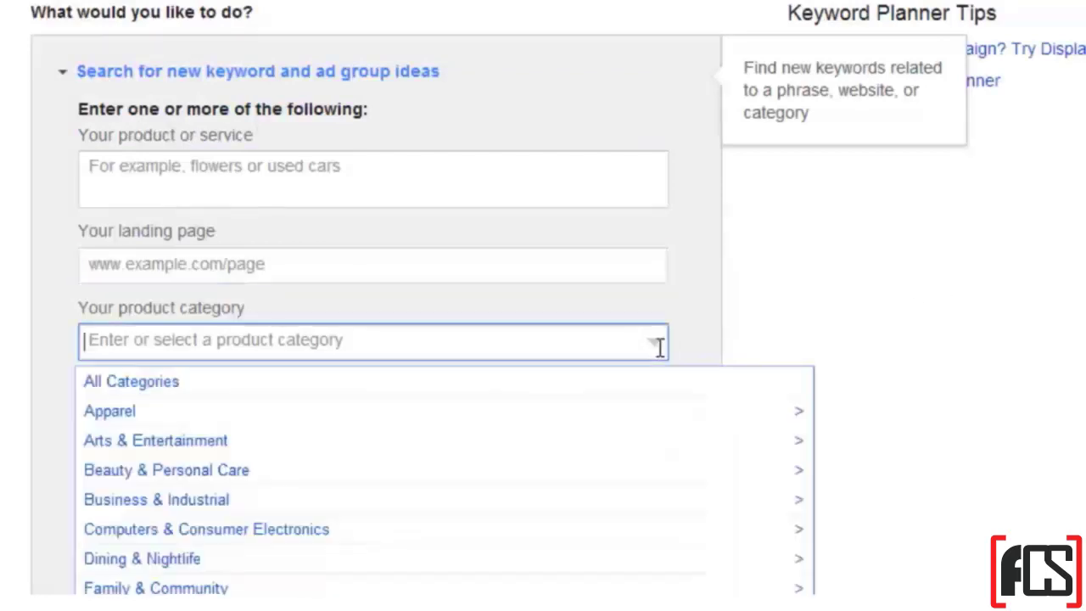
scroll(659, 352, "down", 2)
scroll(300, 330, "down", 4)
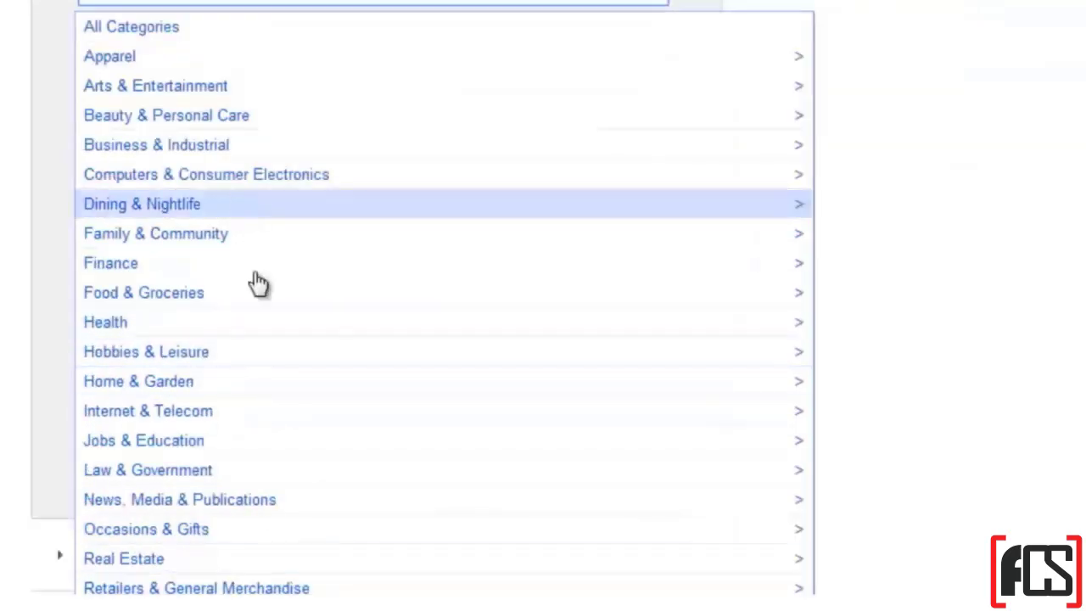
left_click(1047, 247)
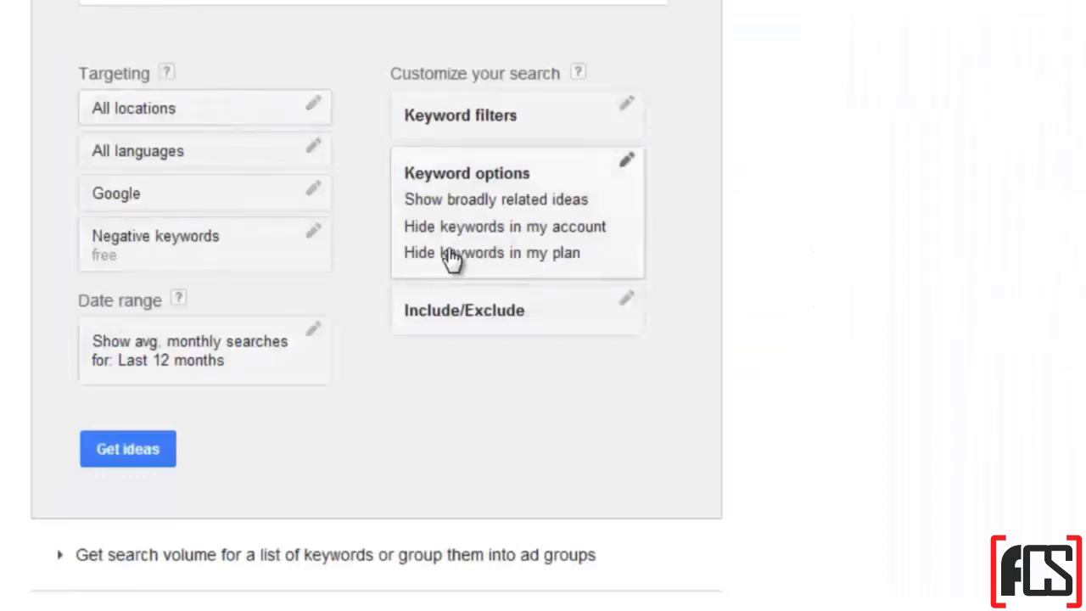
Review the targeting and search customization options for new keyword ideas, and collapse that section.
scroll(450, 259, "up", 2)
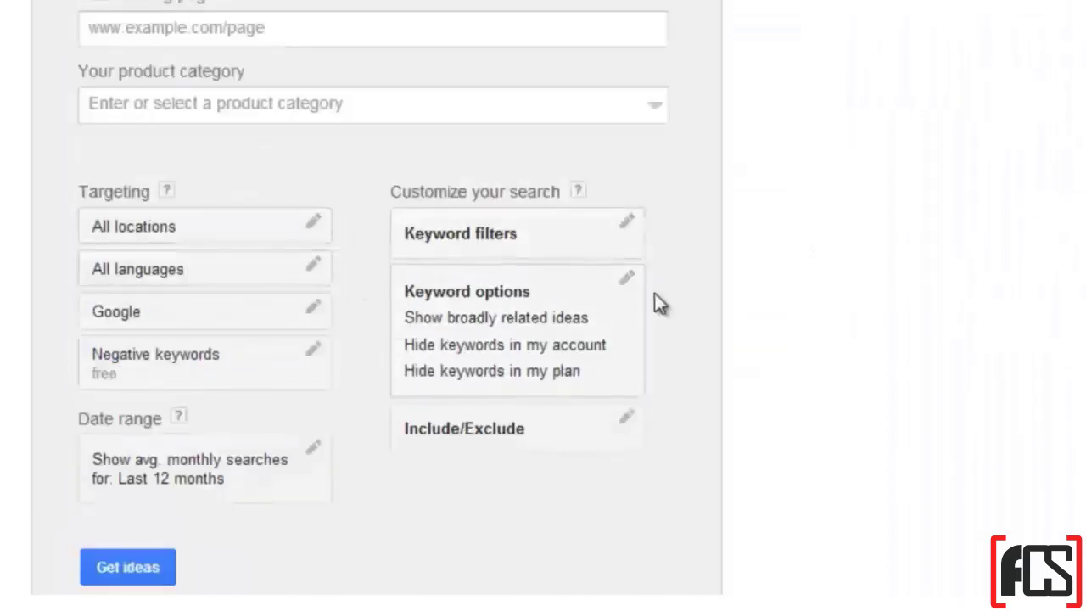
scroll(785, 312, "up", 2)
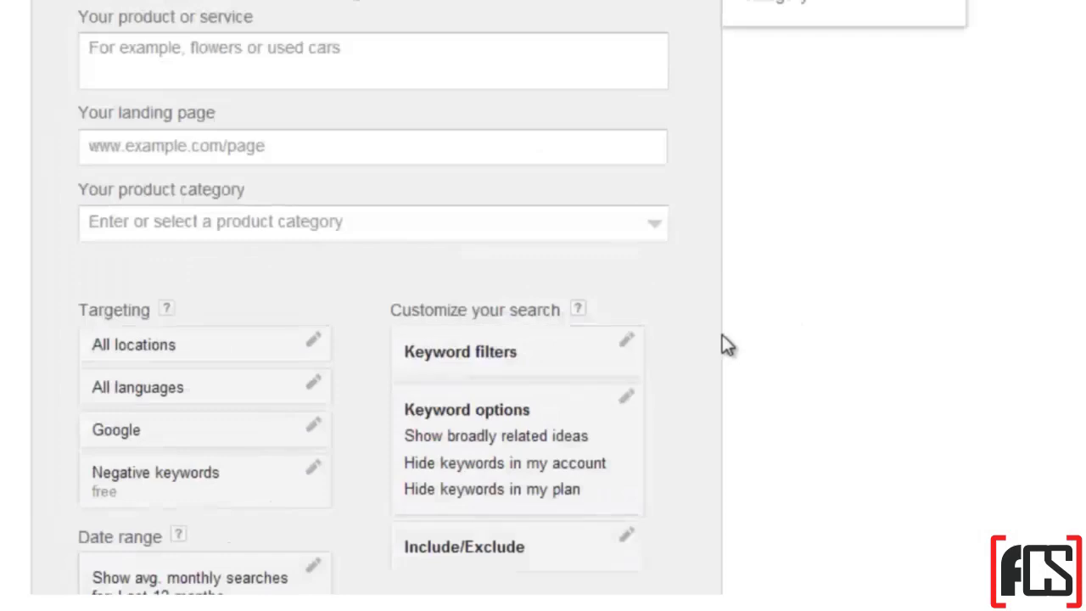
scroll(819, 311, "down", 1)
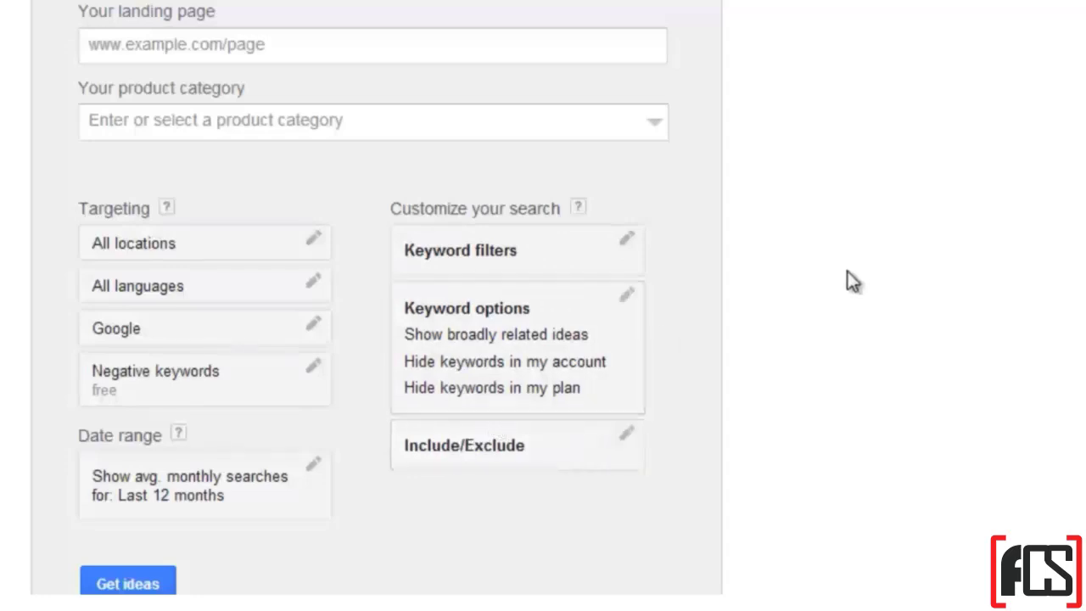
scroll(844, 274, "up", 2)
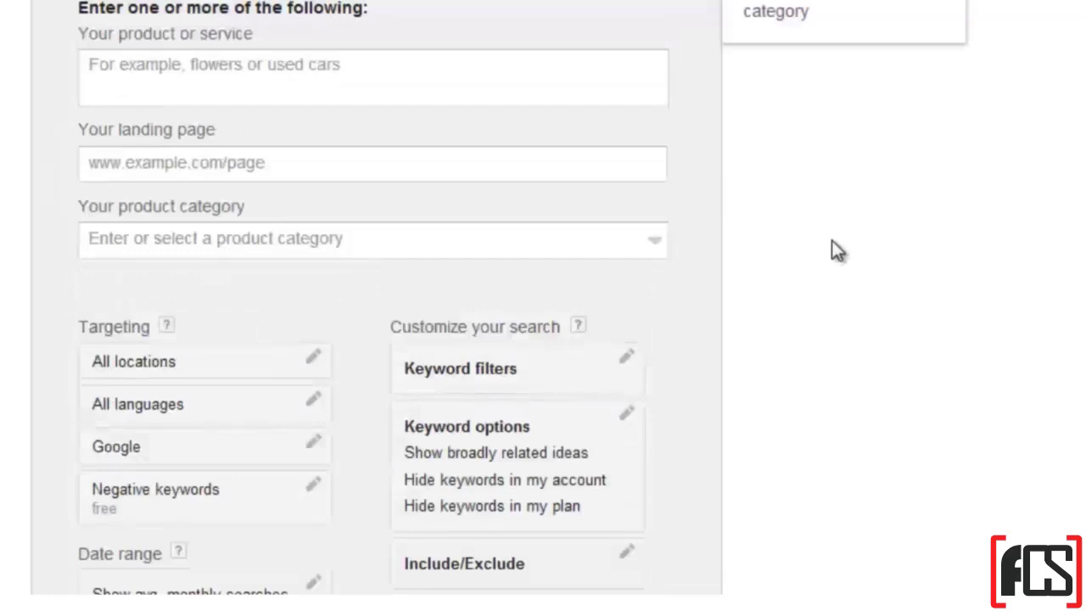
left_click(426, 0)
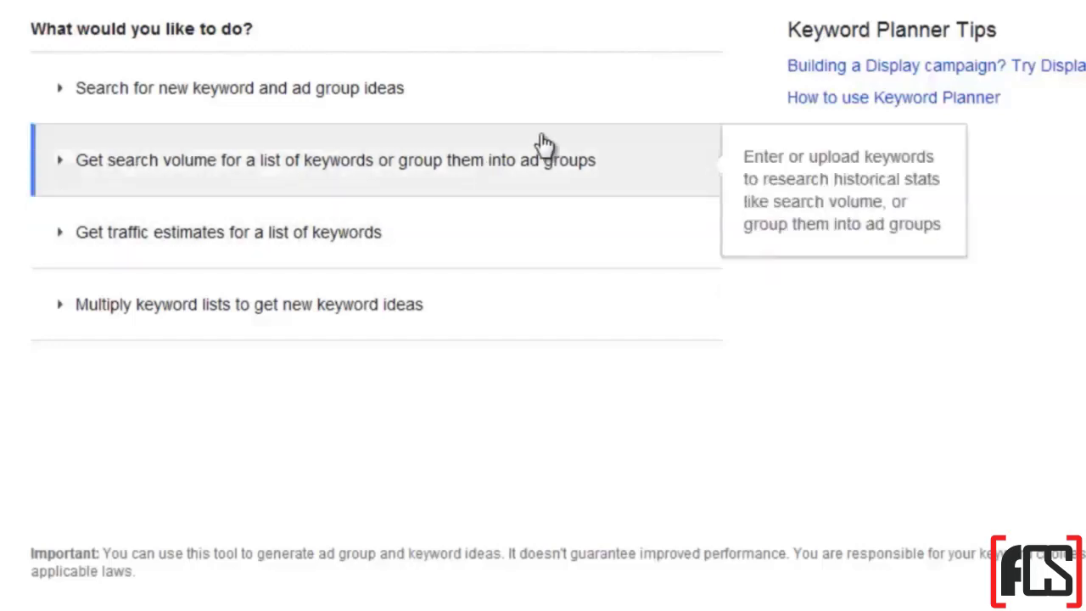
Examine the keyword entry, file upload and targeting options for getting search volume, and collapse that section.
left_click(323, 170)
scroll(781, 316, "down", 2)
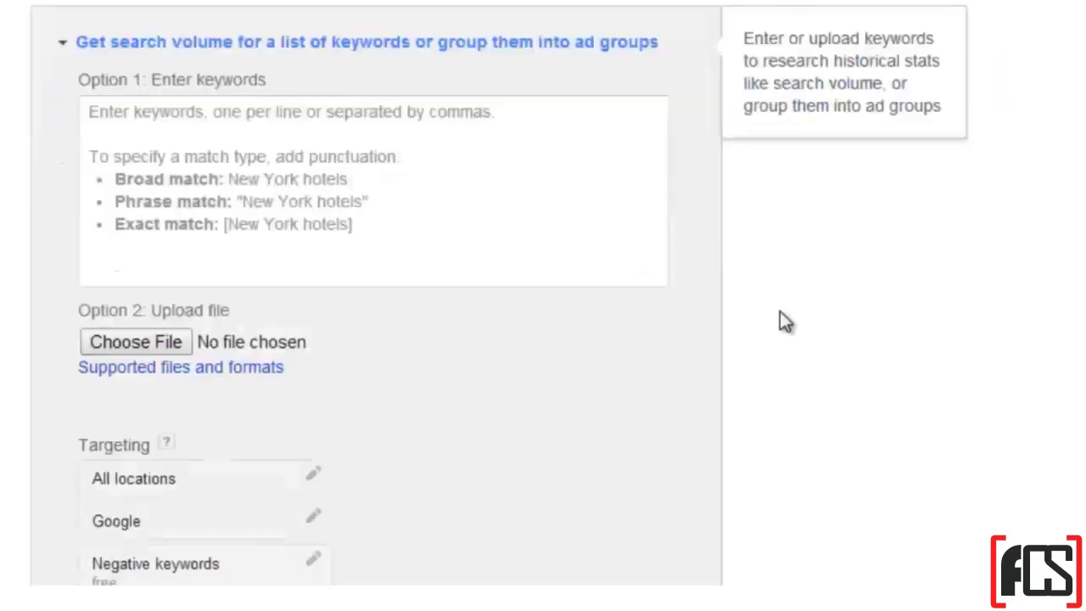
left_click(456, 182)
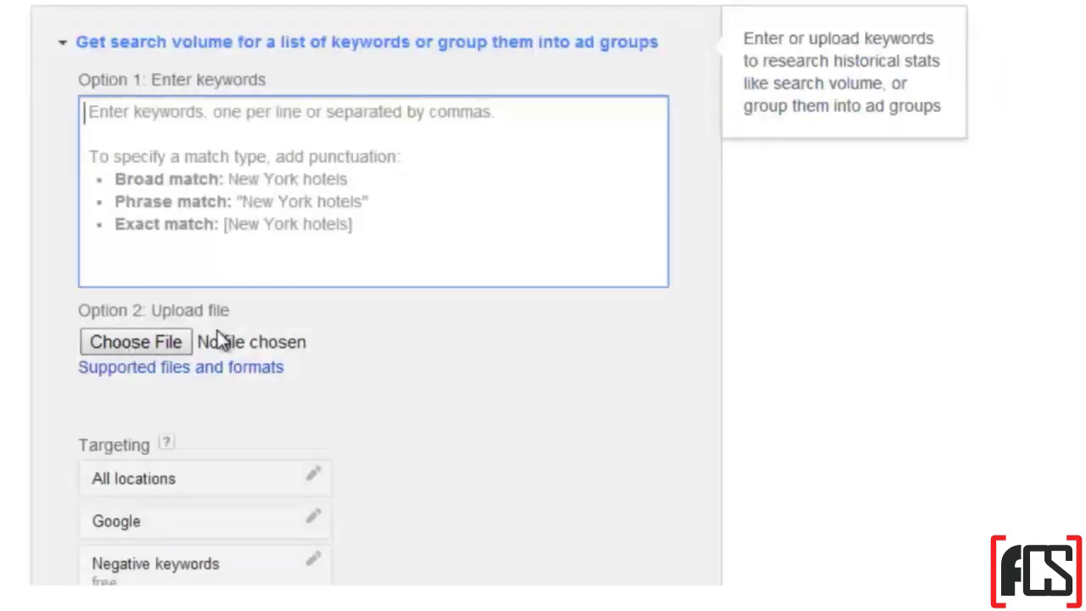
scroll(774, 282, "down", 2)
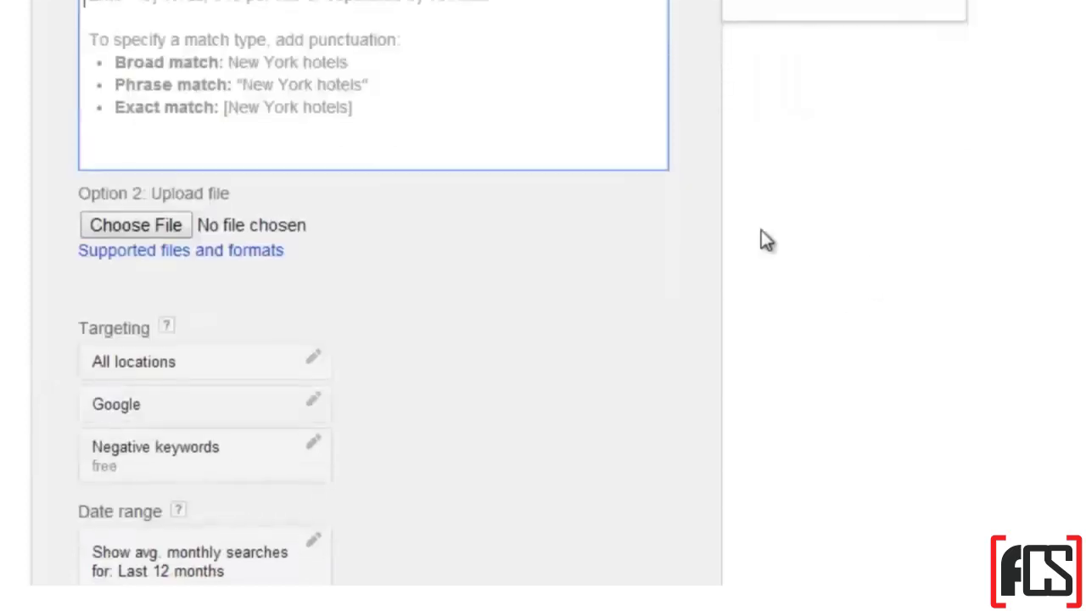
scroll(761, 231, "up", 1)
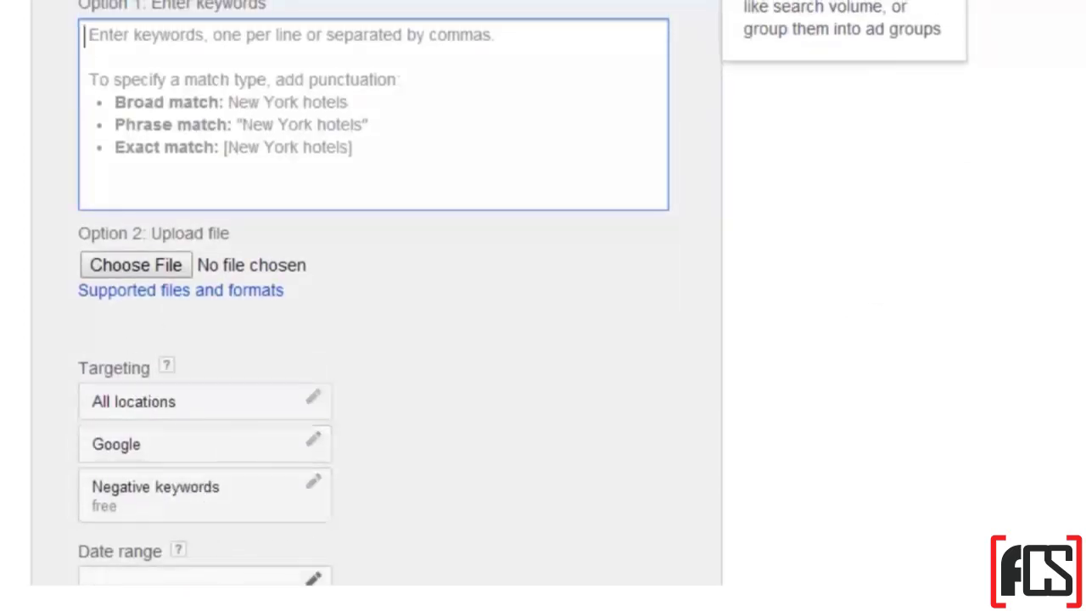
scroll(730, 212, "up", 2)
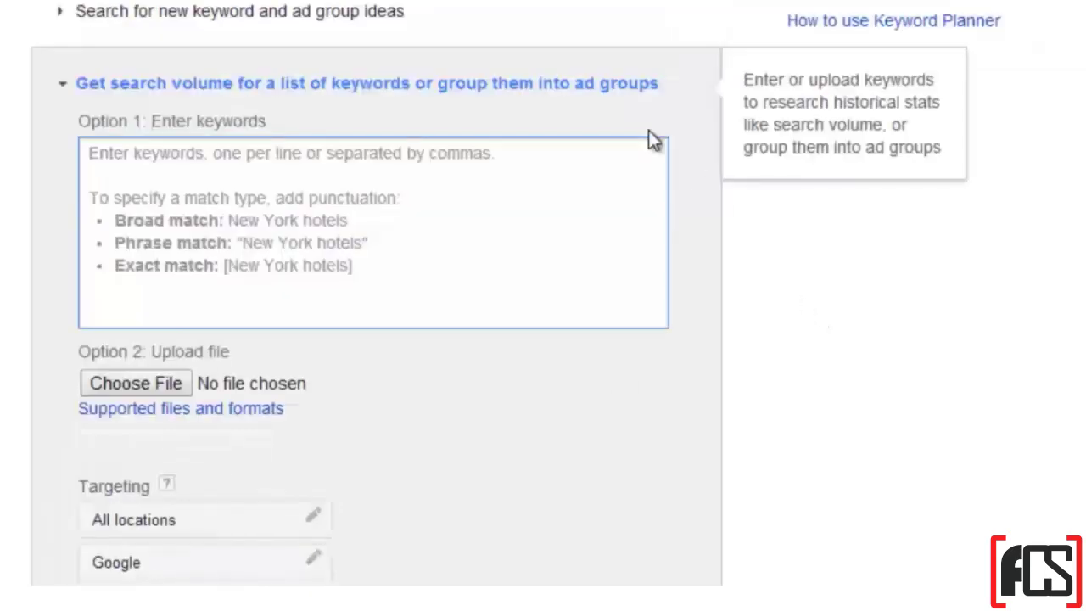
left_click(584, 82)
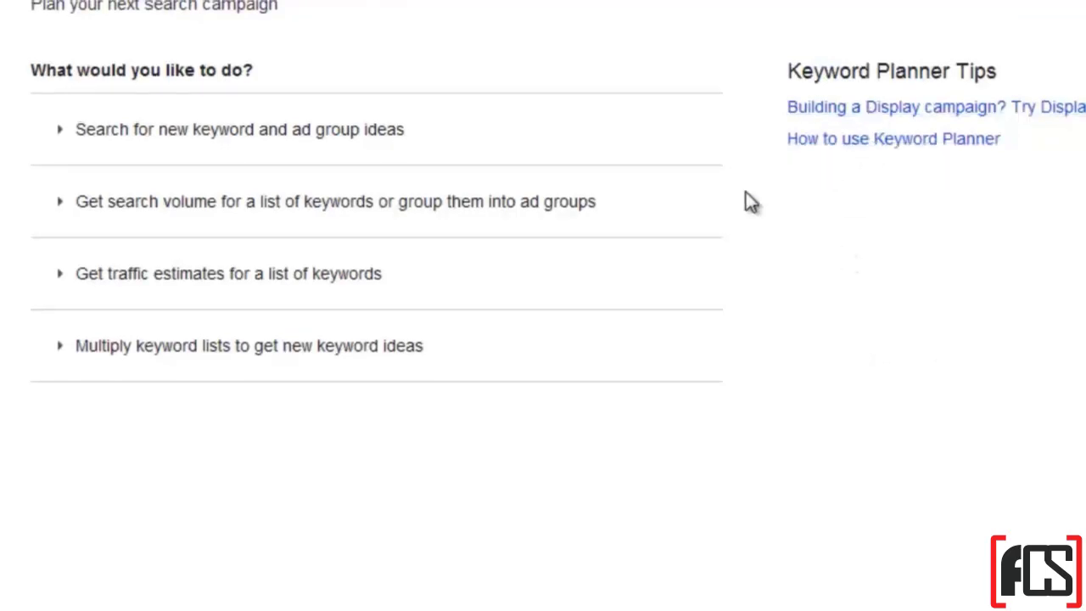
Examine the form for getting traffic estimates for a list of keywords, and collapse it.
left_click(416, 286)
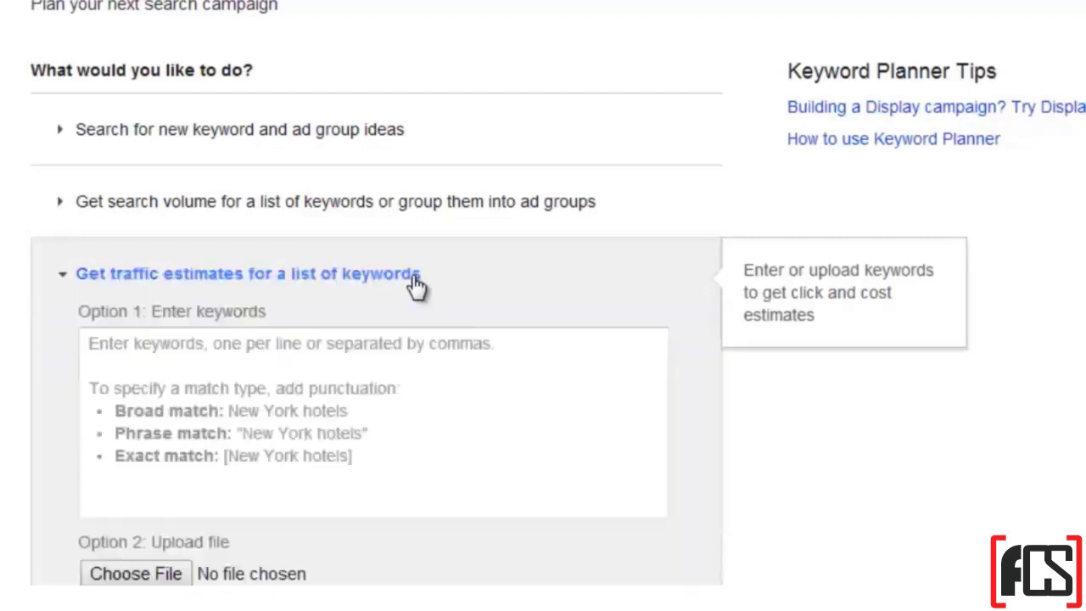
scroll(819, 352, "down", 2)
scroll(824, 349, "down", 2)
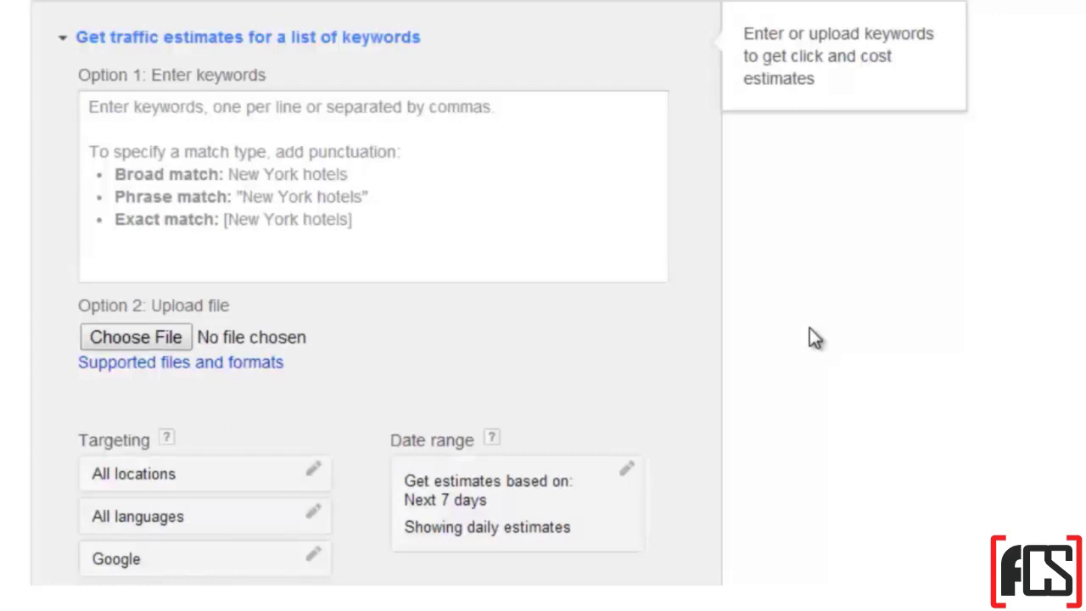
scroll(809, 339, "up", 2)
left_click(405, 161)
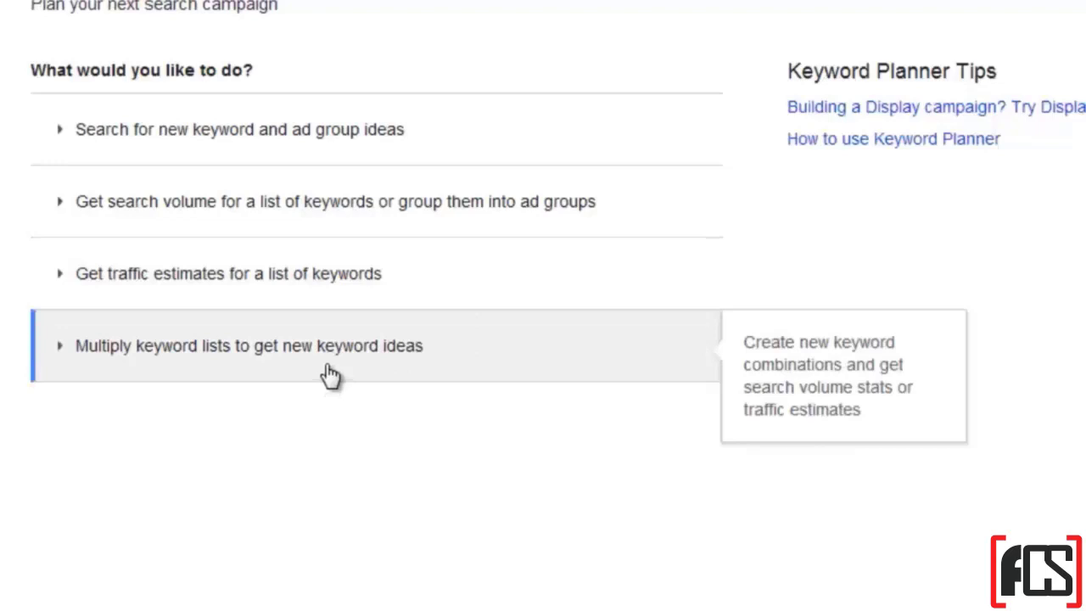
Examine the three list fields and targeting options for multiplying keyword lists into new ideas.
left_click(330, 375)
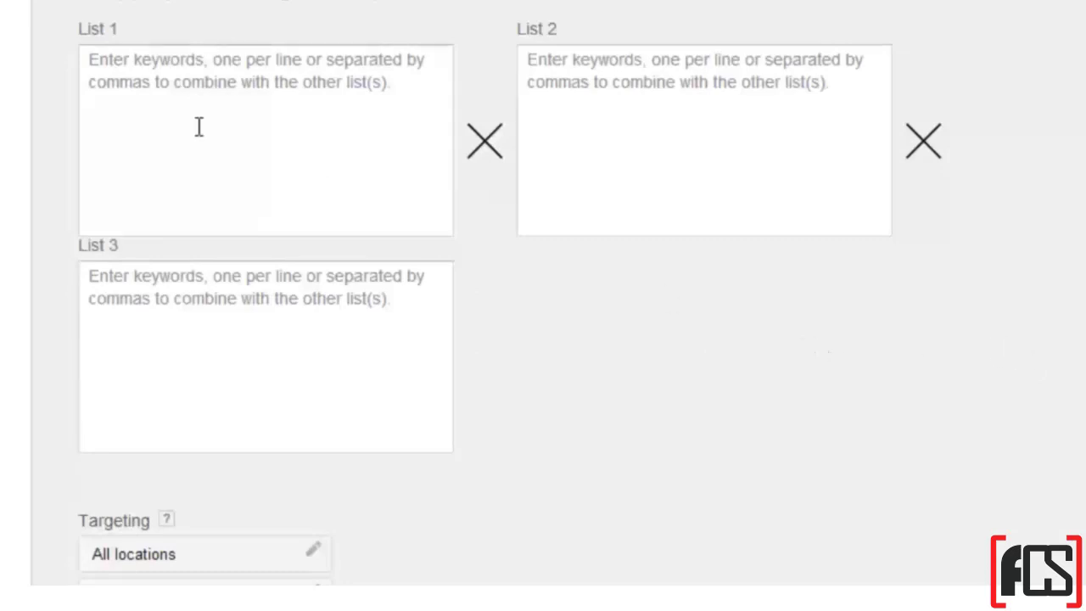
scroll(771, 133, "down", 1)
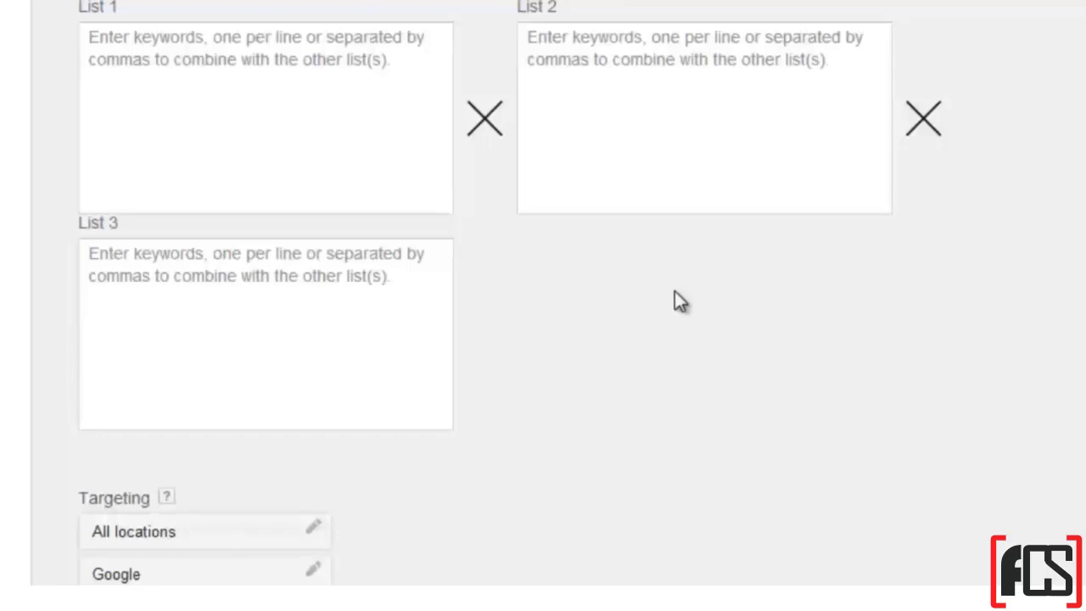
scroll(544, 390, "down", 3)
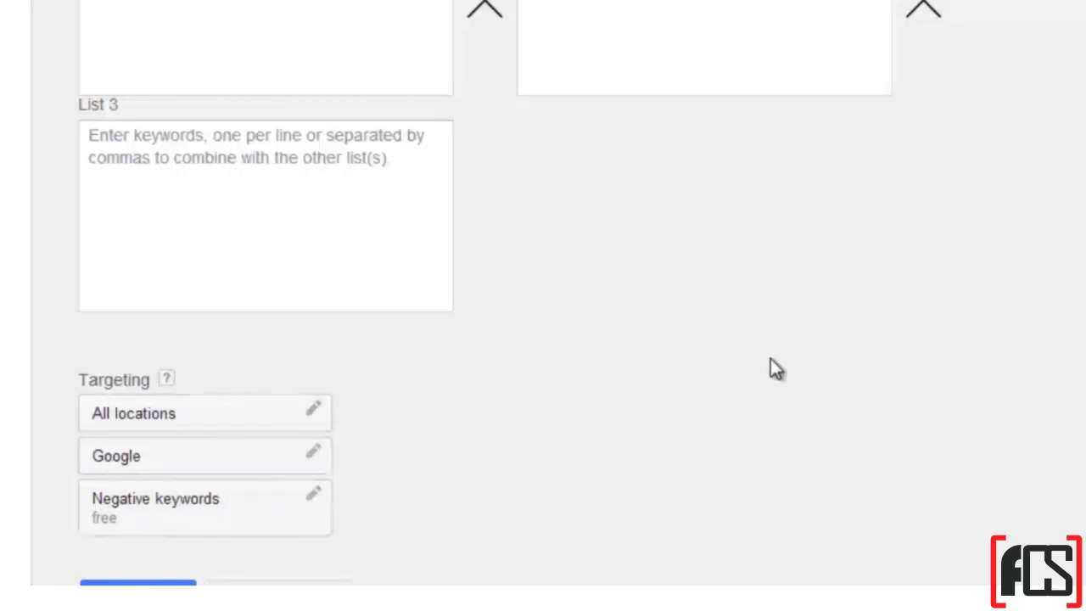
scroll(772, 363, "up", 5)
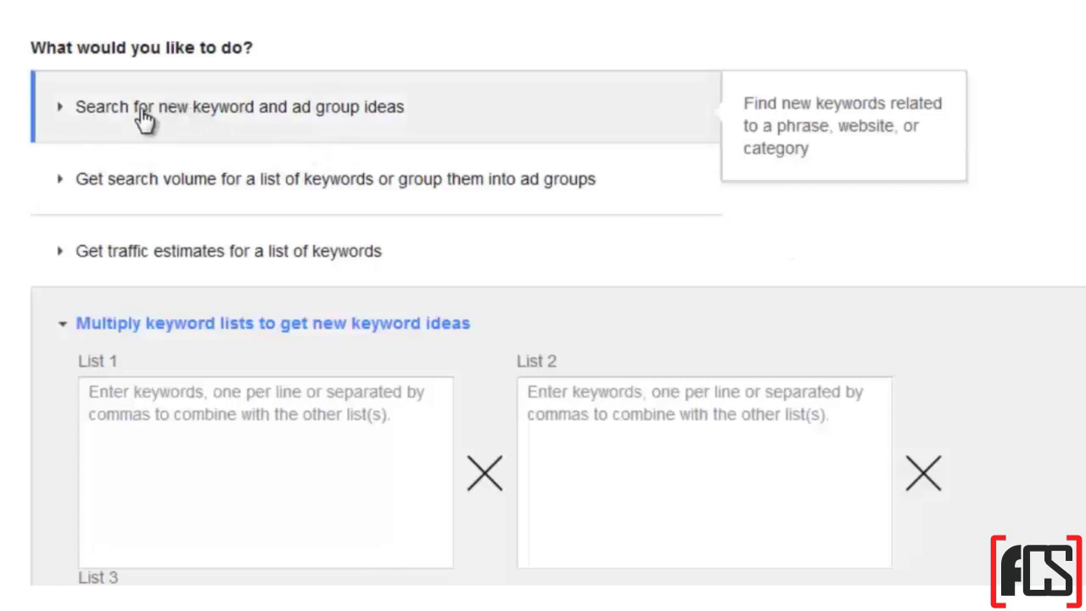
Reopen the search for new keyword and ad group ideas and enter "puppy" as the product or service.
left_click(292, 118)
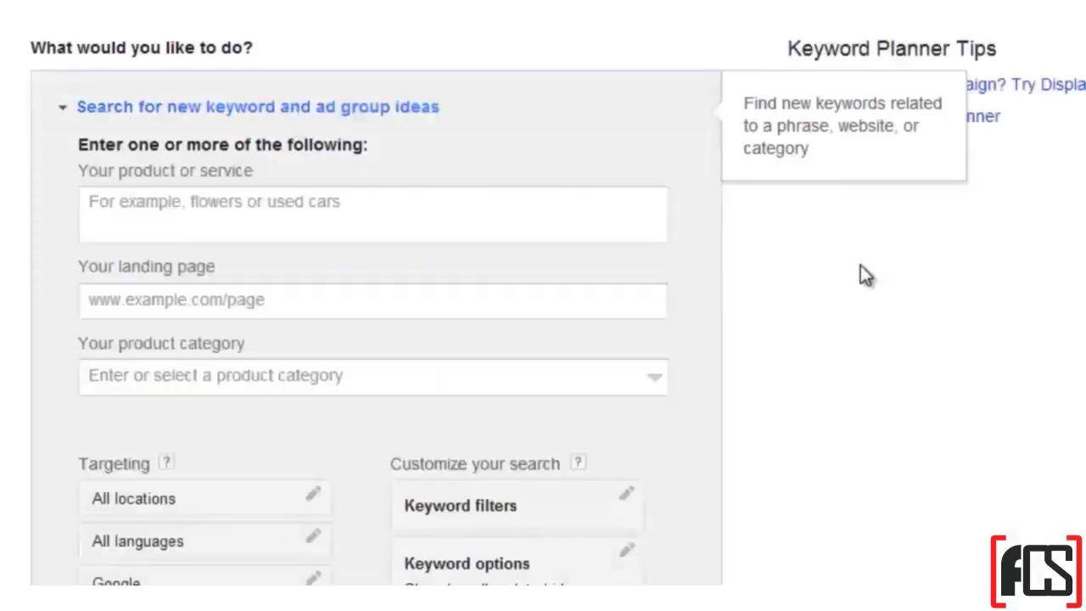
scroll(863, 273, "down", 2)
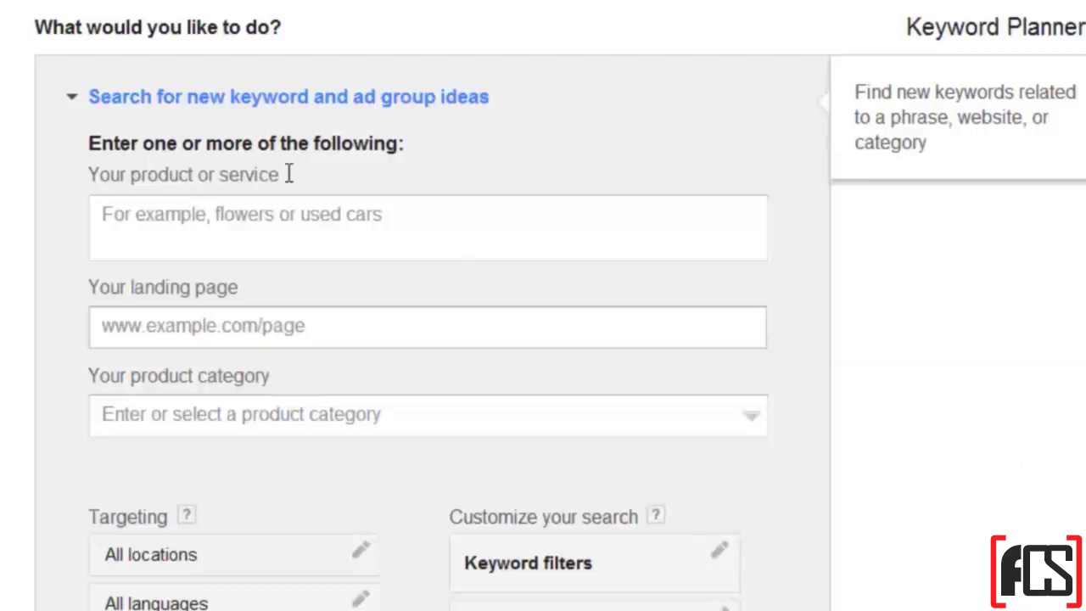
left_click(241, 230)
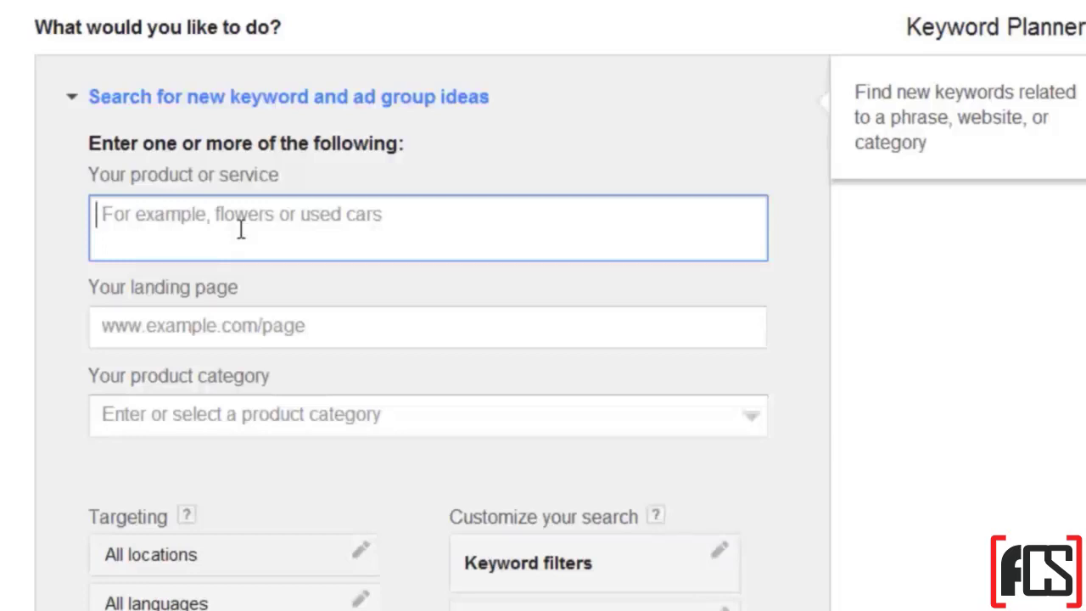
type("puppy")
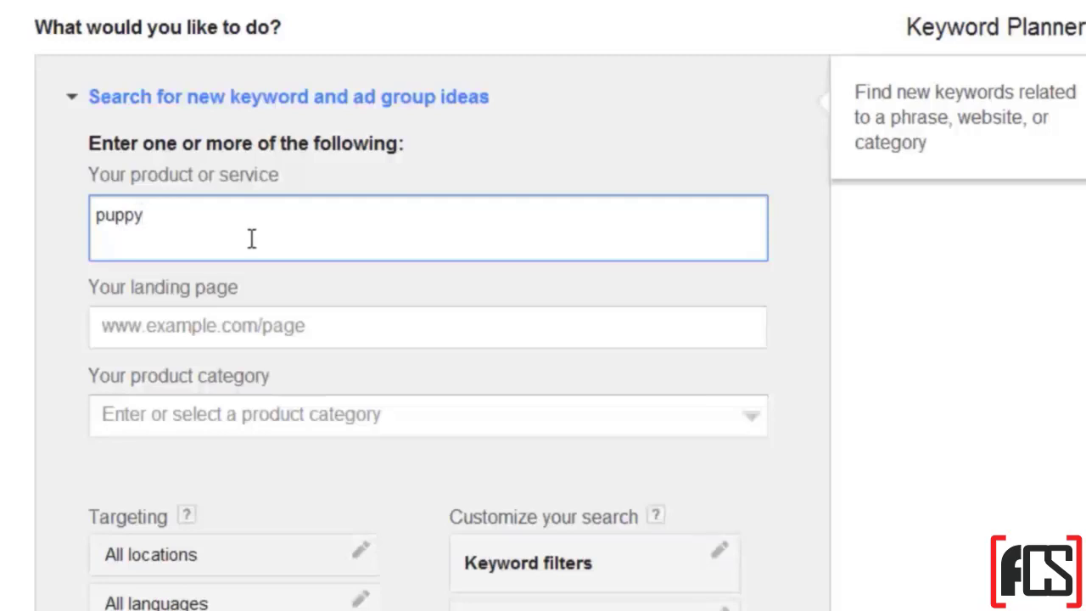
Browse the product categories, view the Food & Groceries subcategories, and return to the full category list.
left_click(121, 320)
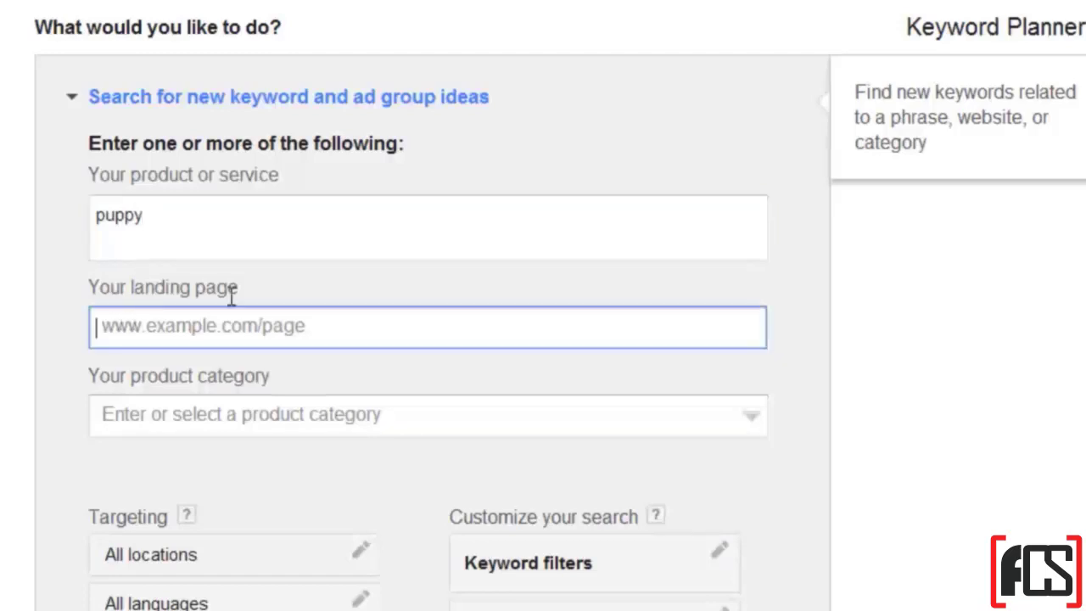
left_click(278, 429)
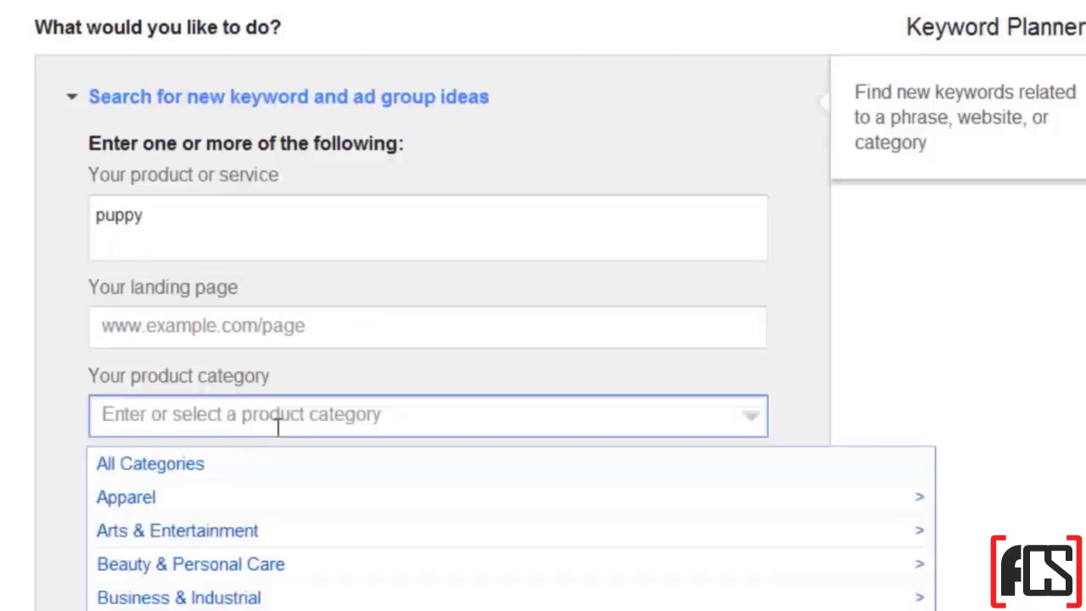
scroll(283, 441, "down", 4)
scroll(354, 346, "down", 1)
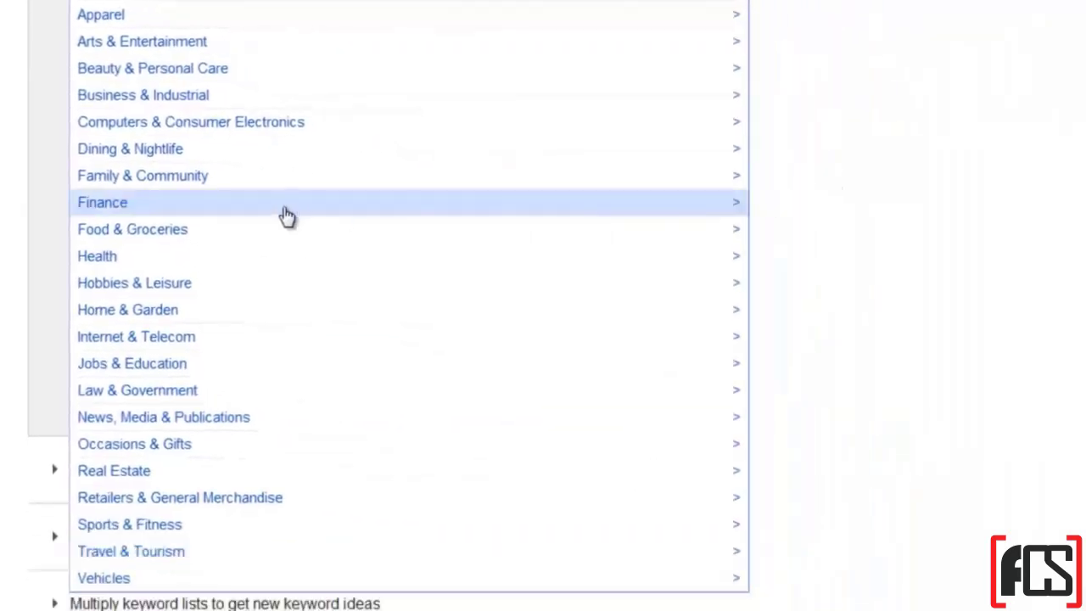
left_click(164, 238)
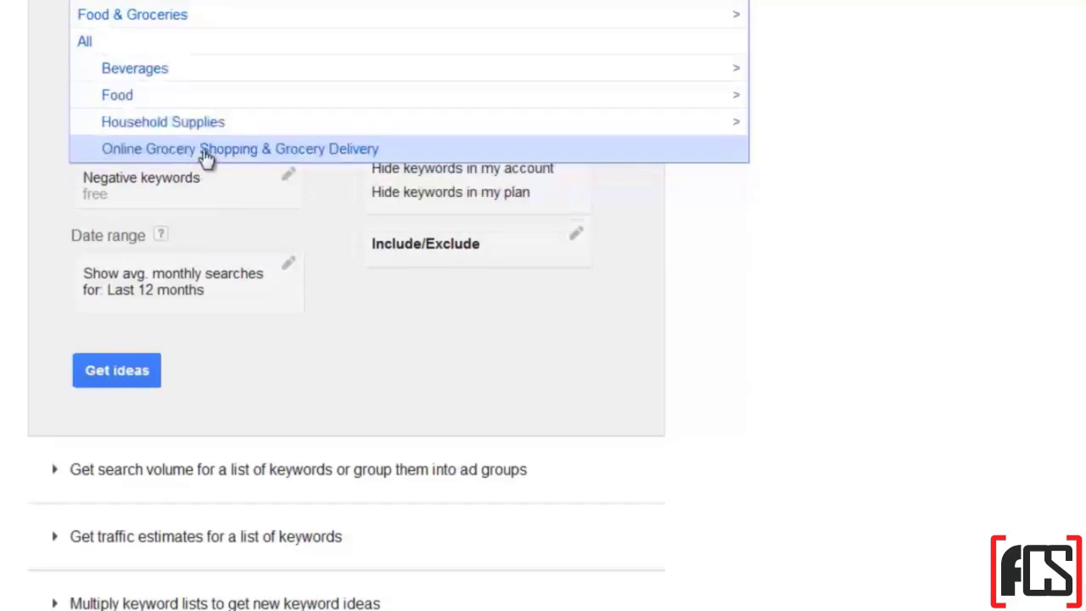
left_click(122, 9)
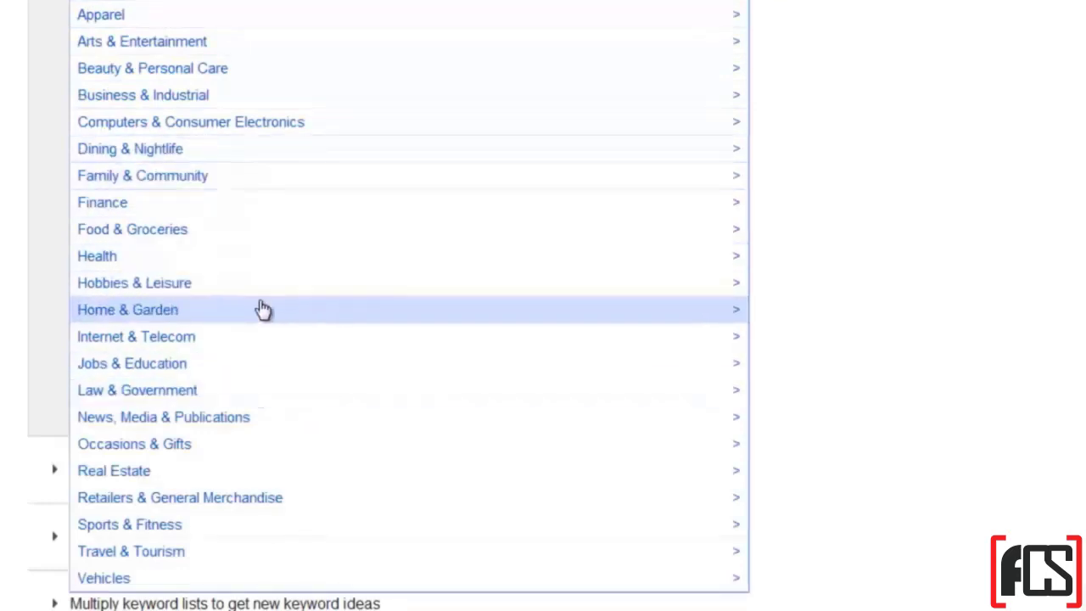
Close the product category list without choosing a category and review the product or service entry.
left_click(783, 235)
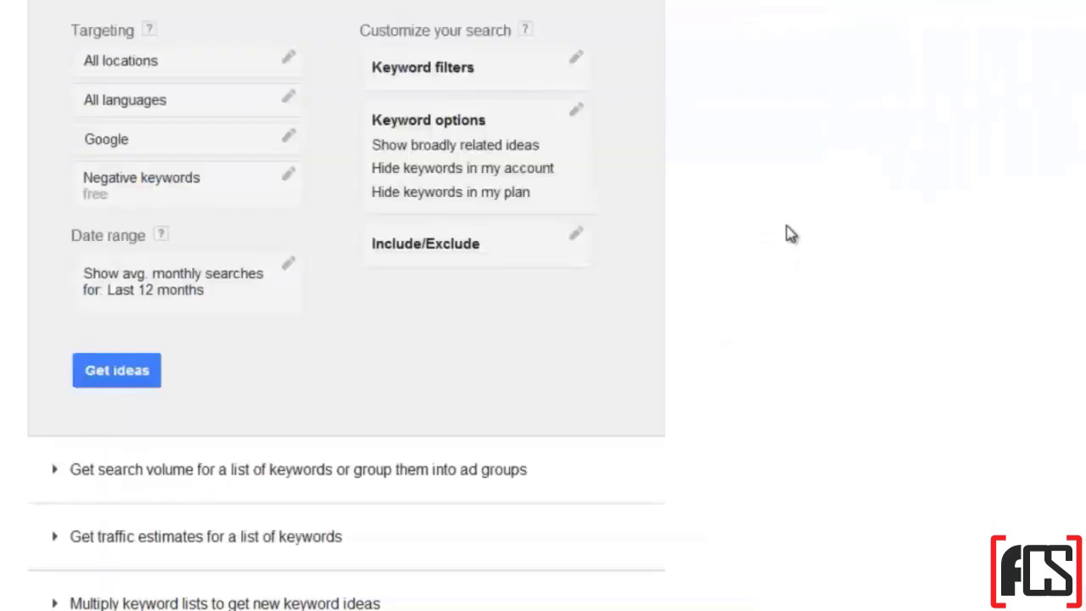
scroll(785, 234, "up", 5)
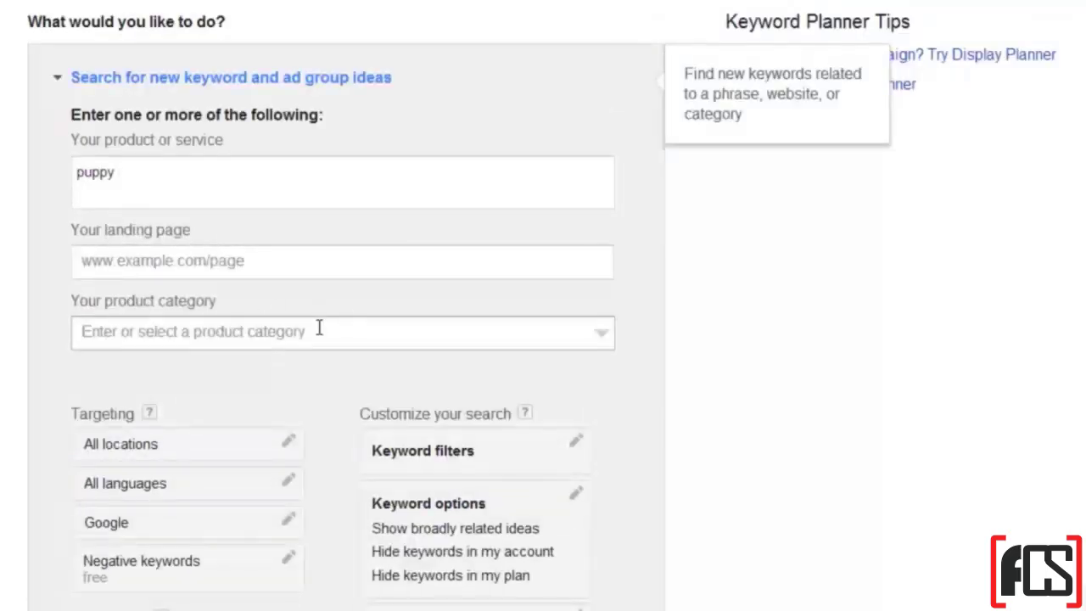
left_click_drag(124, 175, 76, 173)
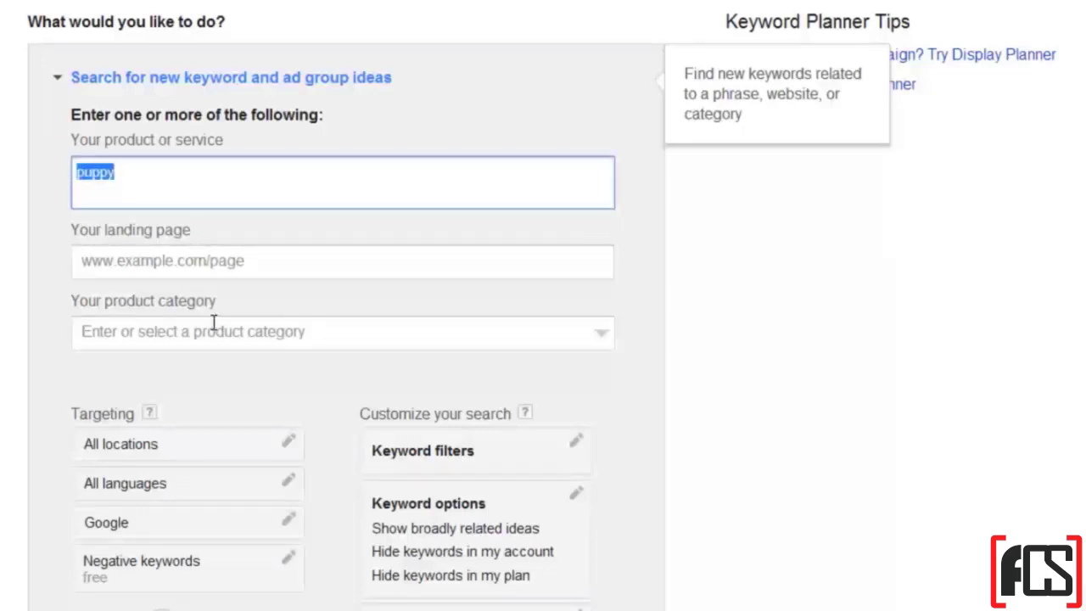
left_click(679, 263)
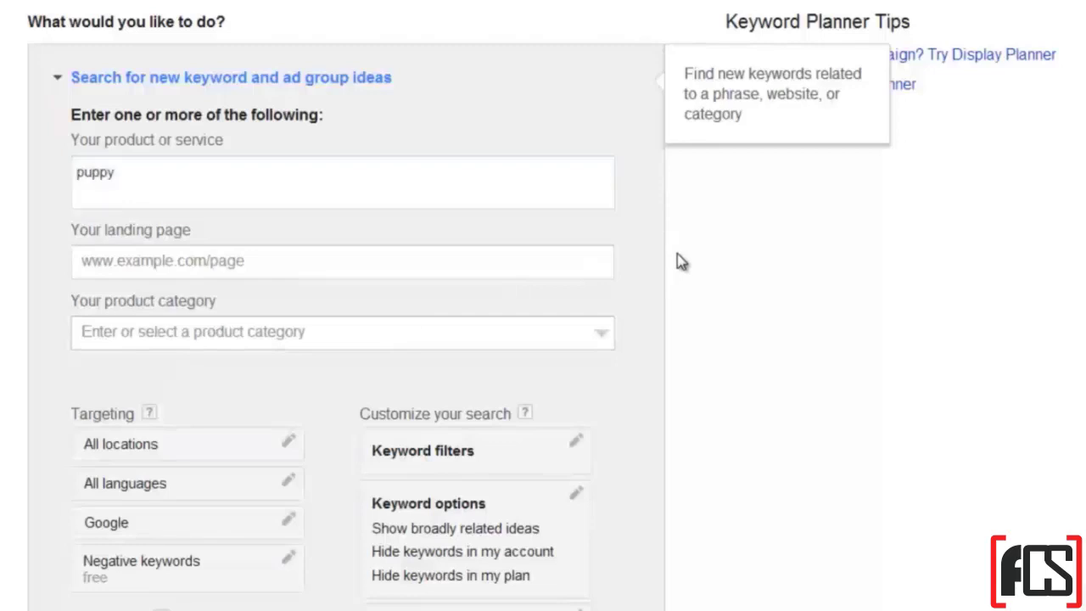
Open the location targeting settings, search for "atlanta," and look through the matching locations.
scroll(681, 263, "down", 1)
scroll(679, 255, "down", 1)
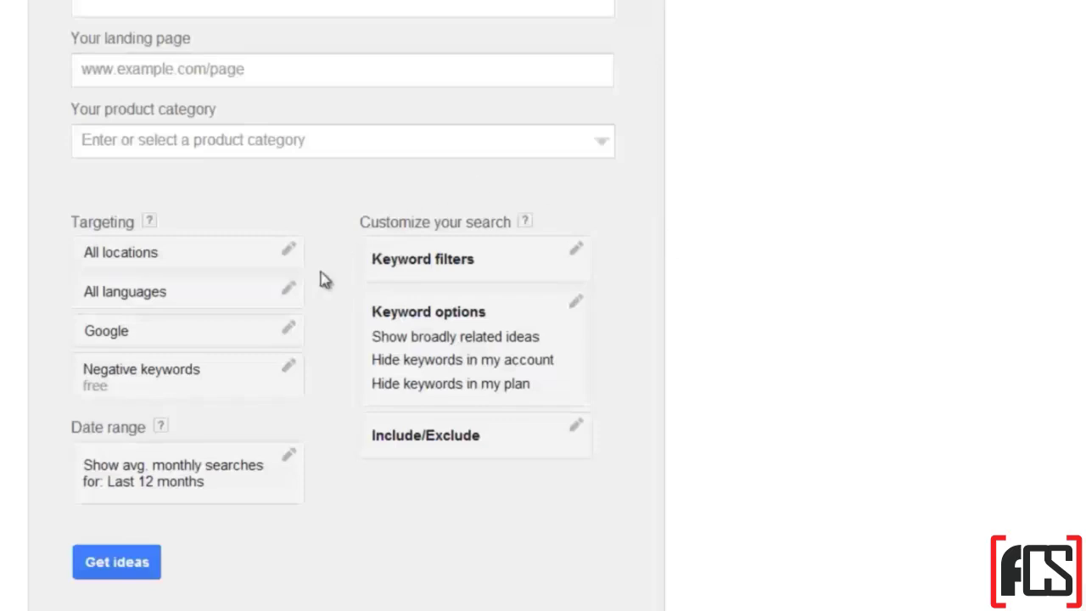
left_click(287, 254)
left_click(137, 326)
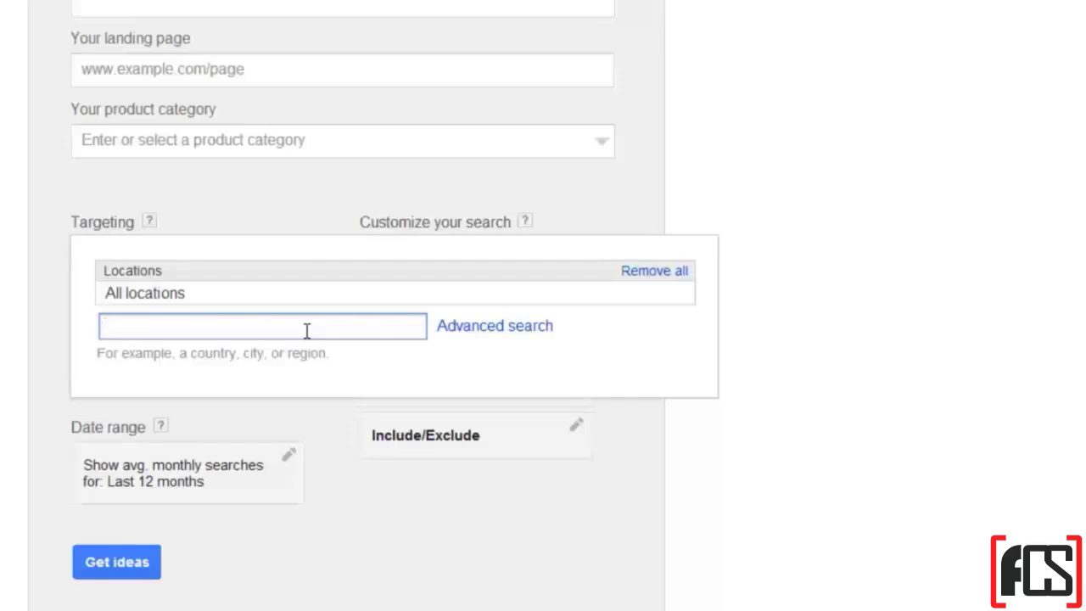
type("atlanta")
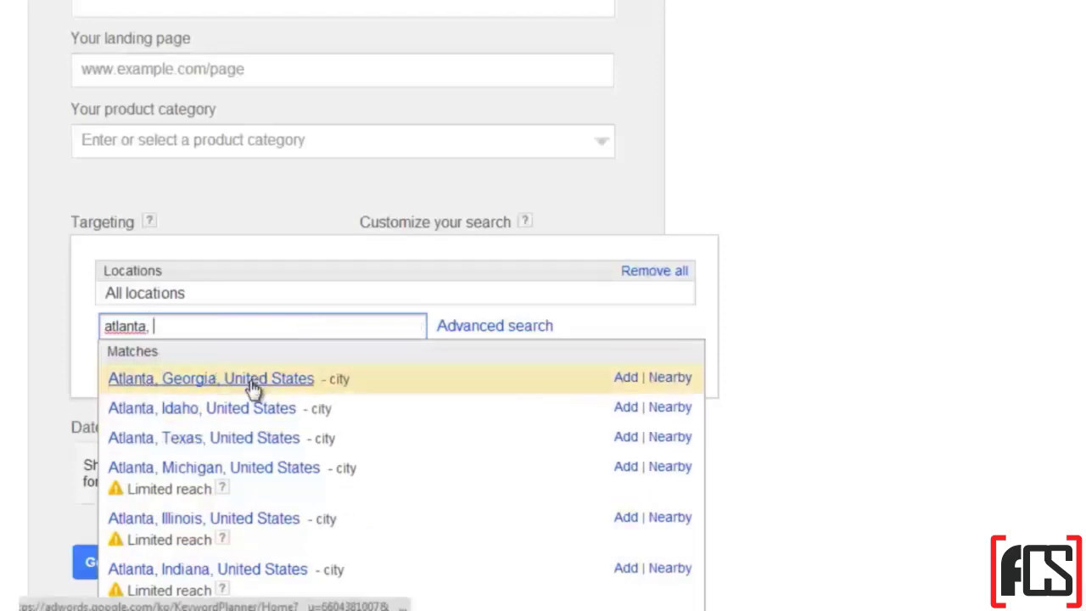
type(",")
scroll(249, 446, "down", 5)
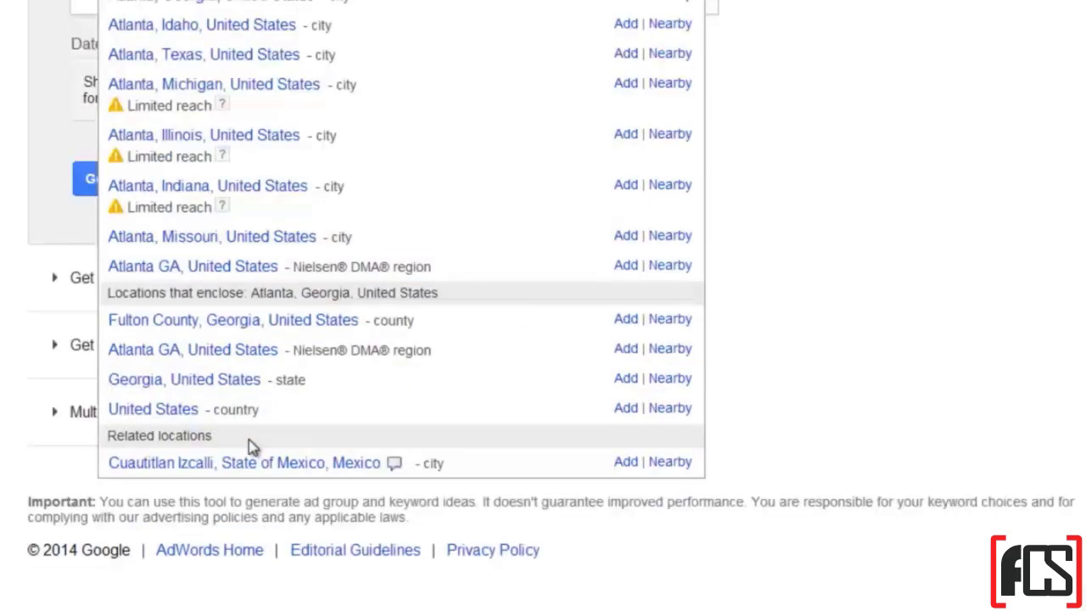
scroll(250, 446, "up", 5)
Replace the location search with "washington" and look through the matching locations.
left_click_drag(196, 326, 97, 326)
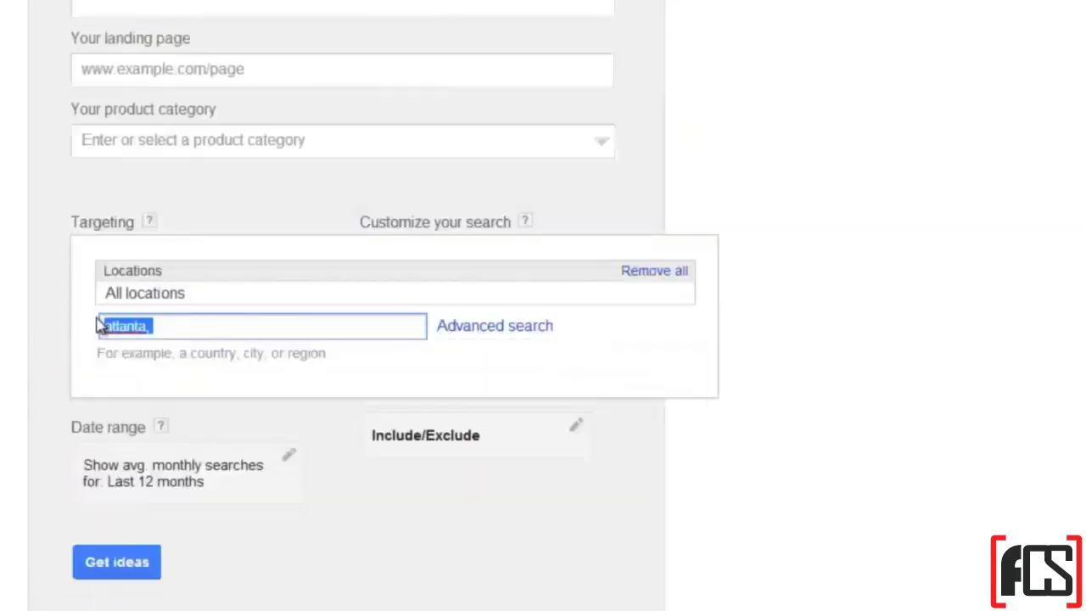
type("washington")
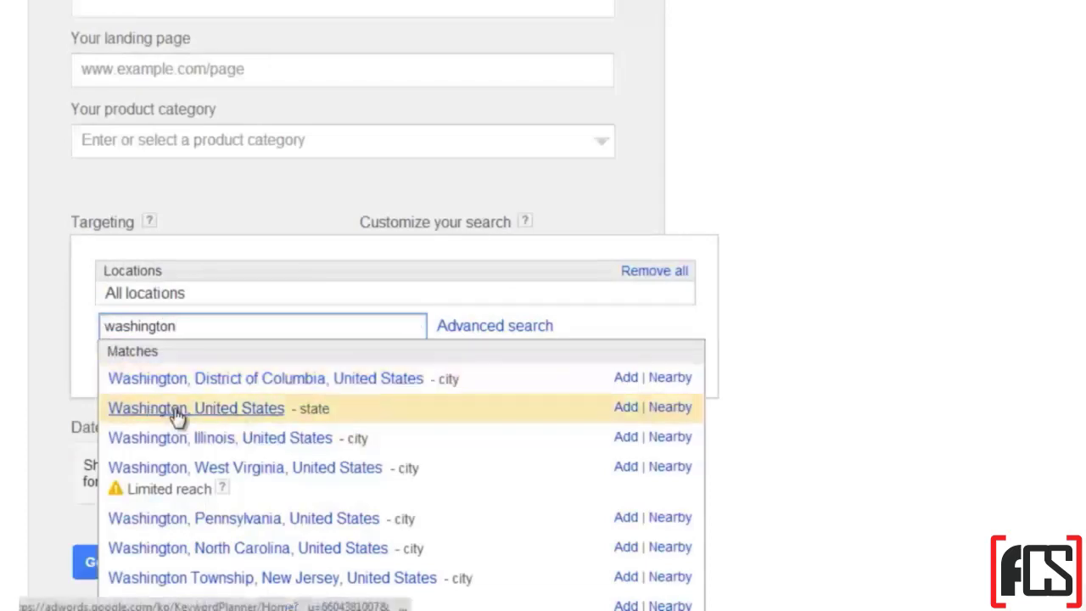
scroll(204, 458, "down", 2)
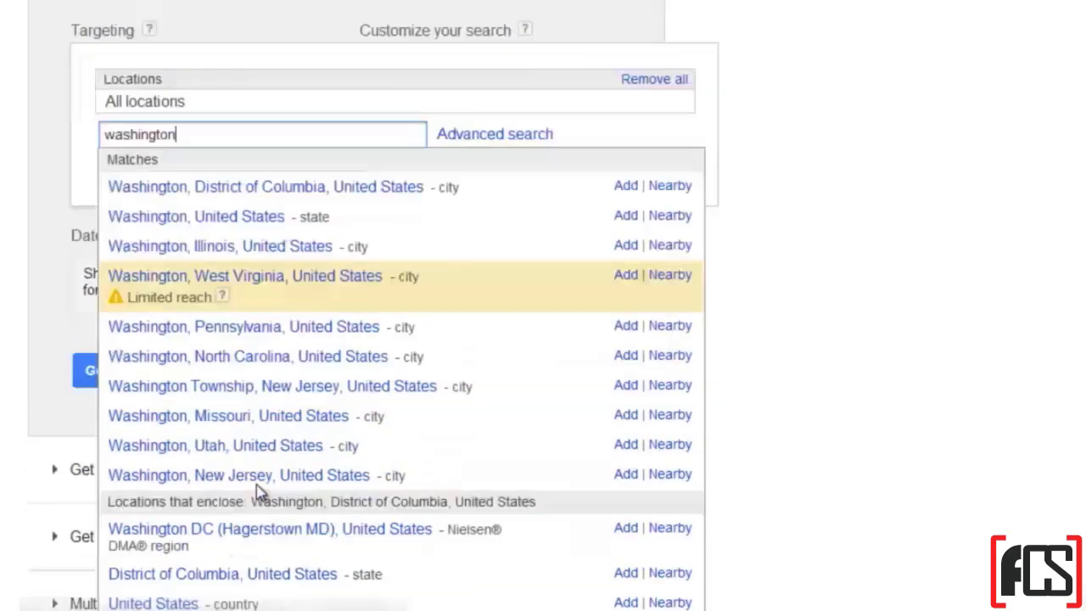
scroll(265, 482, "down", 2)
scroll(268, 482, "up", 4)
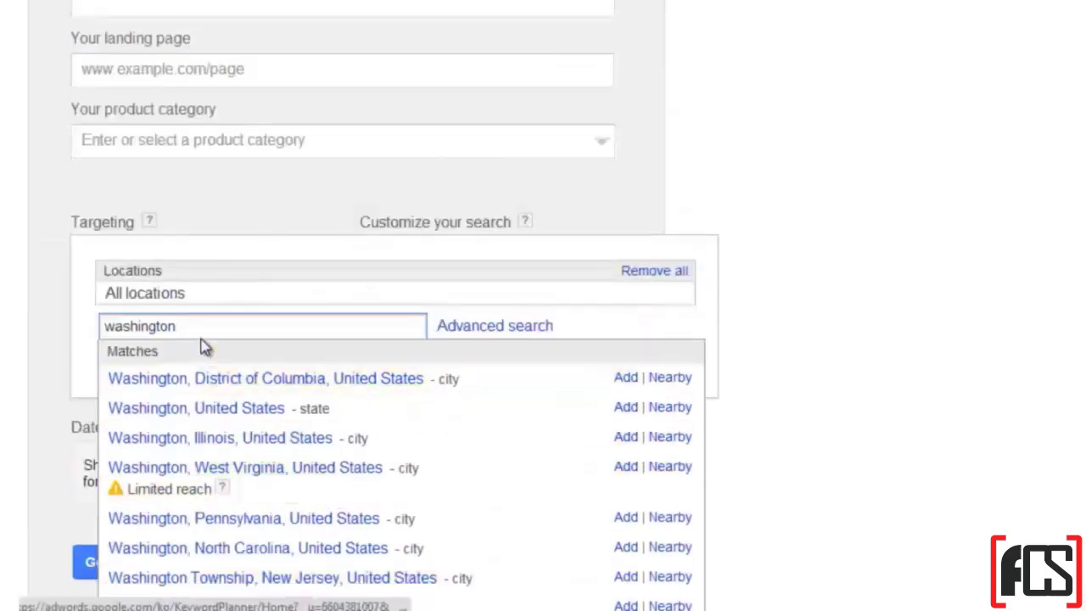
Search the targeting locations for "austra", clear the search, and close the location settings without adding a location.
left_click_drag(206, 340, 20, 332)
key("BackSpace")
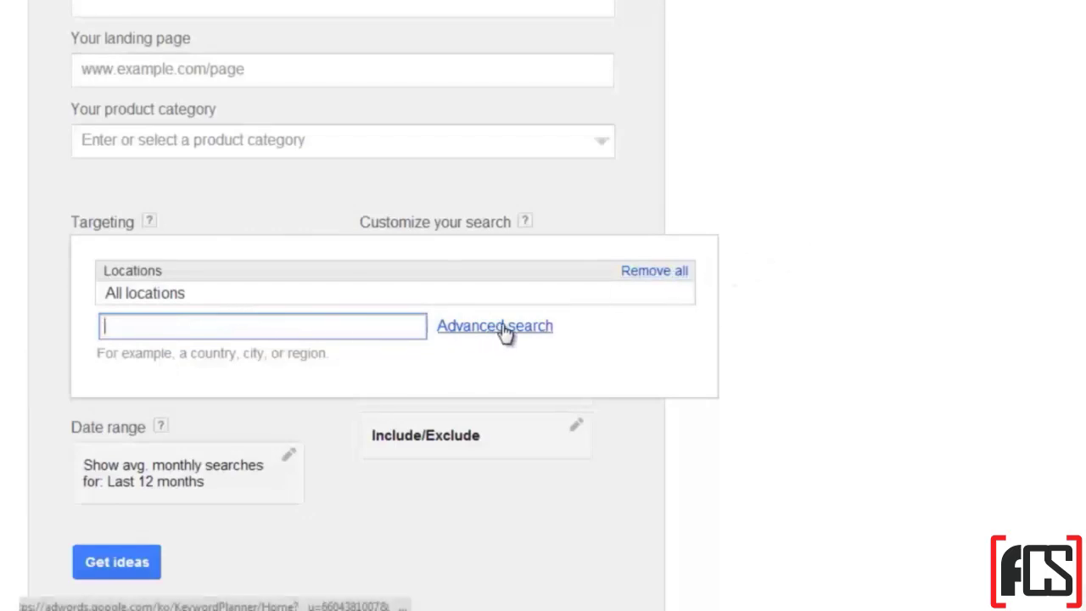
type("austra")
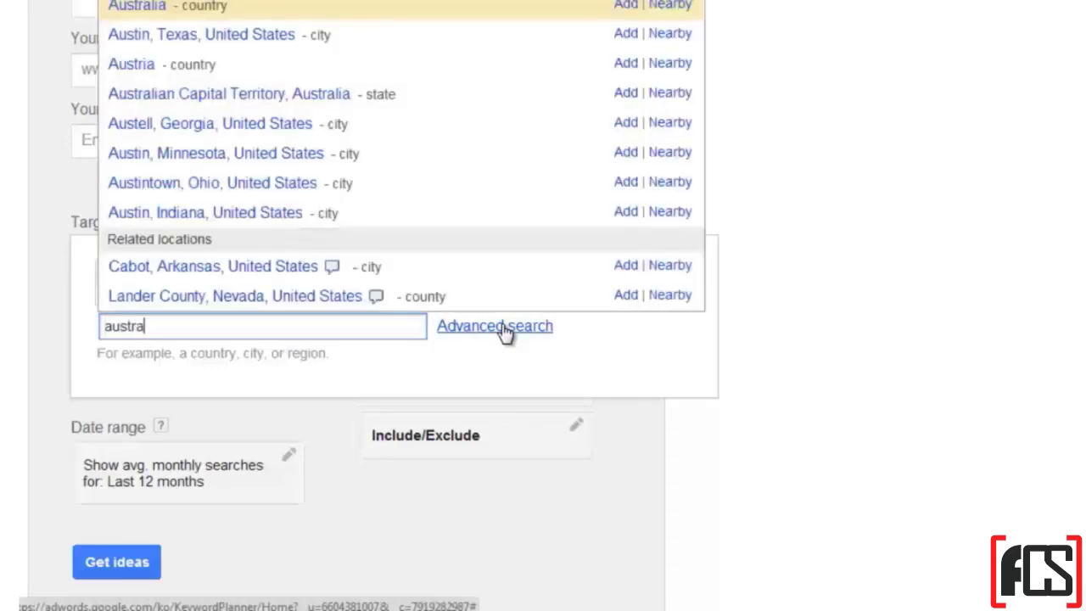
key("BackSpace")
key("BackSpace")
key("BackSpace")
key("BackSpace")
key("BackSpace")
key("BackSpace")
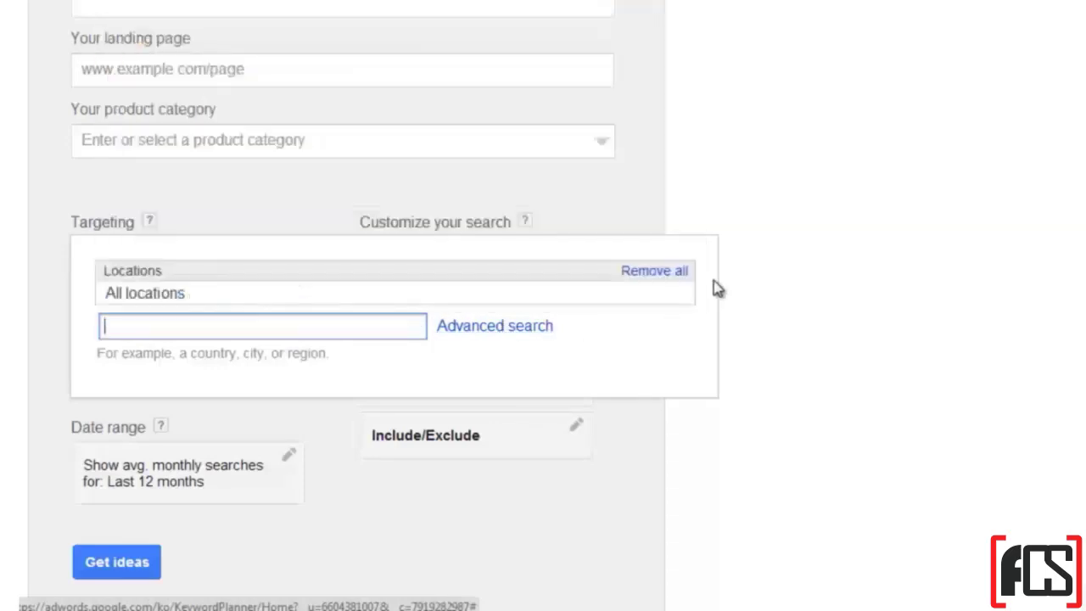
left_click(819, 239)
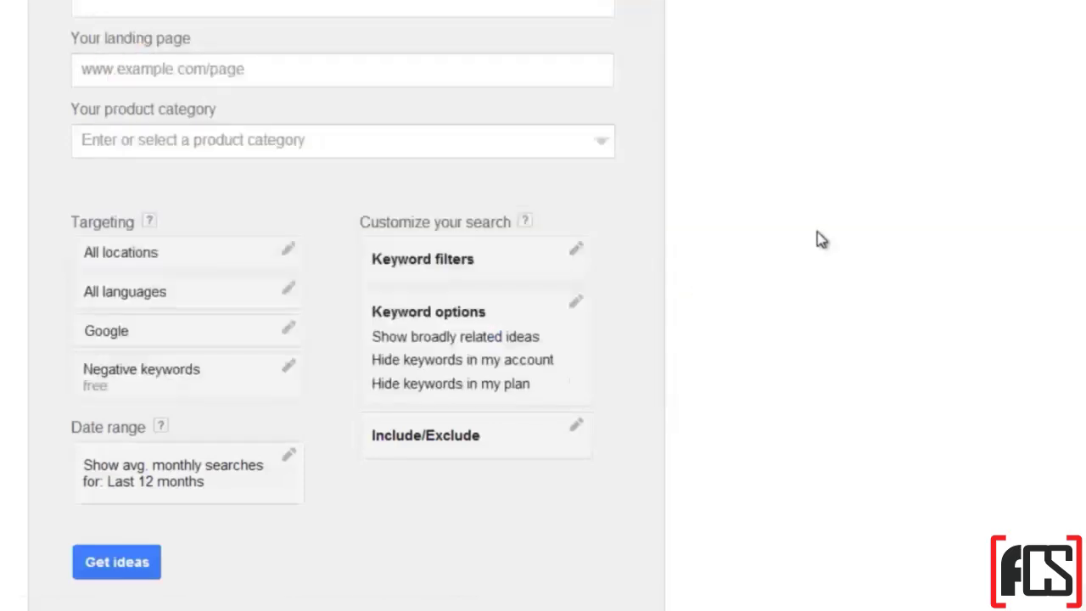
Browse the list of available targeting languages and close it without choosing one.
left_click(289, 291)
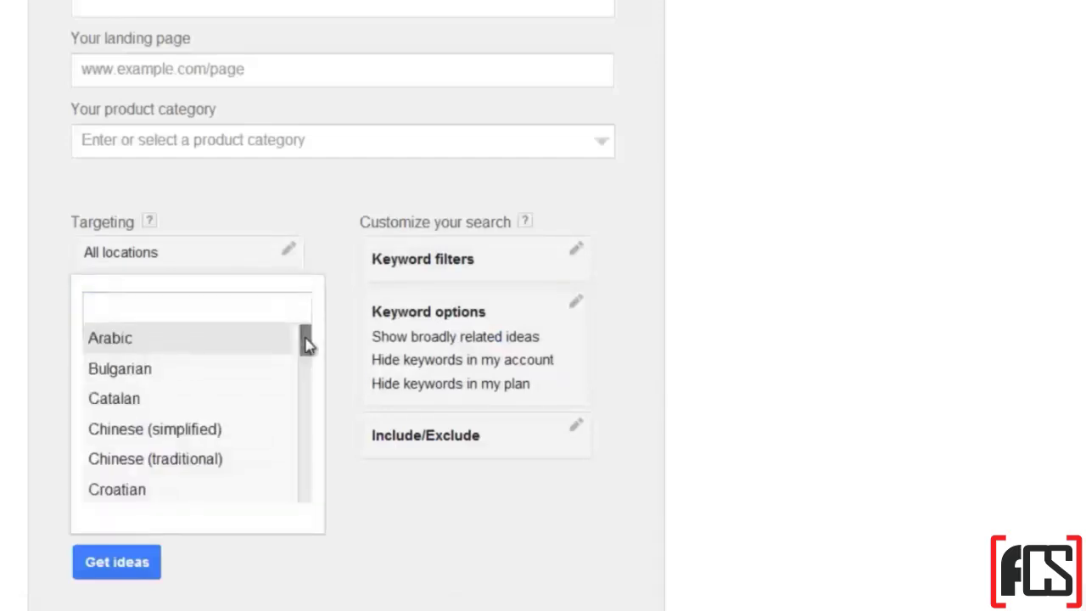
scroll(205, 441, "down", 10)
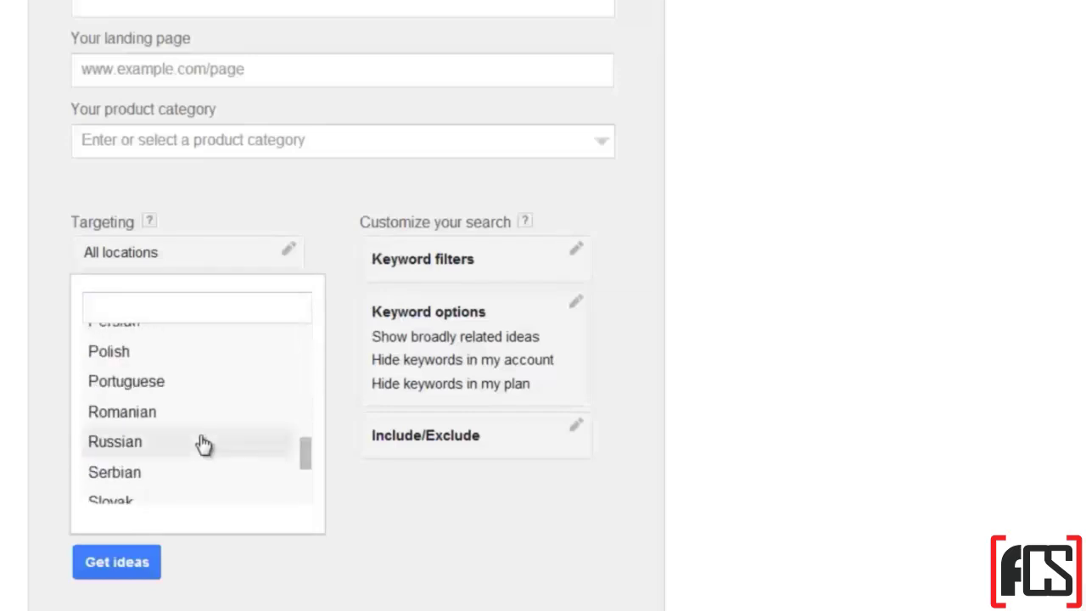
scroll(203, 443, "down", 6)
scroll(744, 337, "up", 4)
left_click(746, 338)
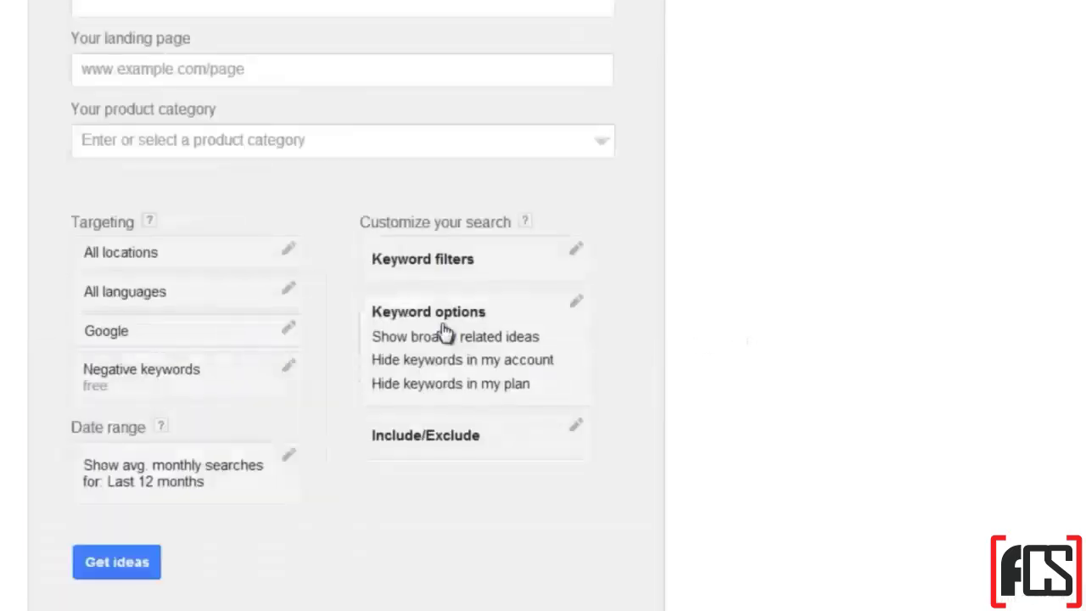
Examine the search network choices under targeting, close them, and look back over the search form.
left_click(288, 333)
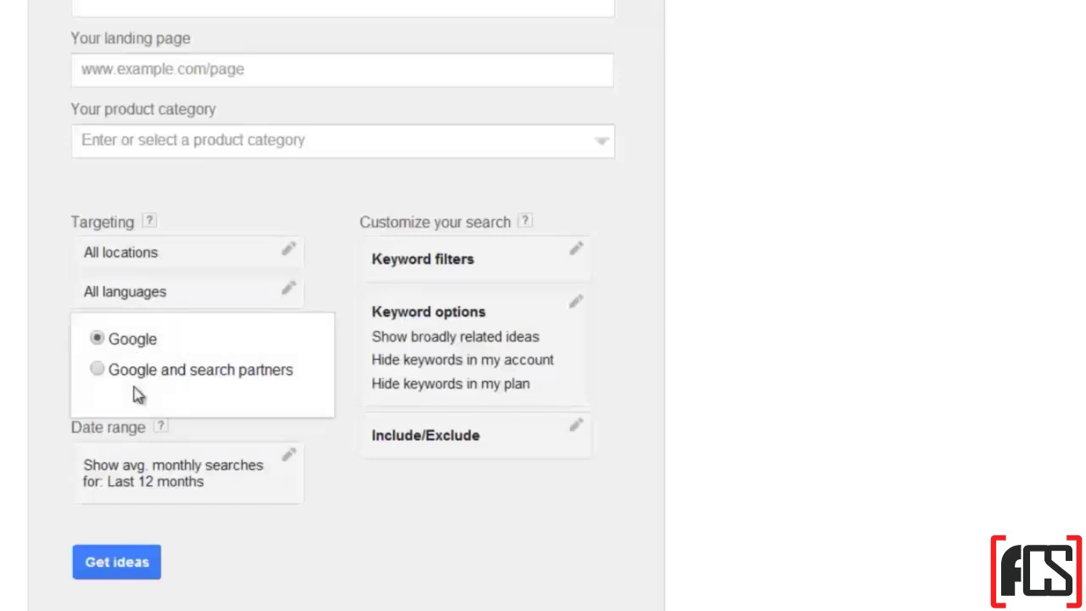
left_click(163, 388)
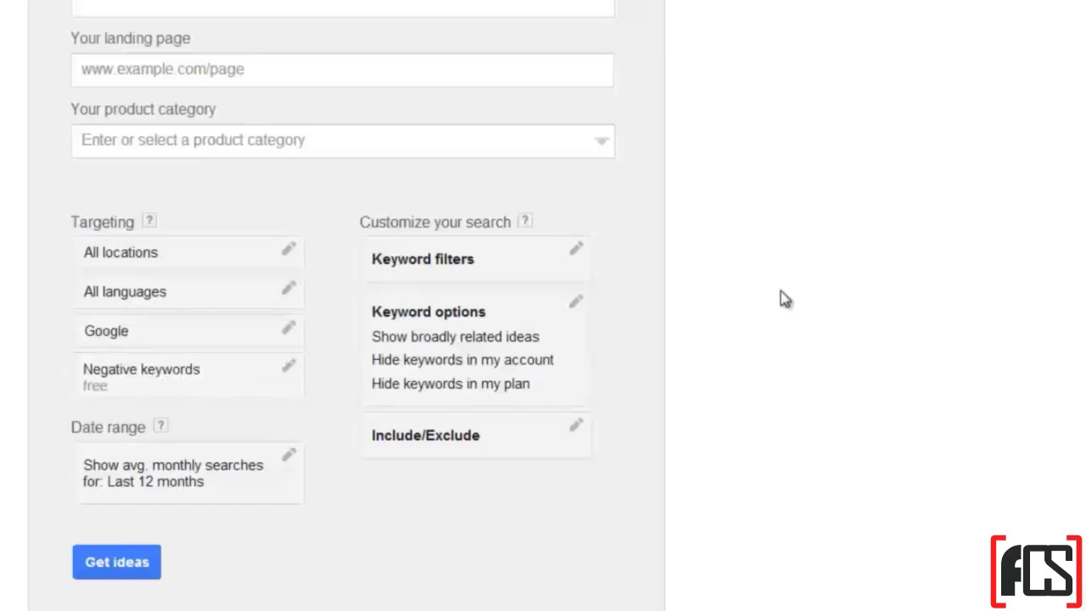
scroll(763, 297, "up", 1)
left_click(150, 105)
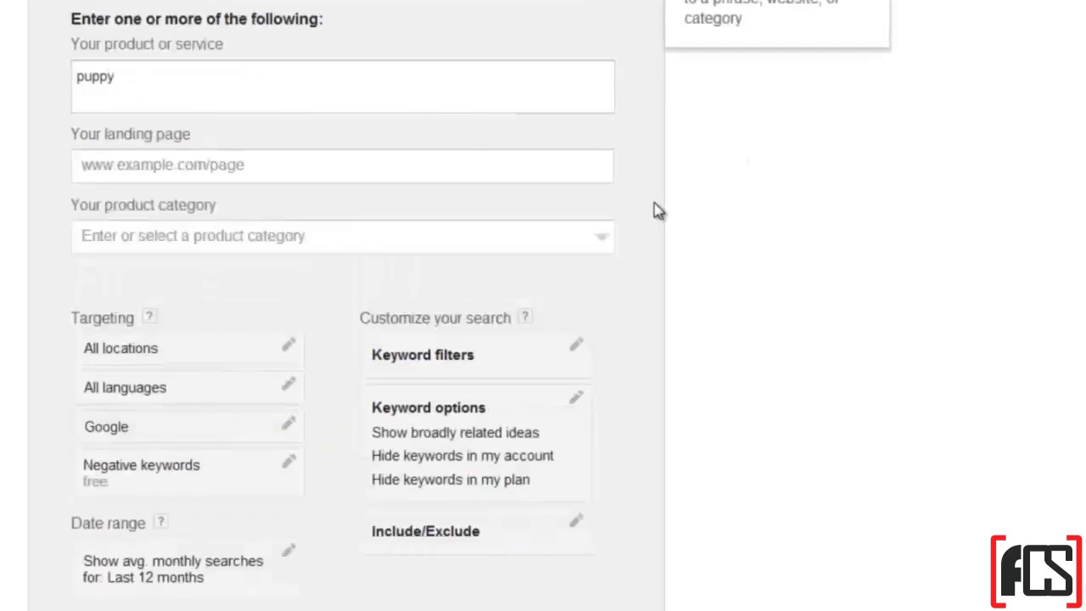
scroll(711, 192, "down", 1)
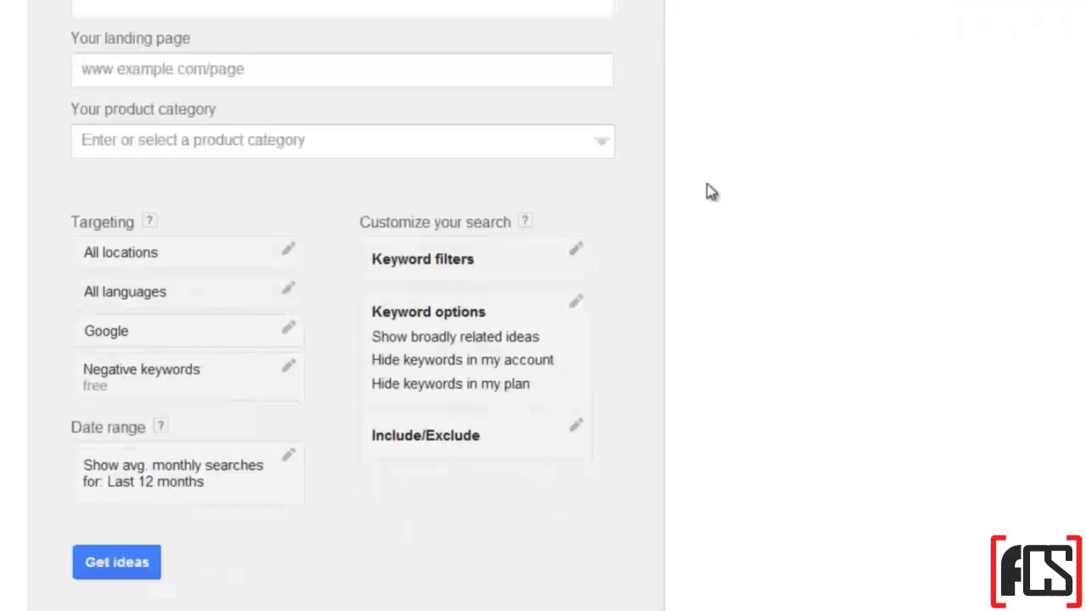
Examine the negative keywords setting with its "free" entry and close it.
left_click(258, 376)
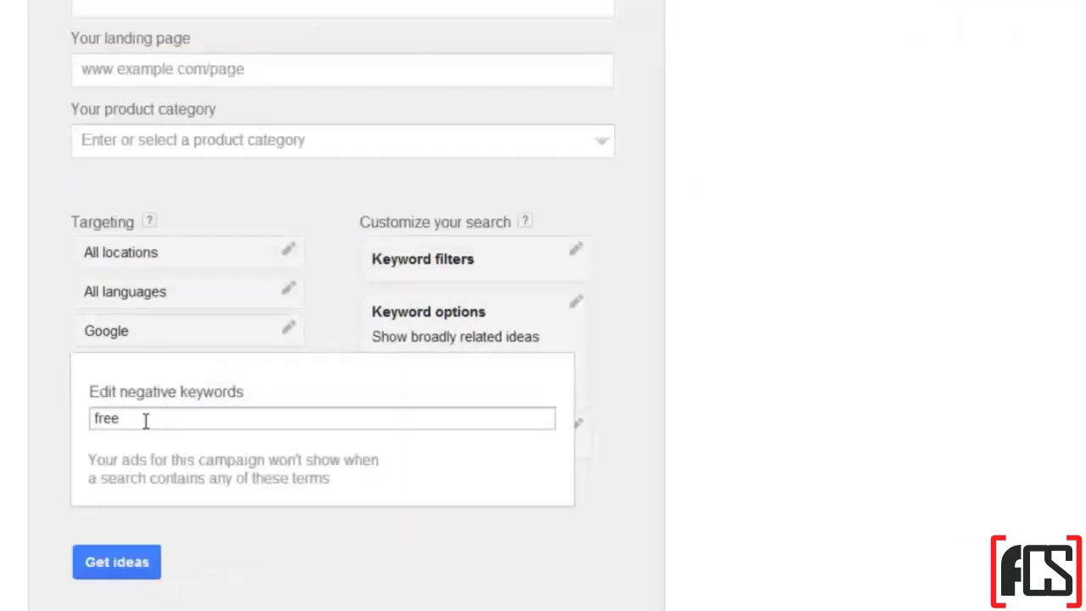
left_click_drag(146, 420, 71, 422)
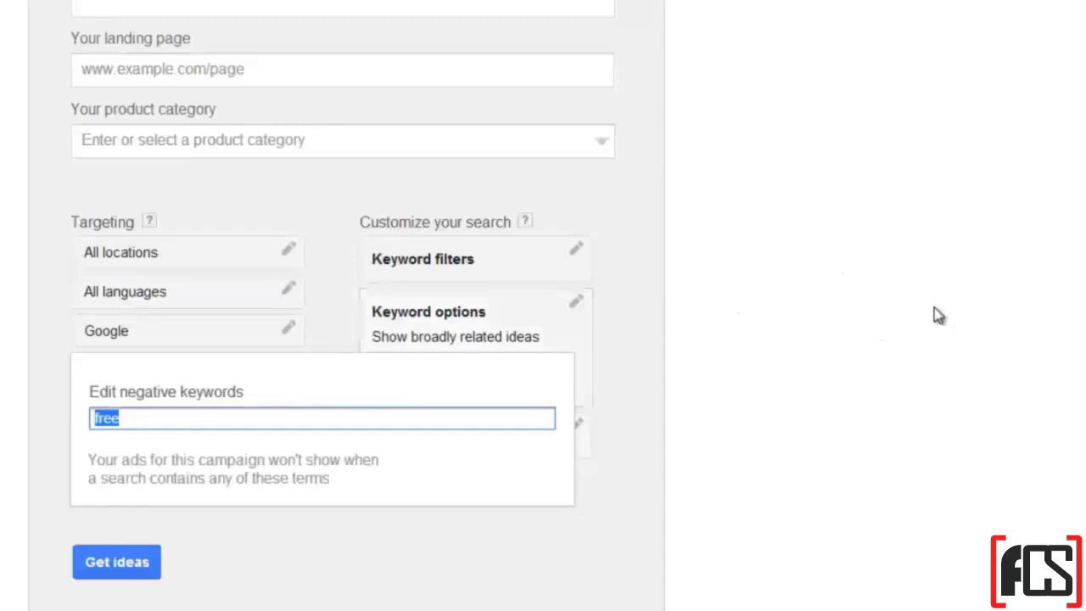
left_click(174, 419)
left_click(48, 406)
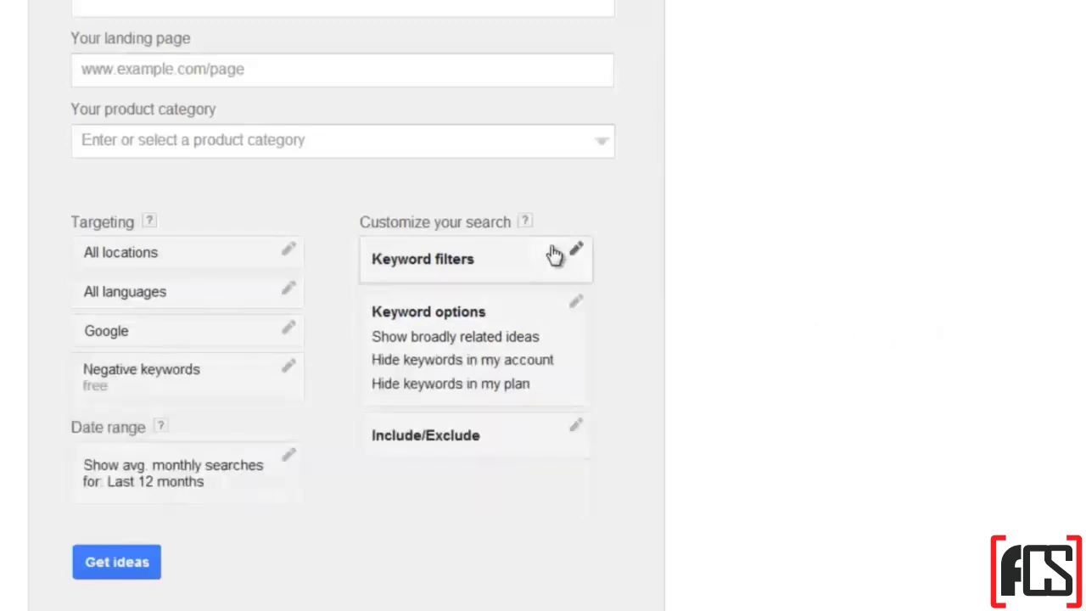
Examine the date range settings for average monthly searches, including the compare option, and close them.
left_click(142, 488)
scroll(530, 424, "down", 1)
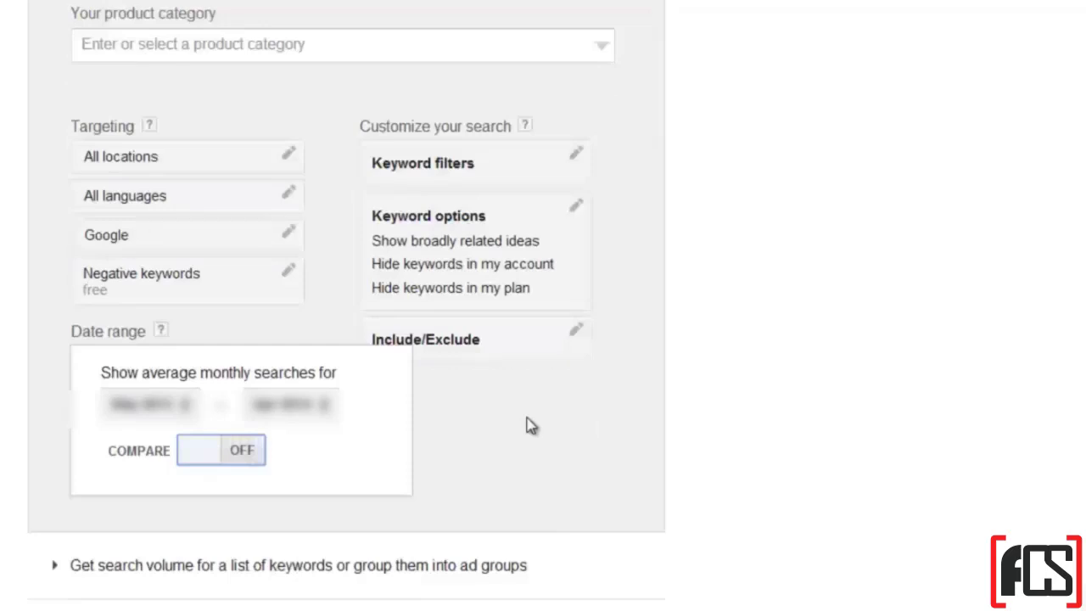
left_click(527, 419)
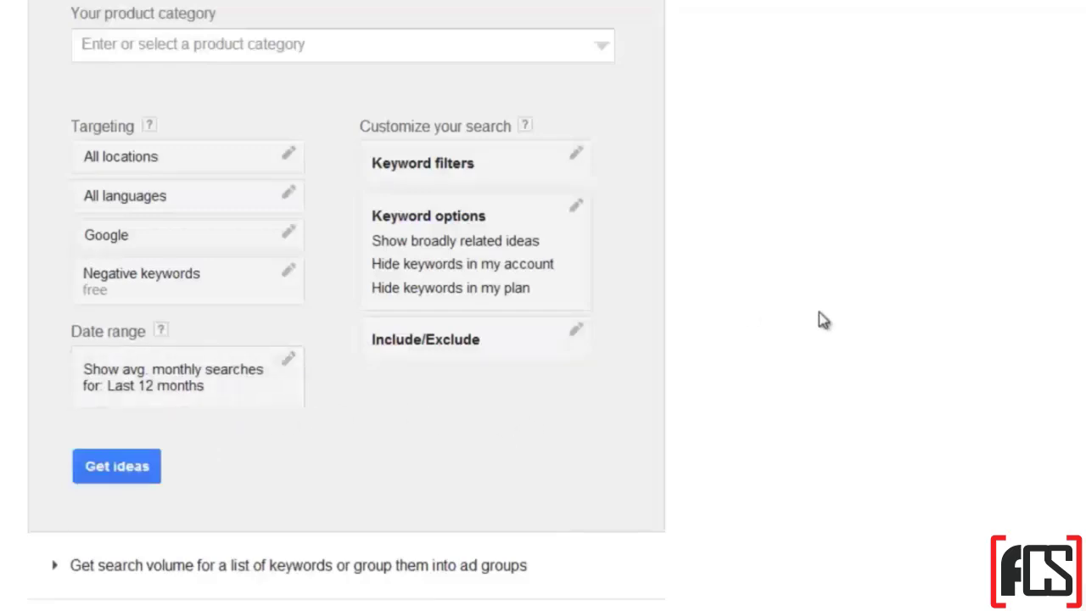
scroll(808, 319, "up", 1)
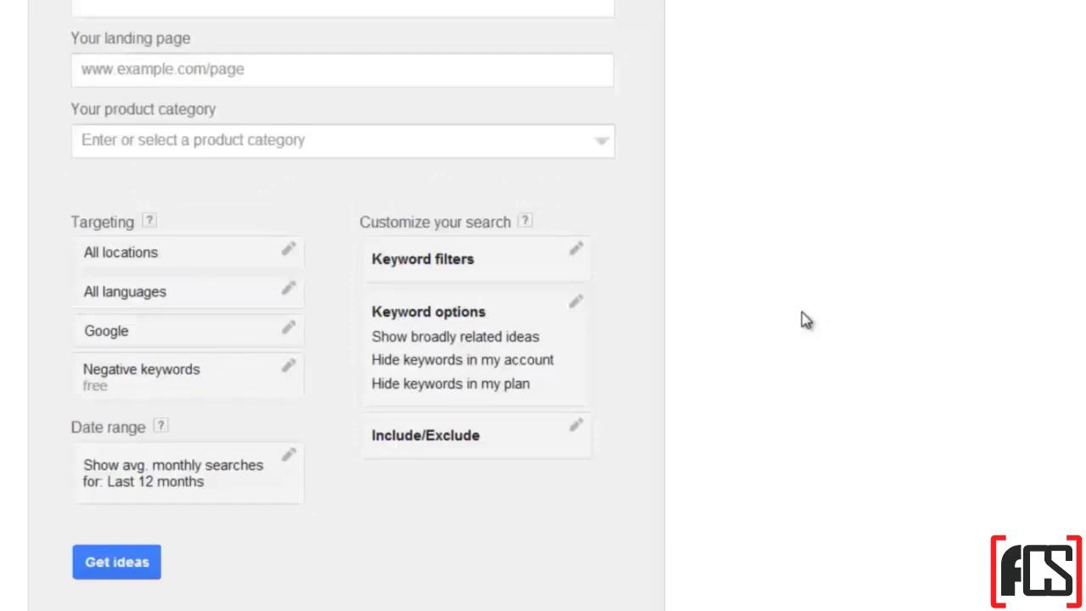
Examine the keyword filters for average monthly searches, suggested bid, ad impression share and competition, and close them without entering values.
left_click(476, 272)
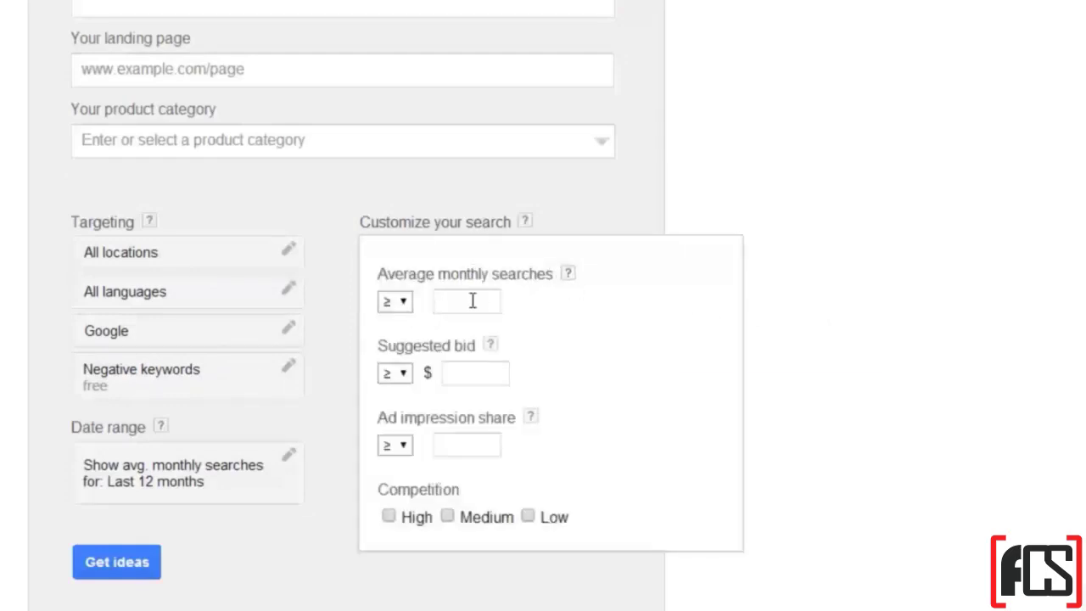
left_click(454, 304)
scroll(450, 307, "up", 2)
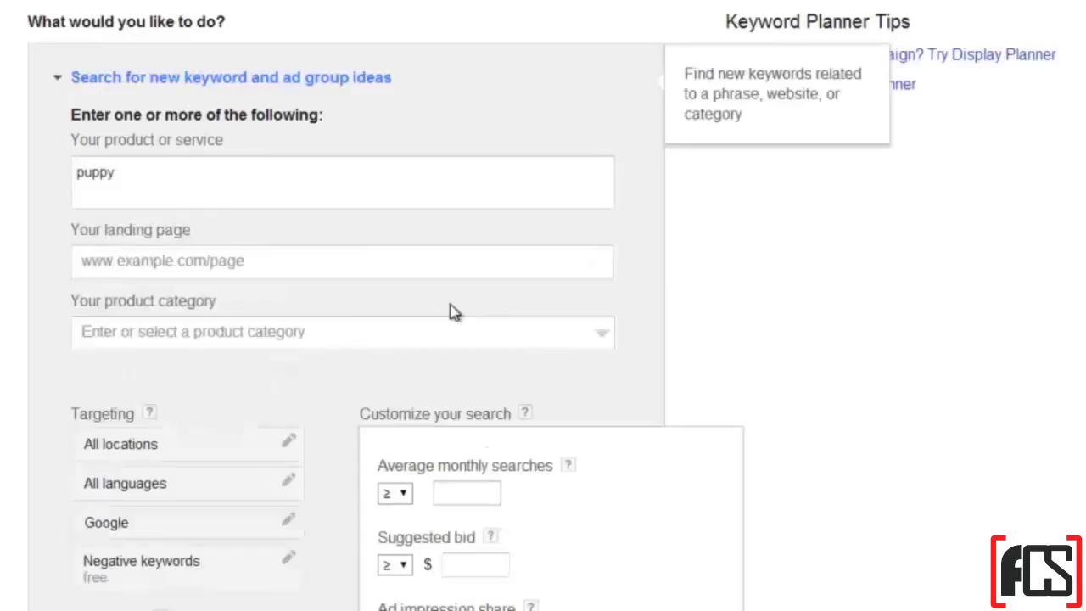
scroll(456, 376, "down", 1)
left_click(469, 400)
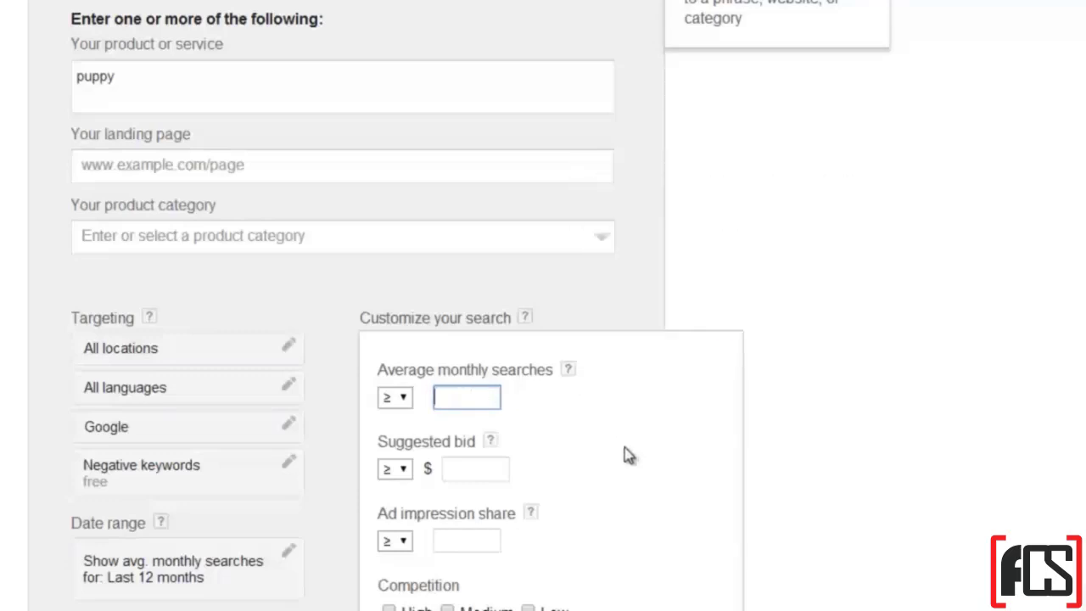
scroll(624, 447, "down", 1)
left_click(478, 374)
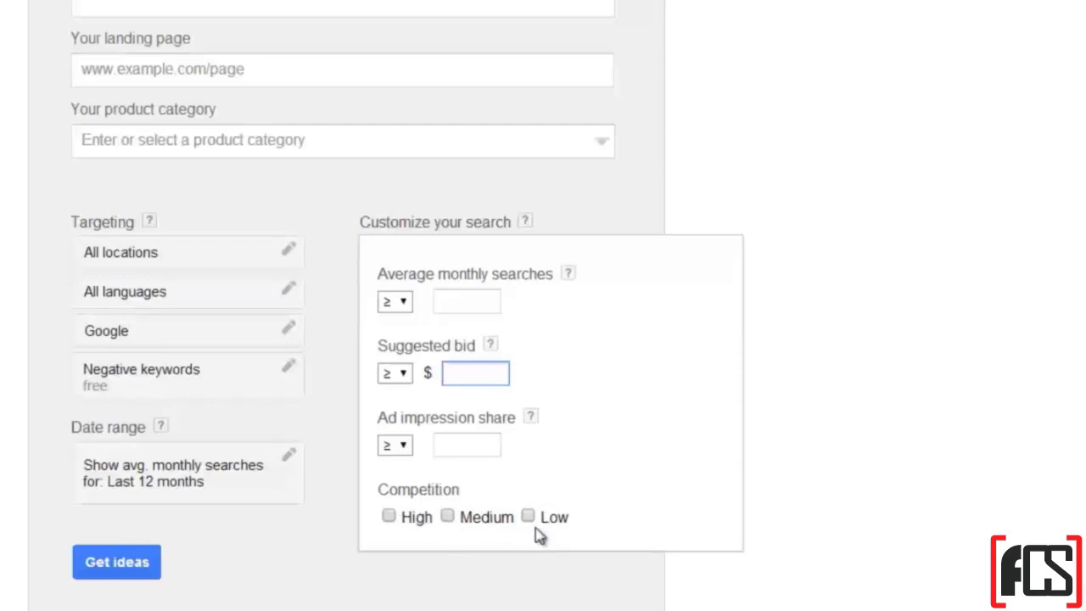
left_click(824, 432)
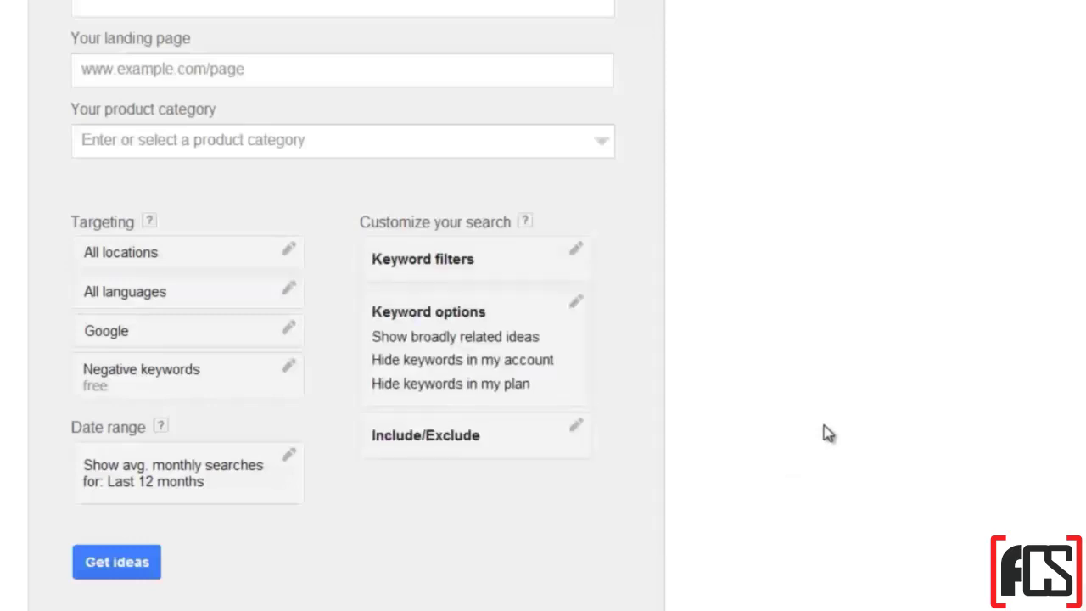
Try the keyword options for closely related ideas, account keywords and plan keywords, switch them back off, and close the options.
left_click(461, 346)
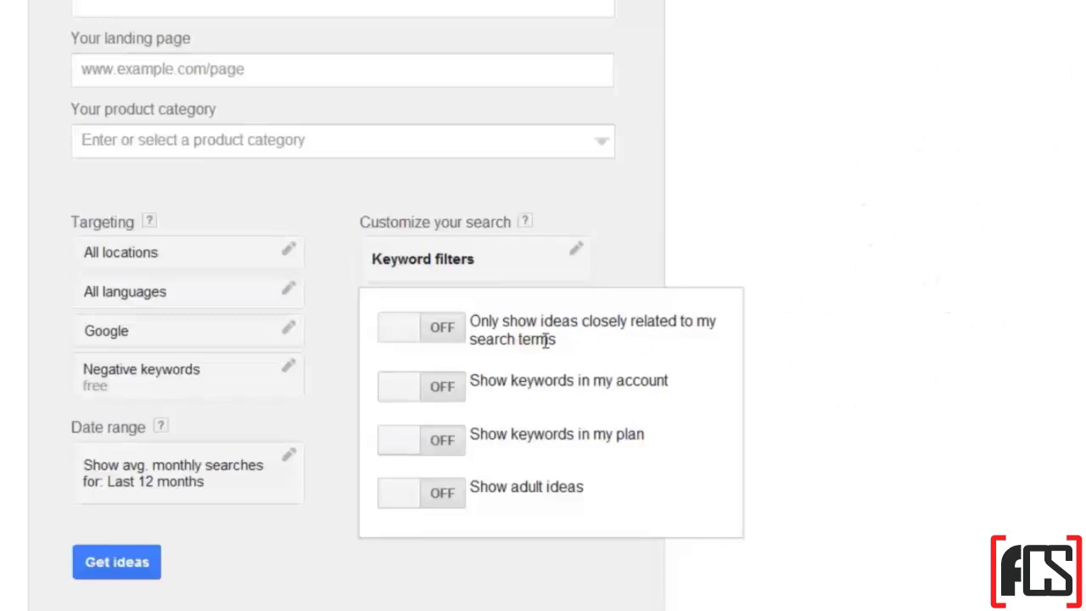
left_click(402, 331)
left_click(403, 329)
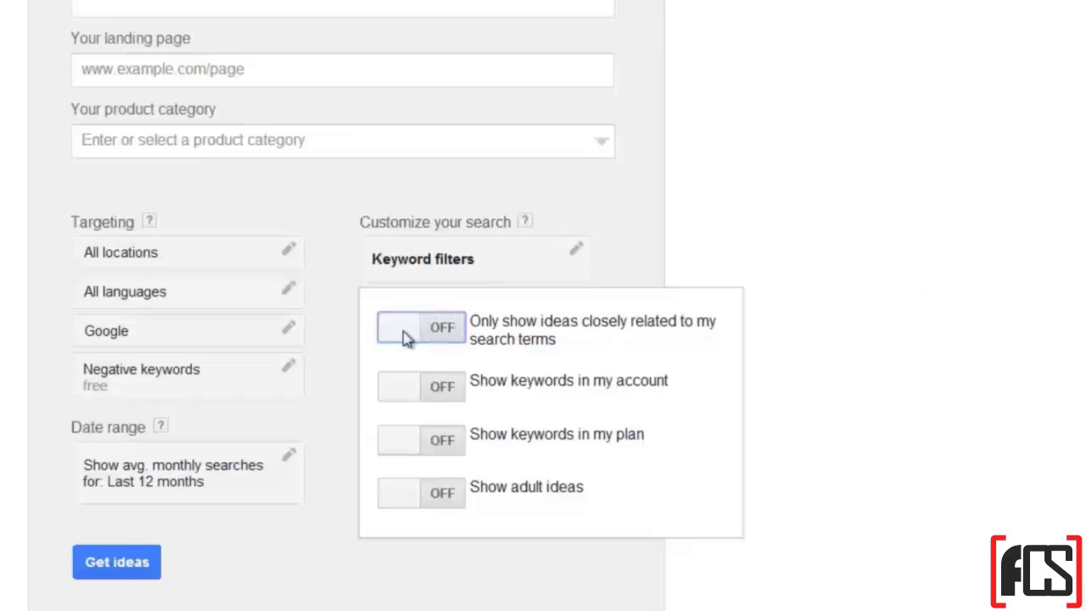
left_click(400, 392)
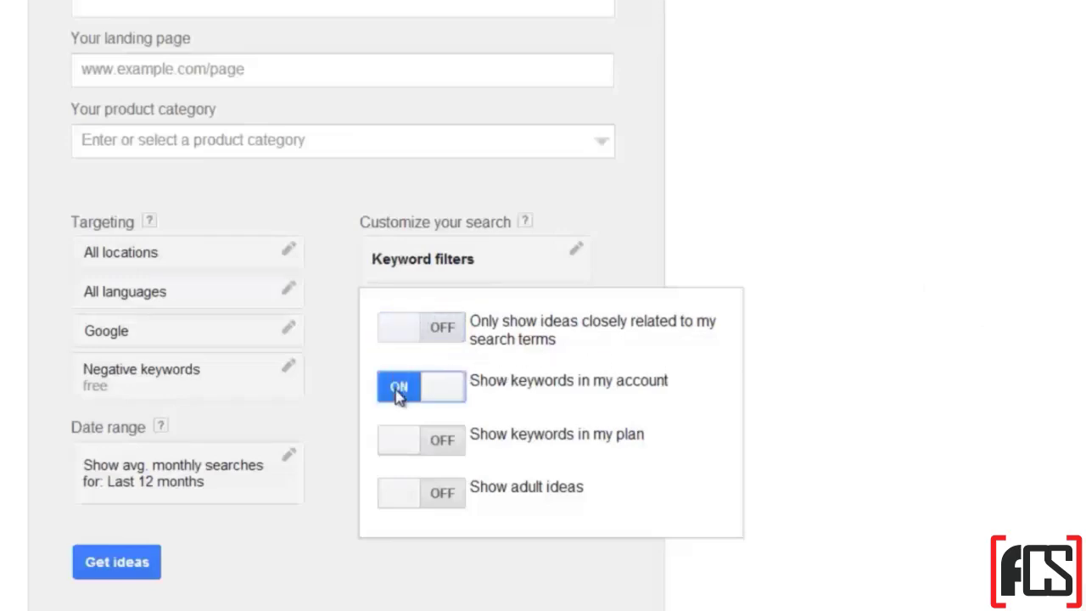
left_click(399, 392)
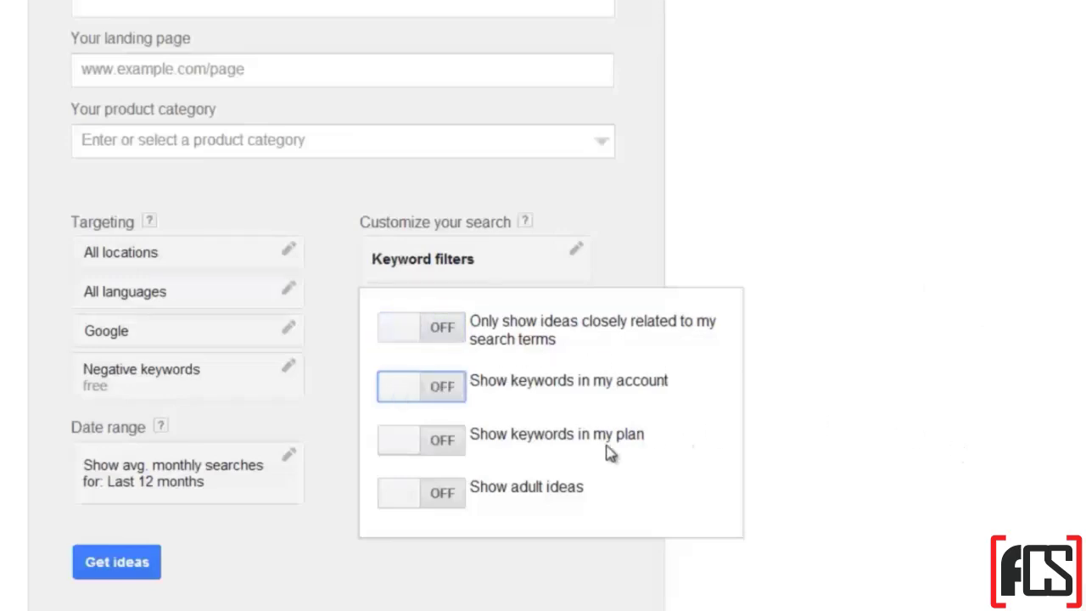
left_click(407, 447)
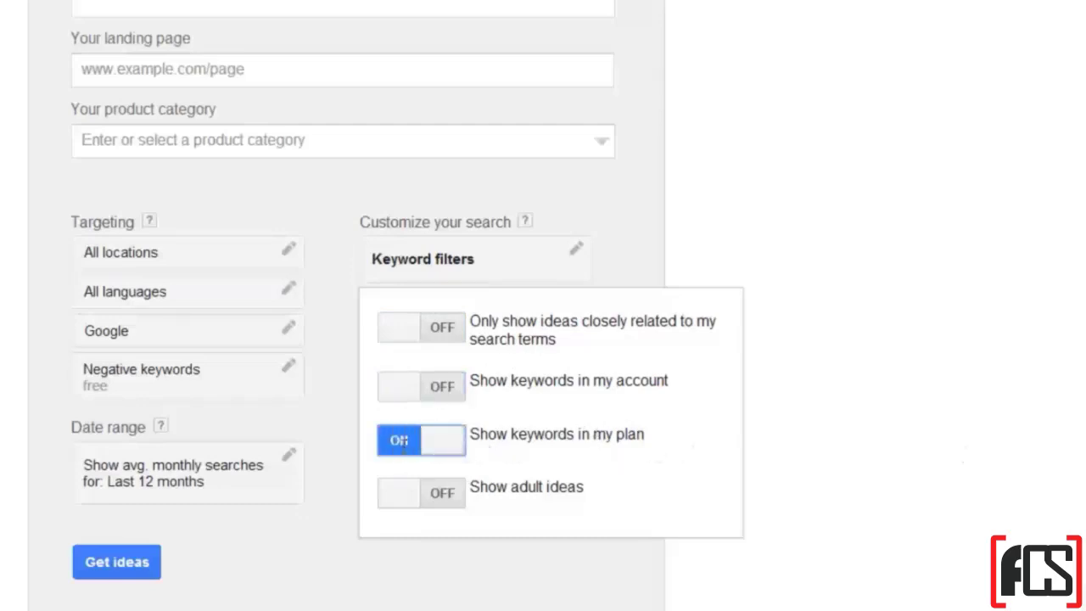
left_click(406, 448)
left_click(966, 305)
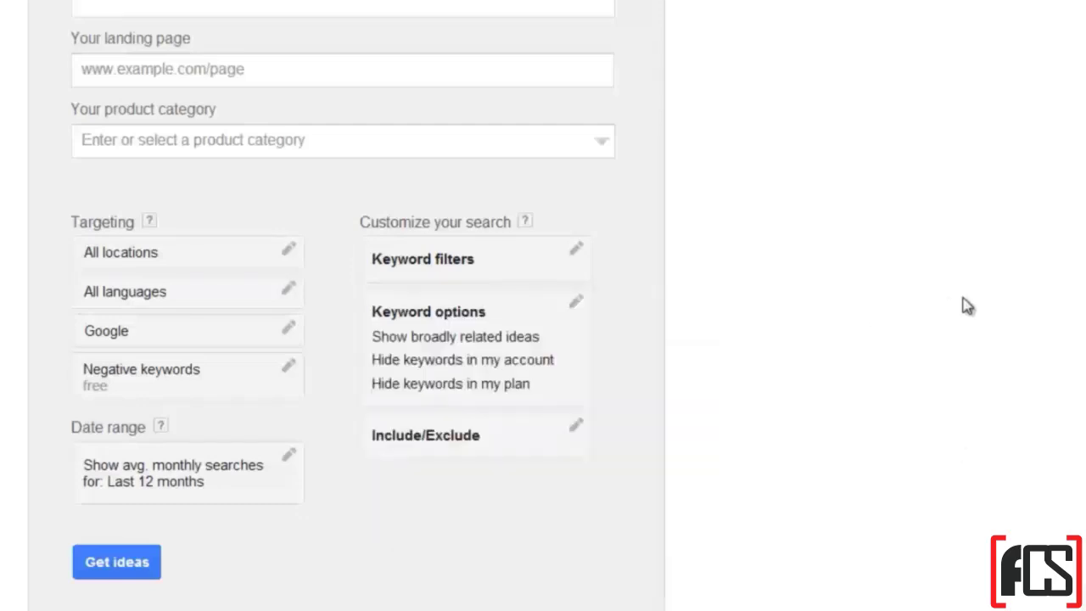
Enter "training" as a term that keywords must include and clear the entry again.
left_click(472, 438)
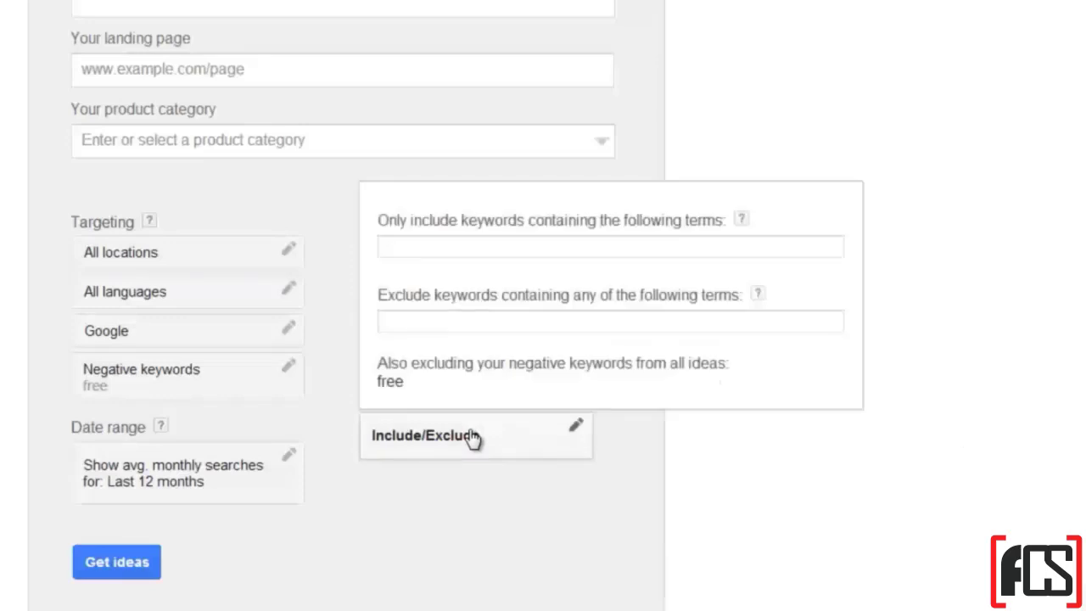
left_click(522, 240)
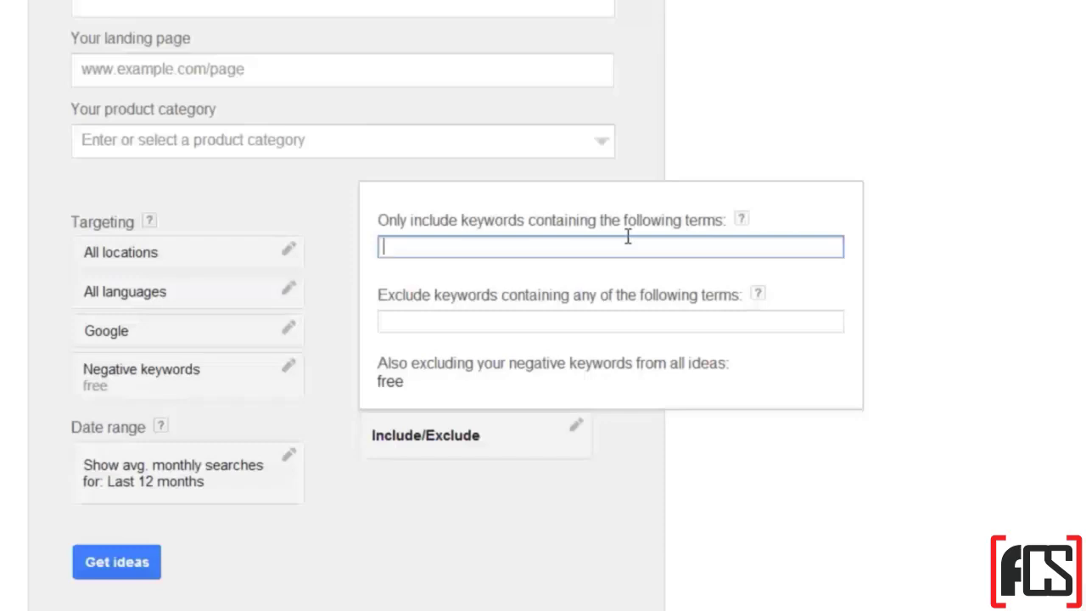
type("training")
key("ctrl+a")
key("BackSpace")
Enter "adult, senior" as terms to exclude, clear the entry again, and close the include/exclude settings.
key("Tab")
key("Tab")
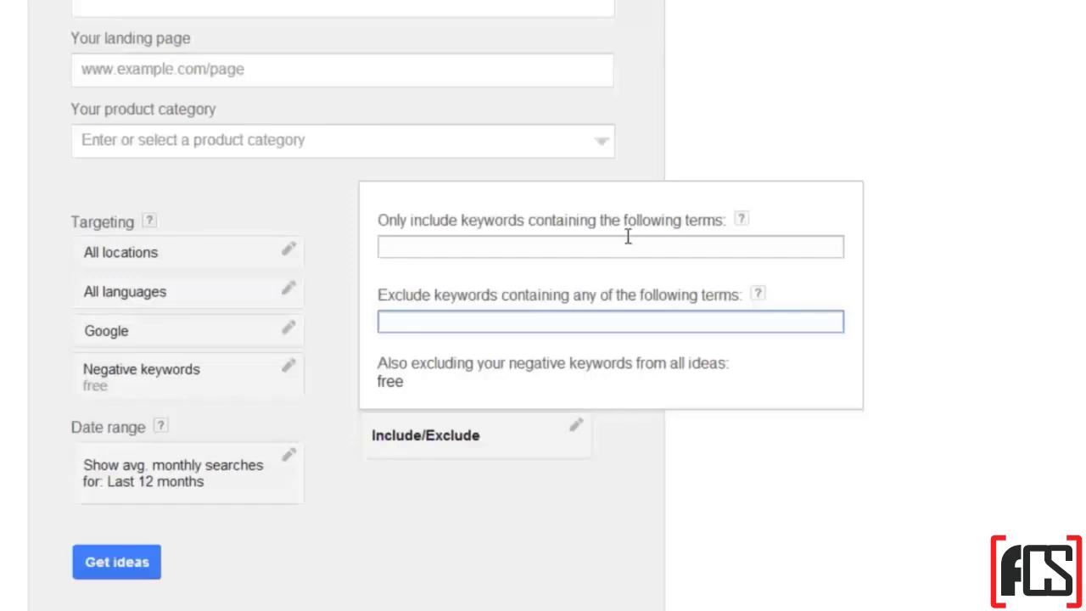
type("adult, senior")
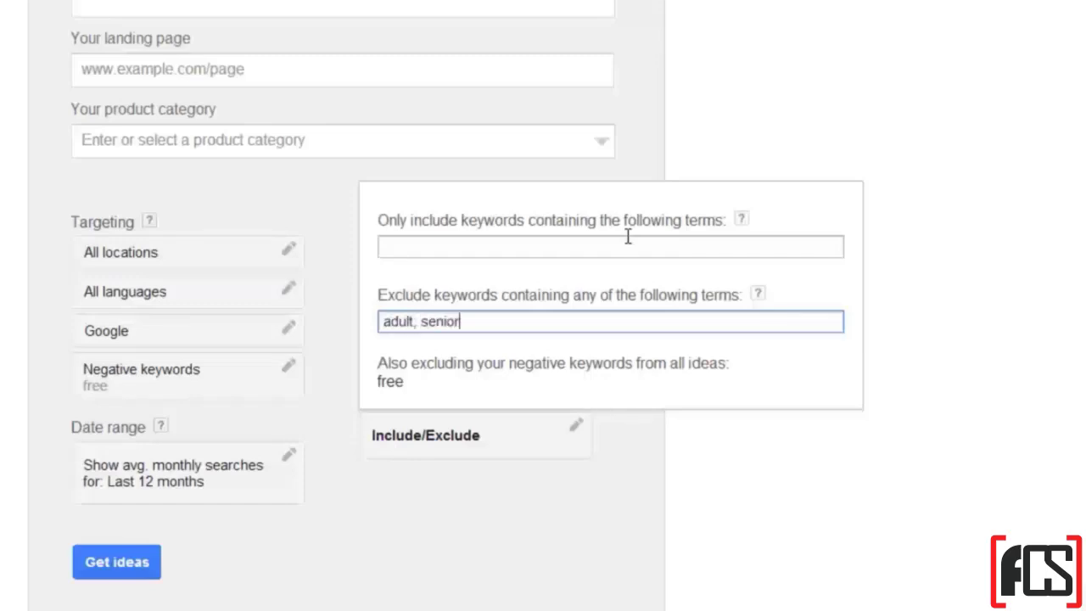
key("ctrl+a")
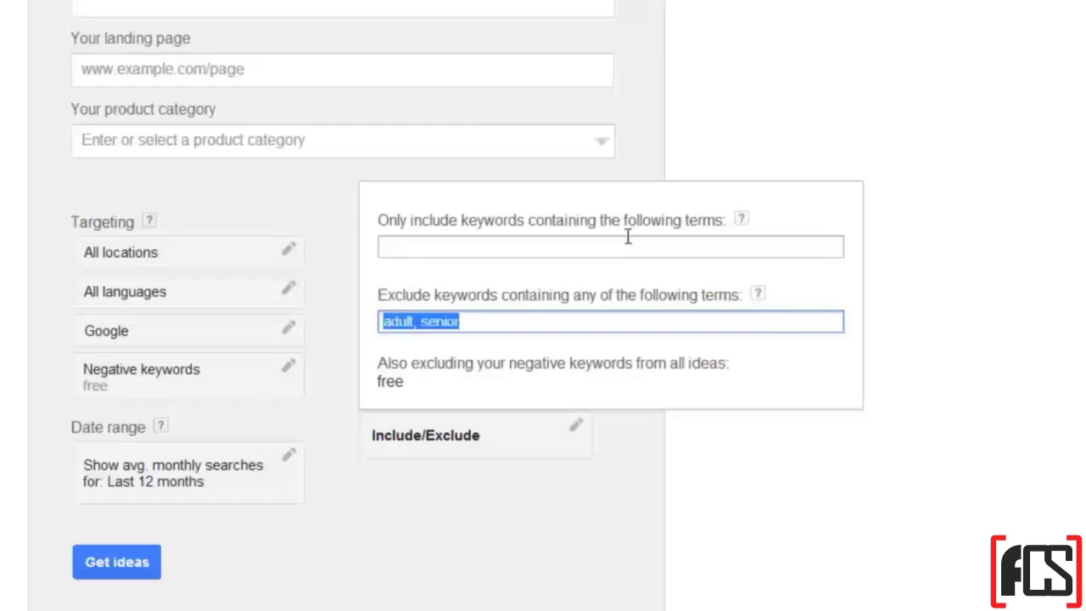
key("BackSpace")
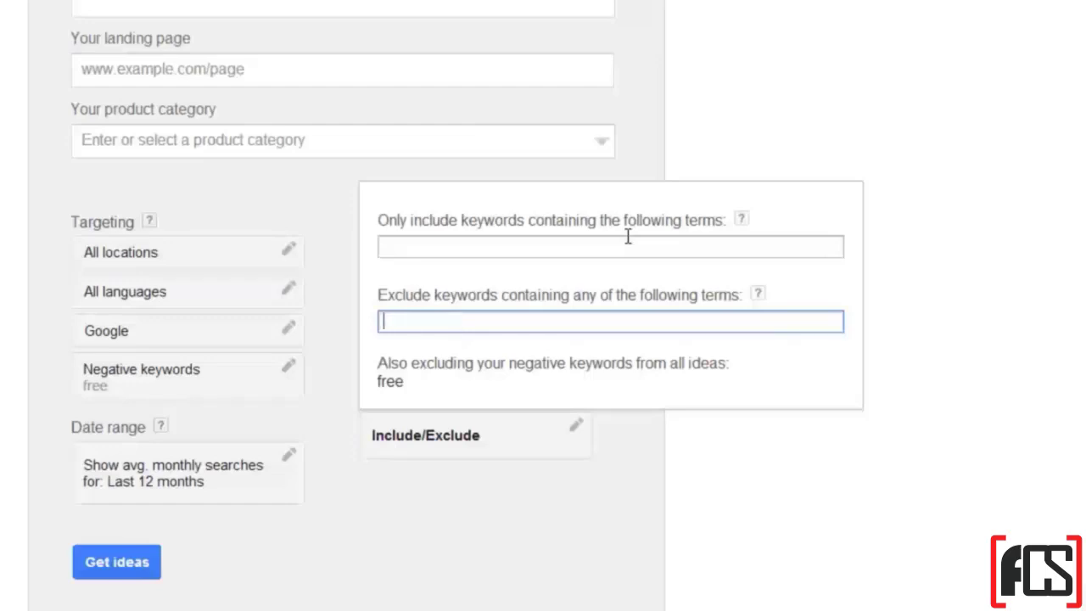
left_click(906, 267)
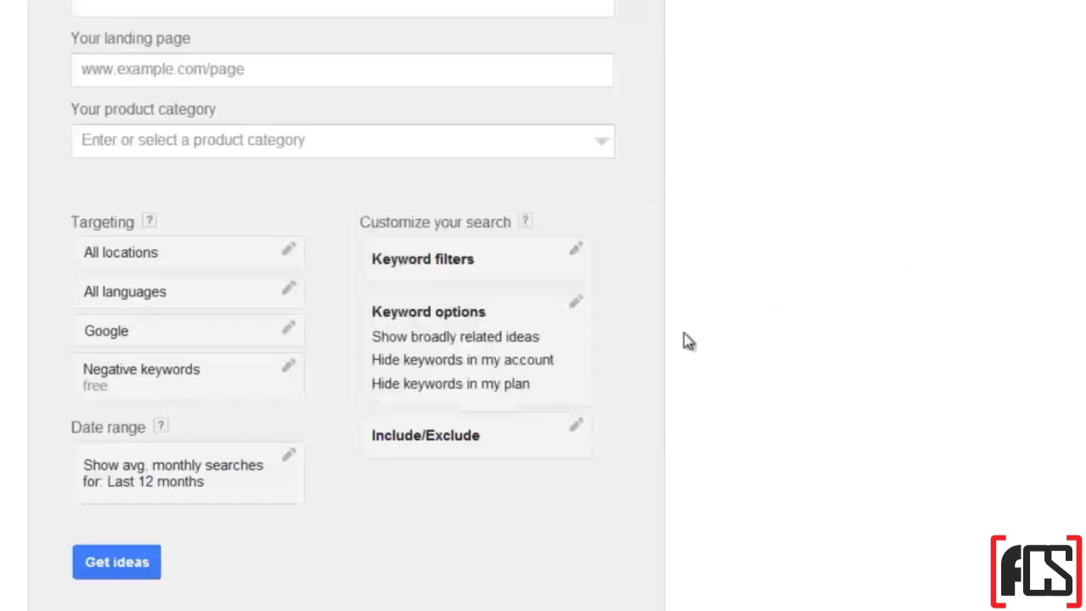
Review the search form's targeting and customization settings and get ideas for "puppy".
scroll(684, 342, "up", 4)
scroll(689, 341, "down", 3)
scroll(689, 341, "down", 1)
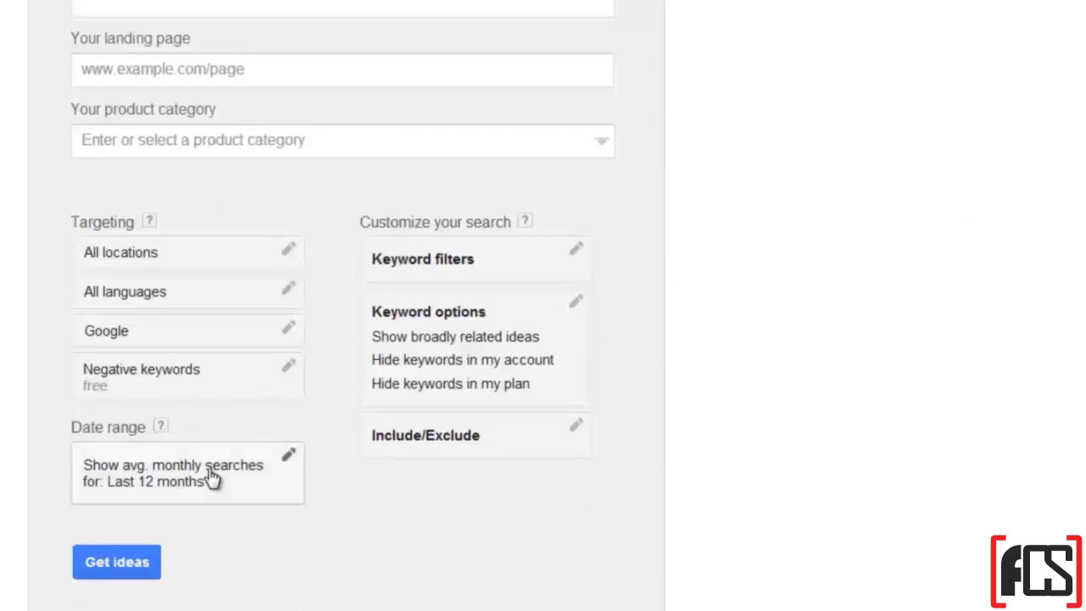
scroll(113, 574, "up", 2)
scroll(136, 555, "down", 3)
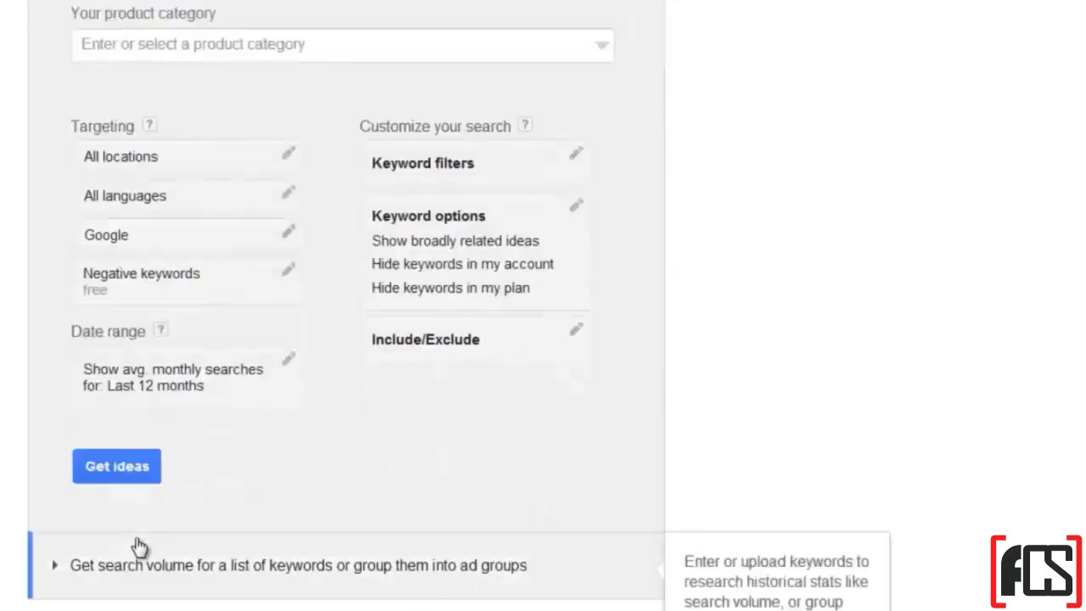
left_click(141, 472)
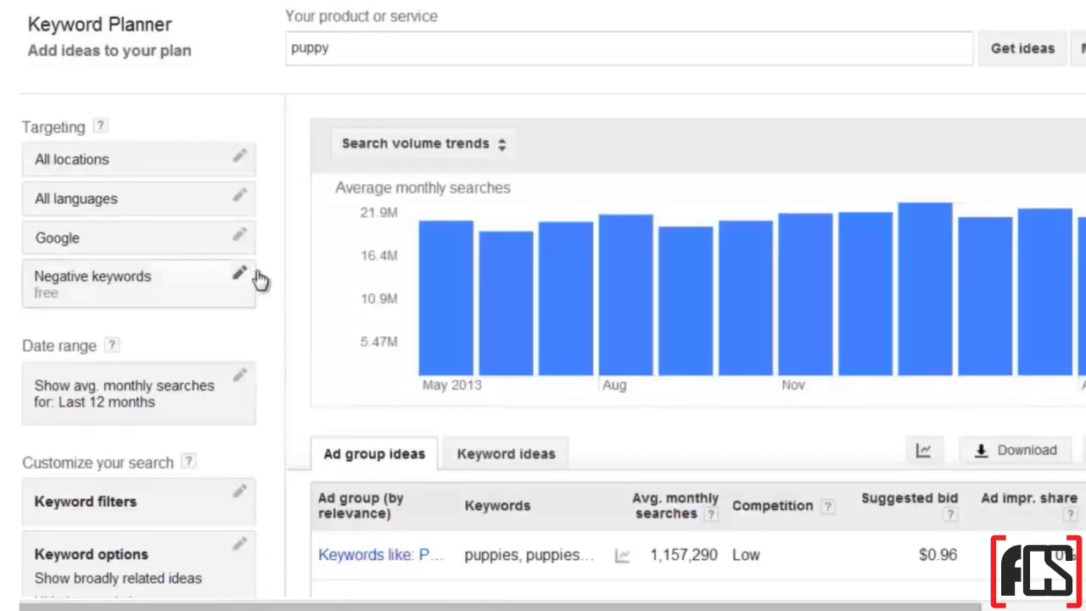
Examine the search volume trends chart and the ad group ideas table for "puppy".
scroll(282, 272, "down", 3)
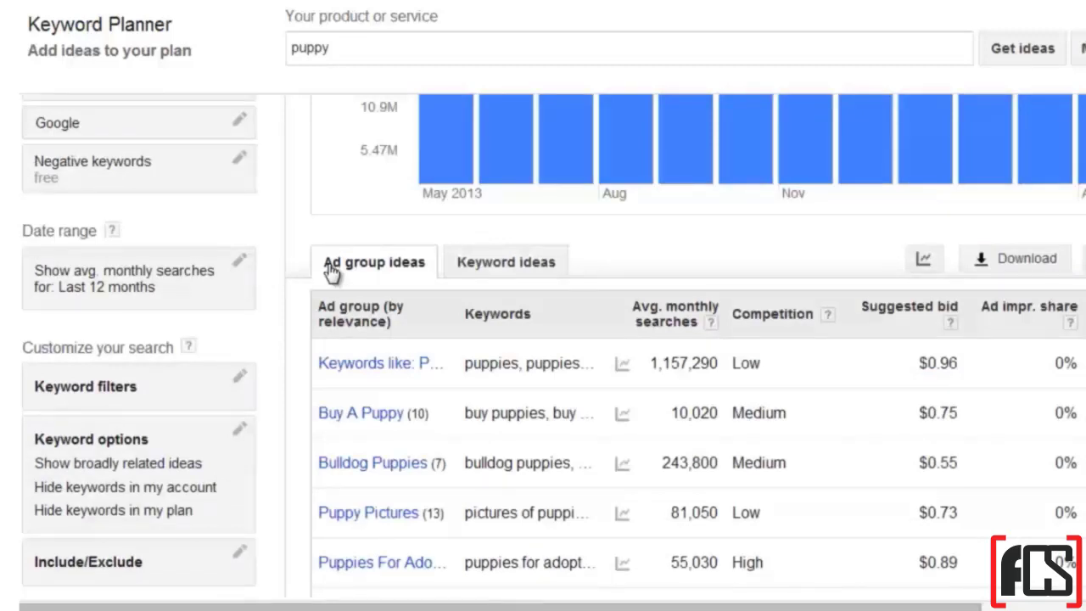
scroll(327, 200, "up", 2)
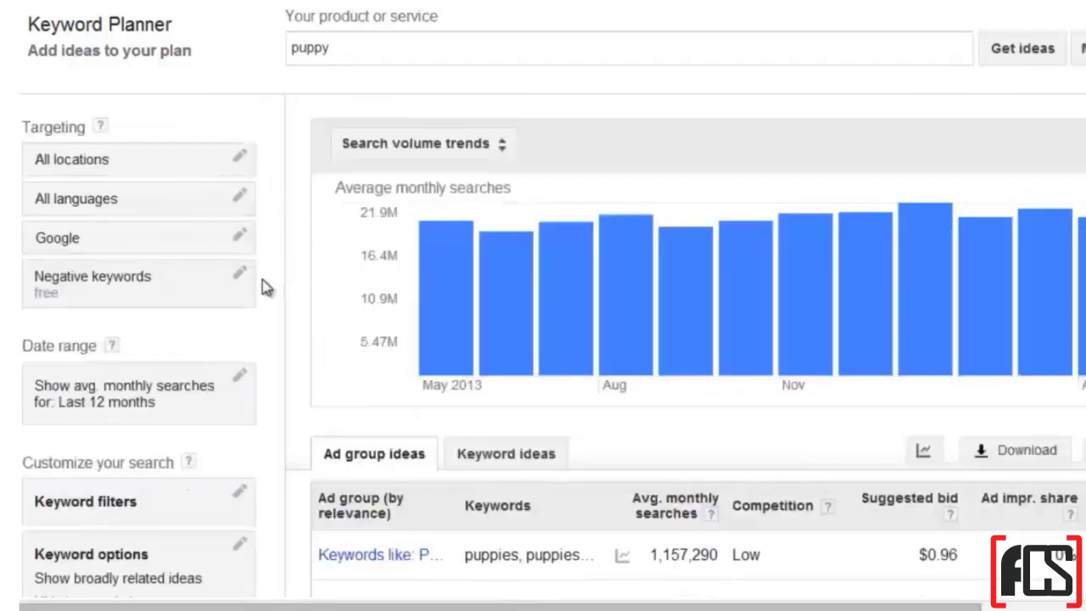
left_click(304, 47)
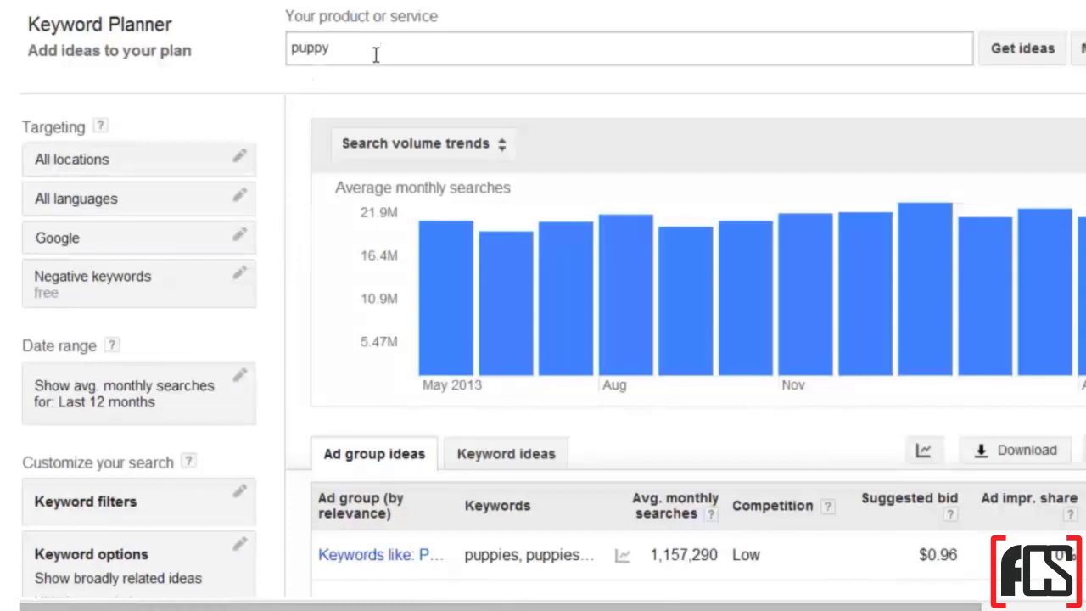
scroll(308, 314, "down", 3)
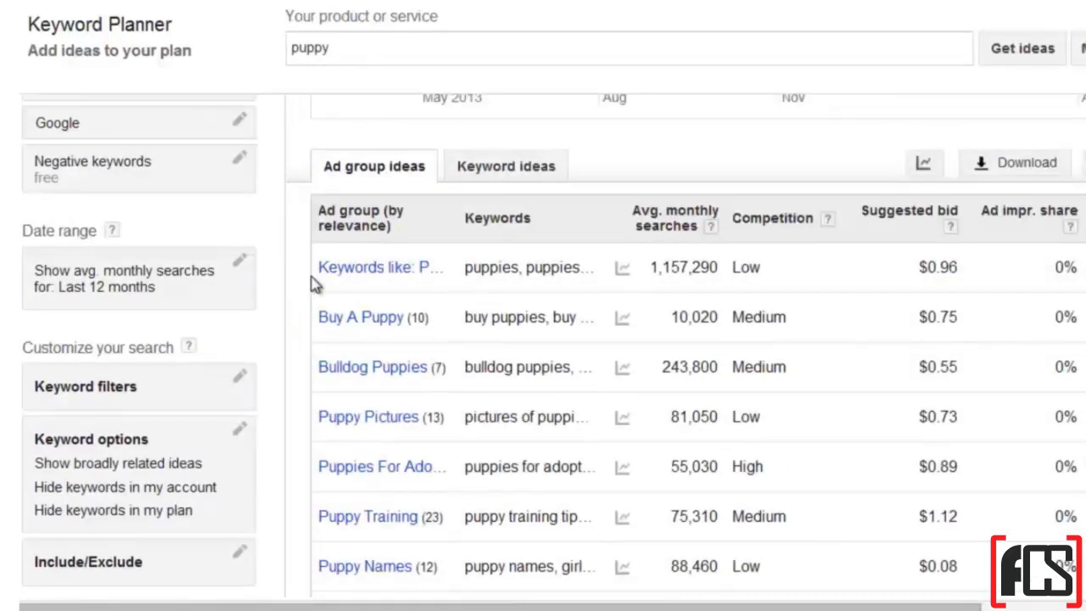
scroll(307, 386, "down", 3)
scroll(308, 386, "up", 6)
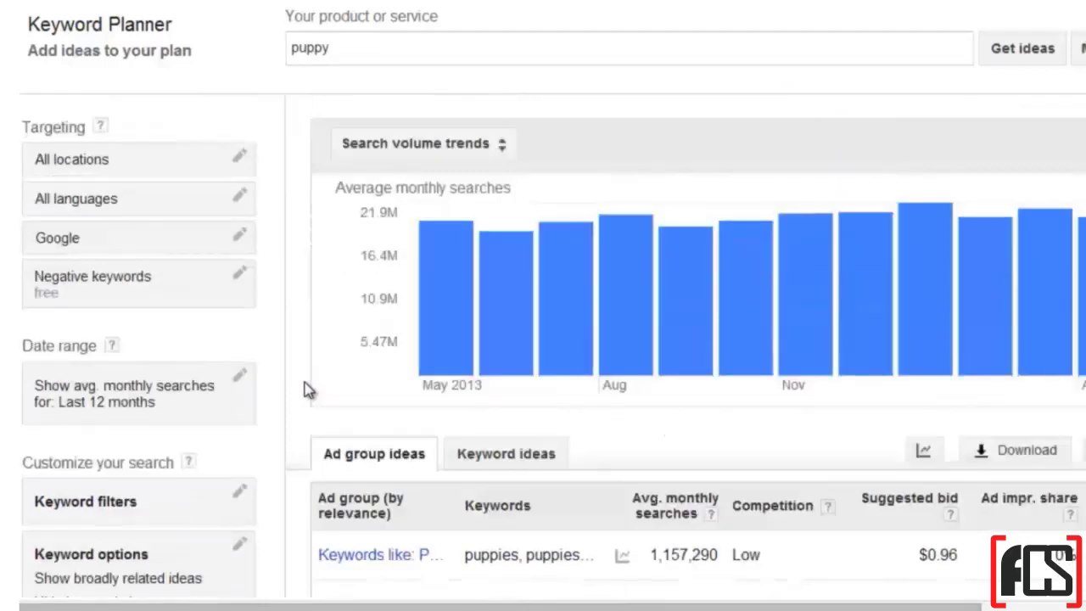
left_click(349, 59)
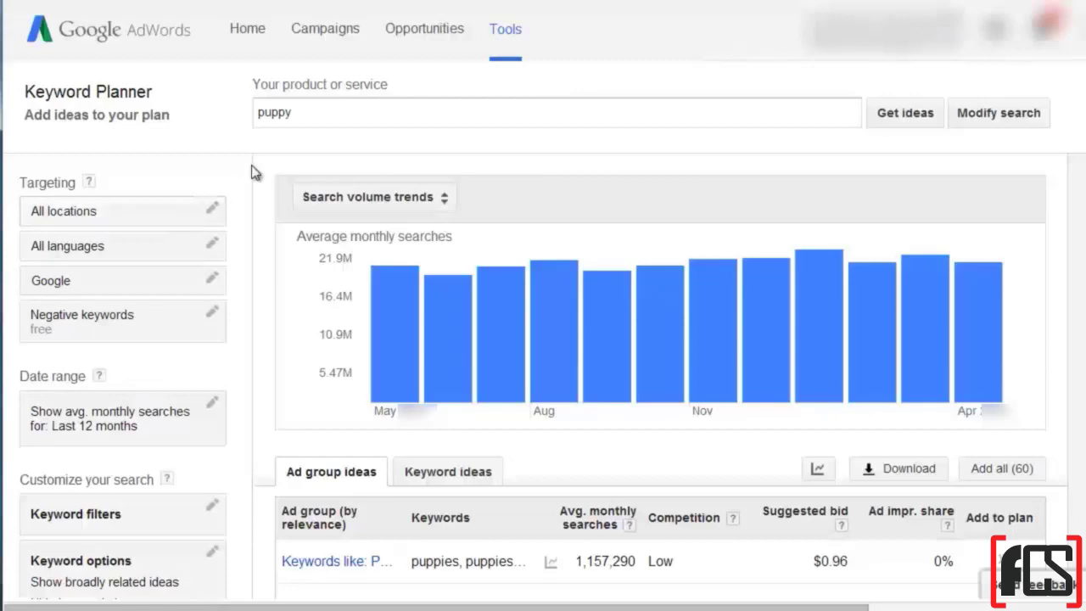
mouse_move(450, 275)
mouse_move(660, 288)
scroll(267, 325, "down", 4)
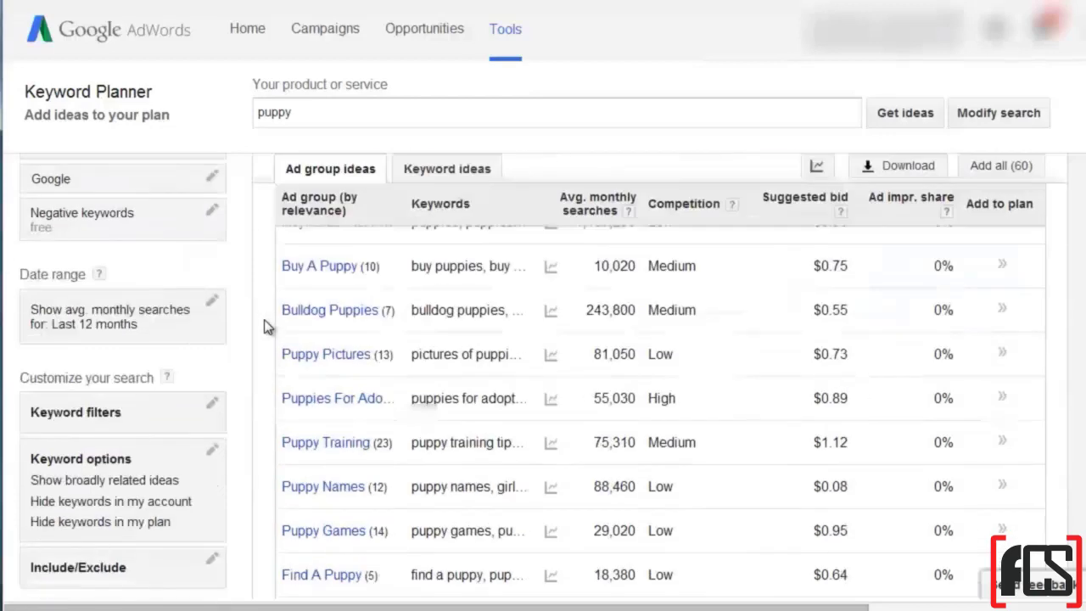
scroll(267, 326, "up", 4)
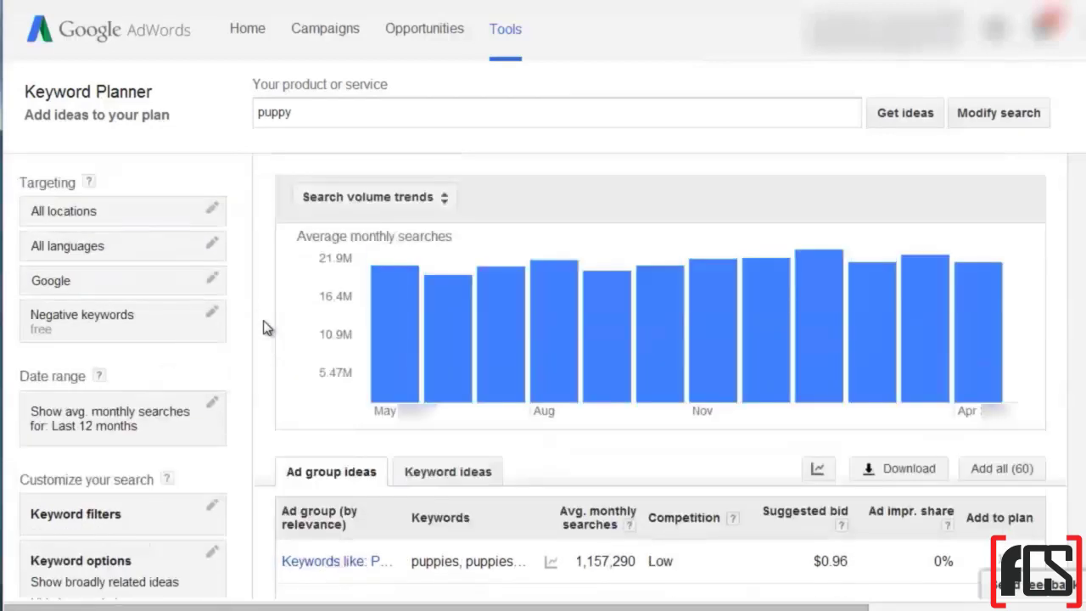
Change the product or service to "puppy training" and get ideas for it.
double_click(308, 112)
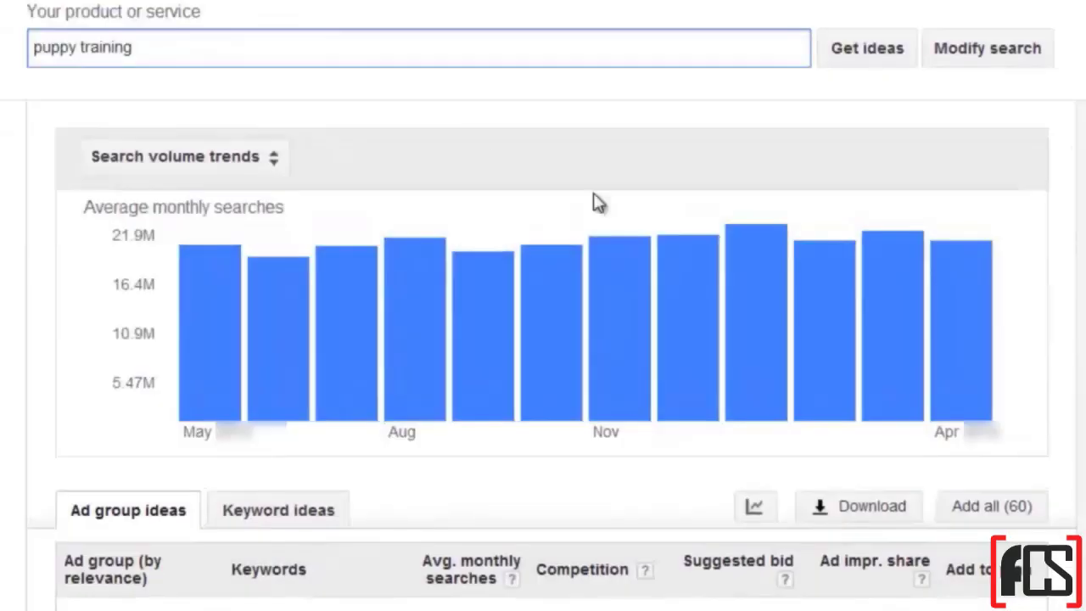
left_click(874, 54)
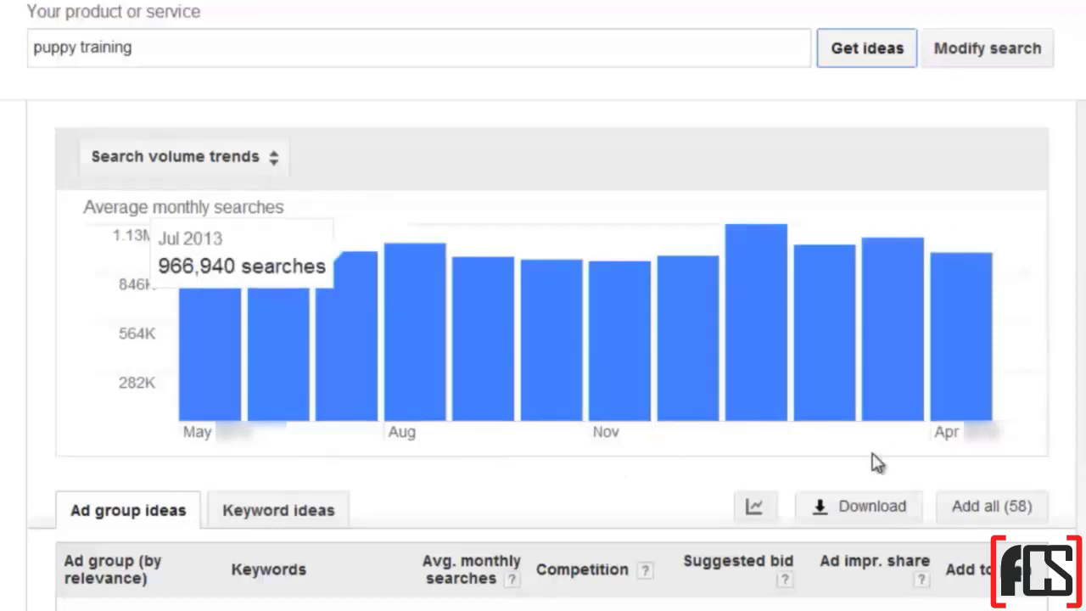
Examine the mobile trends chart and the breakdown by device for "puppy training", including the share of each device type.
left_click(206, 158)
left_click(204, 244)
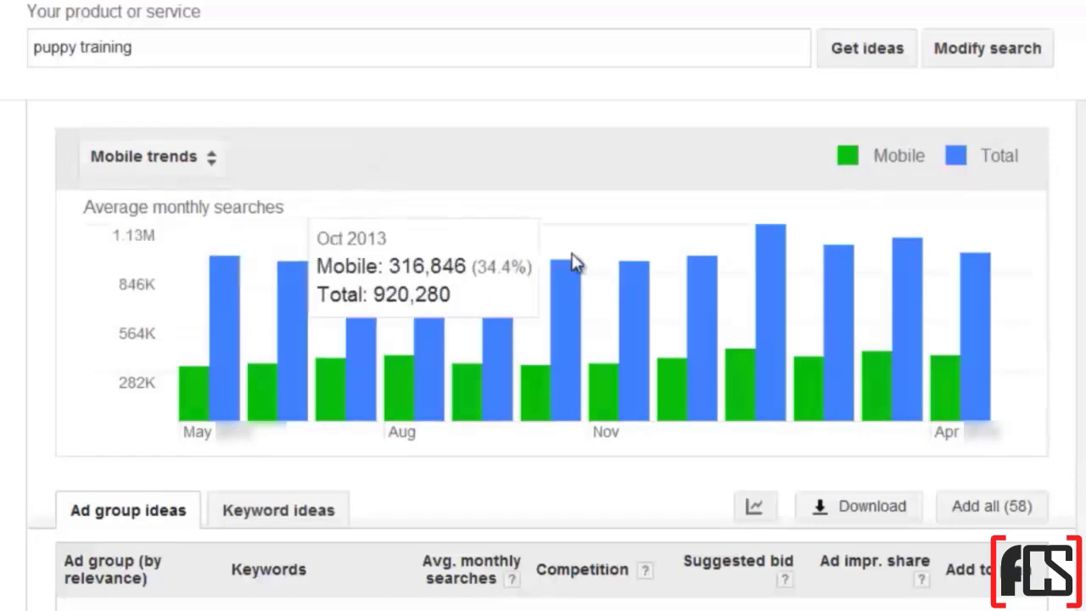
left_click(144, 156)
left_click(184, 283)
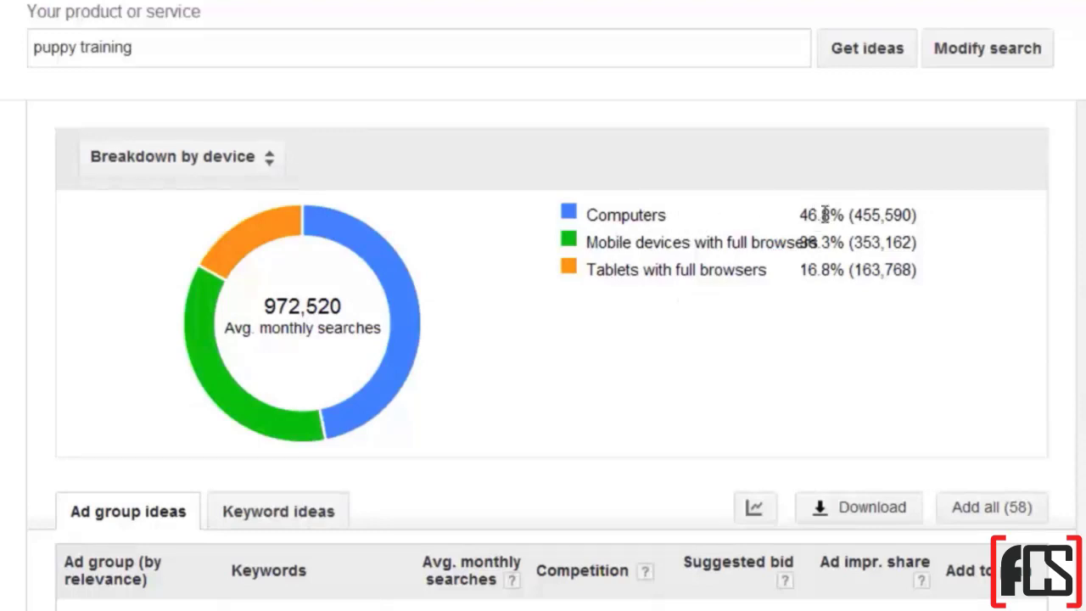
mouse_move(340, 243)
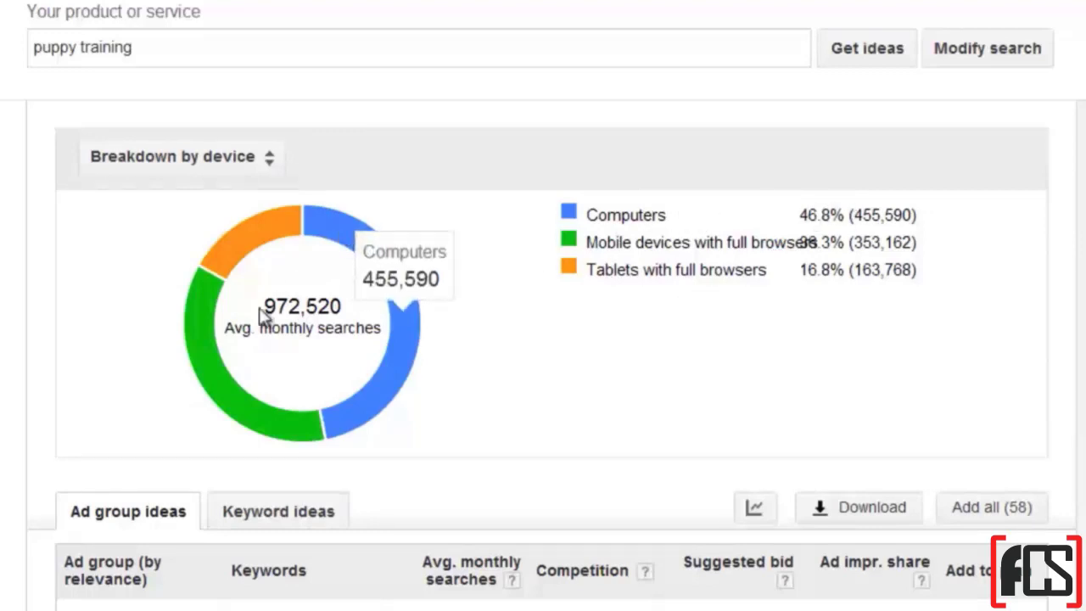
mouse_move(211, 346)
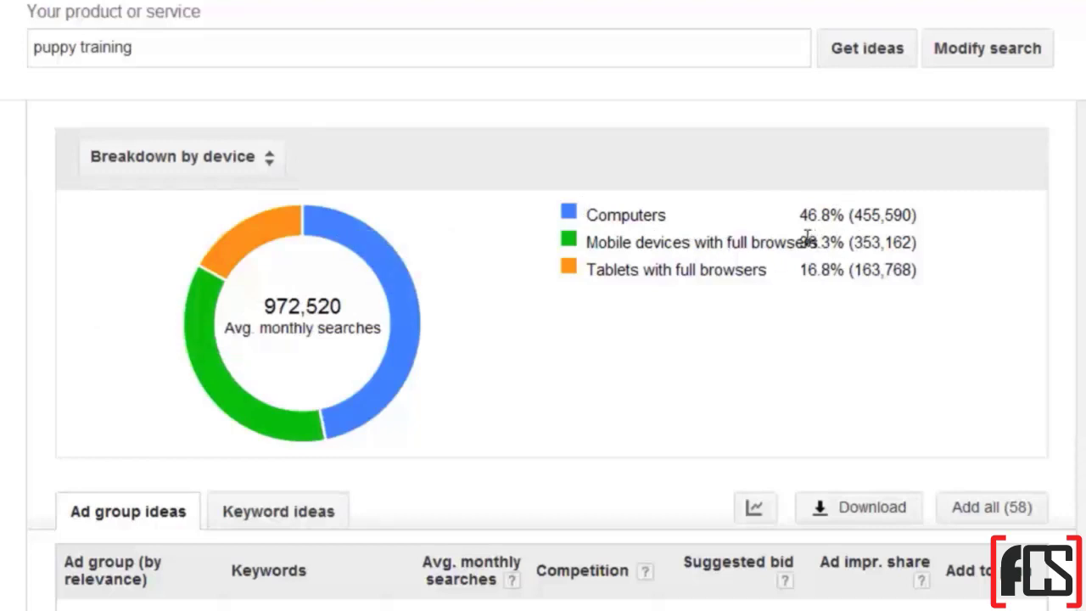
left_click_drag(818, 249, 822, 248)
left_click(857, 240)
left_click_drag(151, 49, 21, 73)
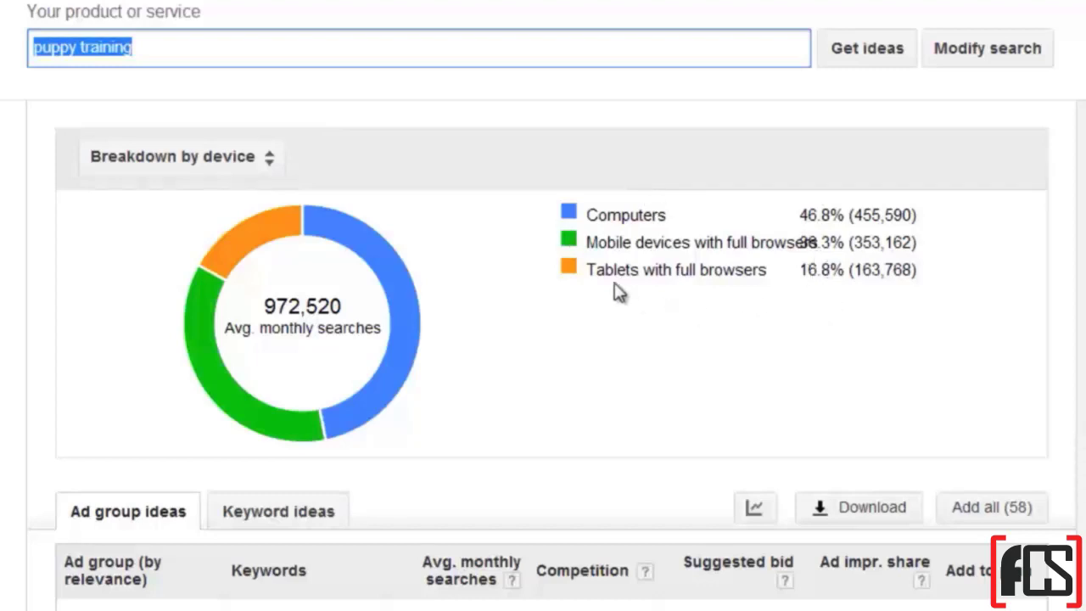
left_click(704, 359)
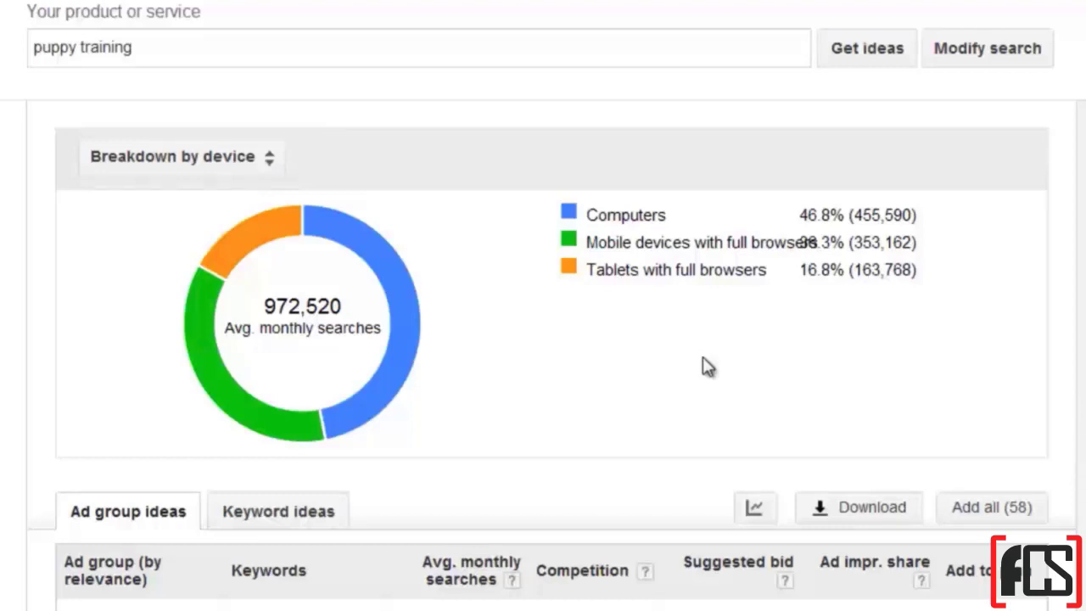
View the breakdown by location and look over the ad group ideas for "puppy training".
left_click(118, 162)
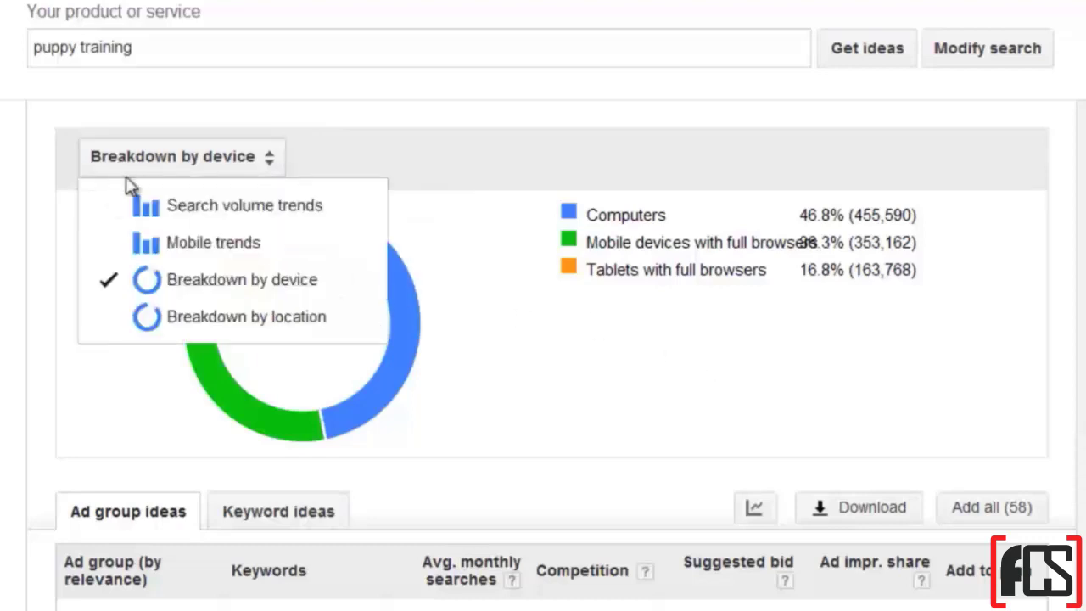
left_click(213, 318)
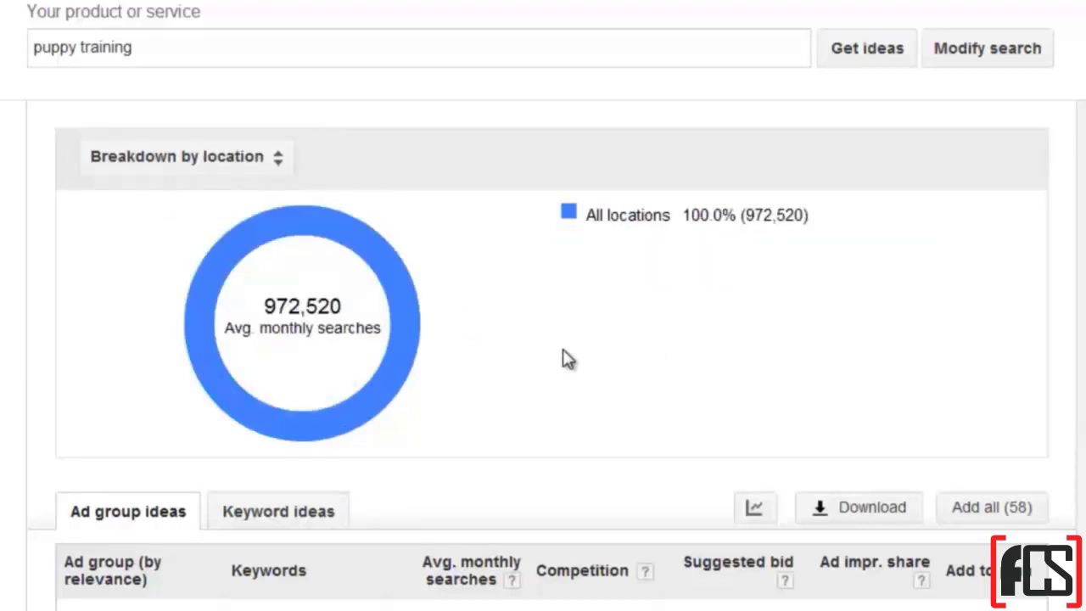
mouse_move(383, 305)
scroll(131, 306, "down", 4)
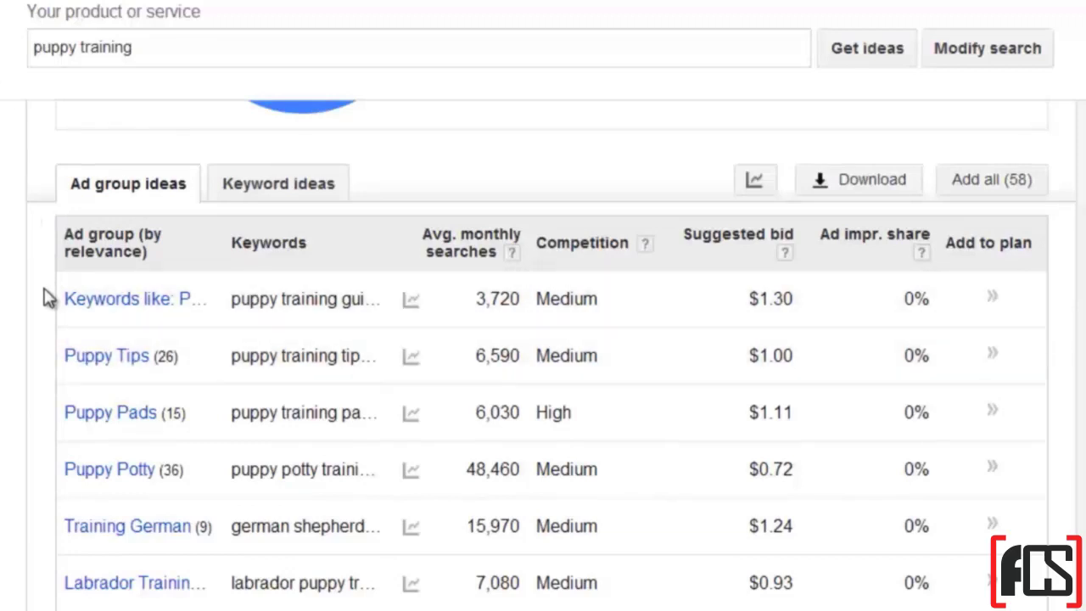
Look over the ad group ideas for "puppy training" and switch to its keyword ideas.
scroll(47, 297, "down", 8)
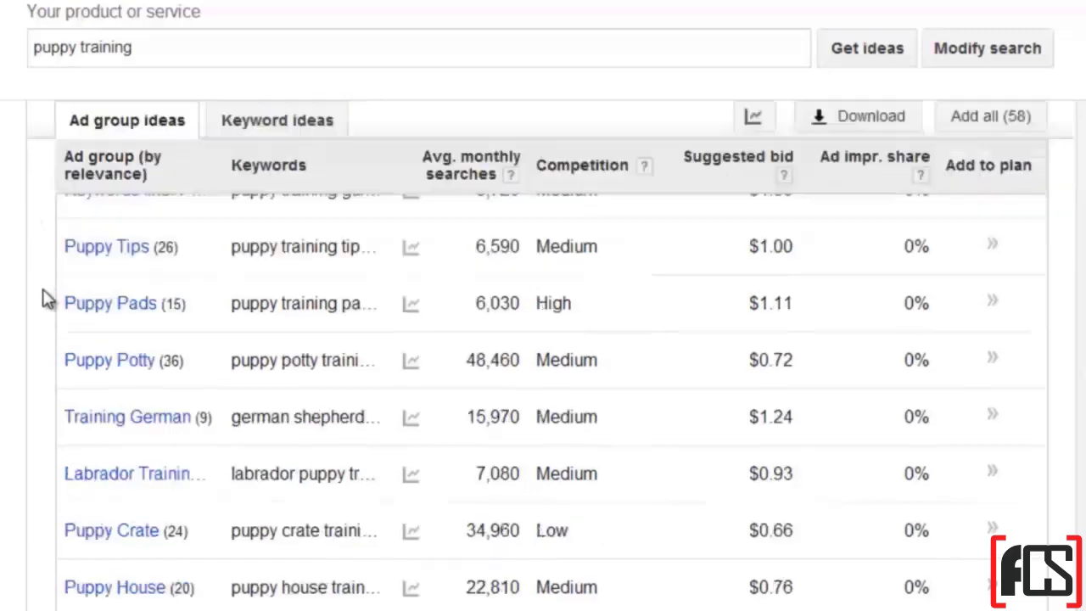
scroll(42, 298, "down", 5)
scroll(42, 297, "up", 12)
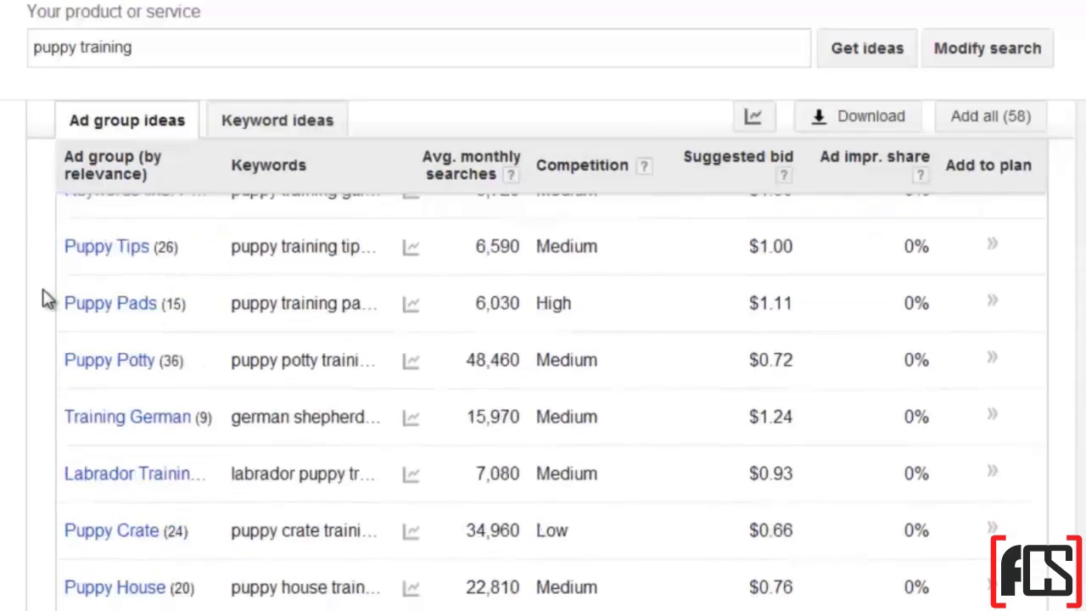
scroll(225, 230, "down", 3)
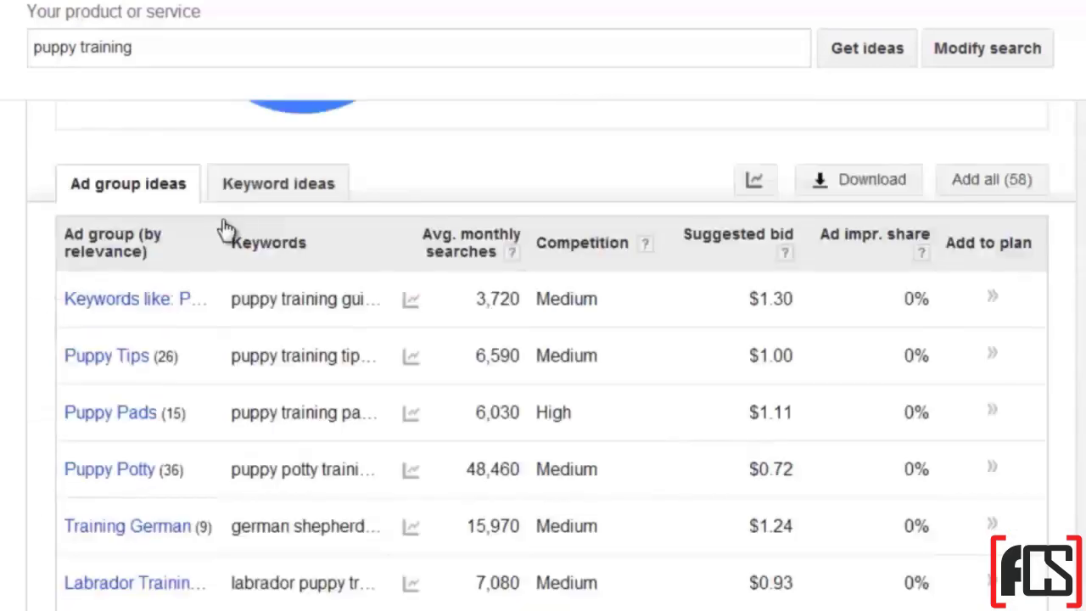
left_click(257, 191)
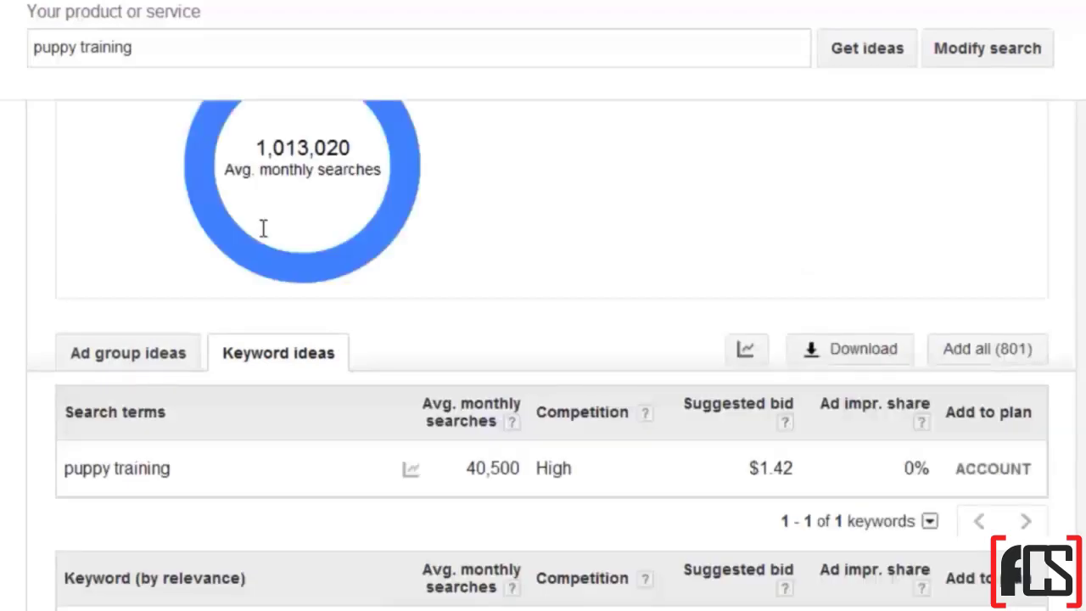
scroll(49, 462, "down", 3)
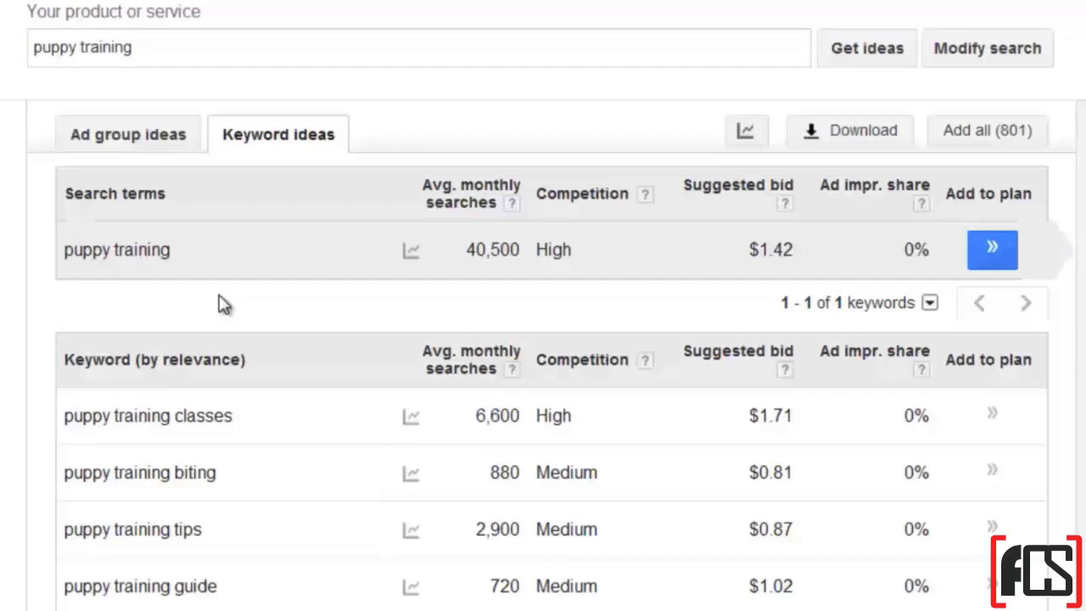
Examine the keyword idea "puppy training biting", including its suggested bid and monthly searches chart.
scroll(223, 304, "down", 4)
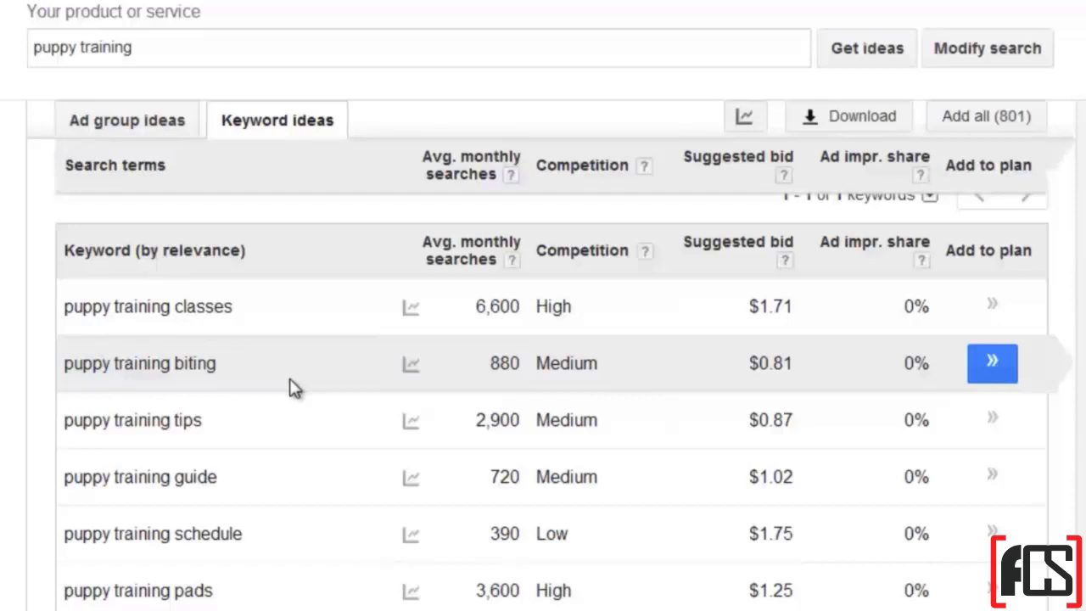
left_click_drag(221, 365, 62, 361)
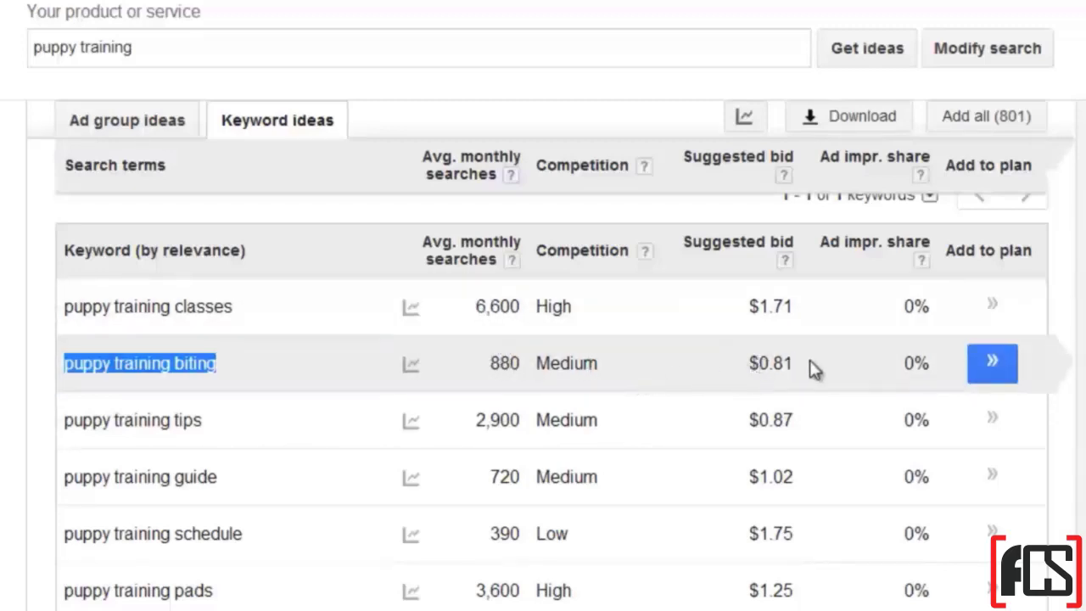
left_click_drag(800, 381, 735, 367)
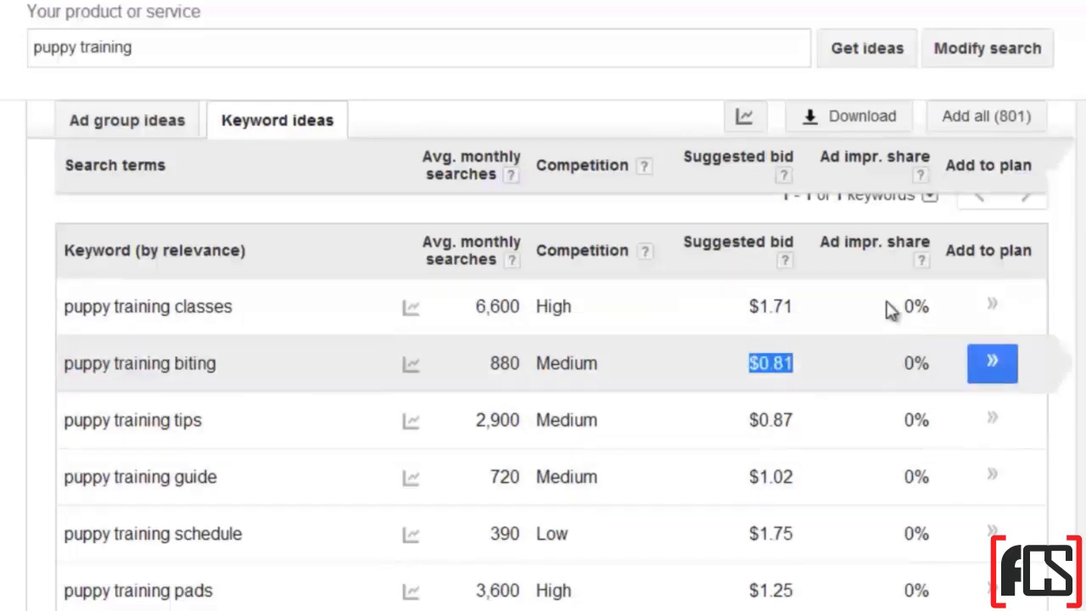
scroll(841, 444, "down", 4)
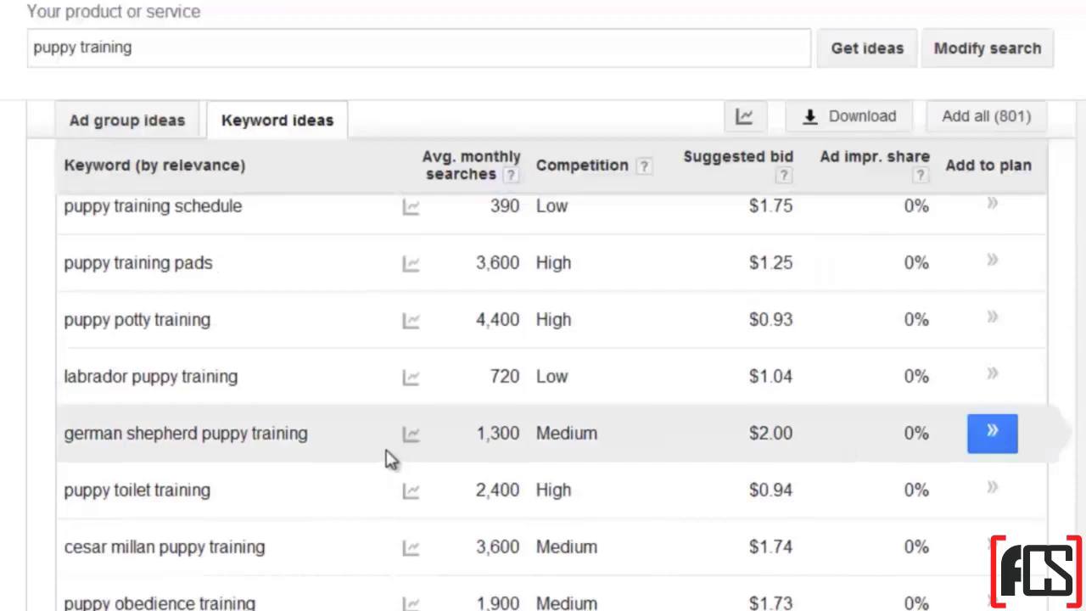
mouse_move(410, 380)
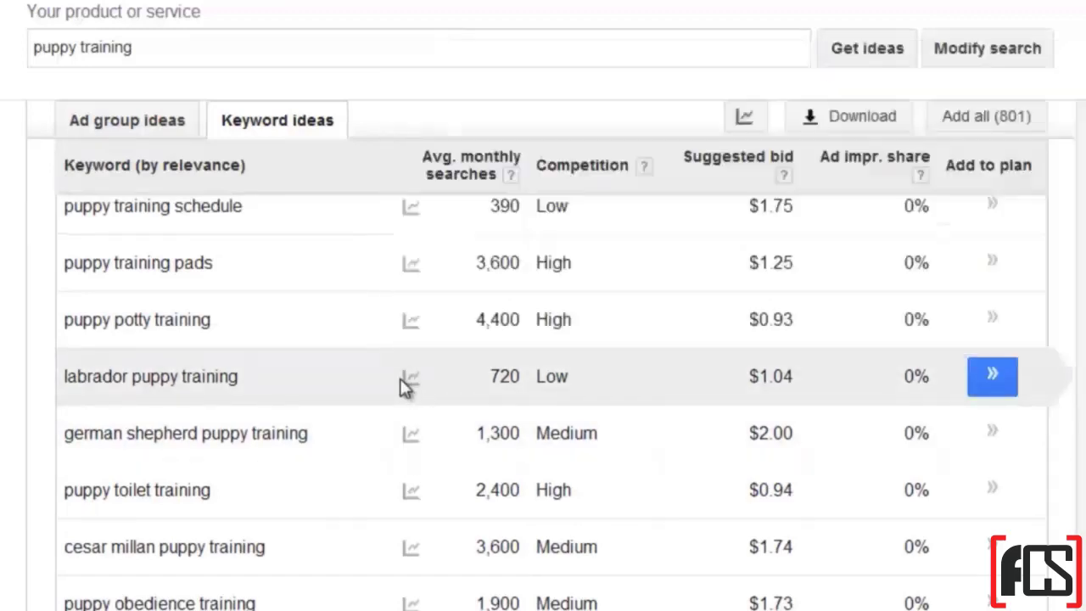
scroll(390, 383, "up", 3)
scroll(378, 383, "up", 2)
mouse_move(419, 315)
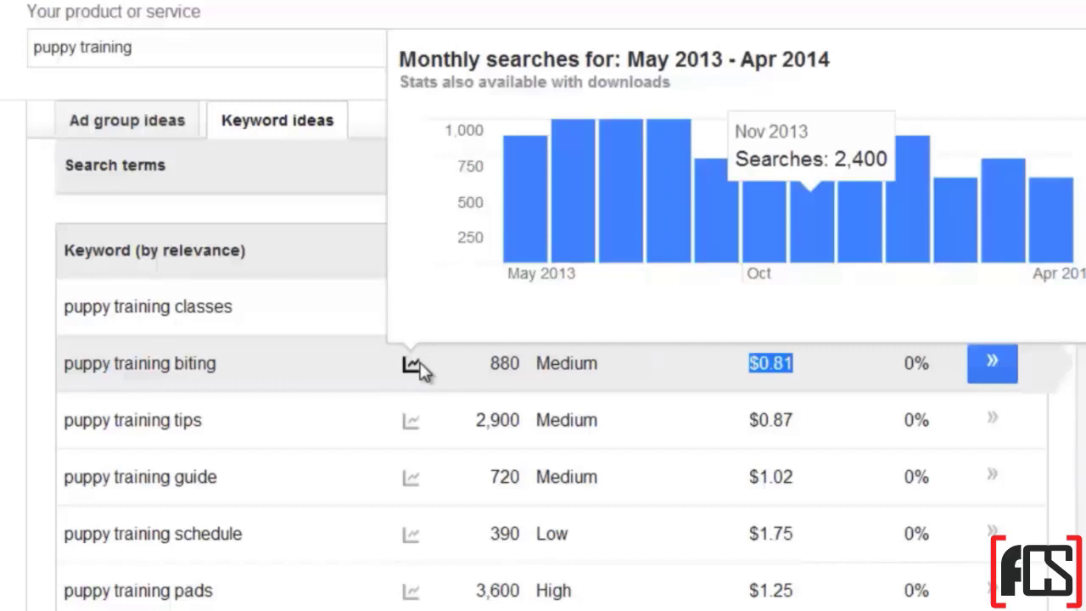
Look through the list of keyword ideas for "puppy training", comparing search volume, competition and suggested bids.
scroll(588, 245, "down", 5)
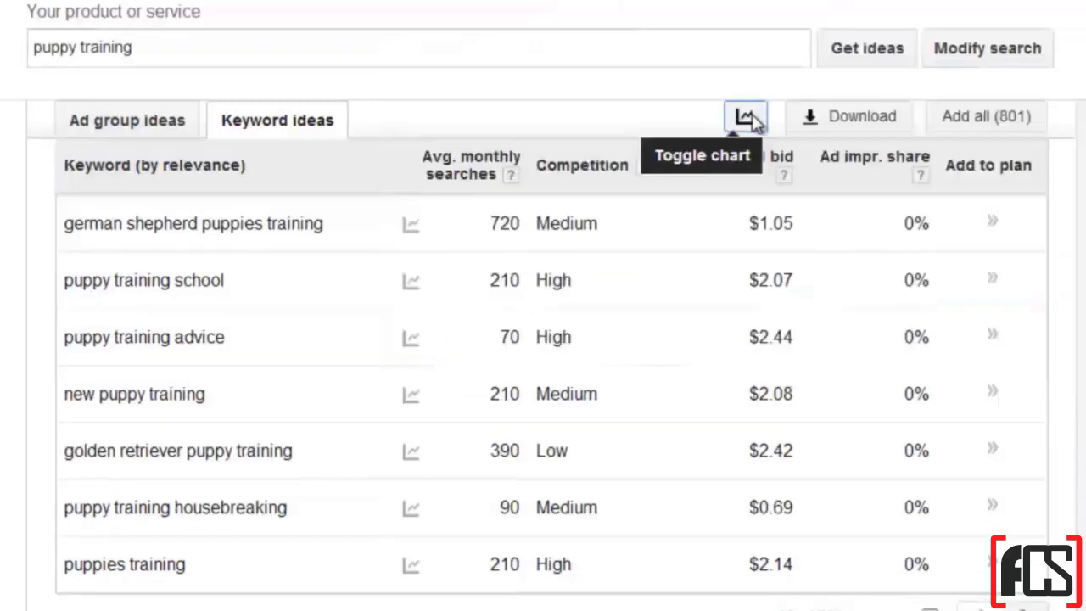
scroll(755, 121, "up", 4)
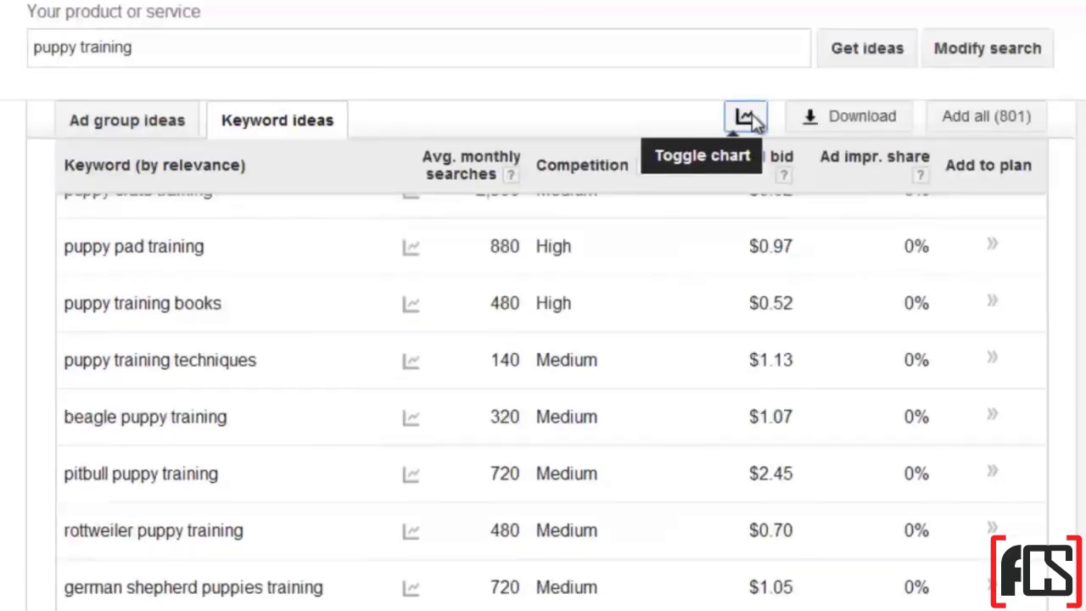
scroll(752, 113, "down", 4)
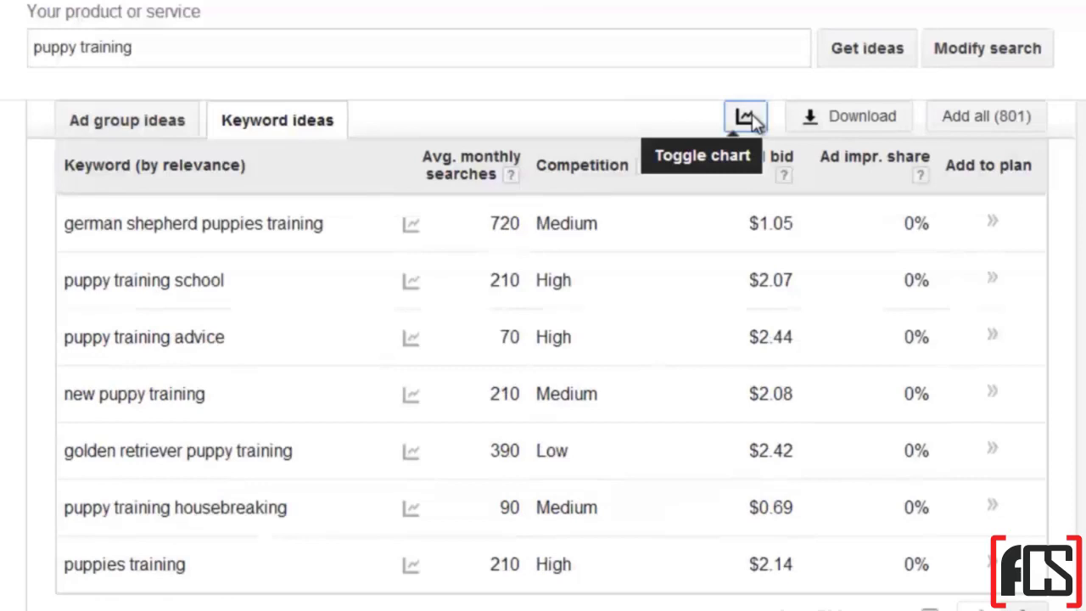
scroll(752, 114, "up", 4)
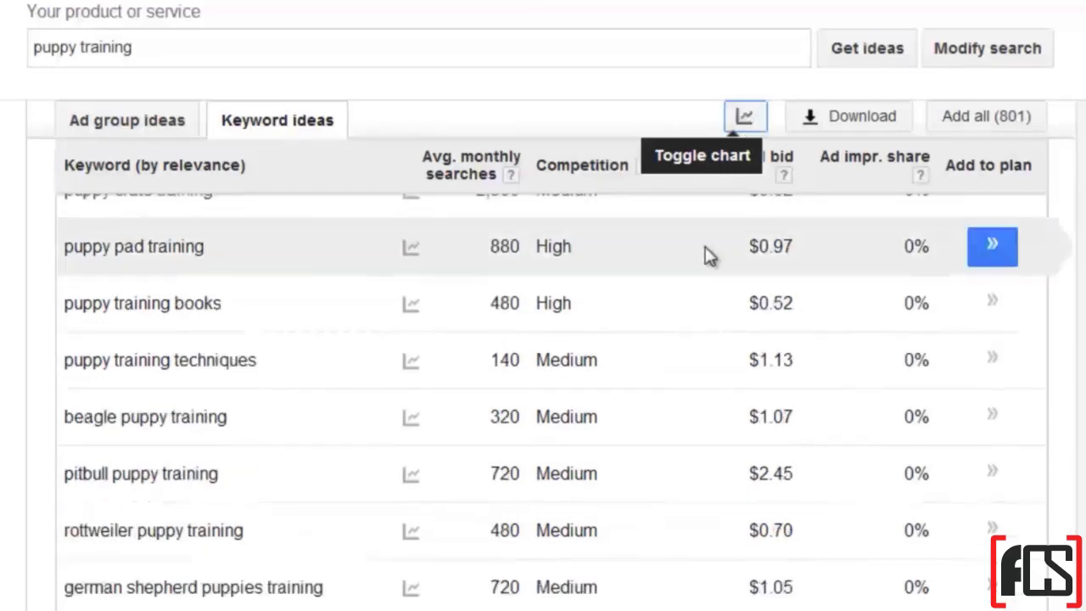
scroll(703, 252, "down", 8)
scroll(709, 255, "up", 10)
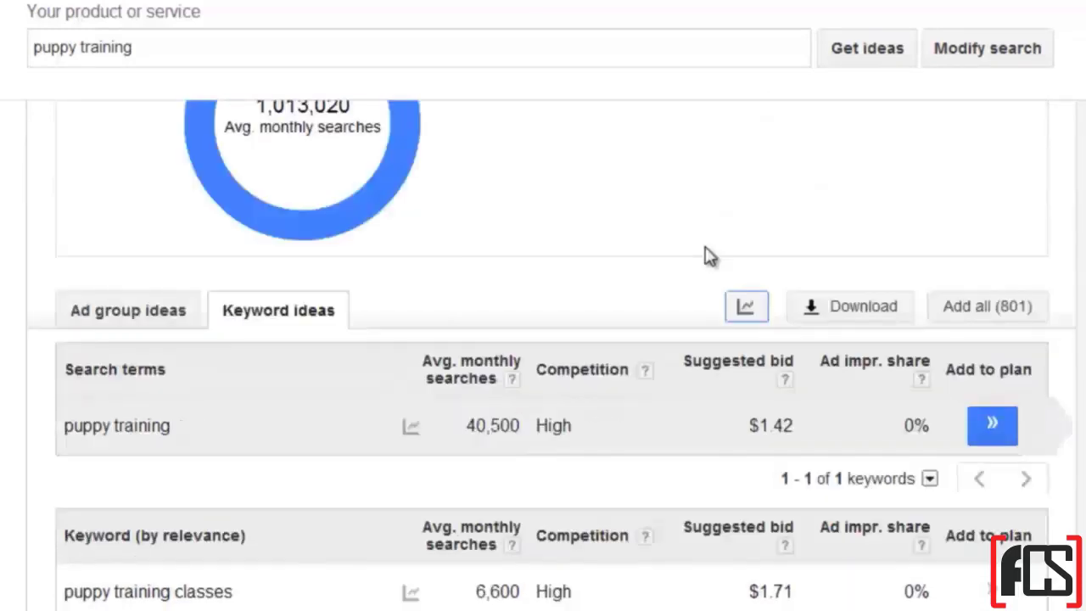
scroll(710, 256, "down", 3)
scroll(760, 134, "down", 4)
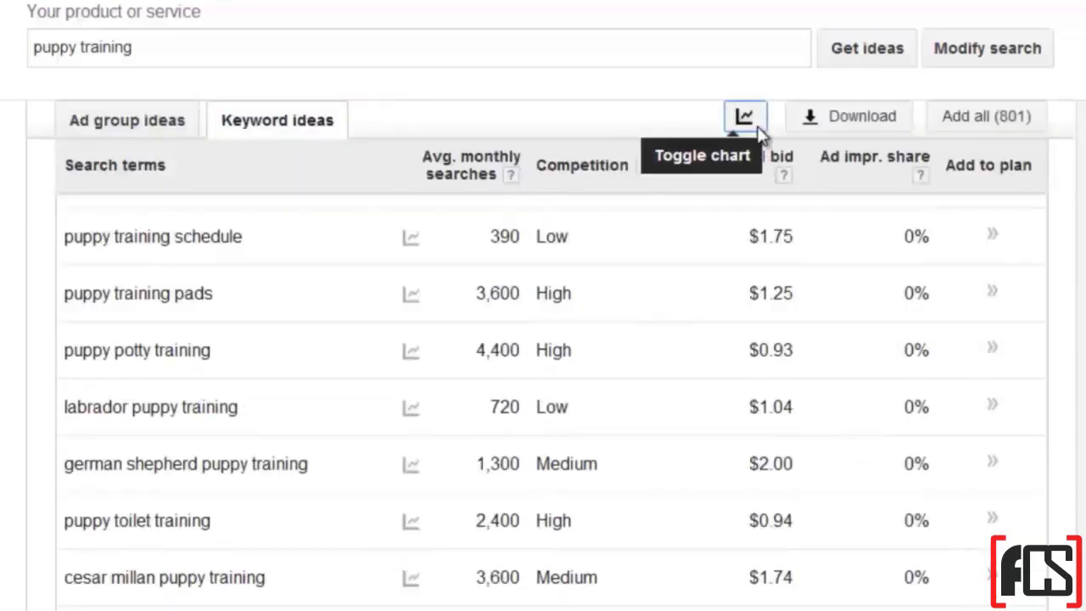
Toggle the chart above the keyword ideas on and off, leaving it hidden.
left_click(759, 133)
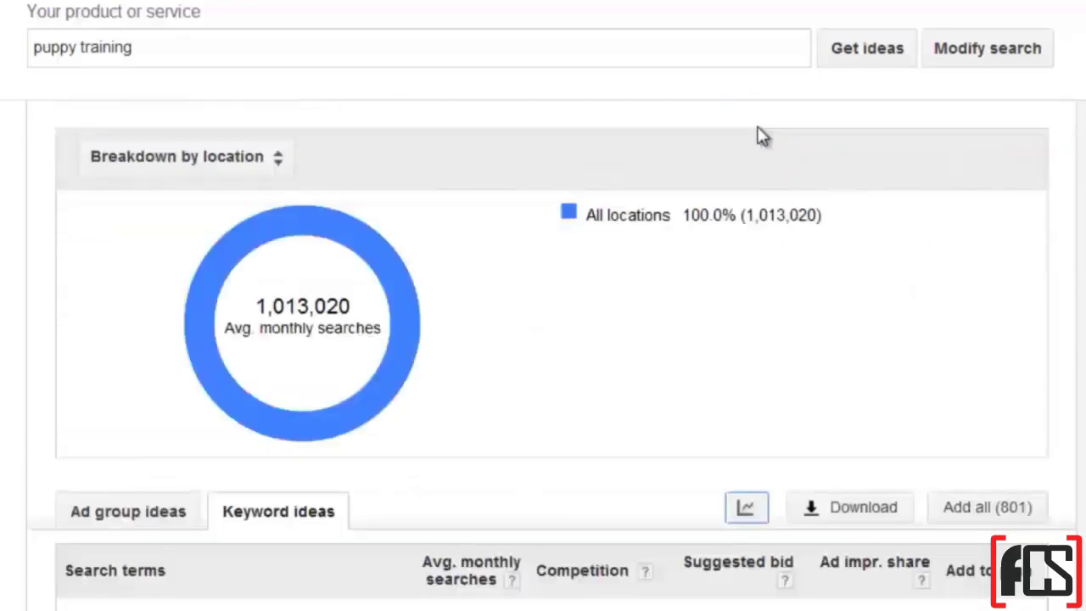
left_click(747, 507)
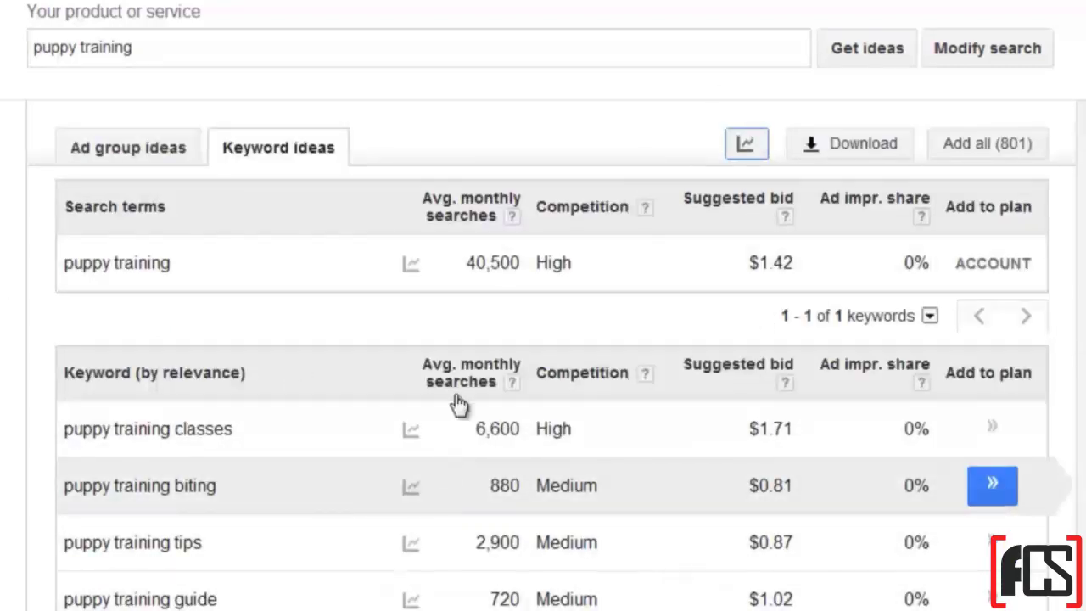
left_click(746, 146)
left_click(750, 511)
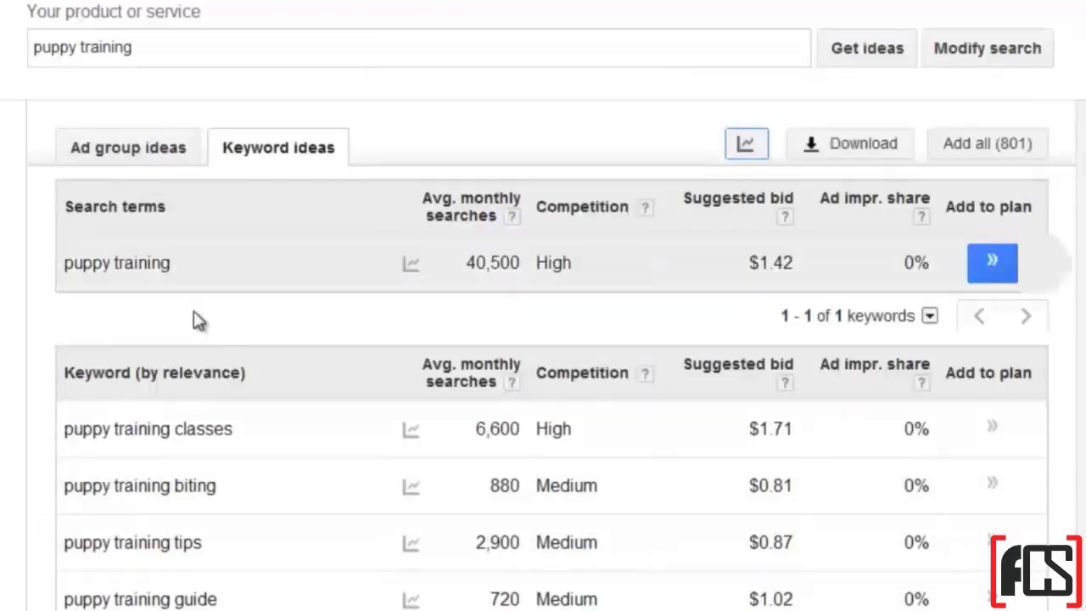
Look through the keyword ideas and add "puppy training classes" to the plan.
scroll(395, 472, "down", 10)
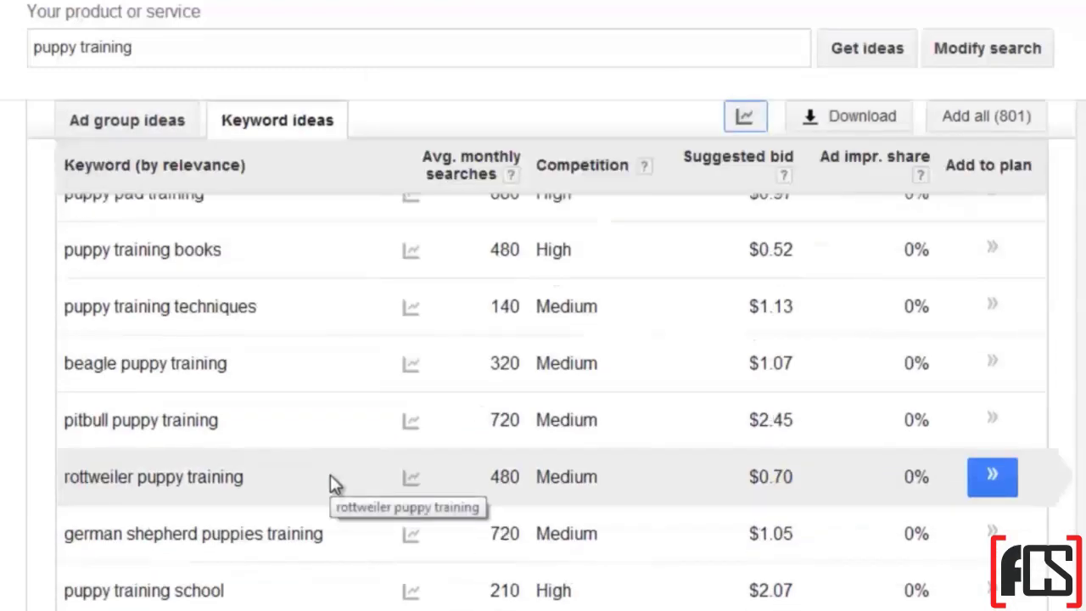
scroll(1004, 266, "up", 3)
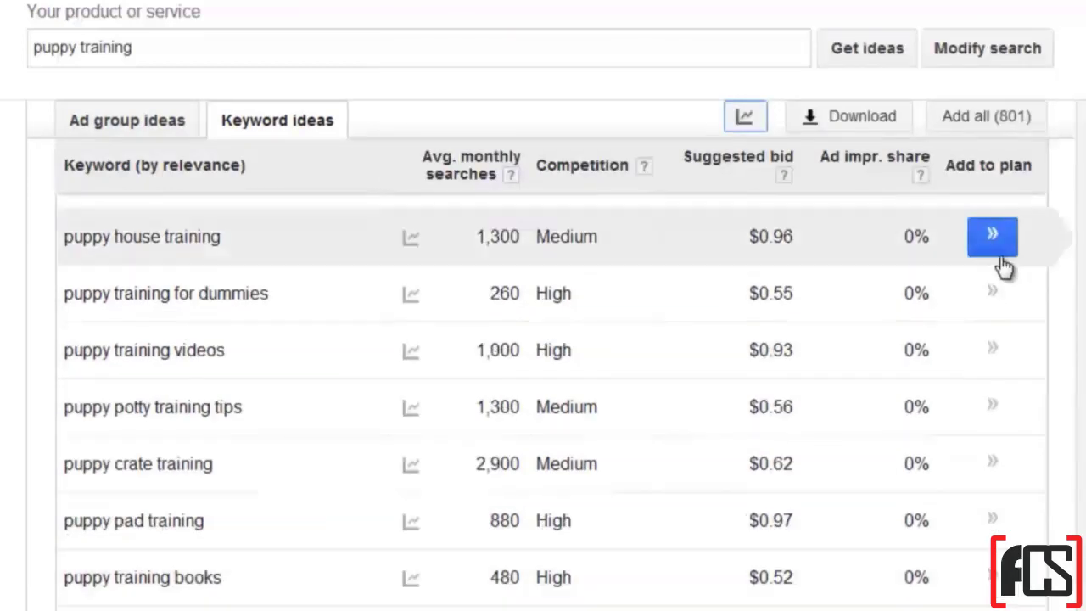
scroll(1004, 266, "up", 1)
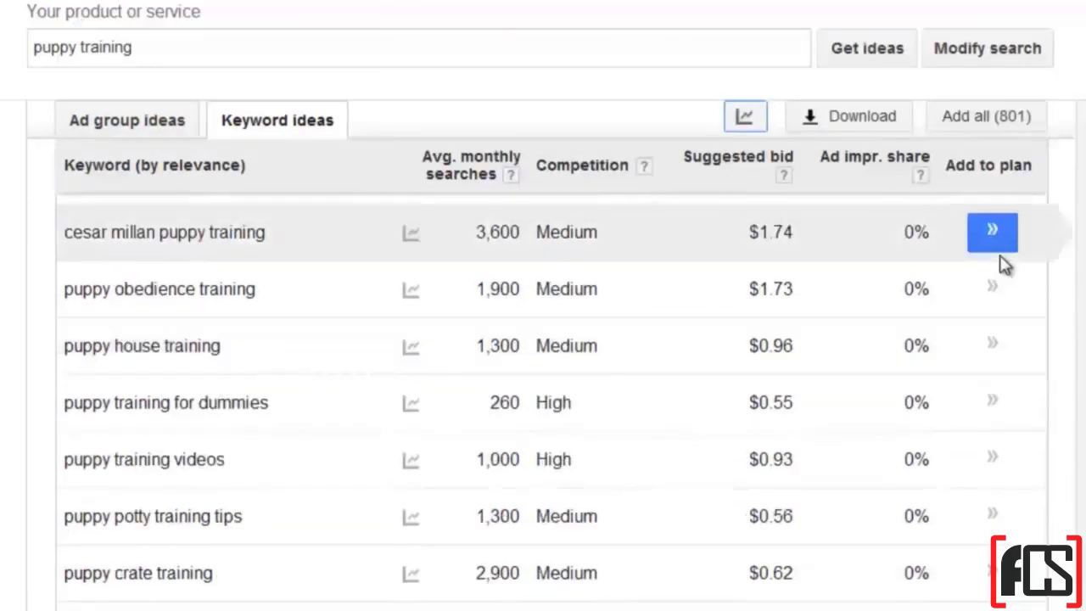
scroll(1004, 265, "up", 8)
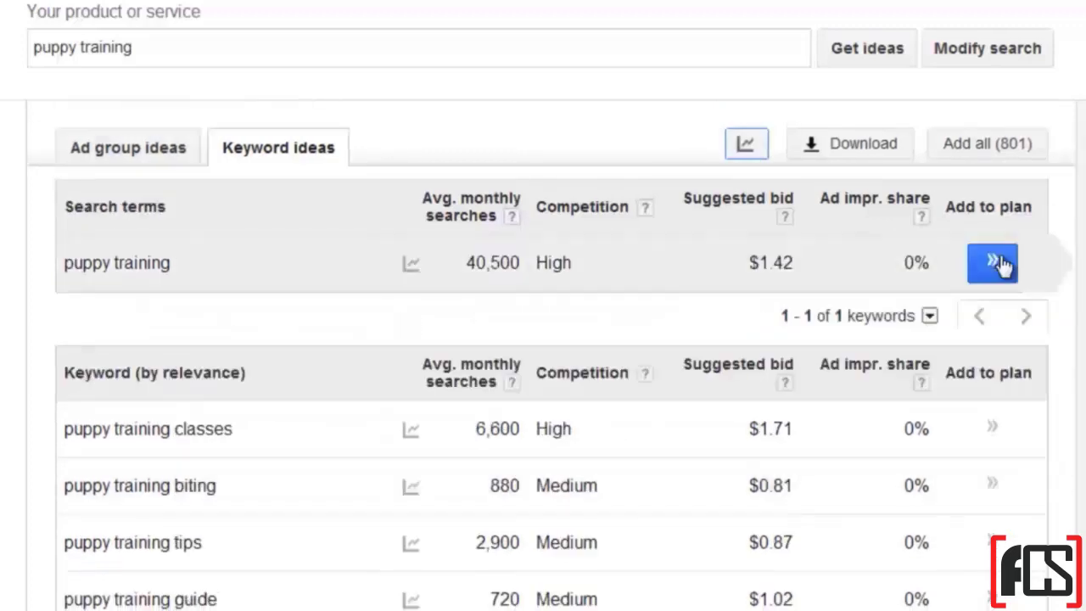
left_click(1002, 265)
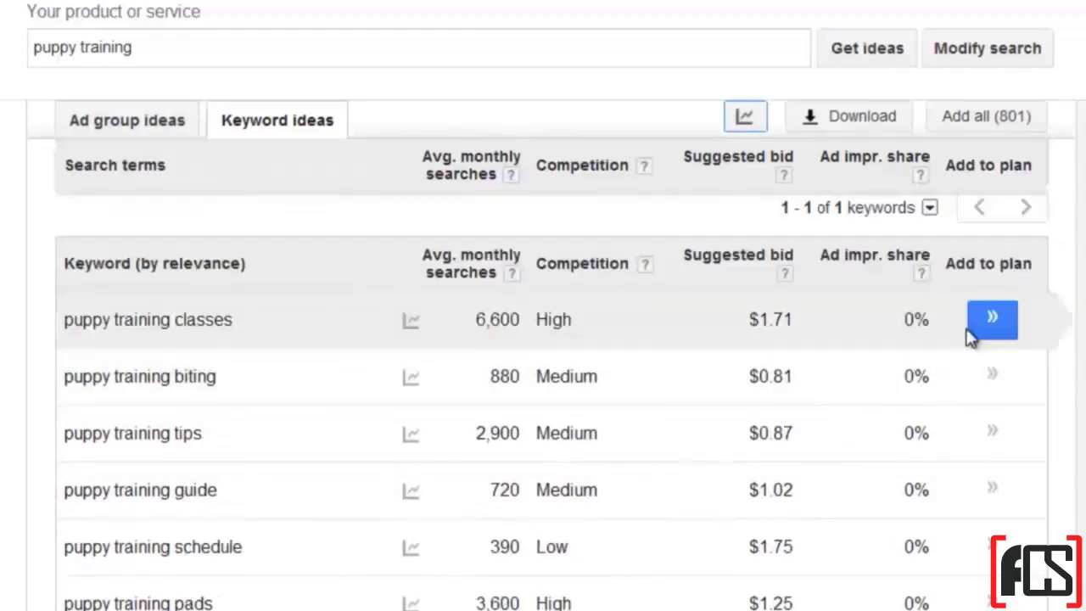
left_click(993, 322)
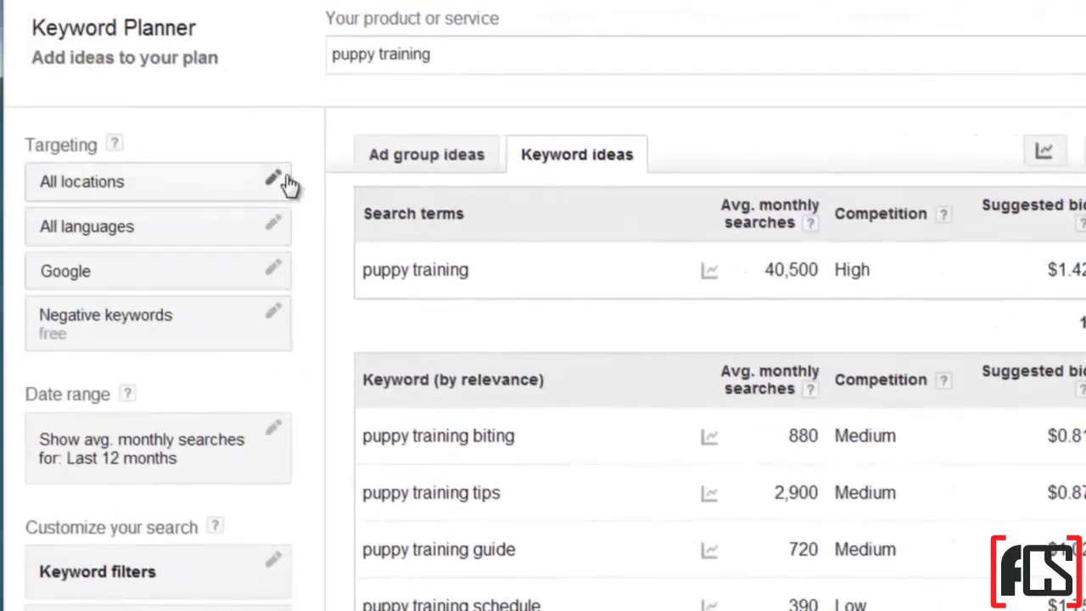
Set the targeted location to the country United States and look over the updated keyword ideas.
left_click(274, 180)
left_click(258, 269)
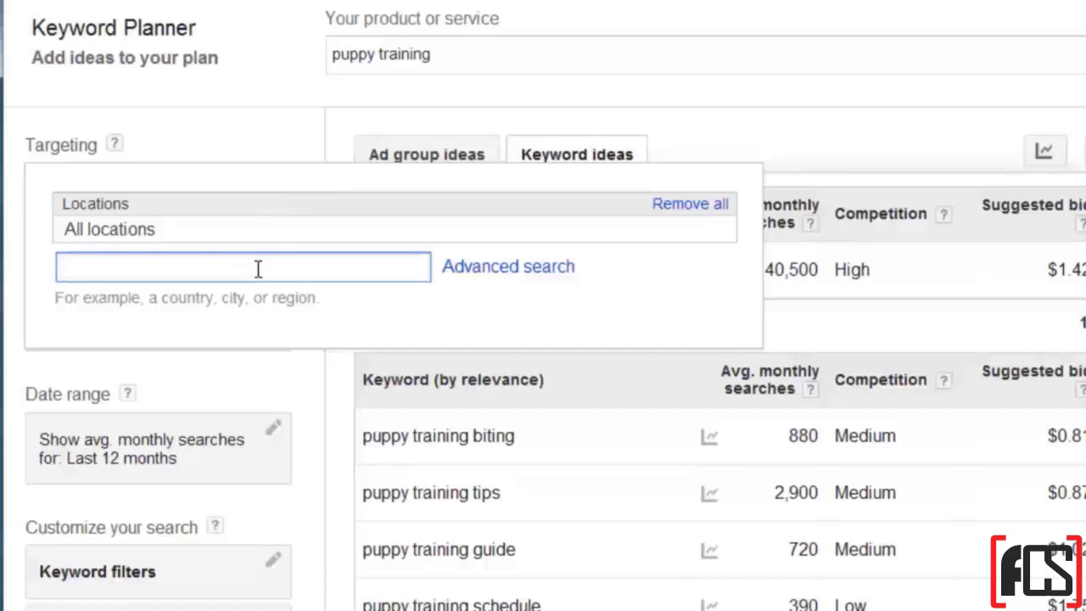
type("u")
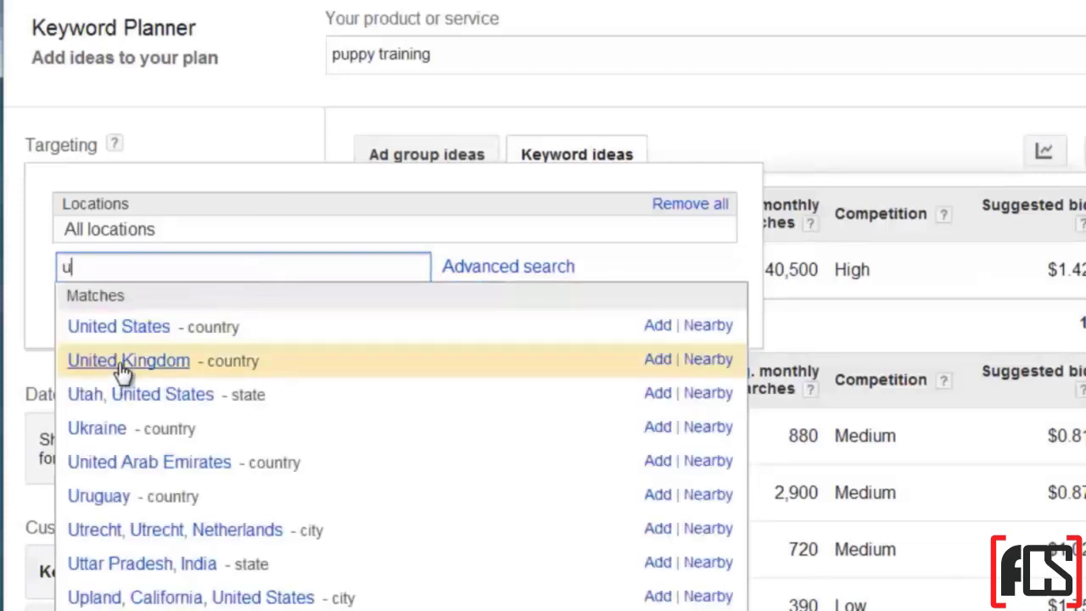
left_click(91, 330)
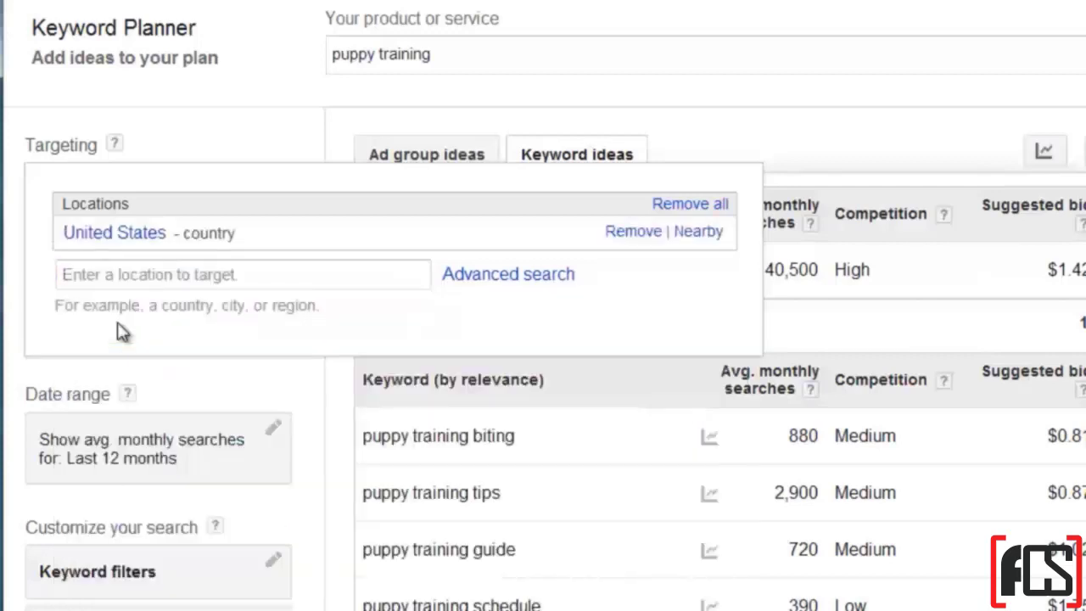
left_click(339, 421)
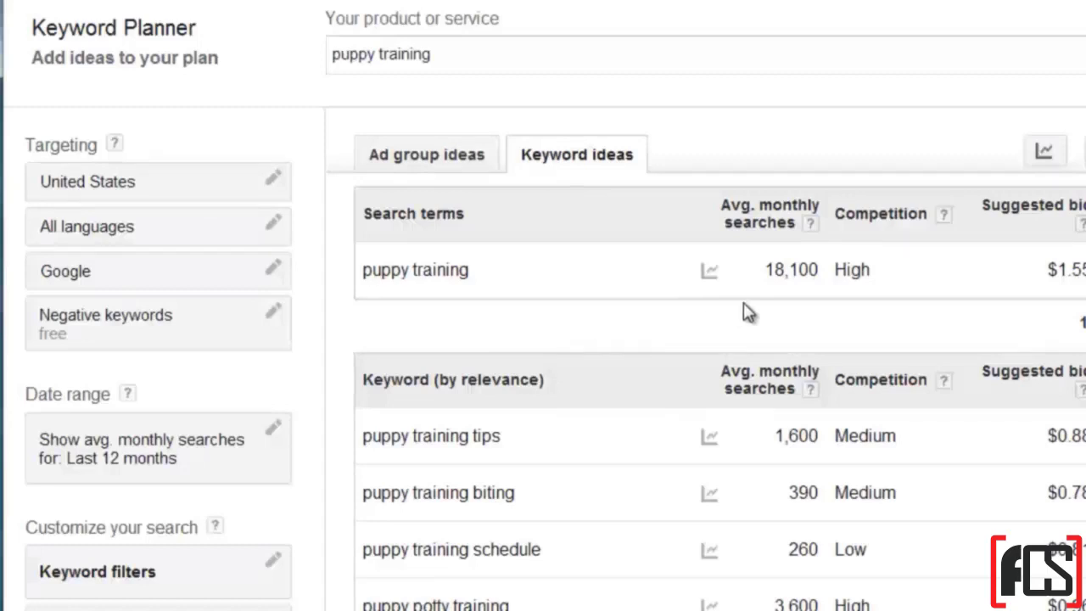
scroll(790, 285, "down", 3)
scroll(789, 284, "up", 1)
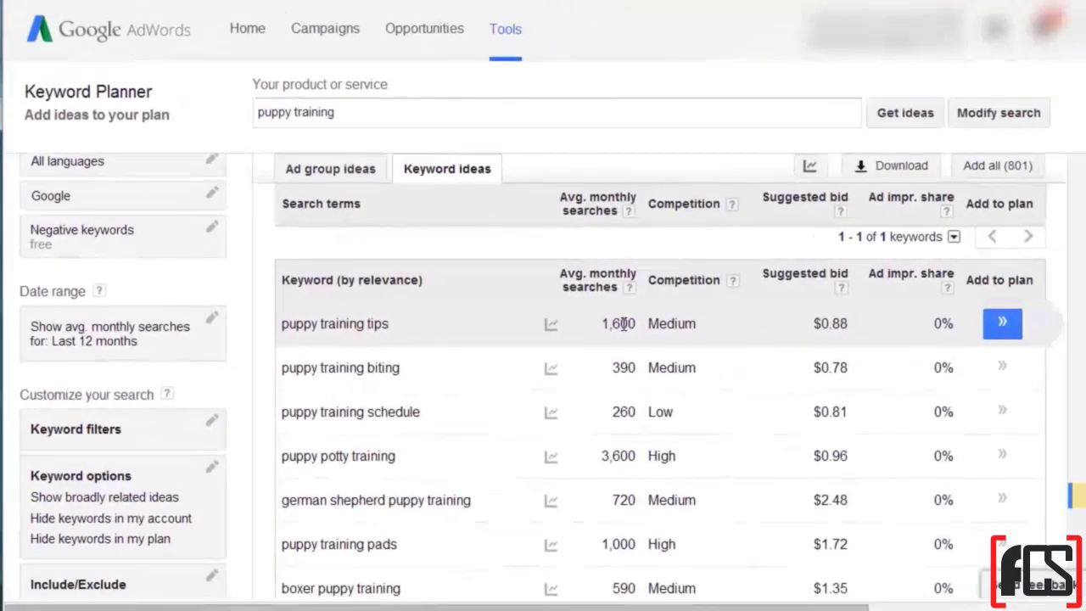
scroll(247, 215, "up", 1)
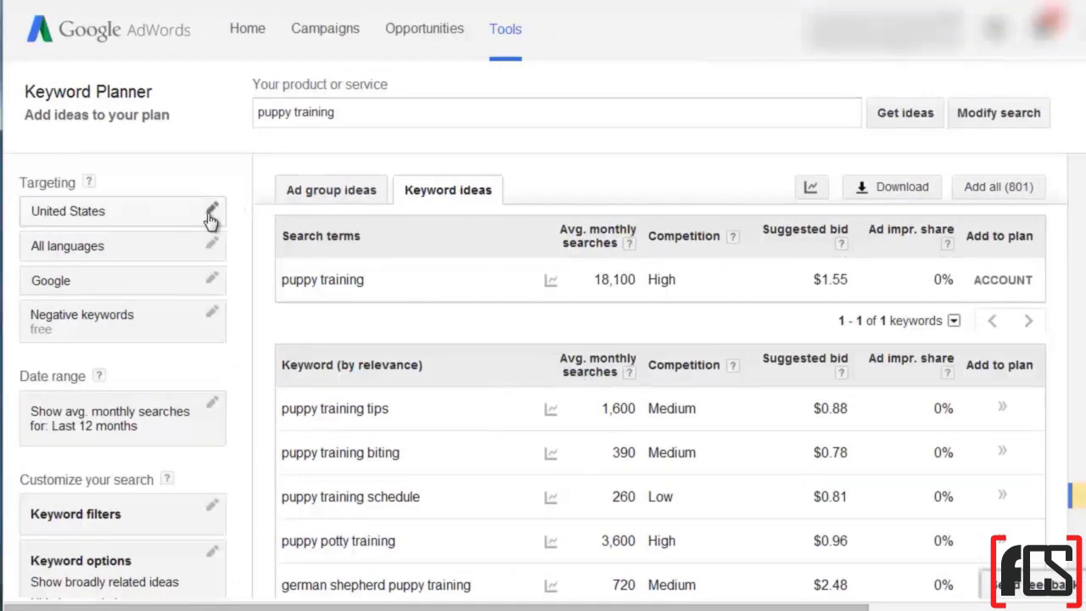
Set the targeted search network to Google and search partners and apply it to the keyword ideas.
left_click(213, 281)
left_click(147, 317)
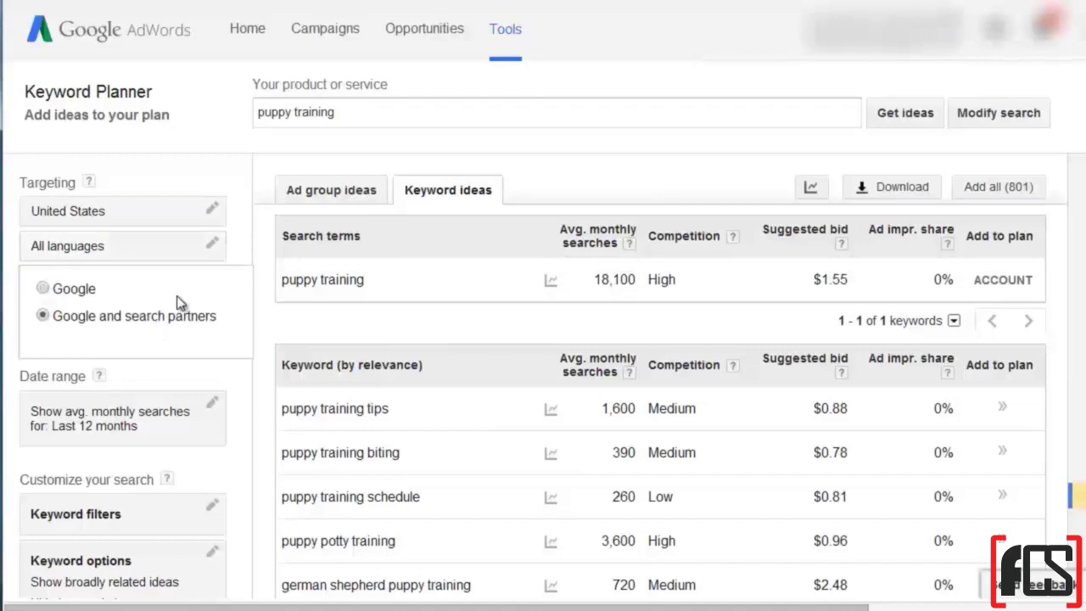
left_click(263, 170)
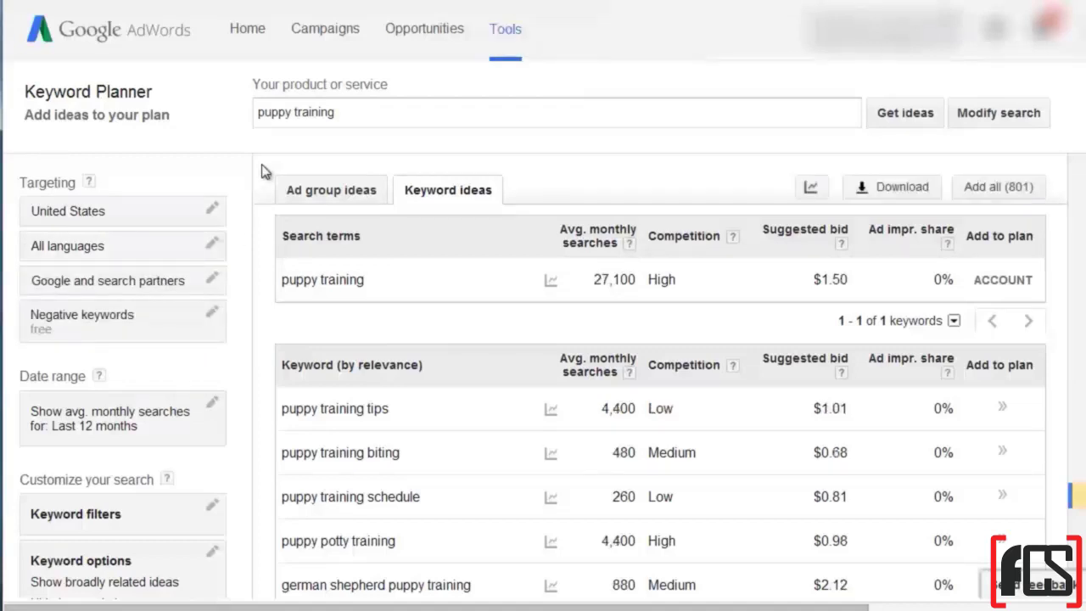
Set the targeted search network to Google only and apply it to the keyword ideas.
left_click(210, 280)
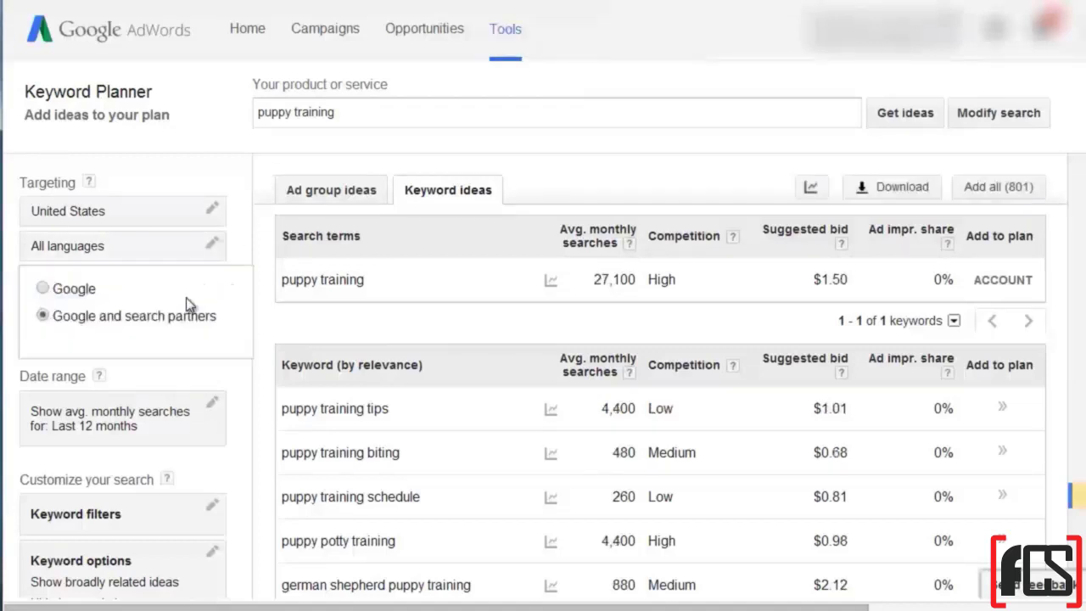
left_click(90, 291)
left_click(257, 241)
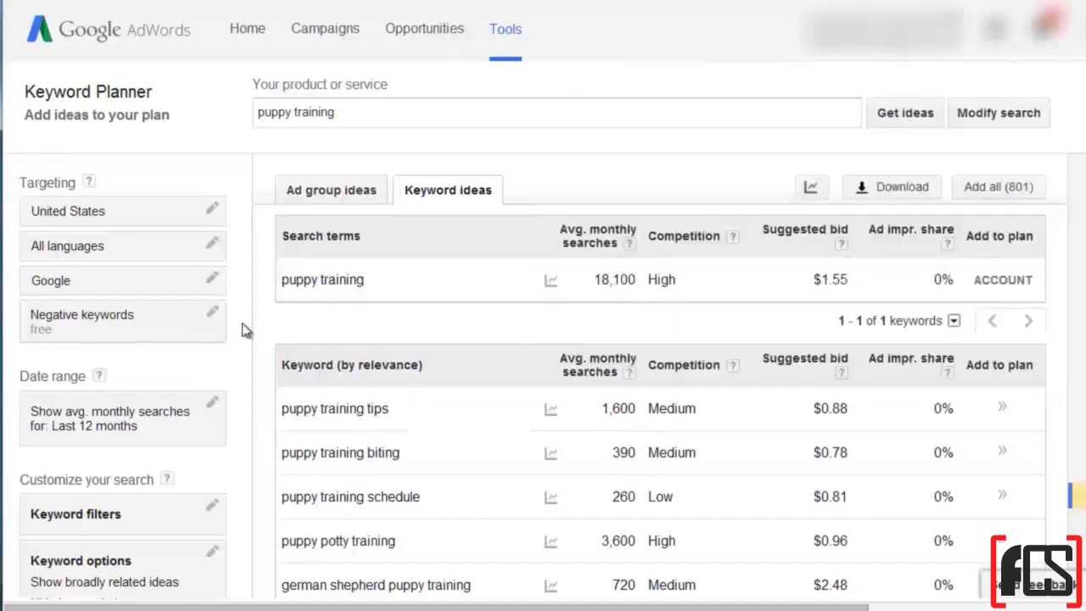
View the available keyword filters and look through the keyword ideas for "puppy training".
scroll(268, 440, "down", 2)
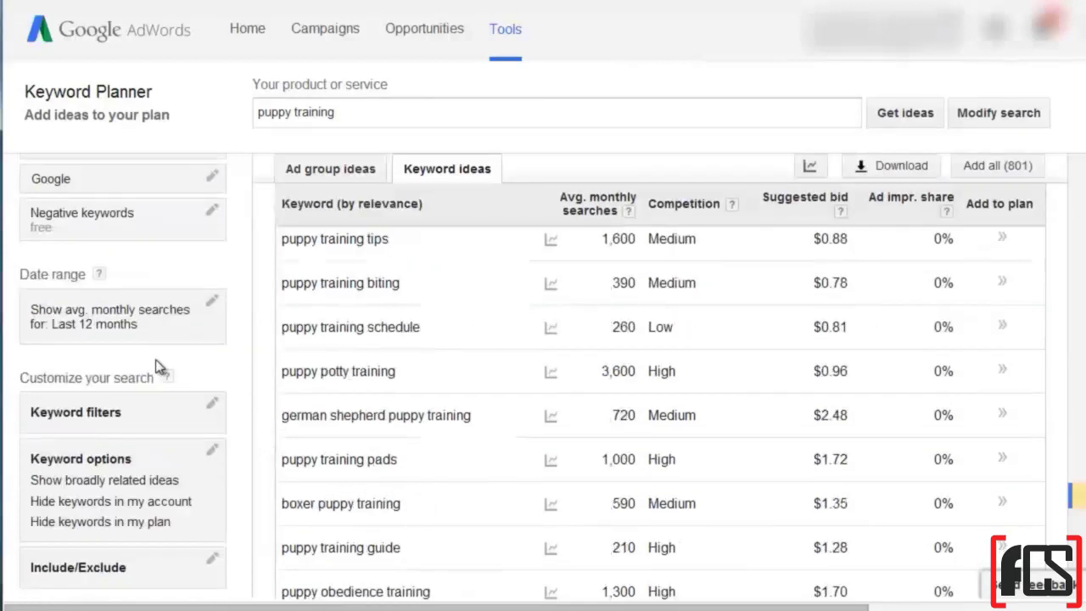
left_click(148, 416)
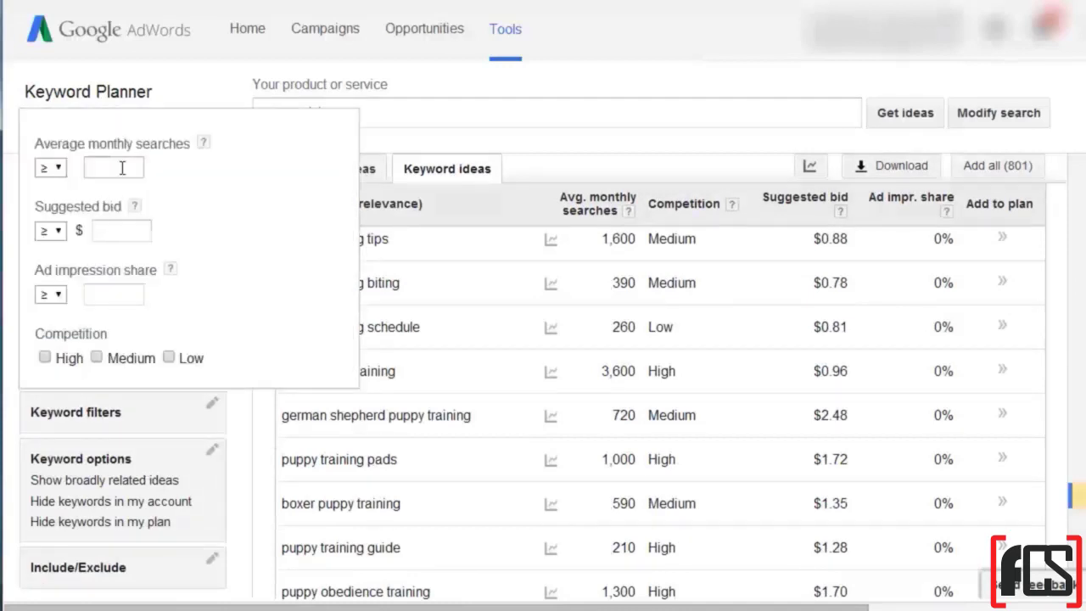
scroll(650, 443, "down", 10)
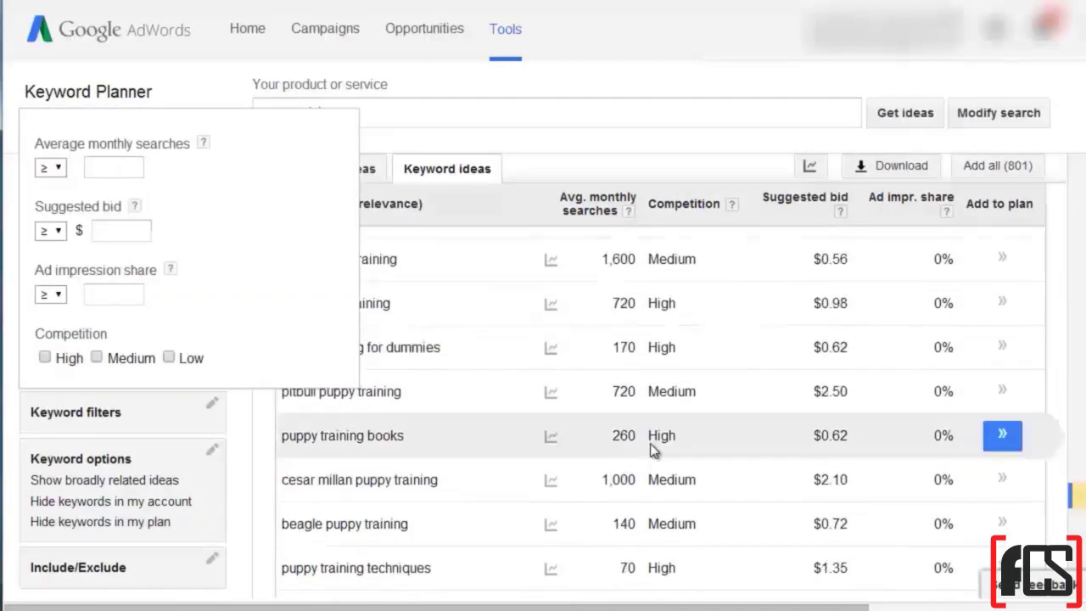
scroll(650, 443, "down", 2)
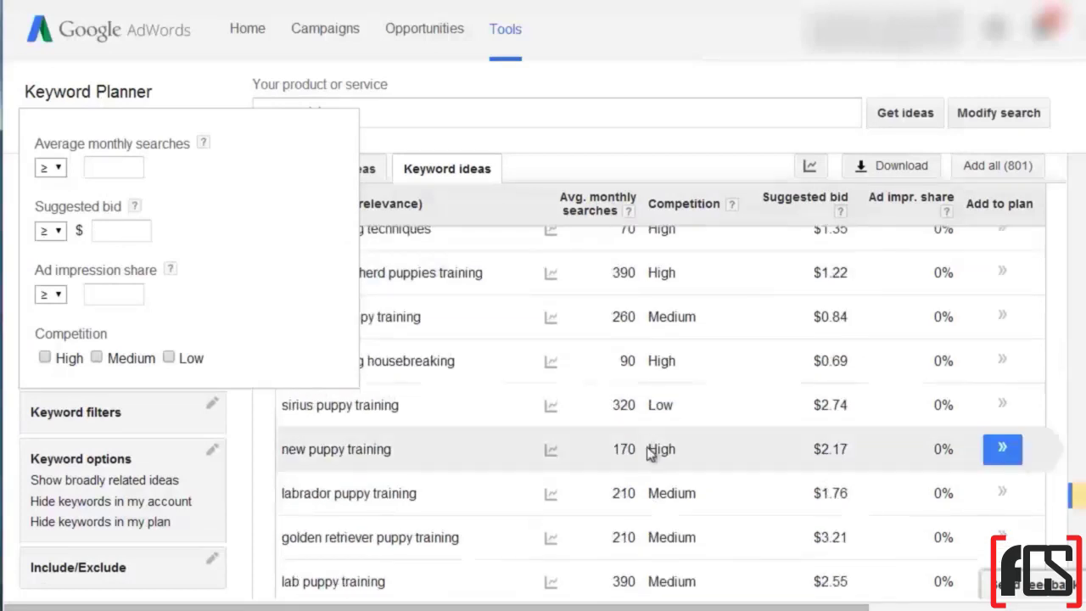
scroll(648, 448, "up", 5)
Shorten the search term to "puppy", get new ideas and look over the resulting keywords.
left_click_drag(469, 116, 287, 119)
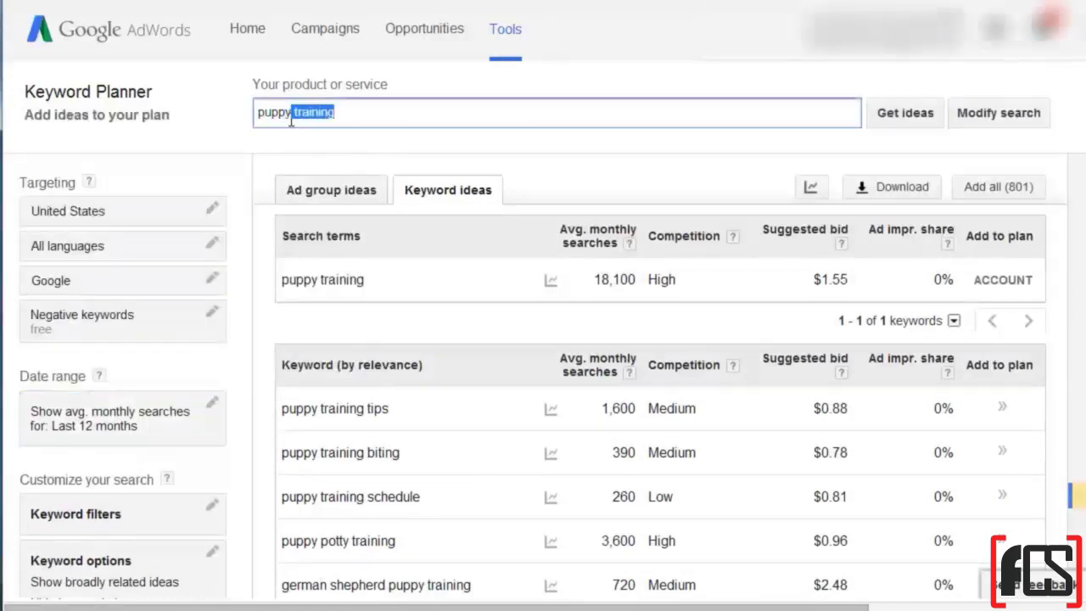
key("BackSpace")
left_click(905, 113)
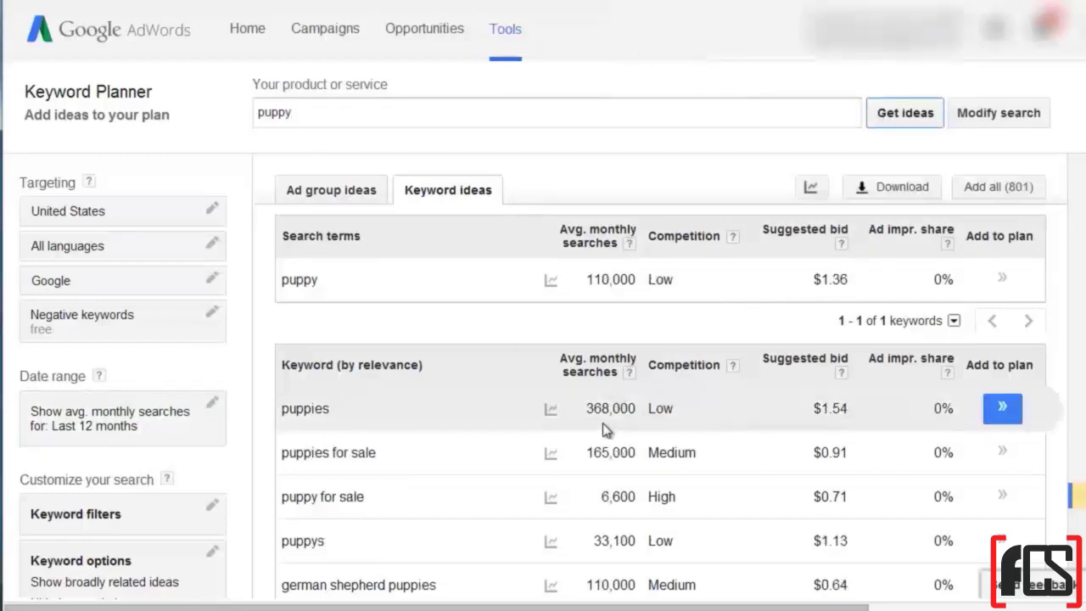
scroll(533, 420, "down", 1)
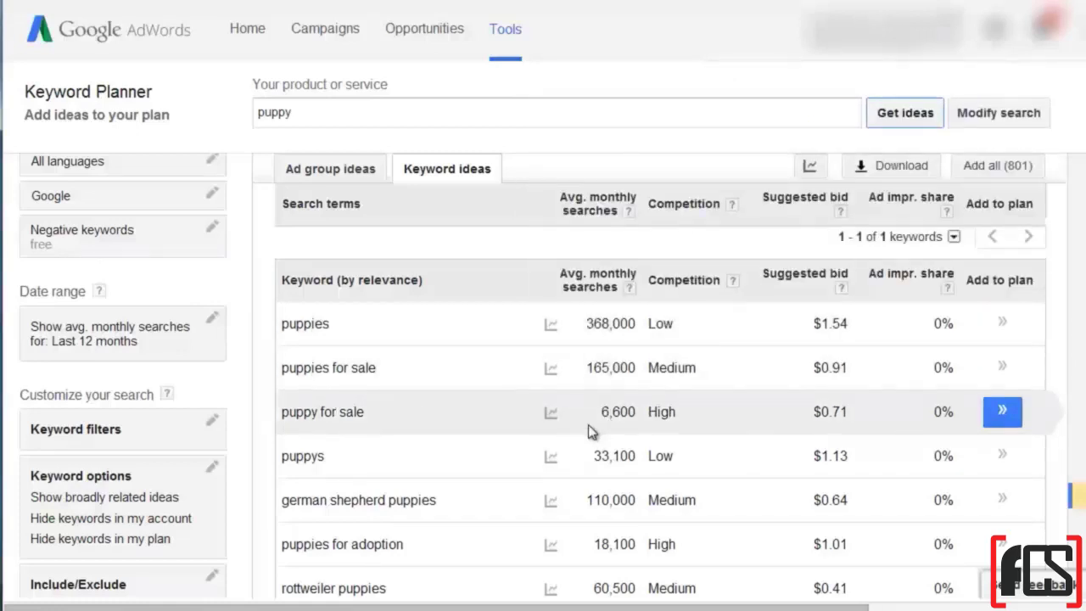
scroll(628, 471, "down", 2)
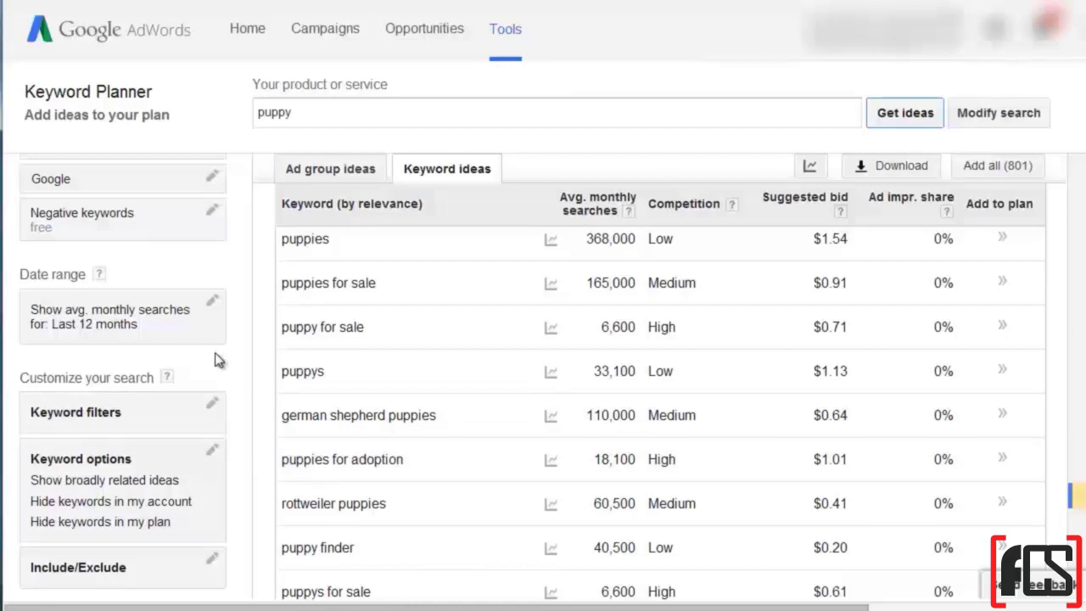
Filter the keyword ideas to average monthly searches of at most 2,000 with Medium and Low competition.
left_click(150, 515)
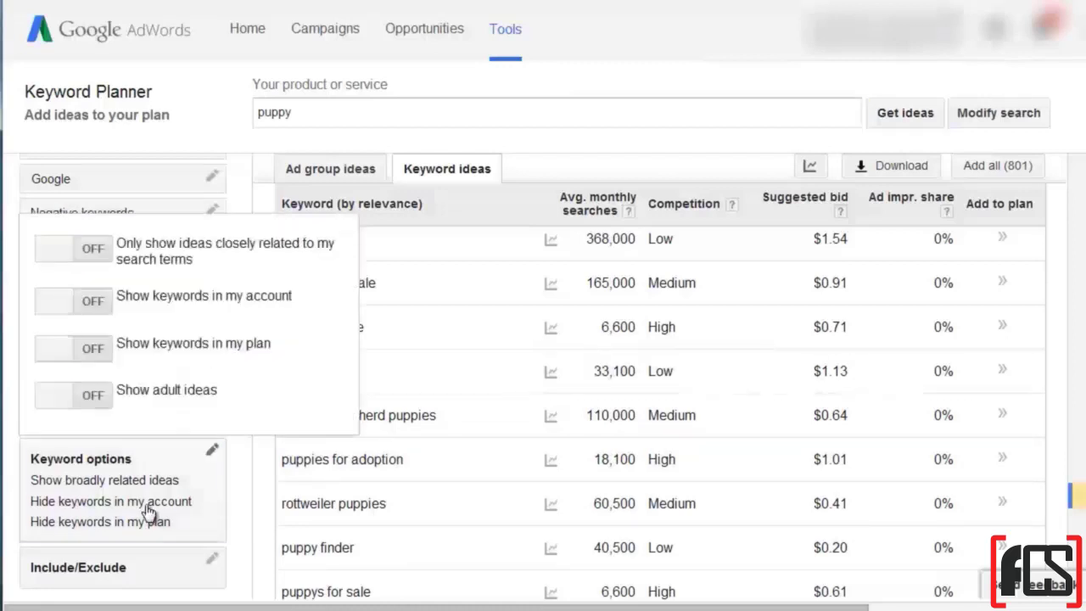
left_click(136, 424)
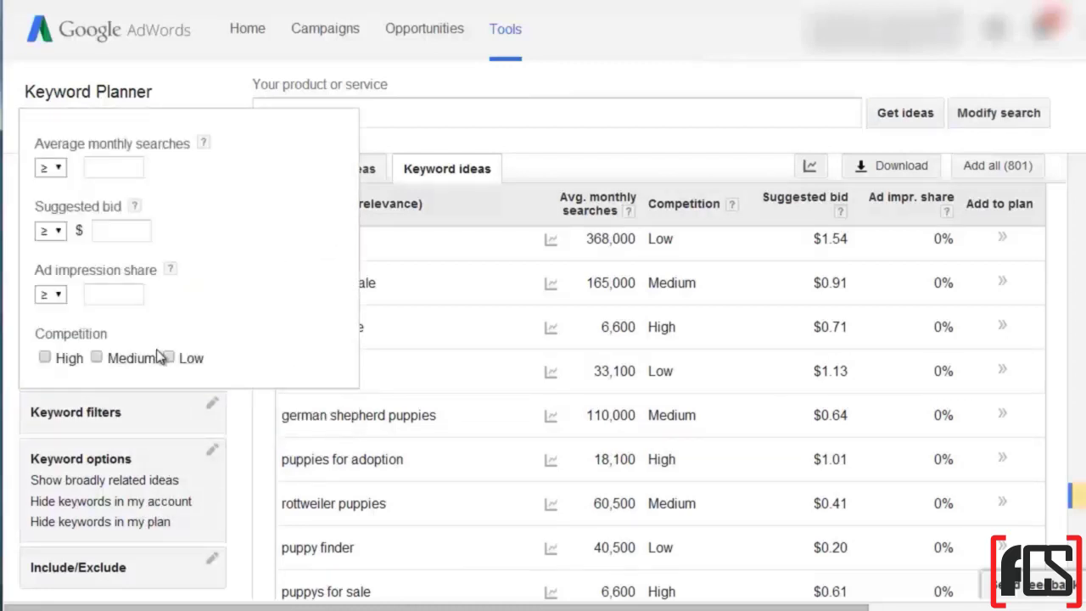
left_click(53, 168)
left_click(88, 166)
left_click(89, 167)
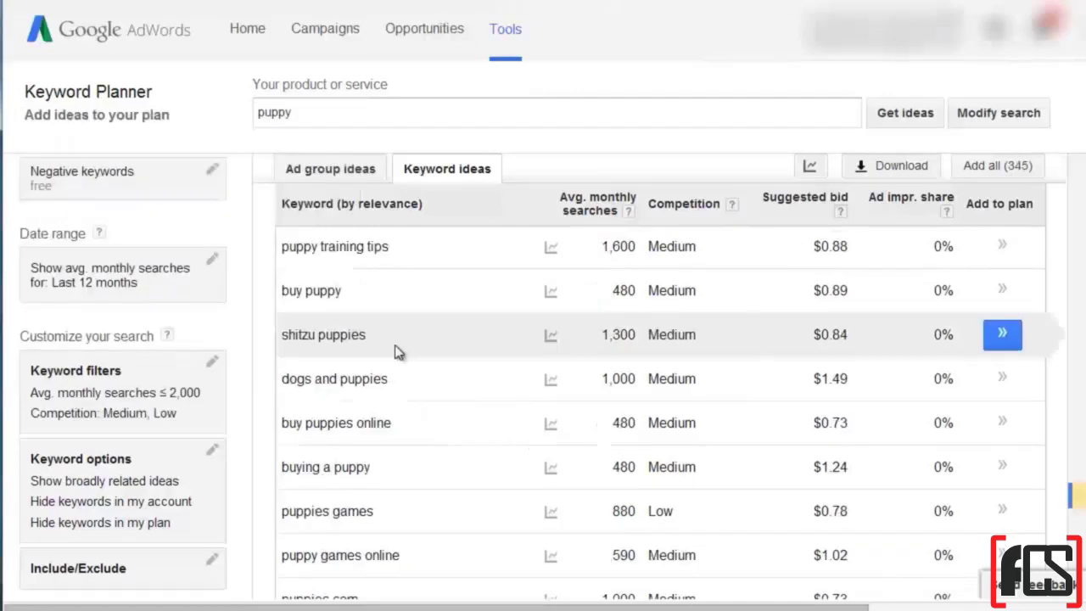
Look through the filtered "puppy" keyword ideas, comparing their monthly searches, competition and suggested bids.
scroll(399, 354, "down", 1)
scroll(420, 396, "down", 1)
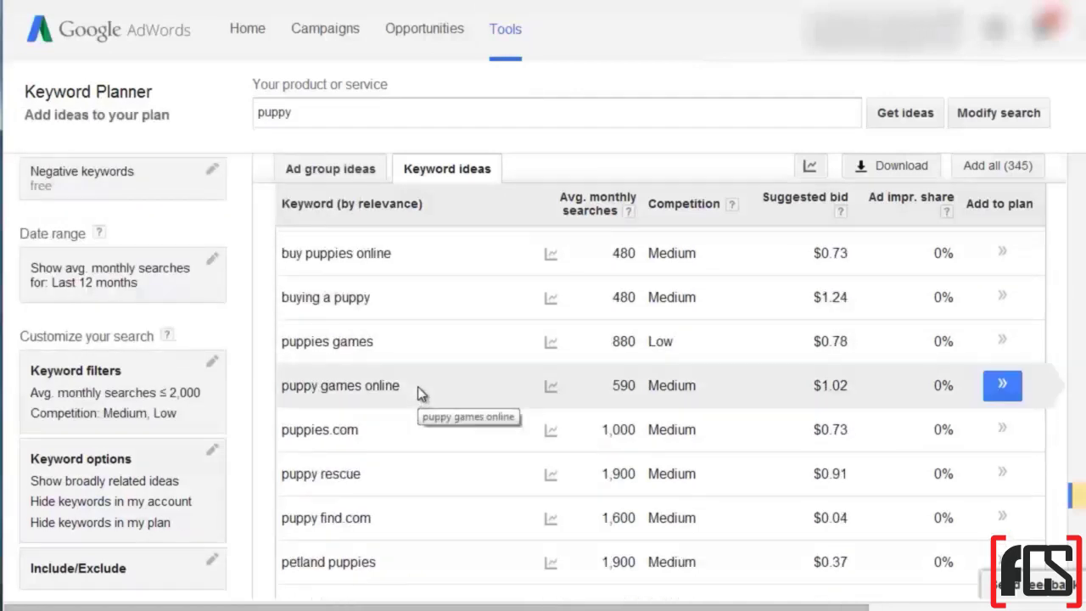
scroll(419, 386, "down", 1)
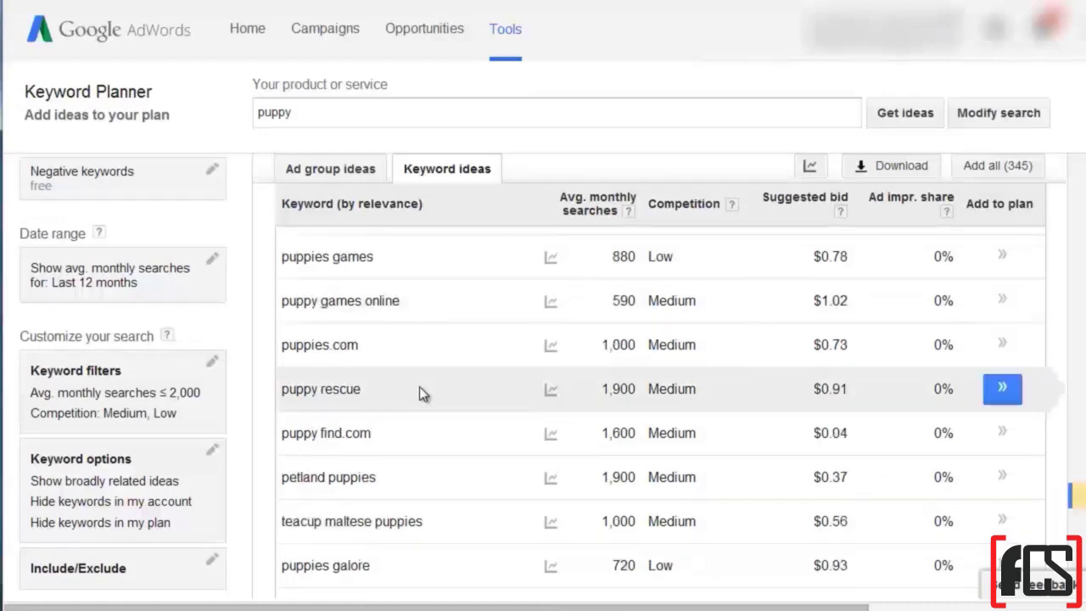
scroll(448, 392, "down", 1)
scroll(448, 392, "up", 6)
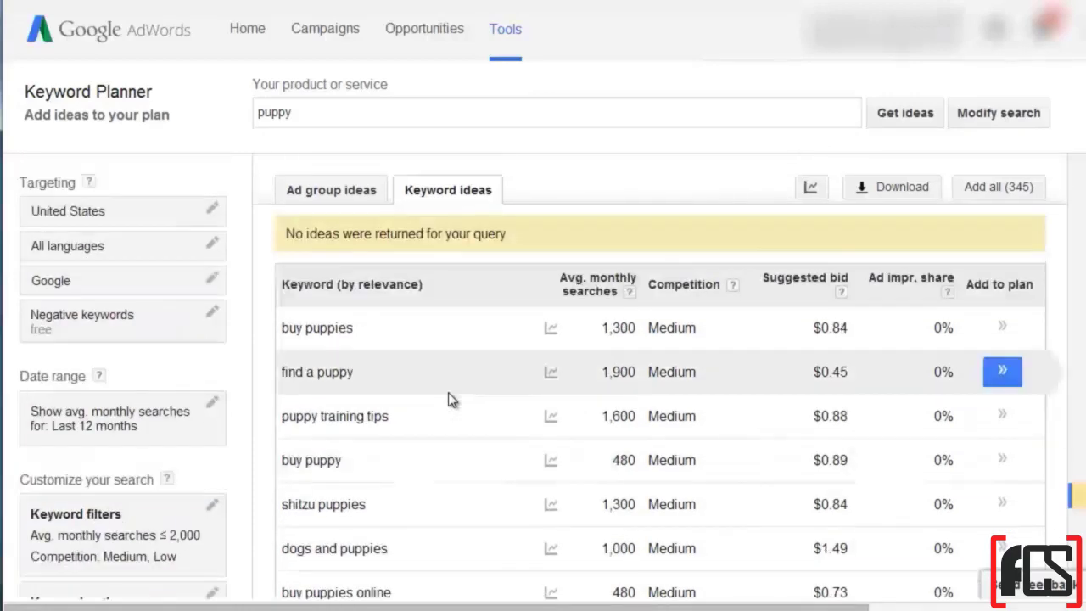
scroll(692, 366, "down", 5)
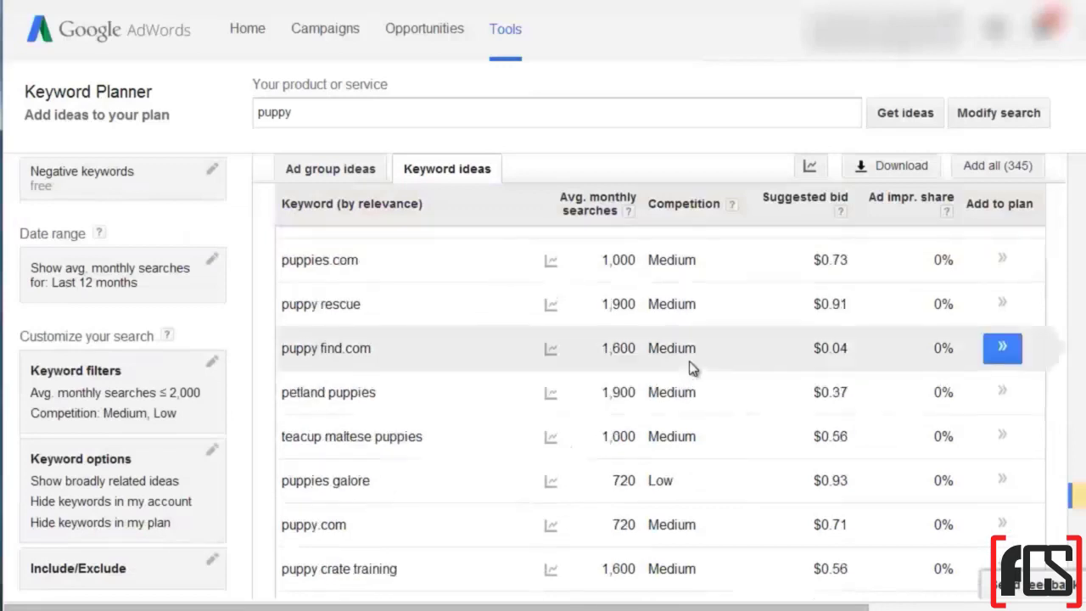
Change the average monthly searches filter to ≥ 2,000 and apply it to the keyword ideas.
left_click(128, 389)
left_click(52, 128)
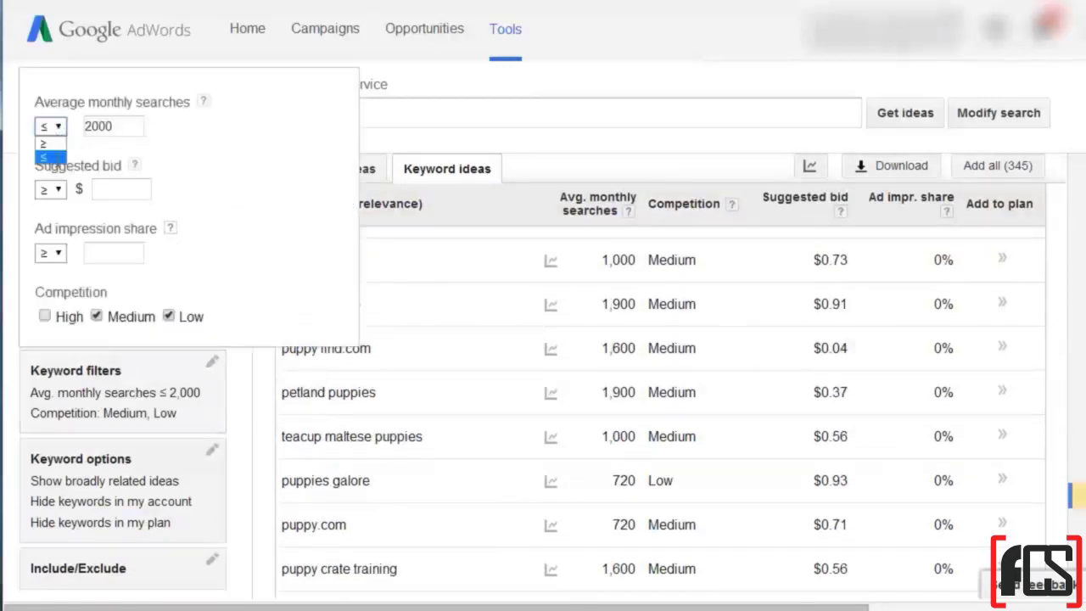
left_click(47, 151)
left_click(469, 150)
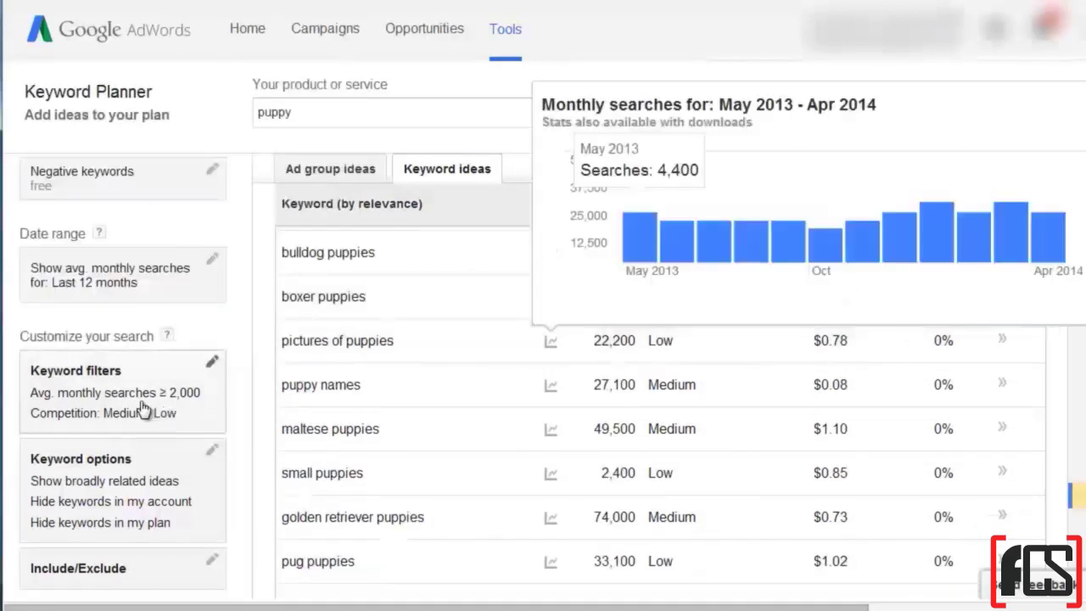
Restrict the competition filter to High only and apply it to the keyword ideas.
left_click(140, 392)
left_click(140, 319)
left_click(201, 317)
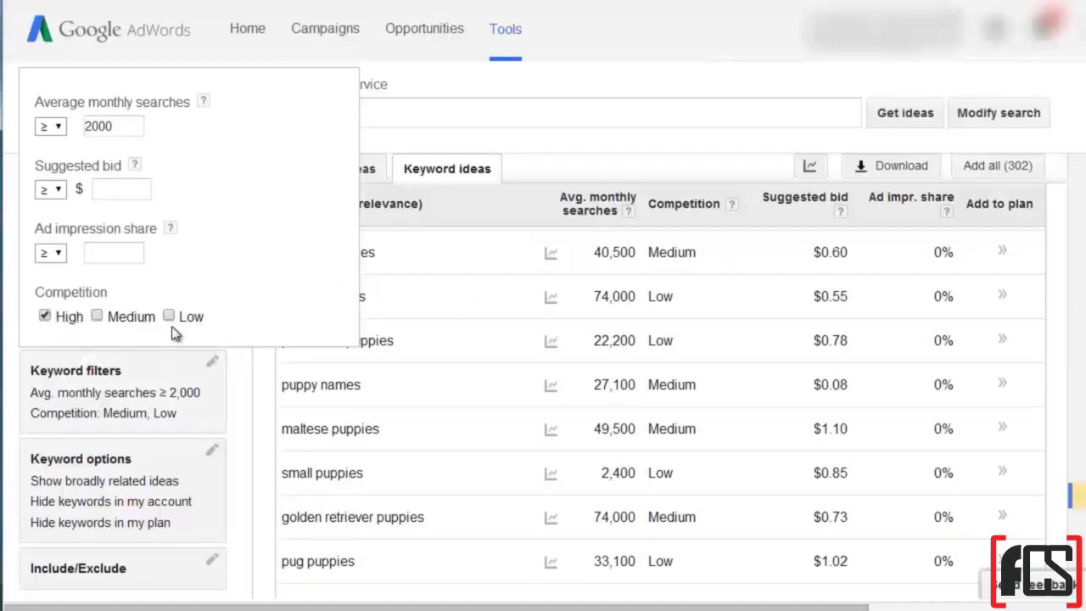
left_click(527, 150)
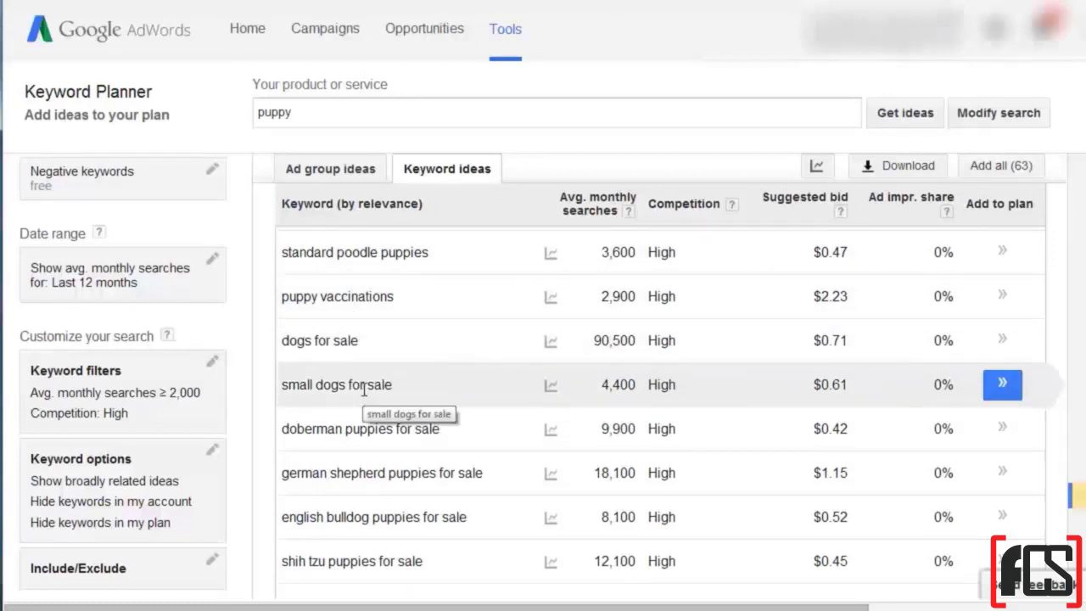
Show the ad group ideas and look through the keywords of the "Keywords like: Pet Supplies" group.
left_click(312, 170)
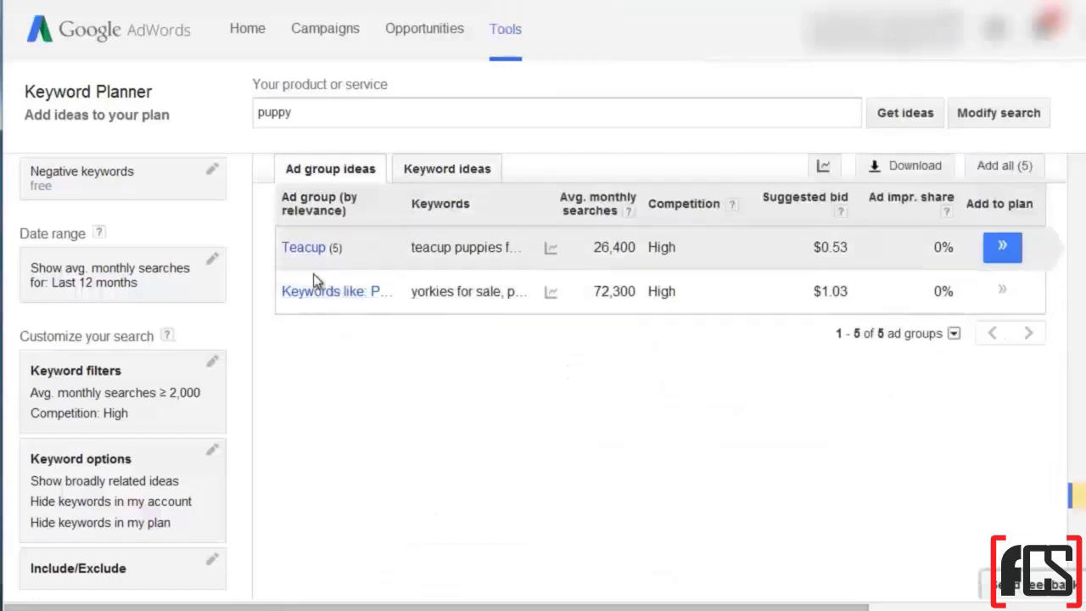
left_click(307, 291)
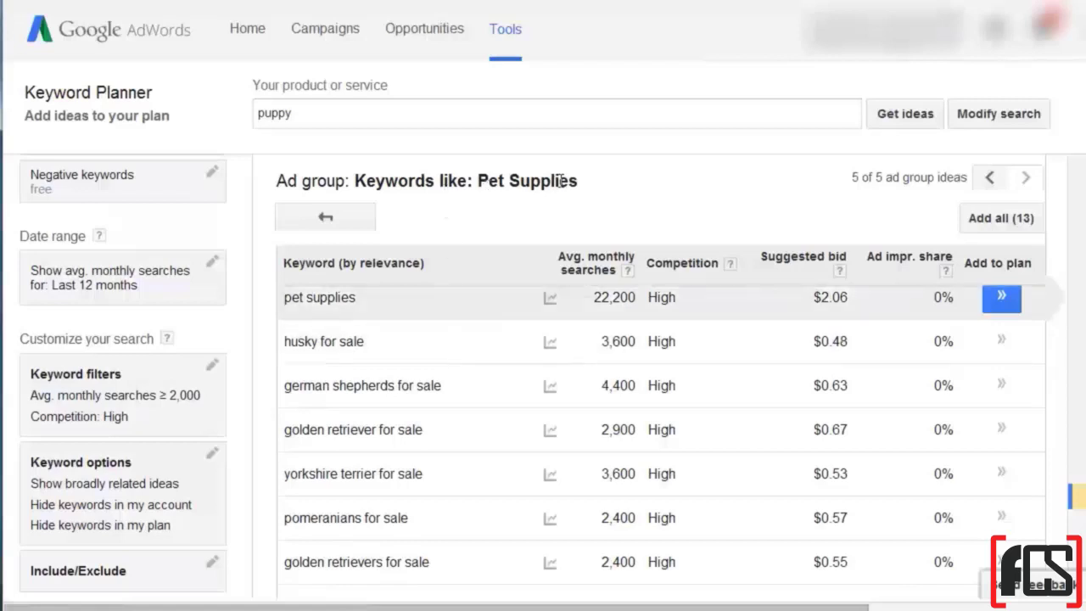
scroll(497, 393, "down", 2)
scroll(497, 392, "up", 5)
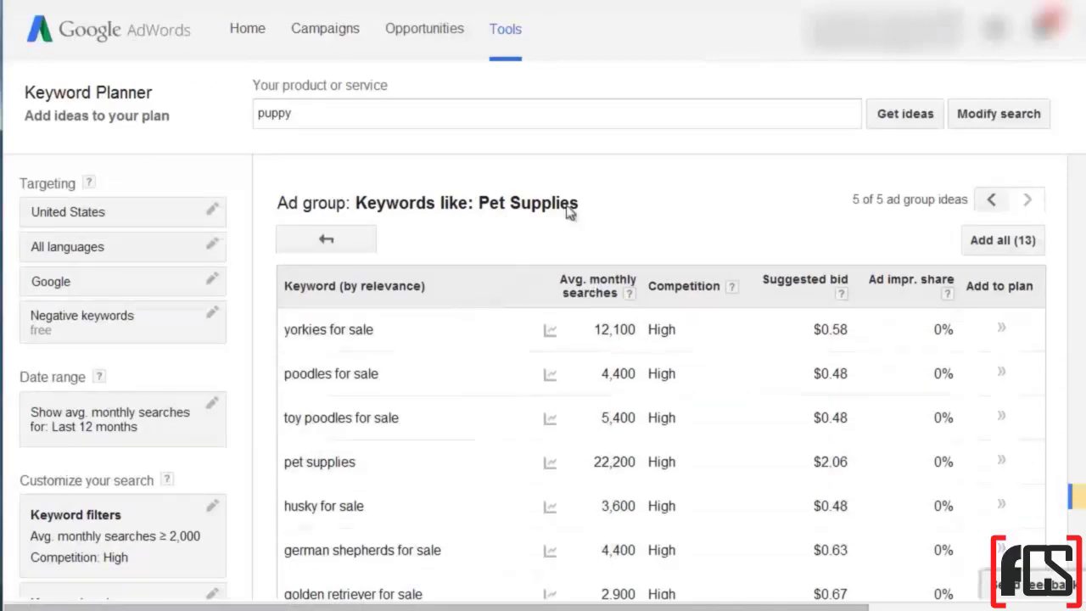
View the options for modifying the search, cancel the dialog and look over the ad group's keywords.
left_click(515, 111)
left_click(998, 114)
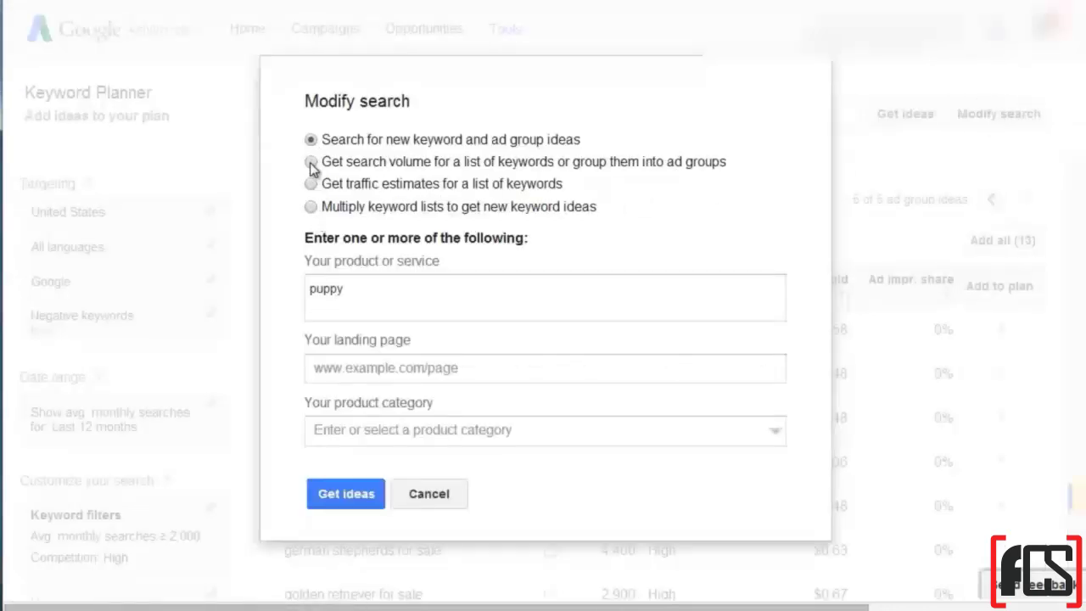
left_click(455, 507)
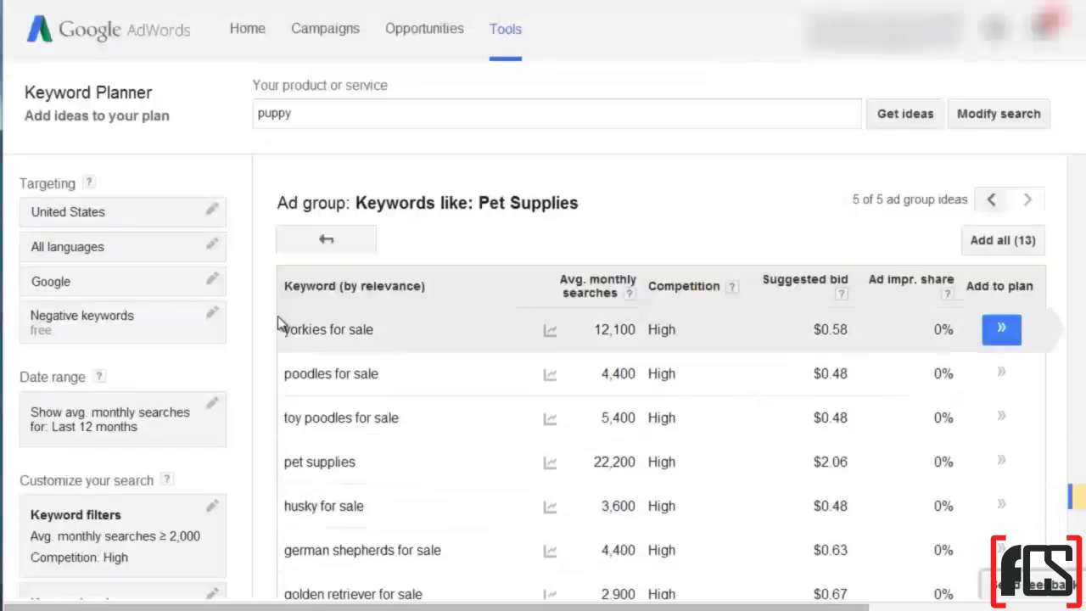
scroll(264, 356, "down", 3)
scroll(264, 356, "up", 3)
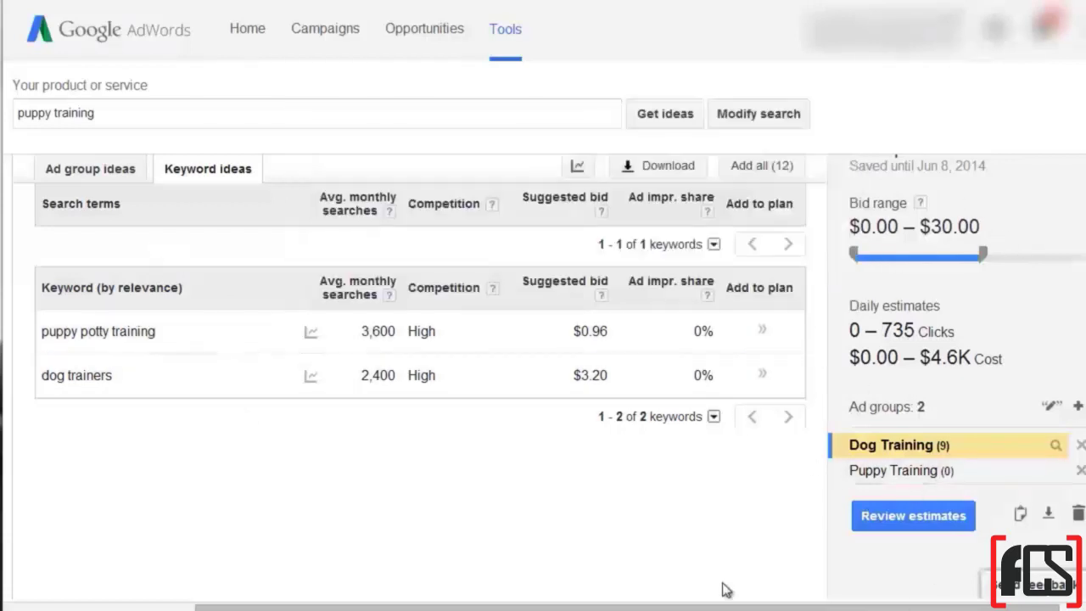
Add "puppy potty training" to the plan's Dog Training ad group and check the group's keyword list.
left_click(764, 330)
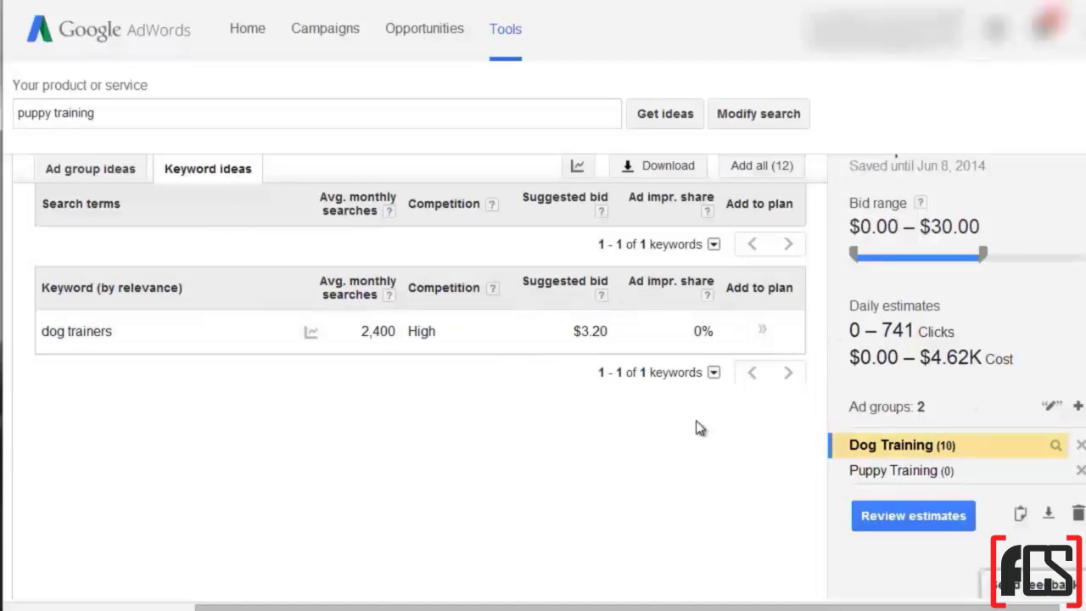
left_click(935, 452)
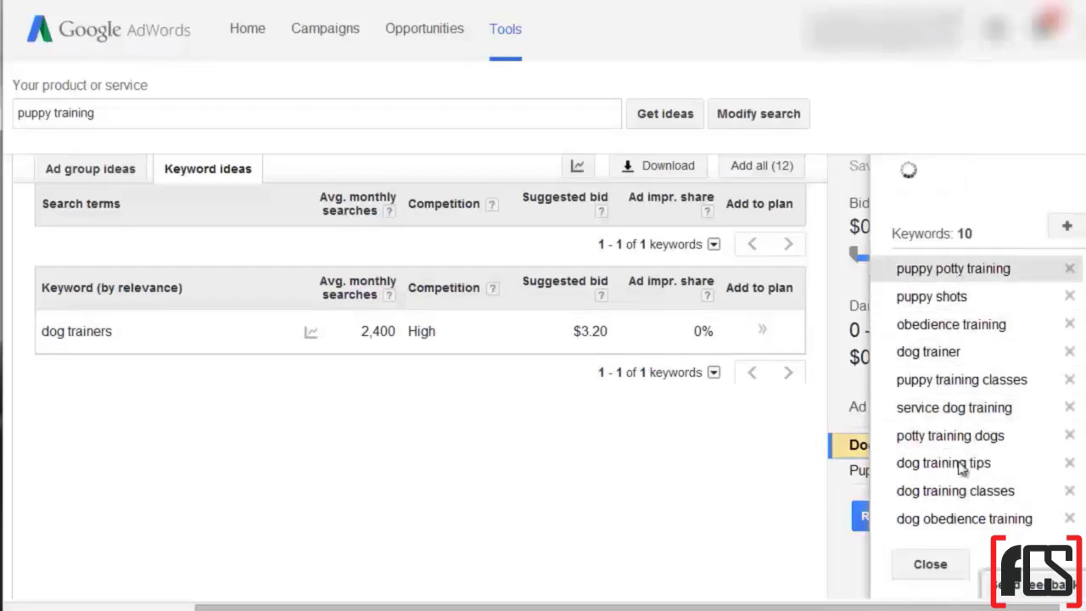
left_click(943, 563)
Open the plan's estimates and examine the bid and budget fields and the daily clicks, impressions and cost charts.
left_click(916, 519)
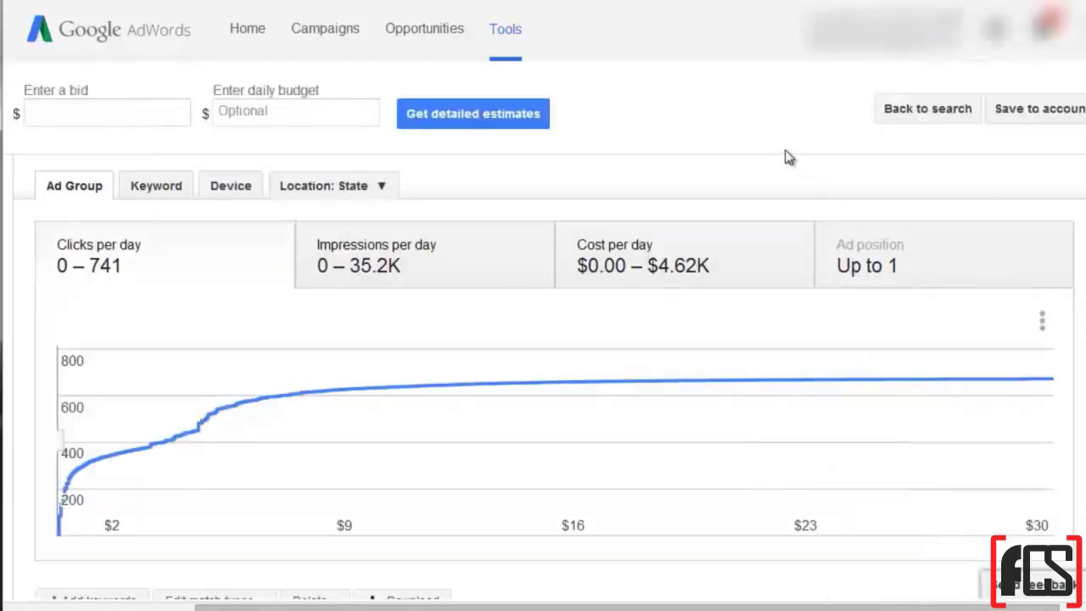
left_click(133, 113)
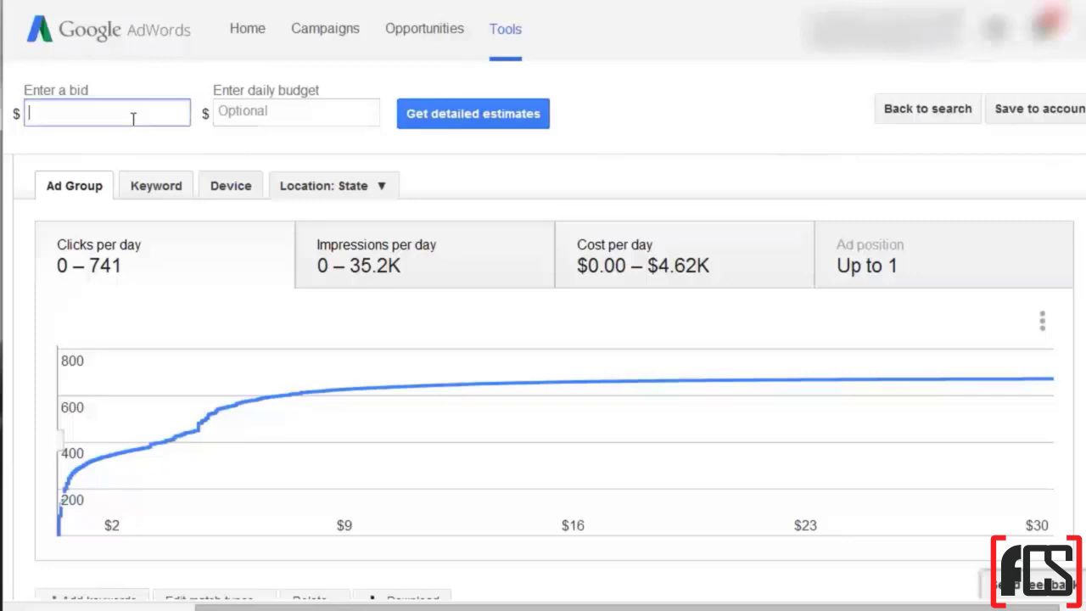
left_click(265, 110)
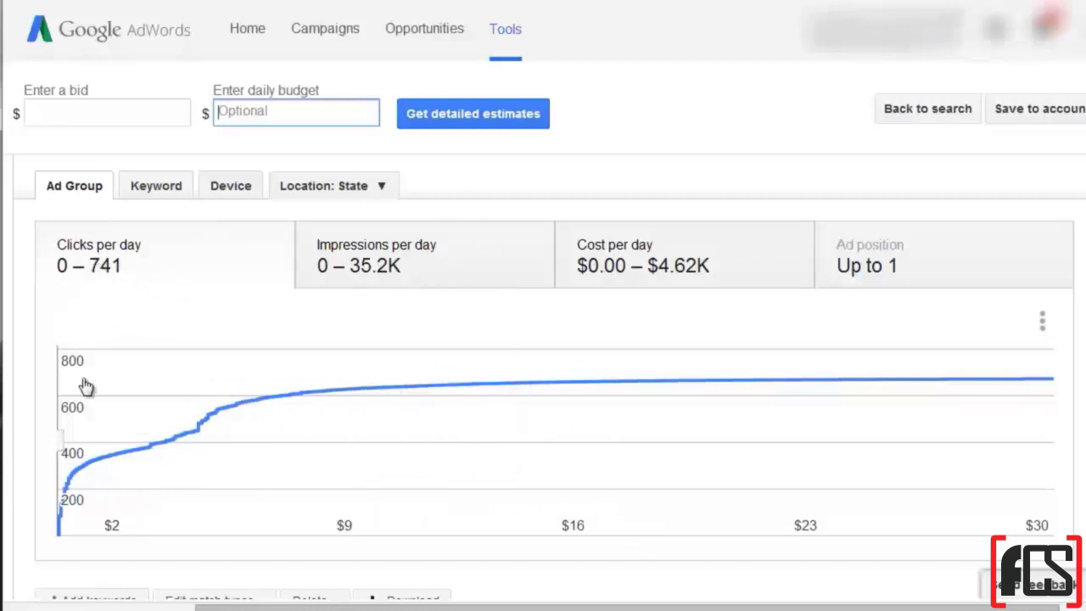
mouse_move(79, 468)
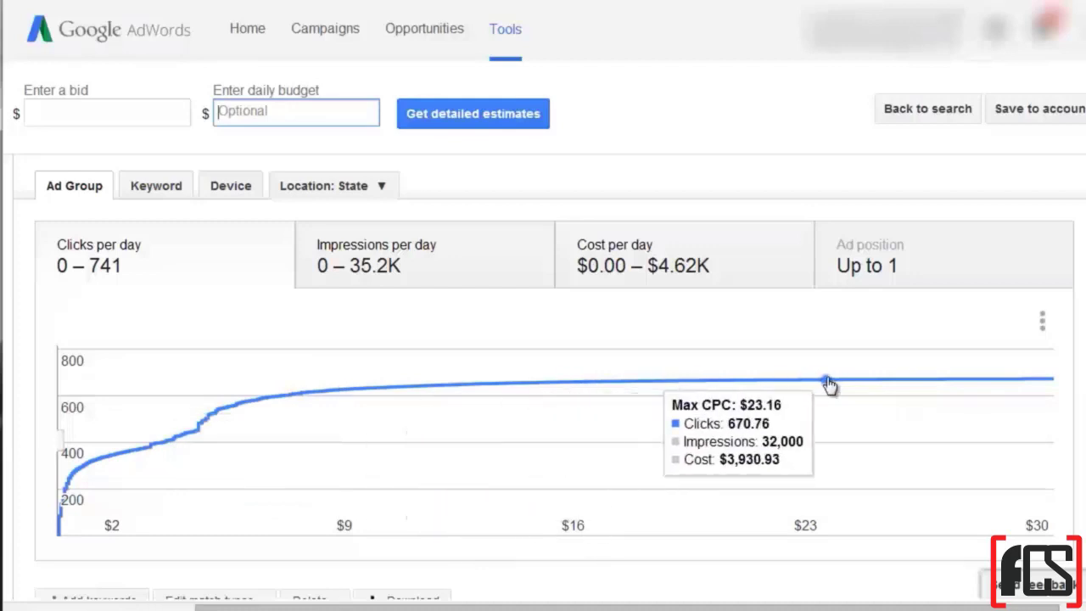
left_click(387, 280)
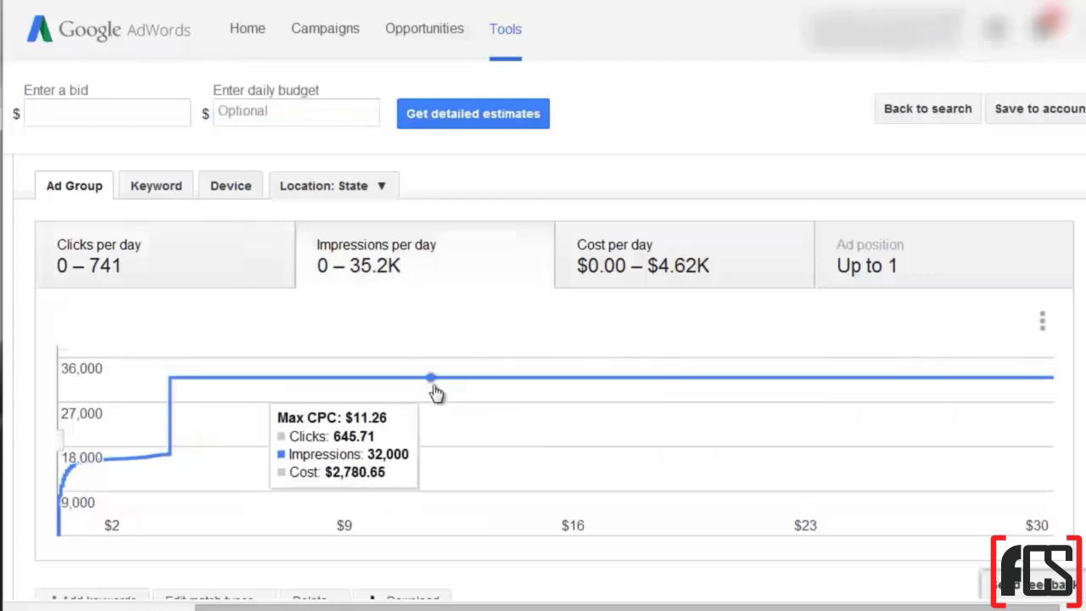
left_click(782, 281)
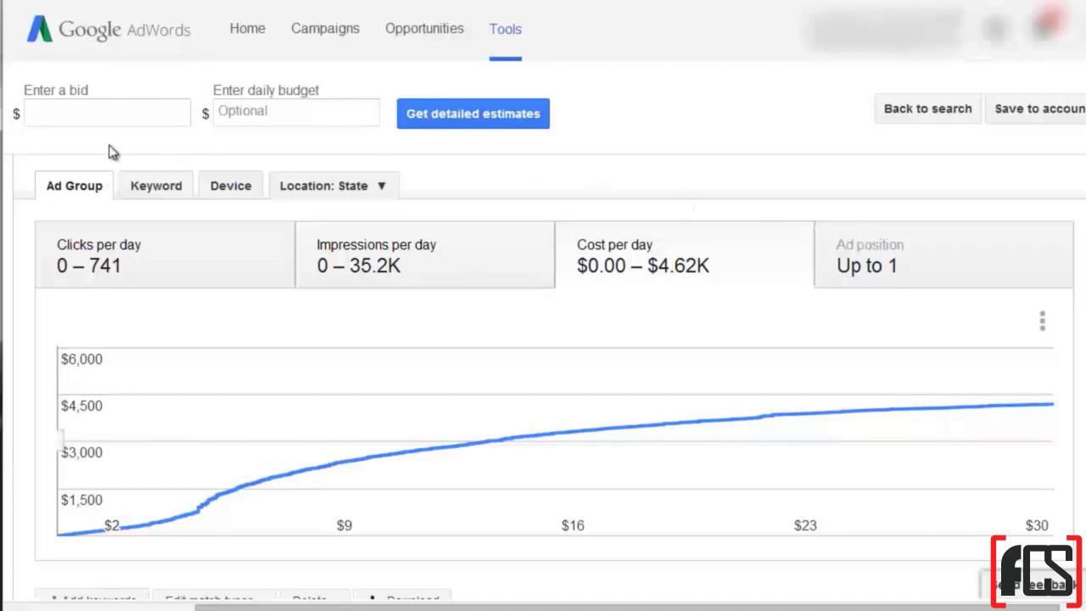
Set the bid to $0.50 and the daily budget to $25.00, and get detailed estimates for the plan.
left_click(119, 120)
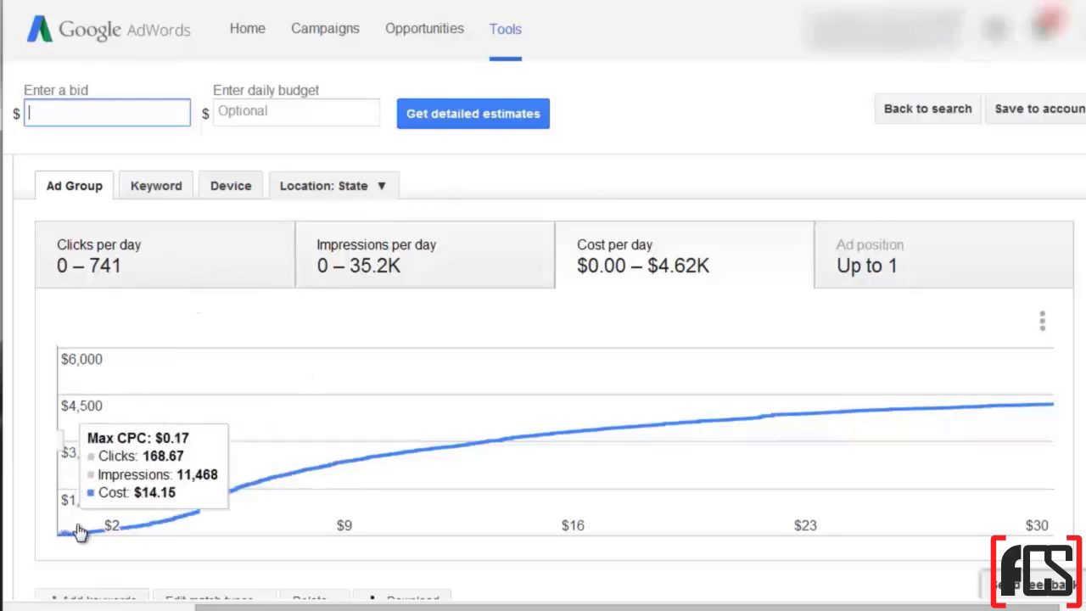
mouse_move(105, 526)
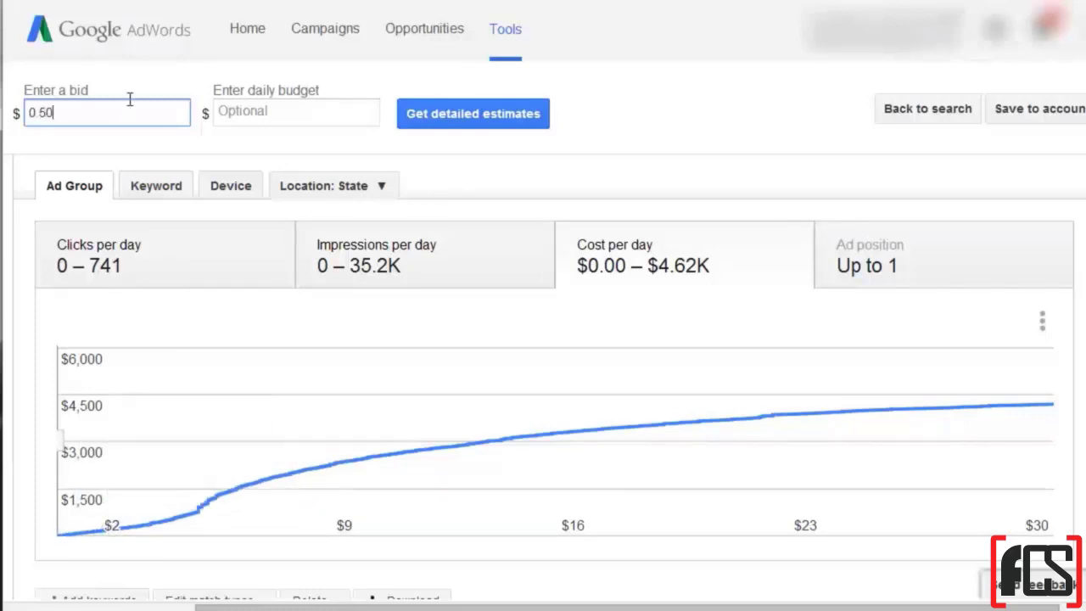
left_click(279, 111)
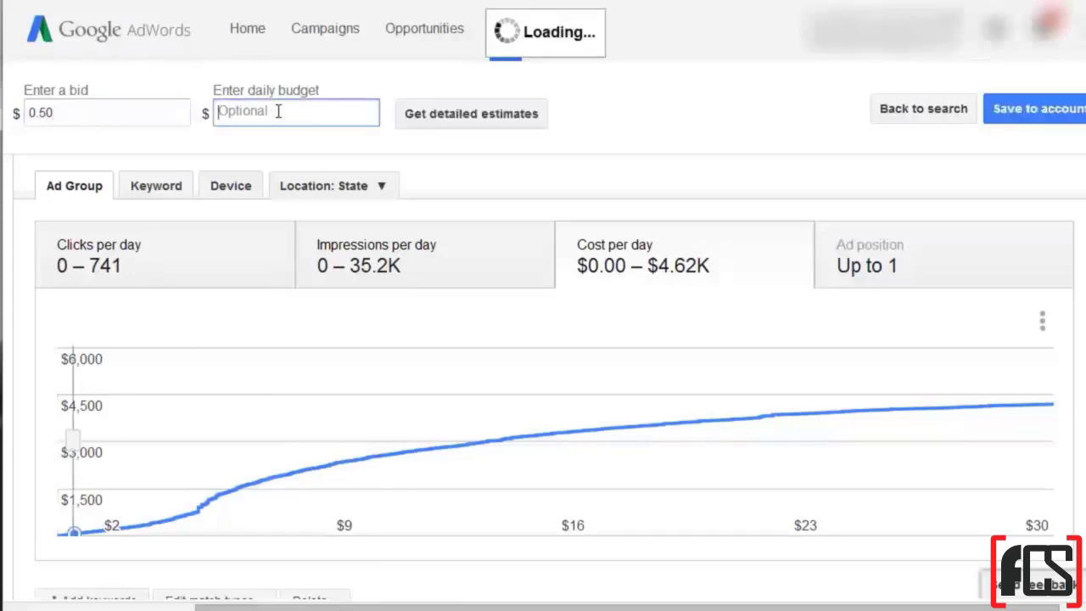
type("25")
left_click(546, 126)
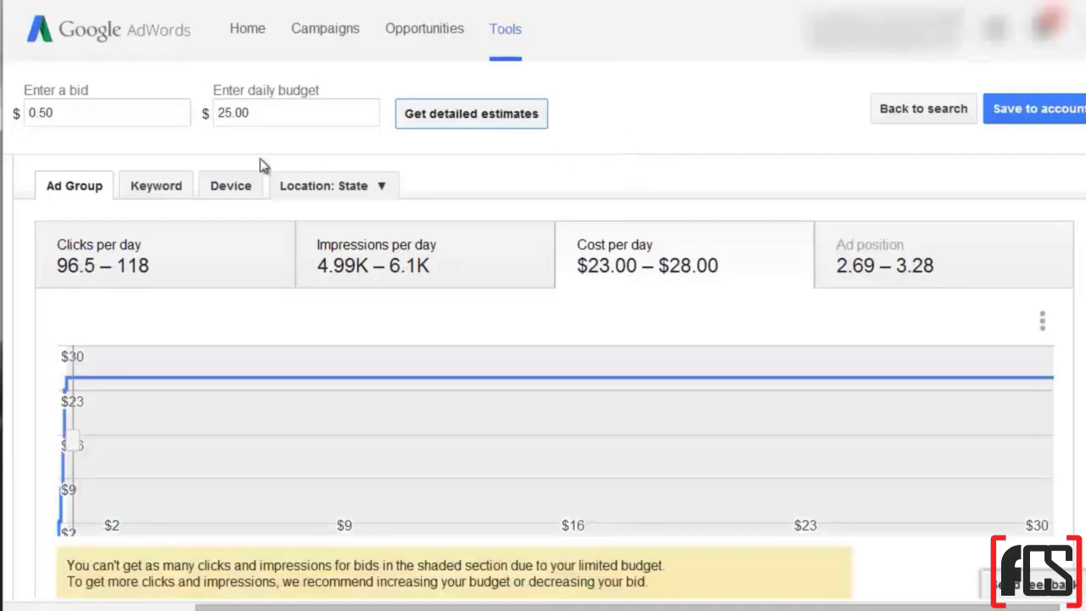
Examine the budget-limited section of the chart and compare the daily clicks, impressions and cost charts.
mouse_move(90, 377)
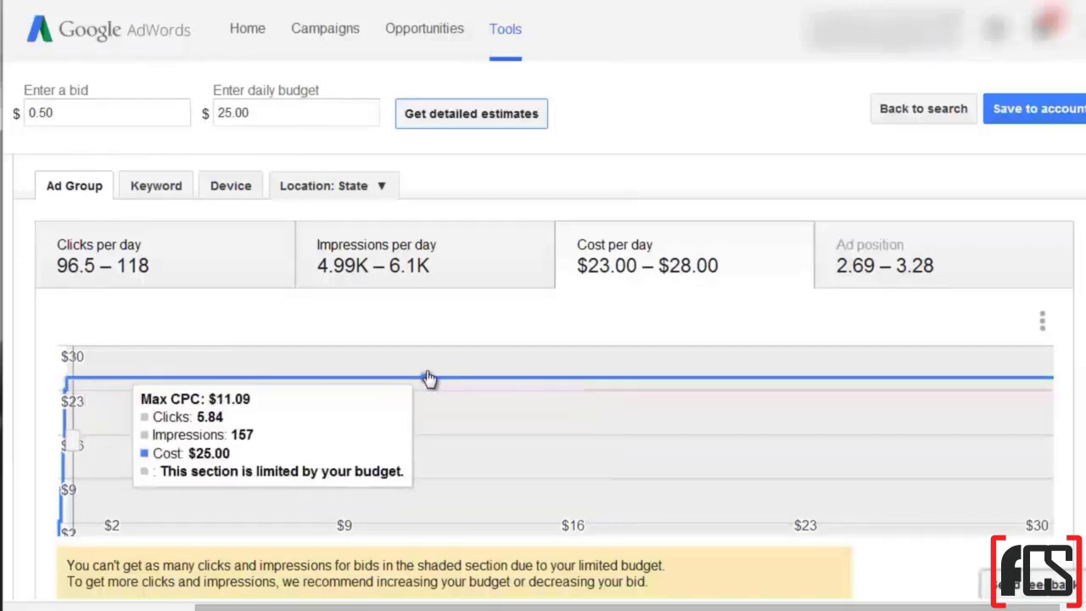
left_click(95, 279)
left_click(468, 246)
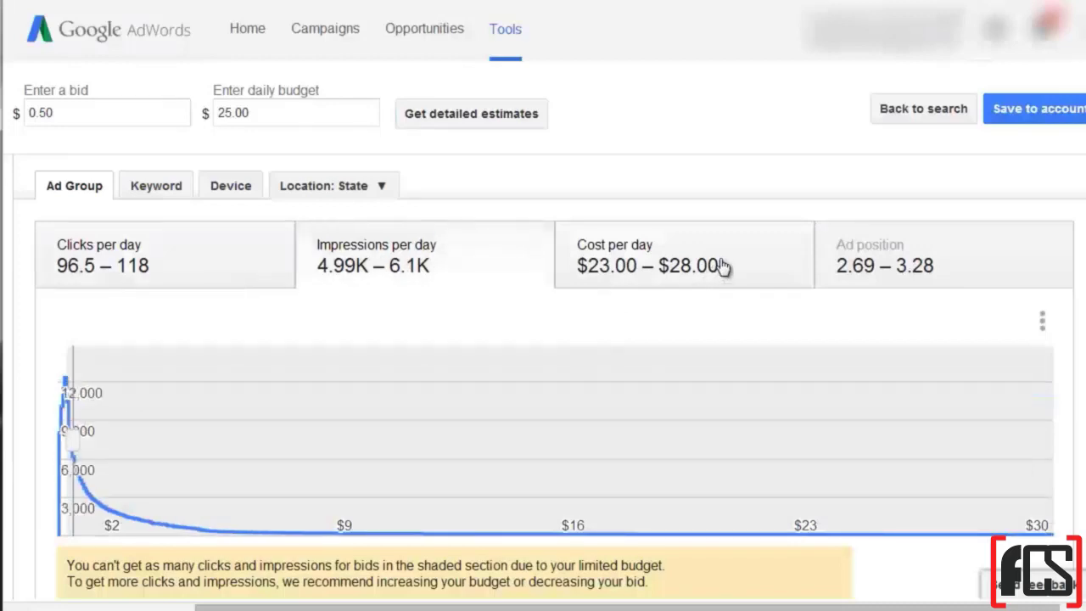
left_click(722, 267)
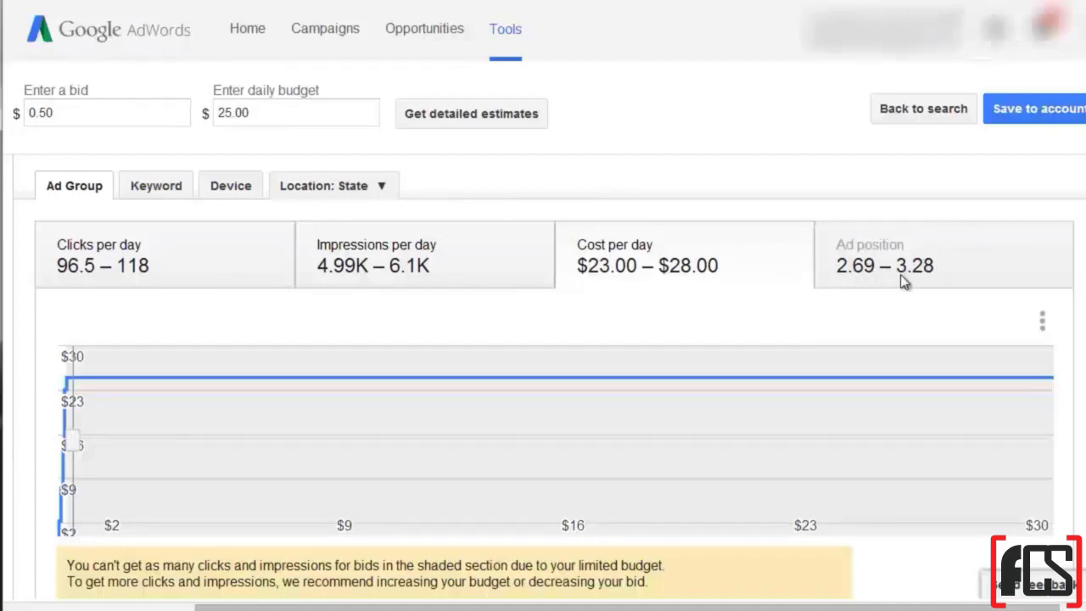
Change the bid to $0.90 and refresh the detailed estimates.
left_click(71, 110)
left_click_drag(70, 110, 43, 117)
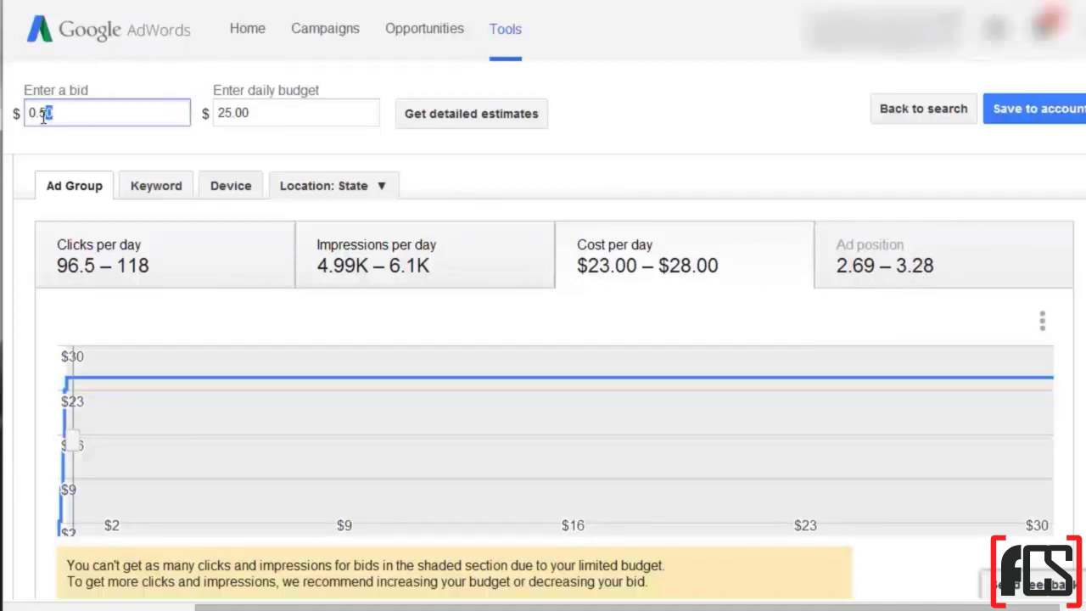
type("90")
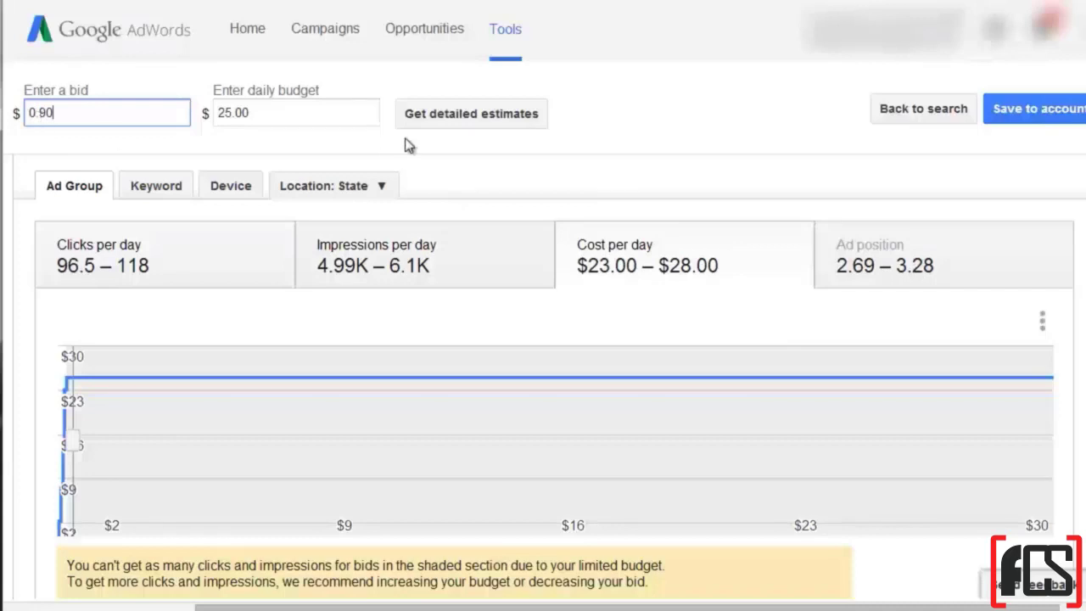
left_click(416, 118)
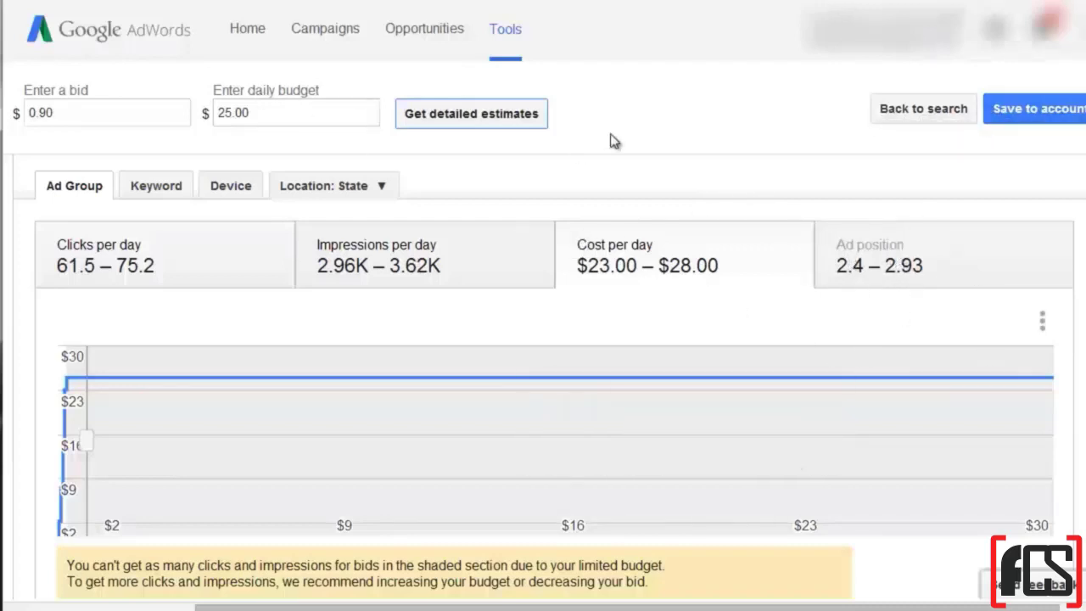
Show the Dog Training ad group's keywords and review their individual estimates, including "puppy potty training".
scroll(652, 142, "down", 3)
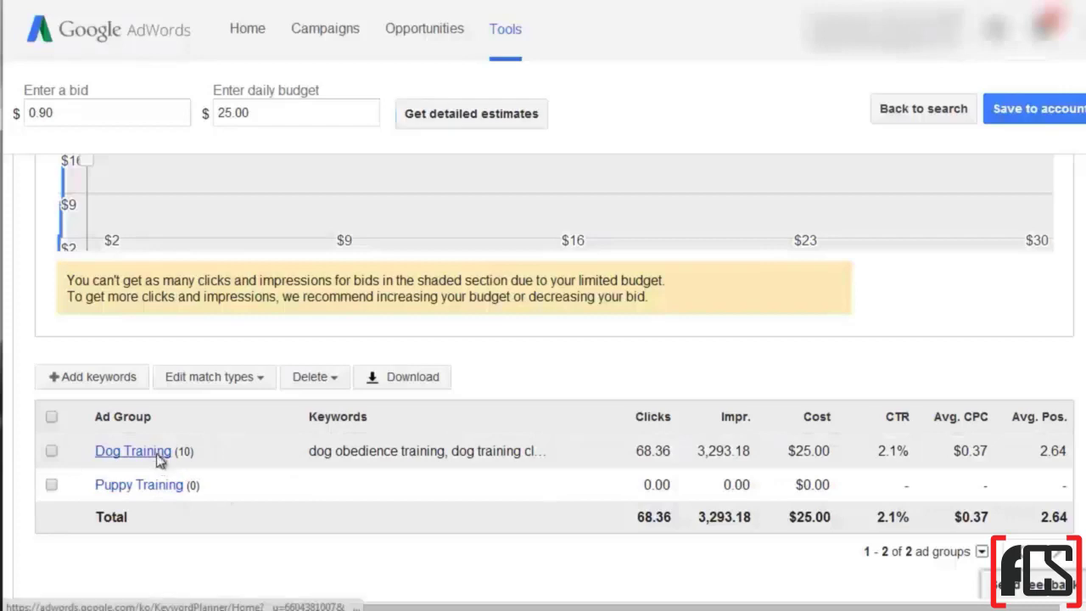
left_click(157, 451)
scroll(244, 470, "up", 2)
scroll(326, 423, "down", 1)
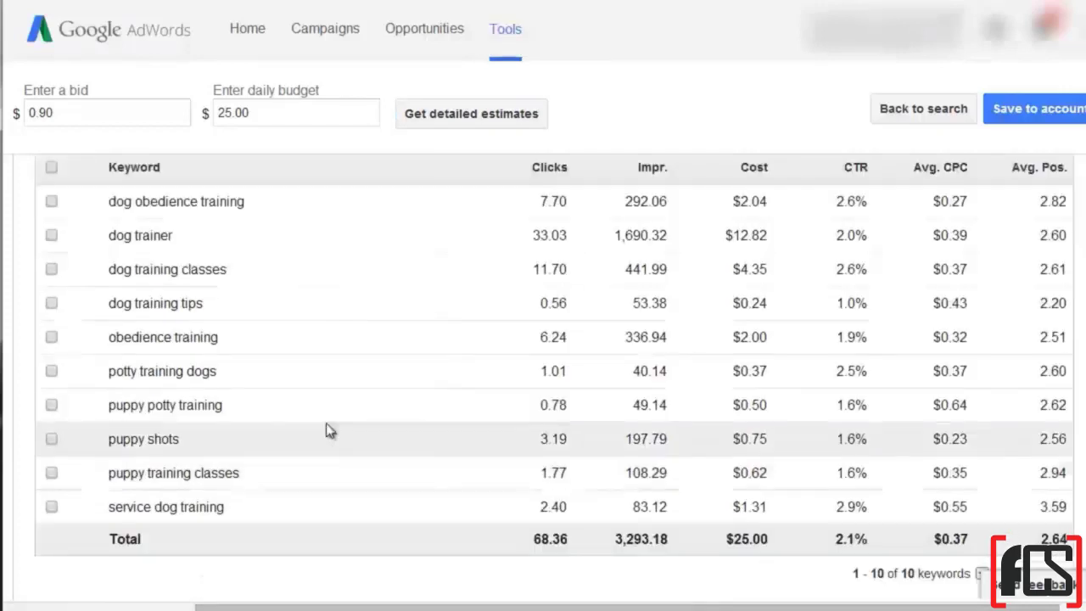
scroll(389, 381, "up", 1)
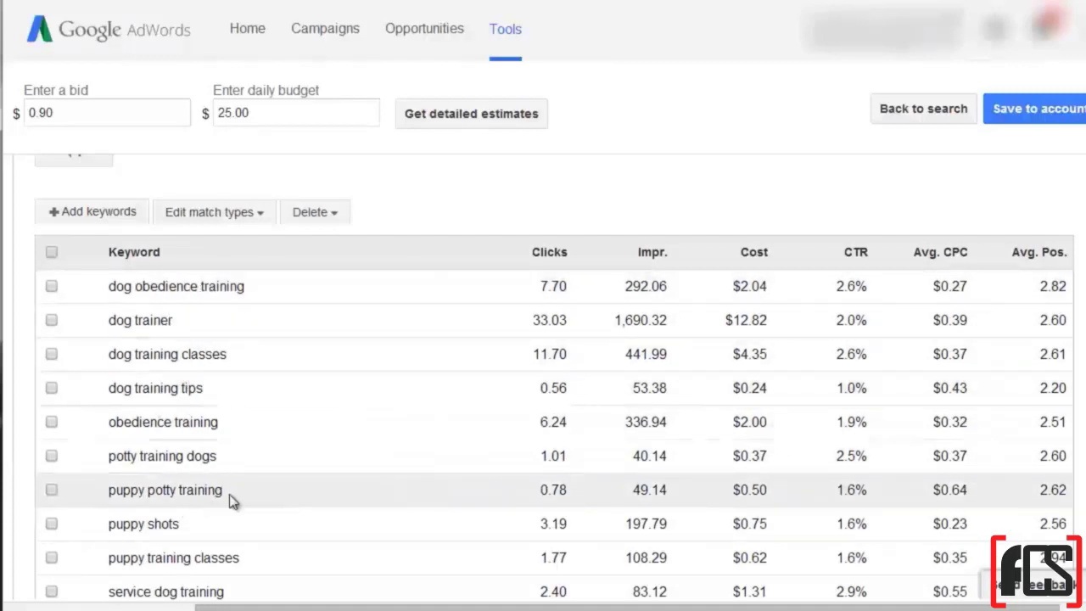
left_click_drag(229, 496, 114, 492)
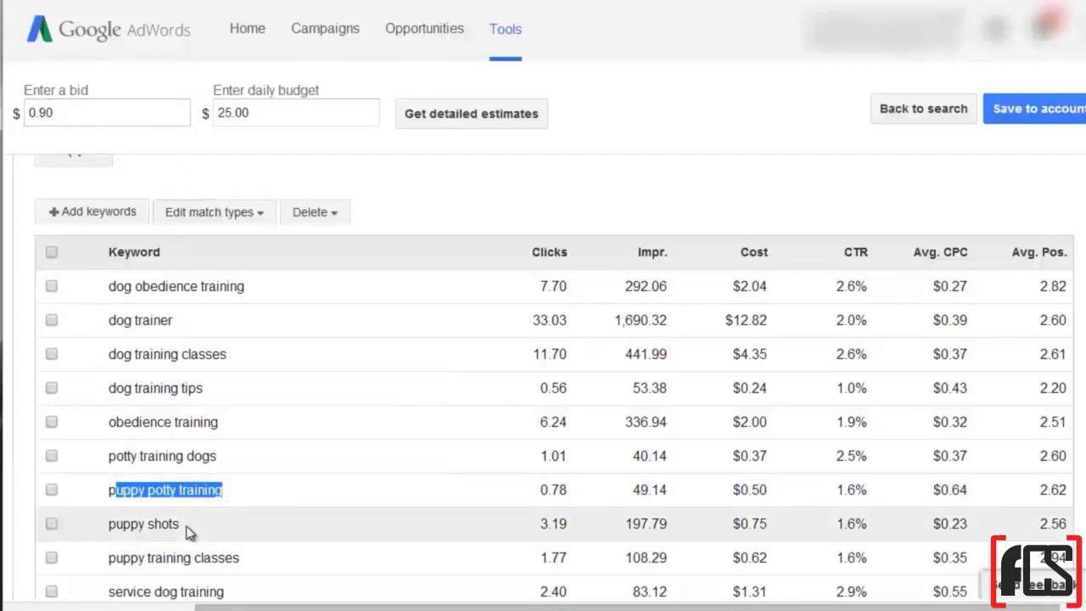
Set the bid to $1.00, refresh the detailed estimates and check the clicks for "puppy training classes".
left_click_drag(73, 108, 7, 109)
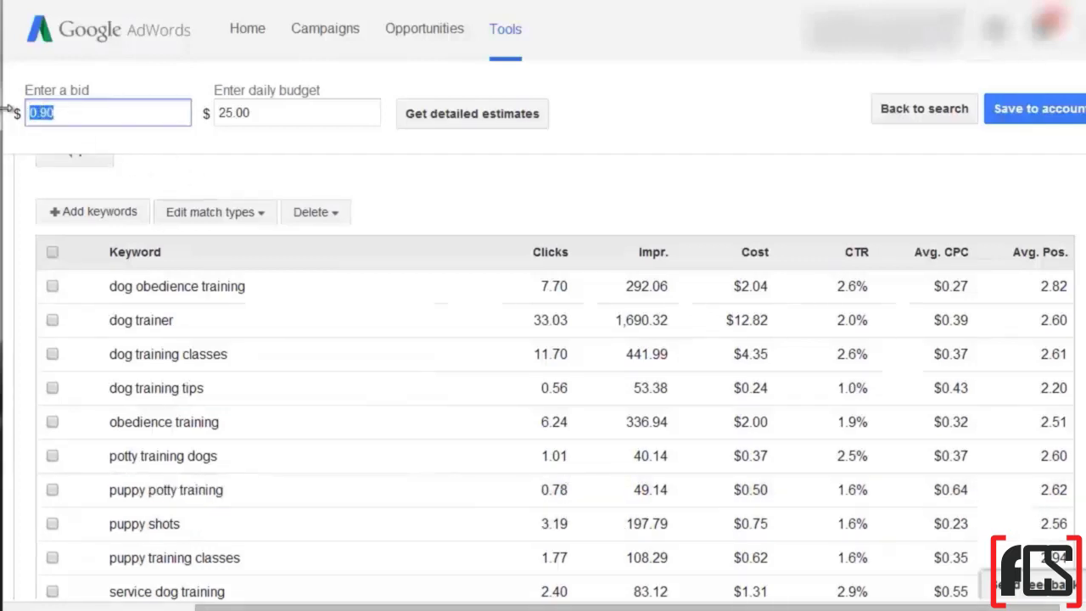
type("1")
left_click(441, 113)
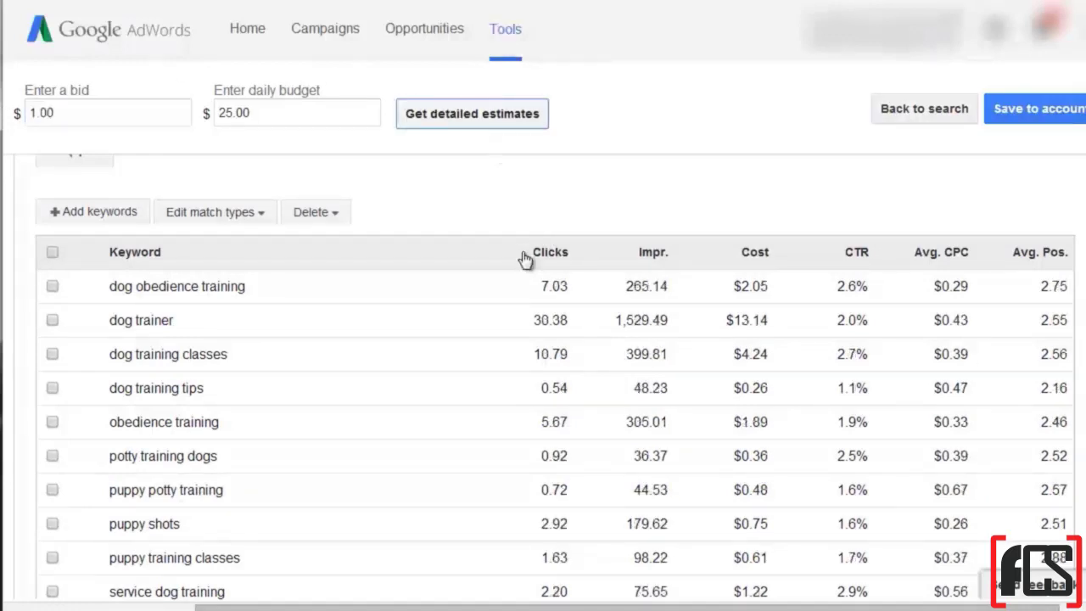
scroll(498, 358, "down", 1)
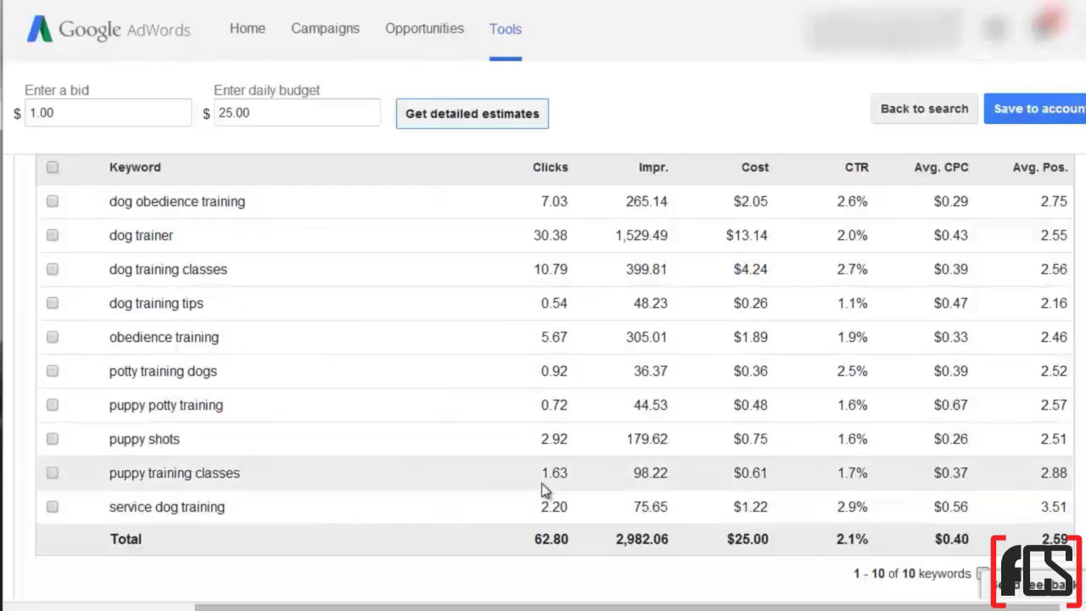
double_click(553, 473)
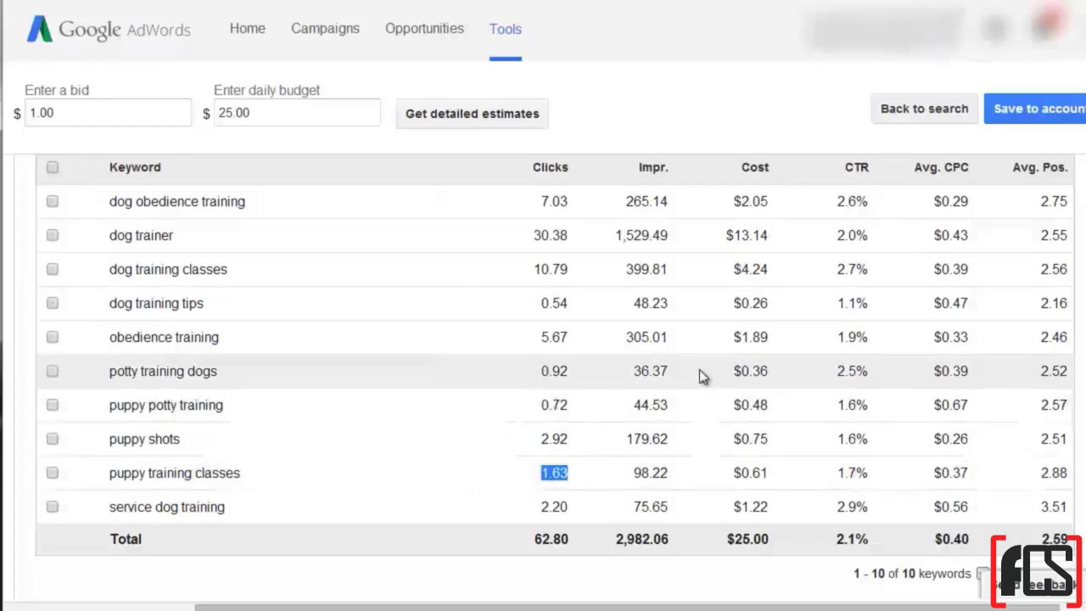
scroll(692, 379, "up", 1)
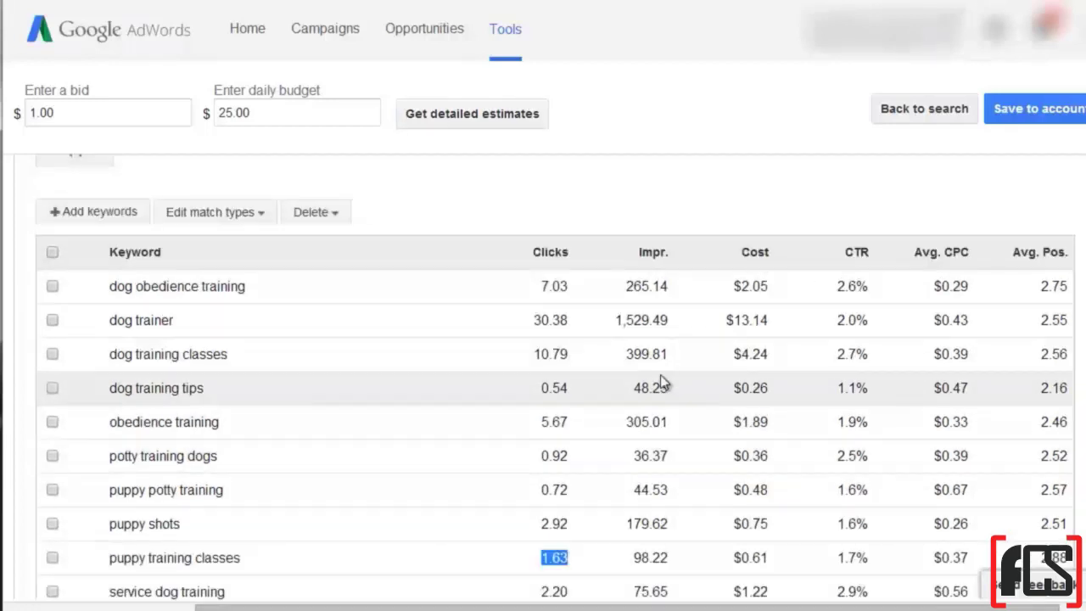
scroll(645, 371, "down", 1)
scroll(633, 369, "up", 1)
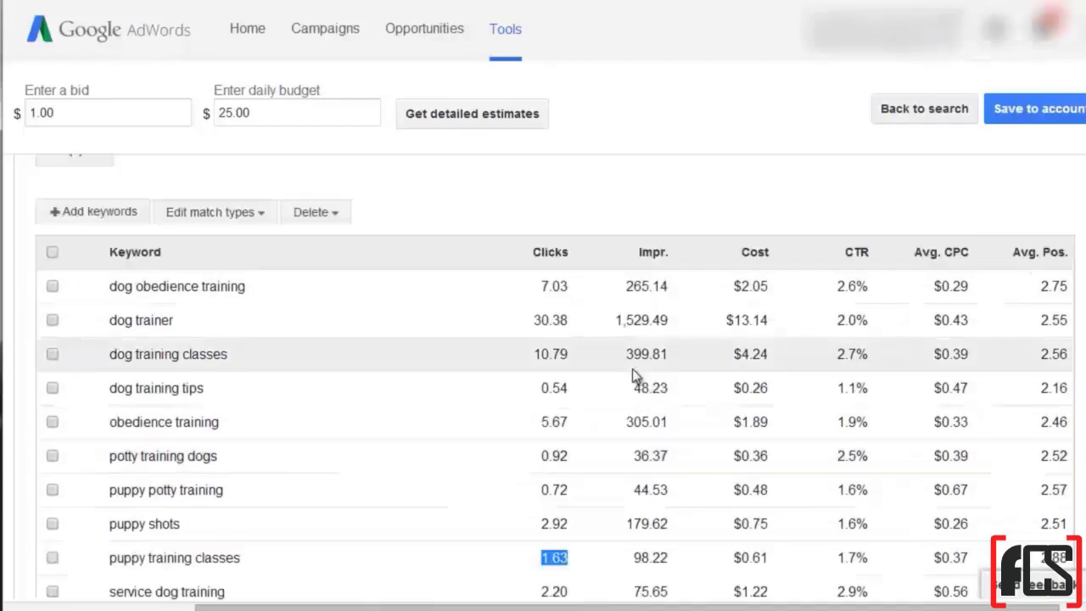
Apply broad match to all keywords in the Dog Training ad group and confirm the change.
left_click(215, 213)
mouse_move(224, 272)
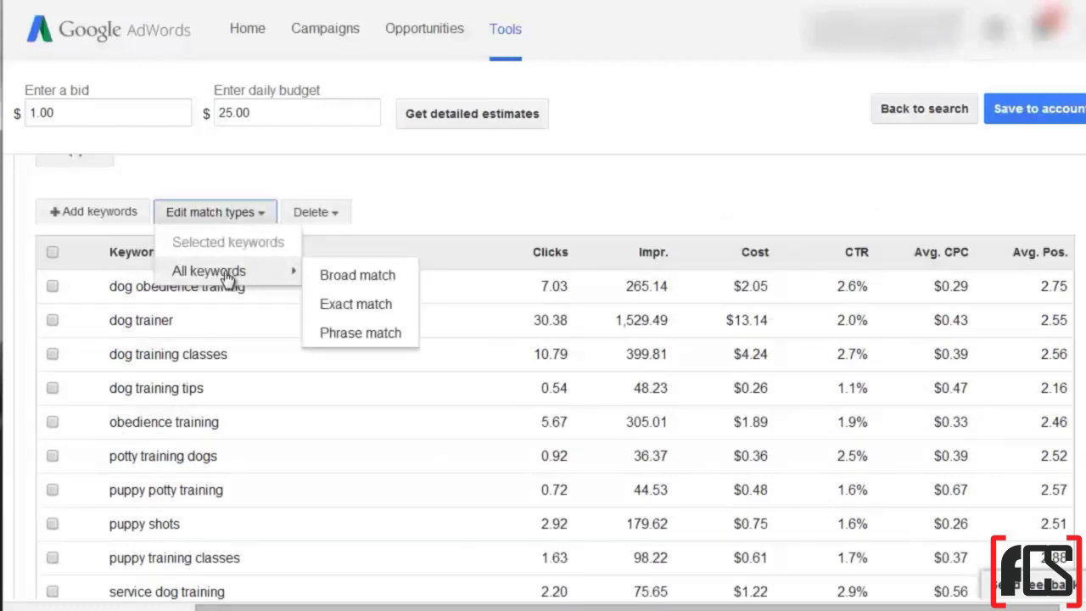
left_click(329, 277)
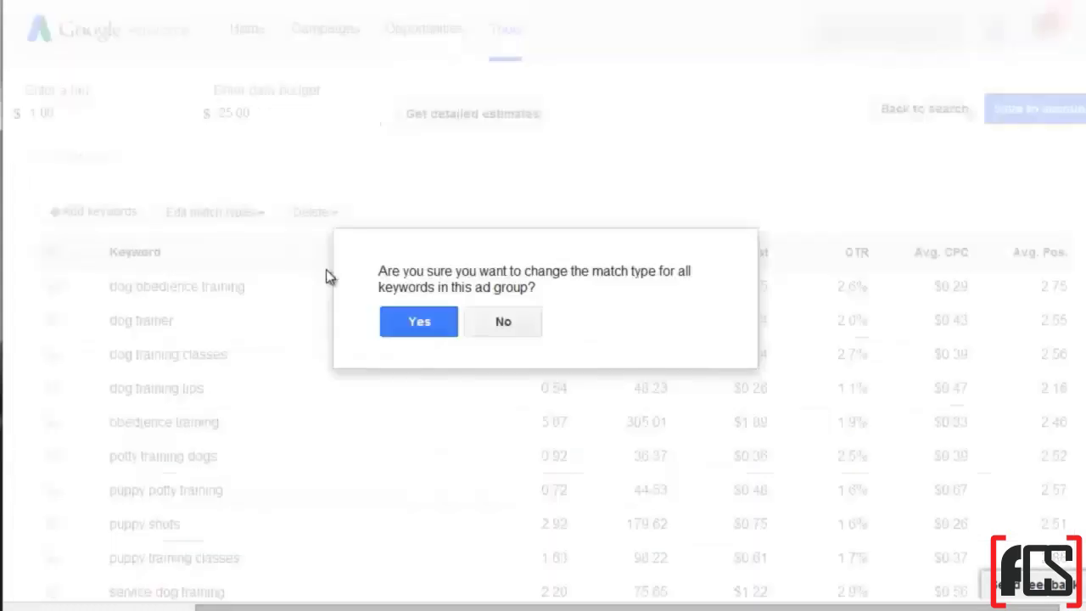
left_click(437, 314)
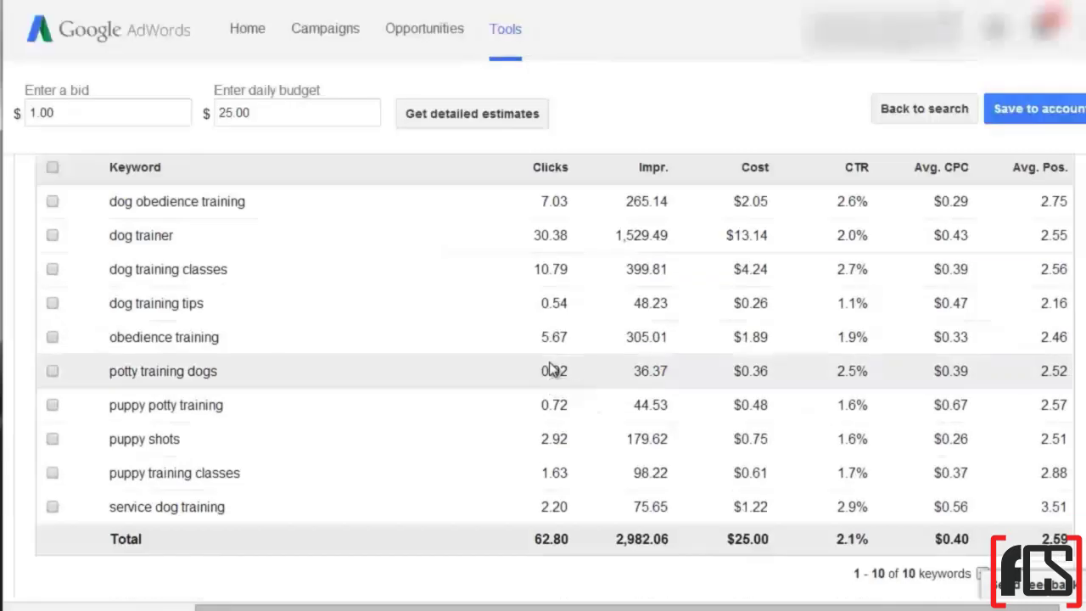
Switch all keywords in the Dog Training ad group to exact match.
left_click(222, 213)
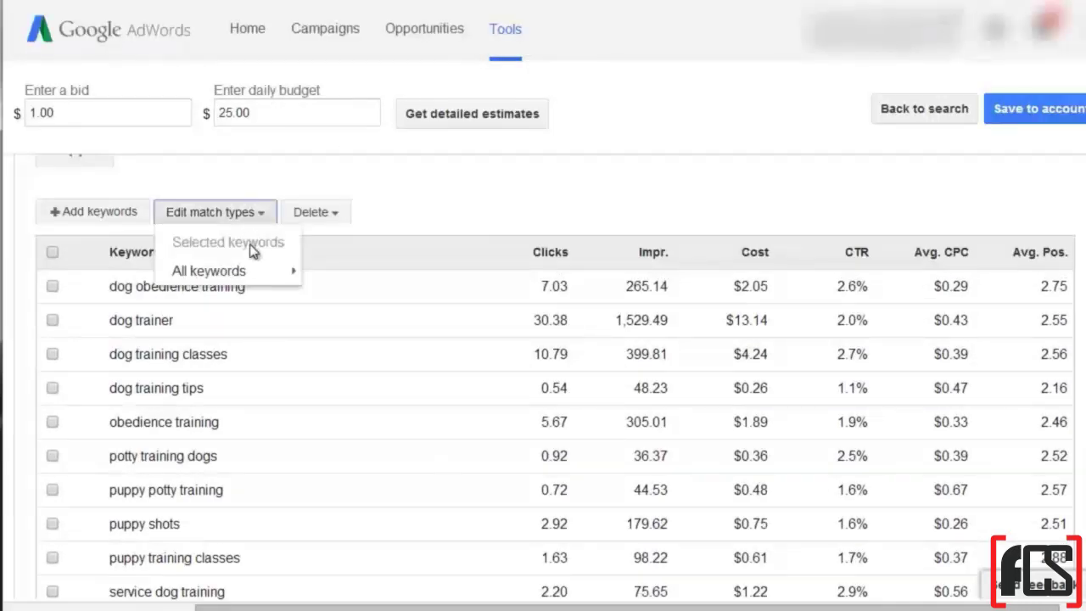
mouse_move(271, 272)
left_click(356, 307)
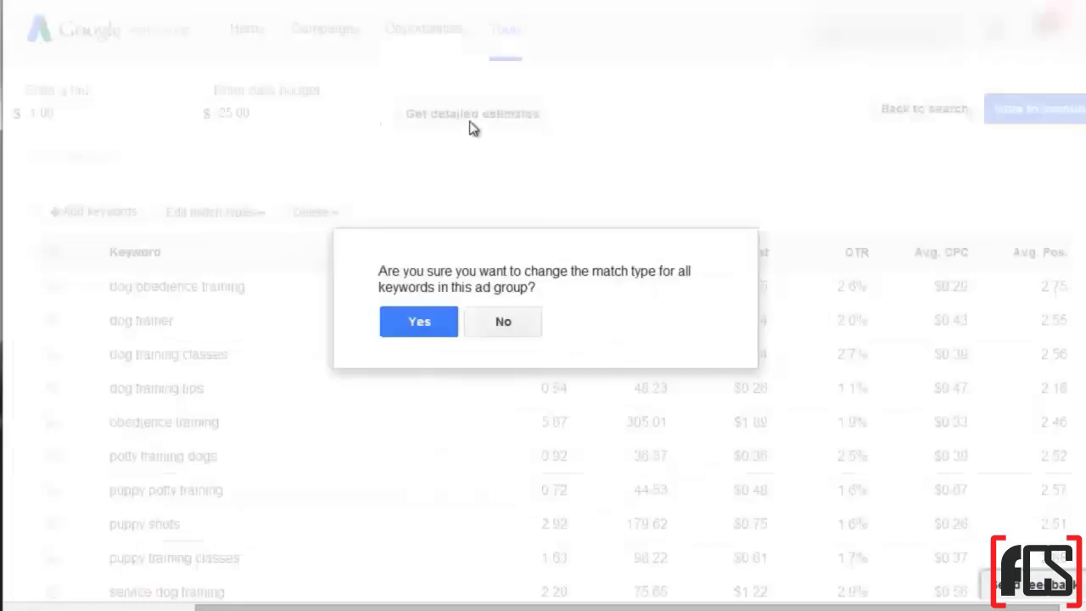
left_click(424, 324)
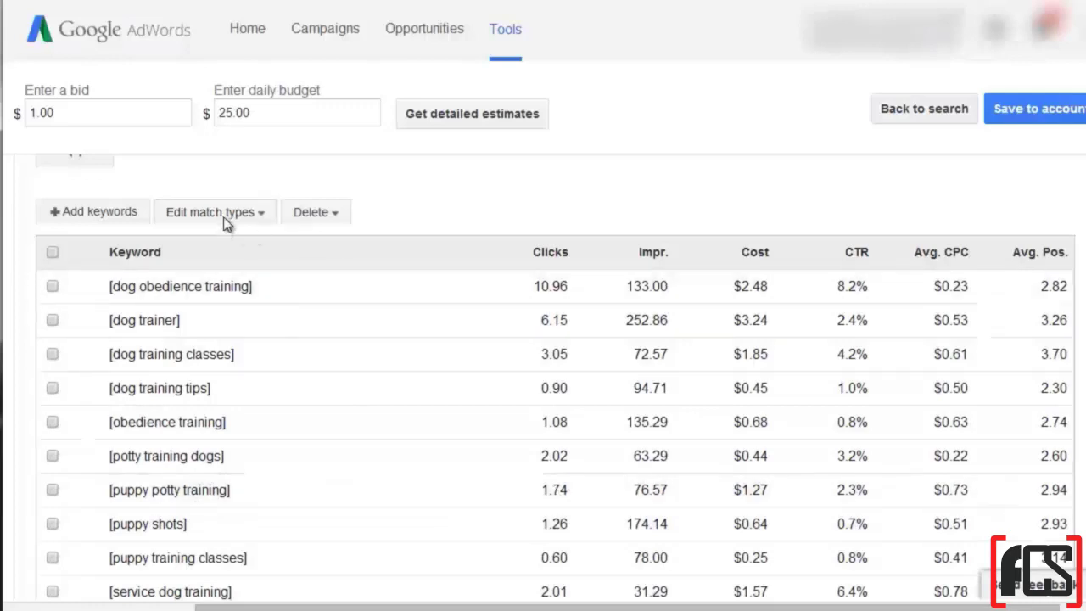
Change all keywords in the Dog Training ad group to phrase match and look over their estimates.
left_click(225, 219)
mouse_move(246, 273)
left_click(331, 332)
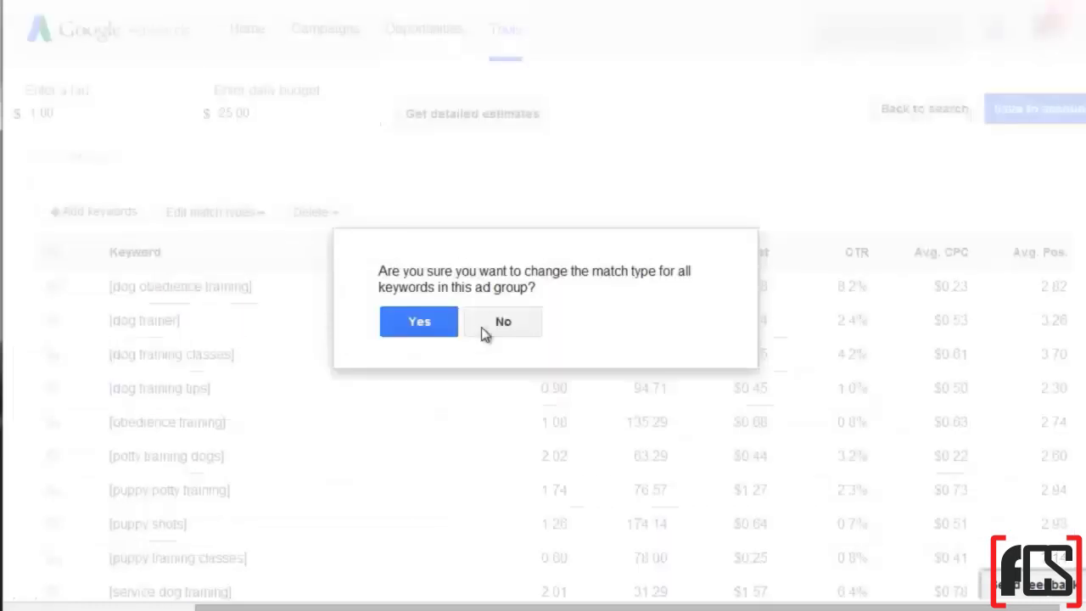
key("Return")
scroll(427, 530, "down", 1)
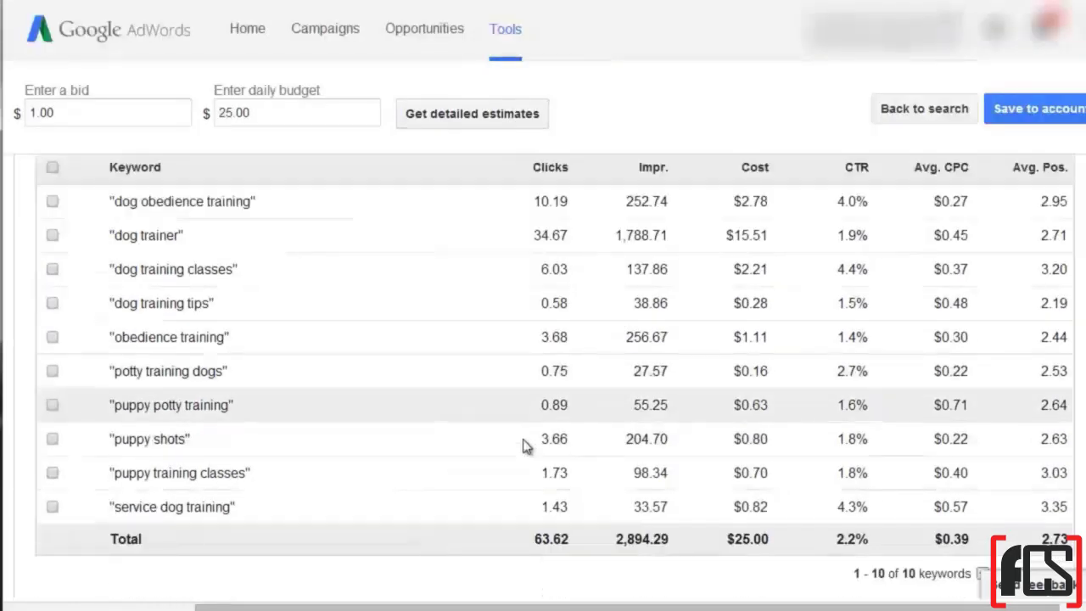
scroll(488, 339, "up", 1)
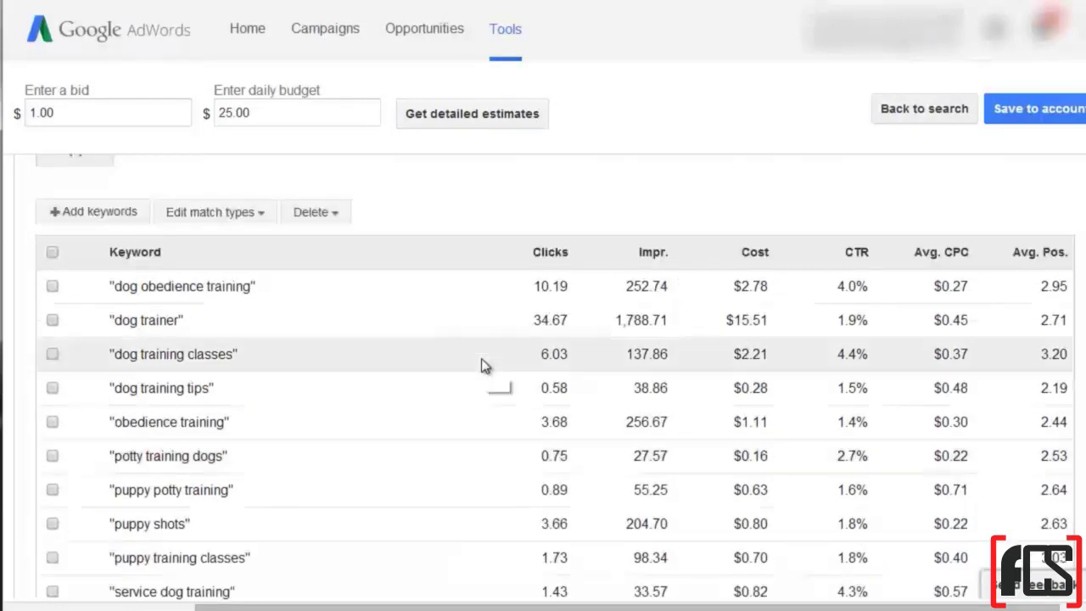
scroll(487, 342, "up", 1)
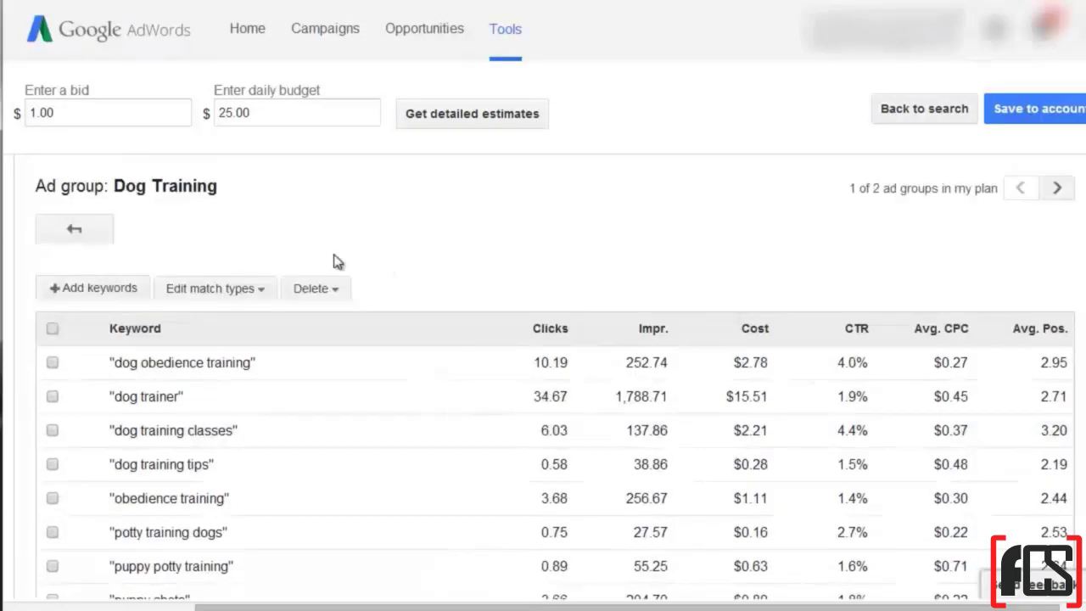
View the match type options for all keywords without changing them and review the Dog Training keyword estimates.
left_click(222, 293)
mouse_move(226, 347)
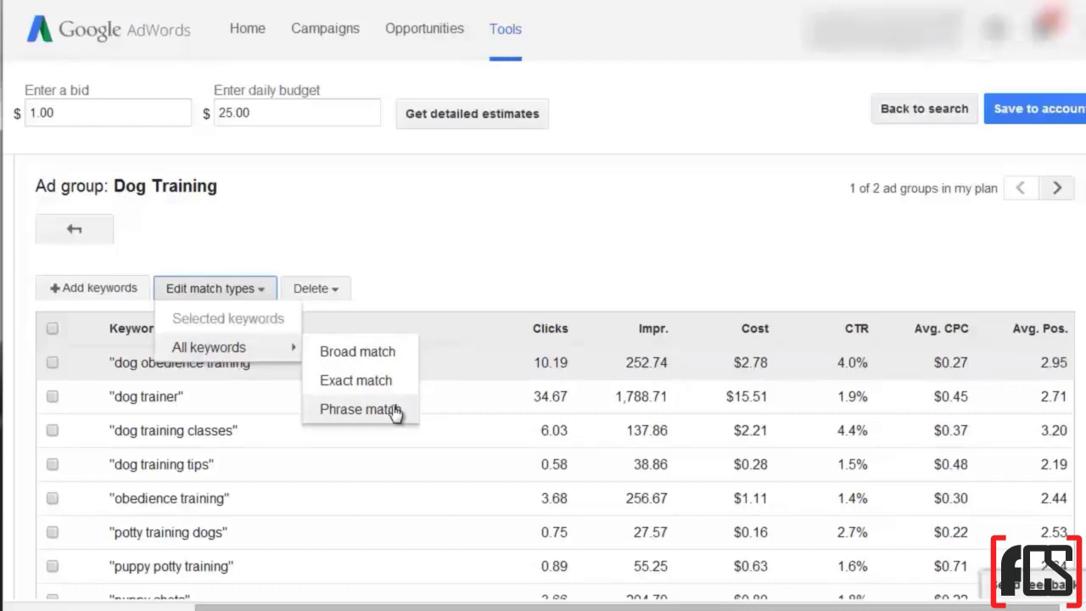
left_click(419, 268)
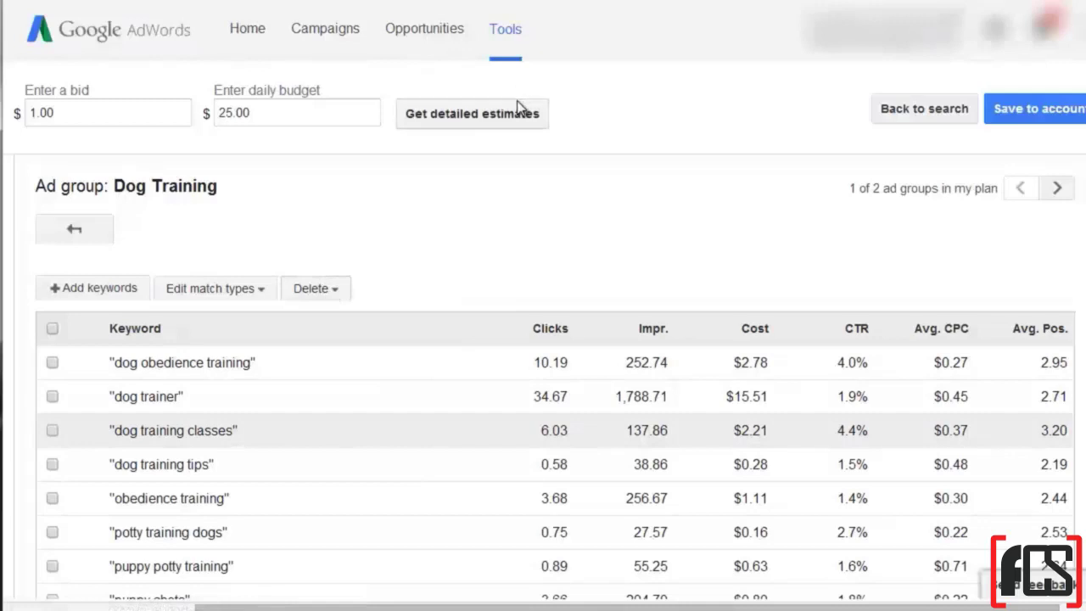
scroll(497, 311, "down", 1)
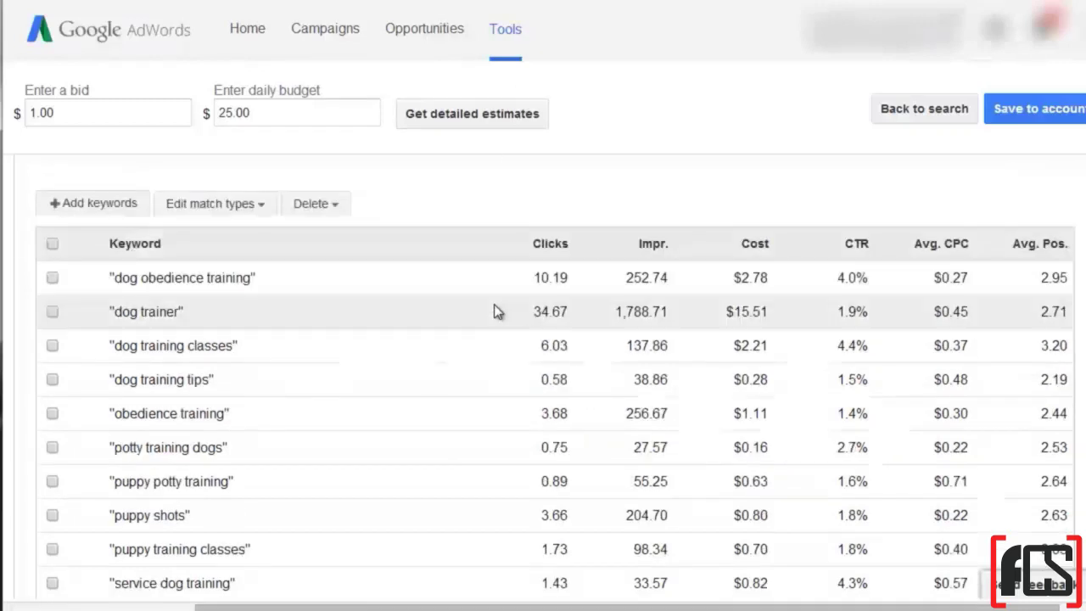
scroll(485, 406, "down", 2)
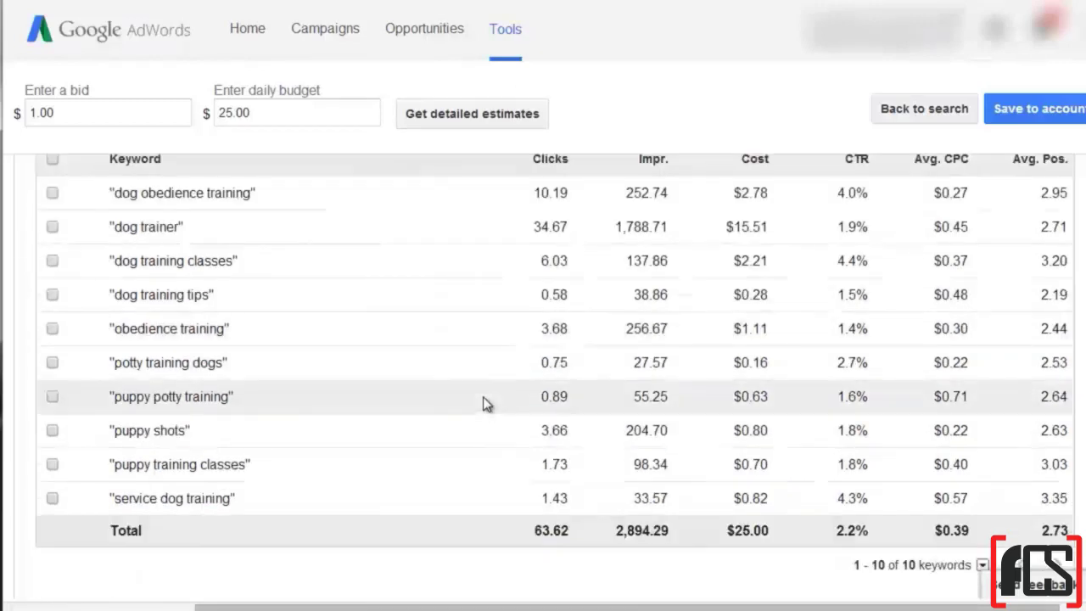
scroll(512, 377, "up", 3)
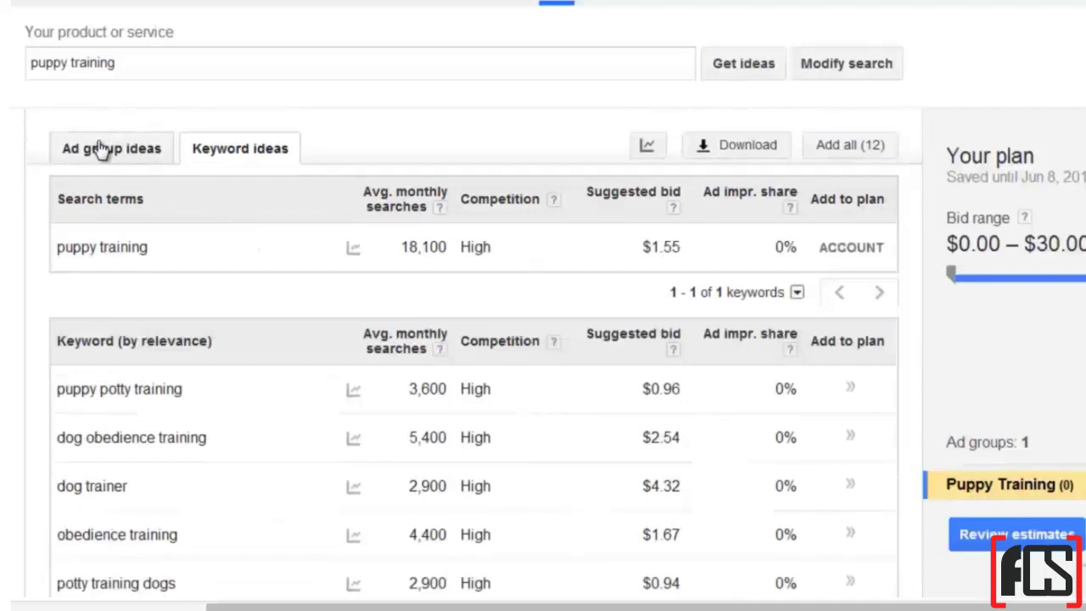
Add all keywords of the Dog Training ad group idea to the plan and check that ad group's keyword list.
left_click(136, 152)
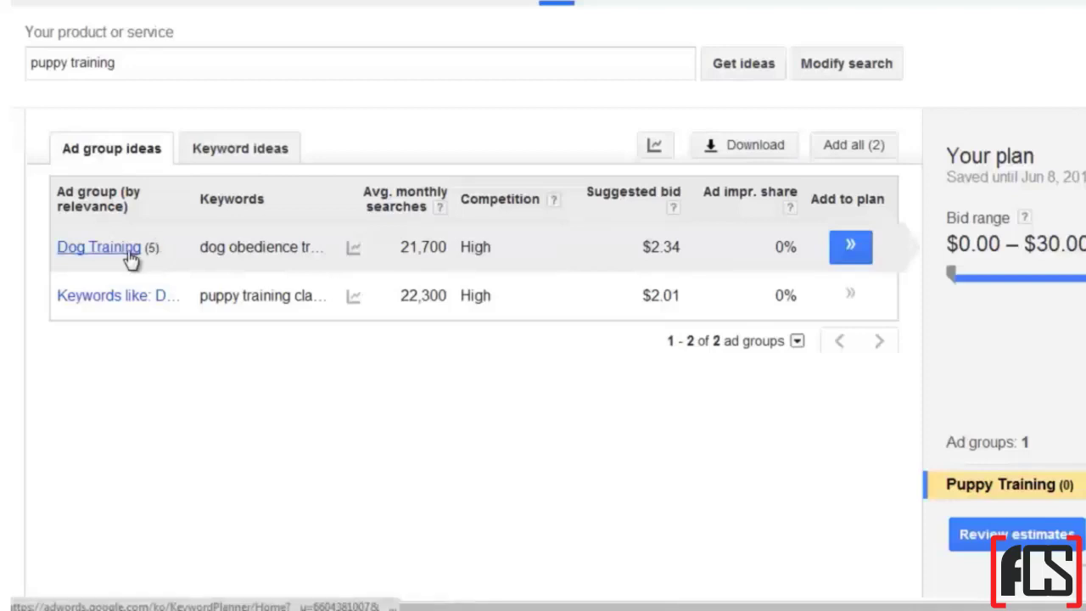
left_click(129, 256)
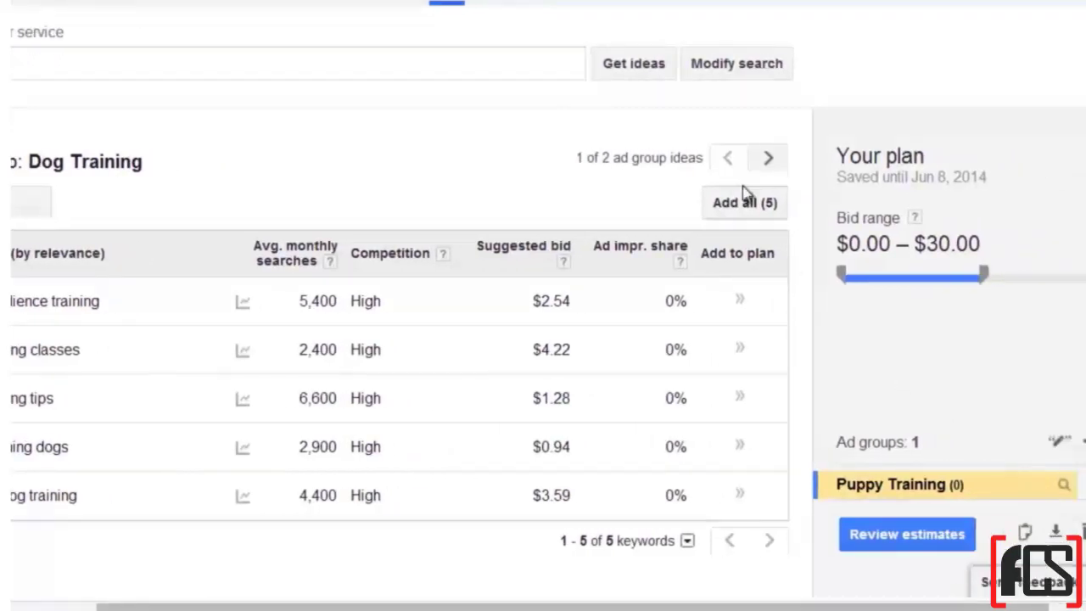
left_click(747, 207)
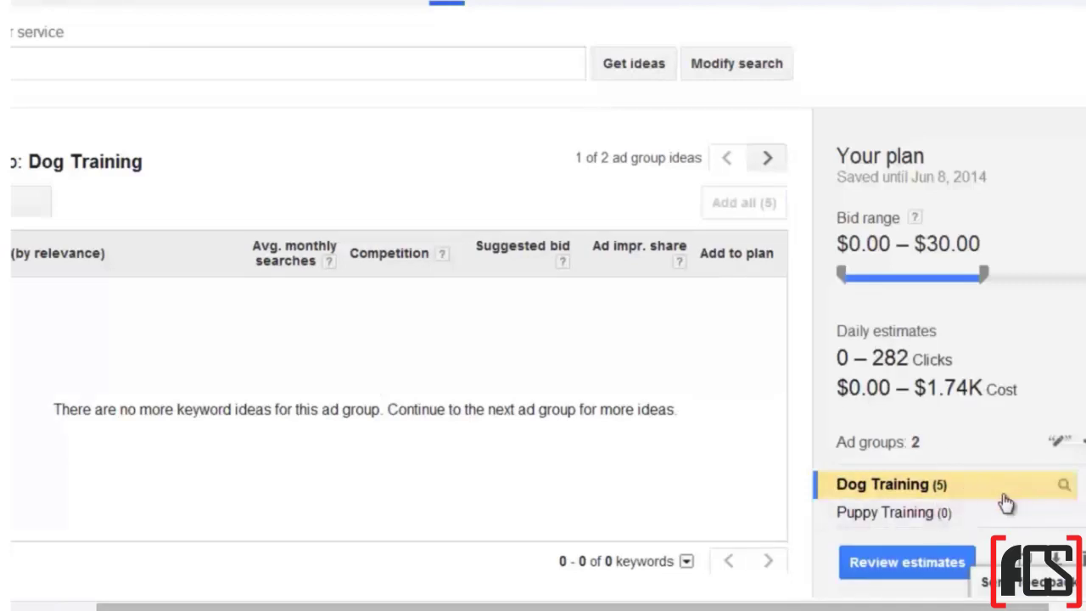
left_click(942, 492)
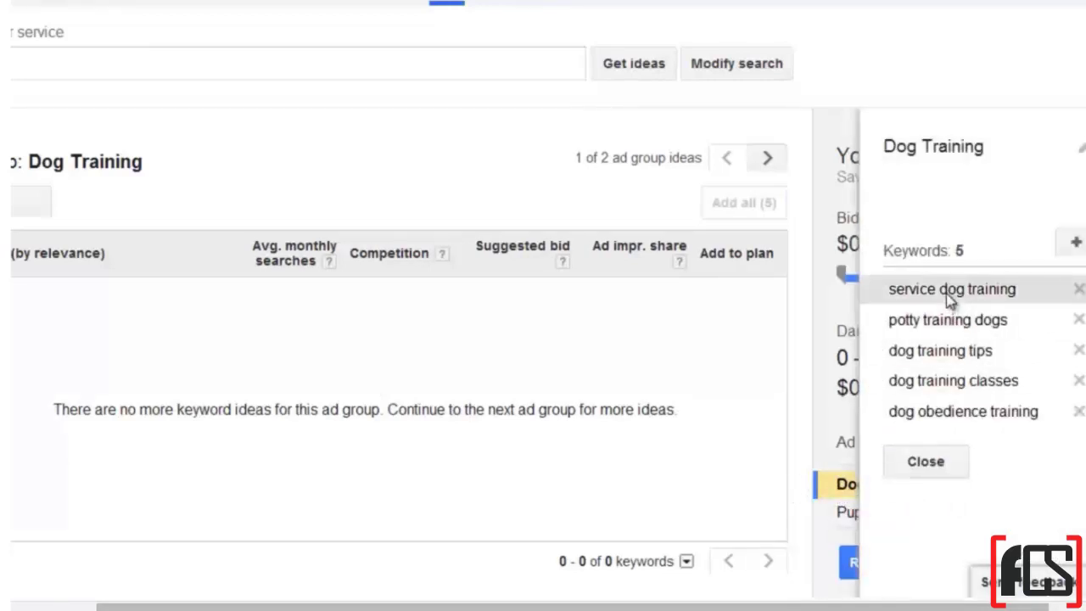
left_click(926, 461)
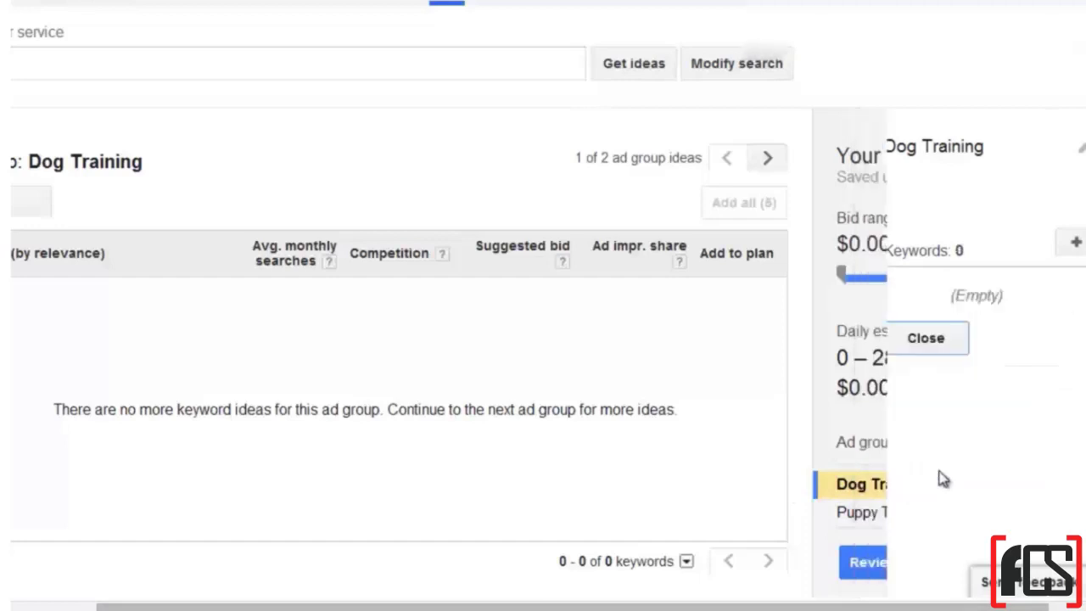
Add the keyword ideas puppy training classes, dog trainer, puppy shots and obedience training to the Dog Training ad group and check its keyword list.
left_click(30, 201)
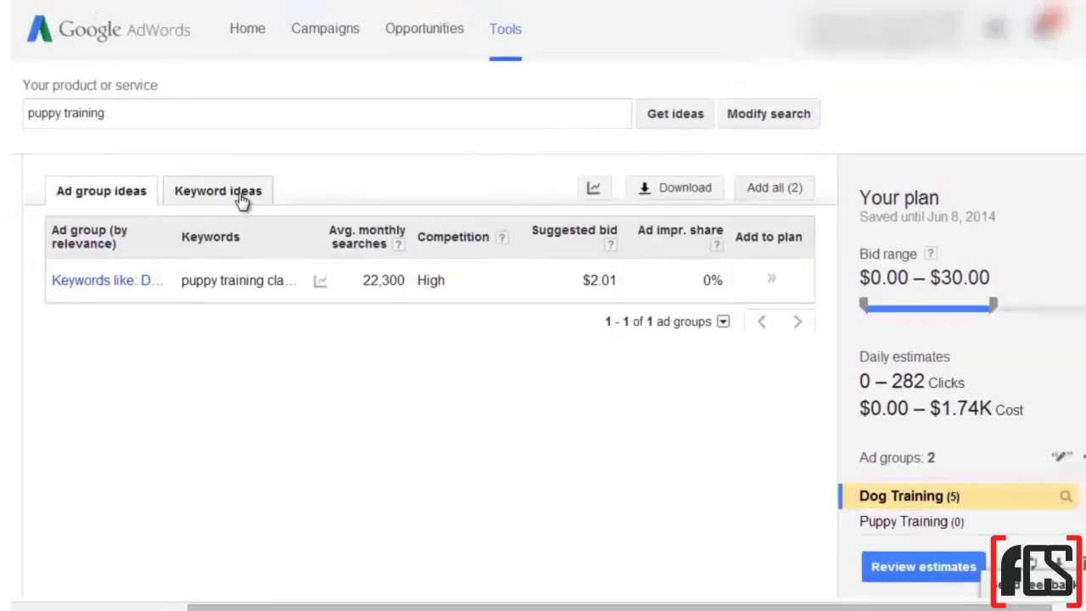
left_click(180, 166)
scroll(251, 400, "down", 2)
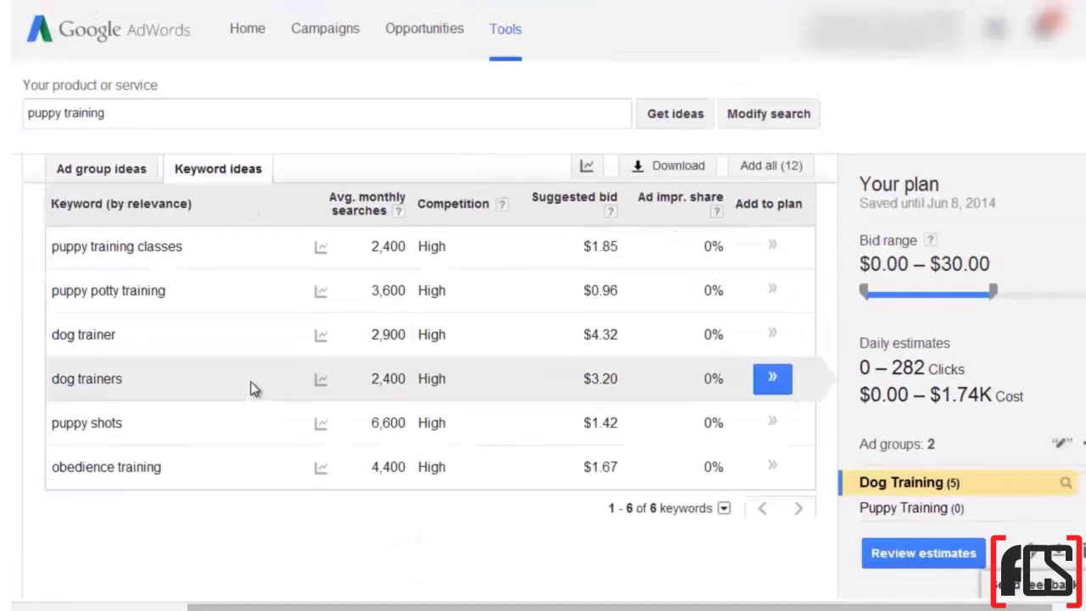
scroll(251, 381, "up", 2)
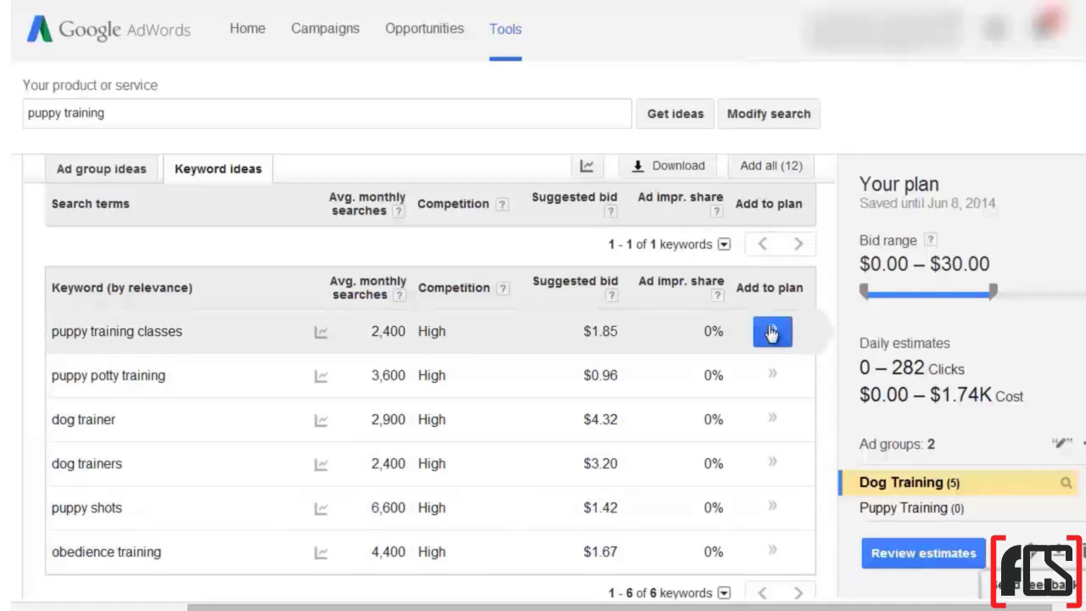
left_click(773, 333)
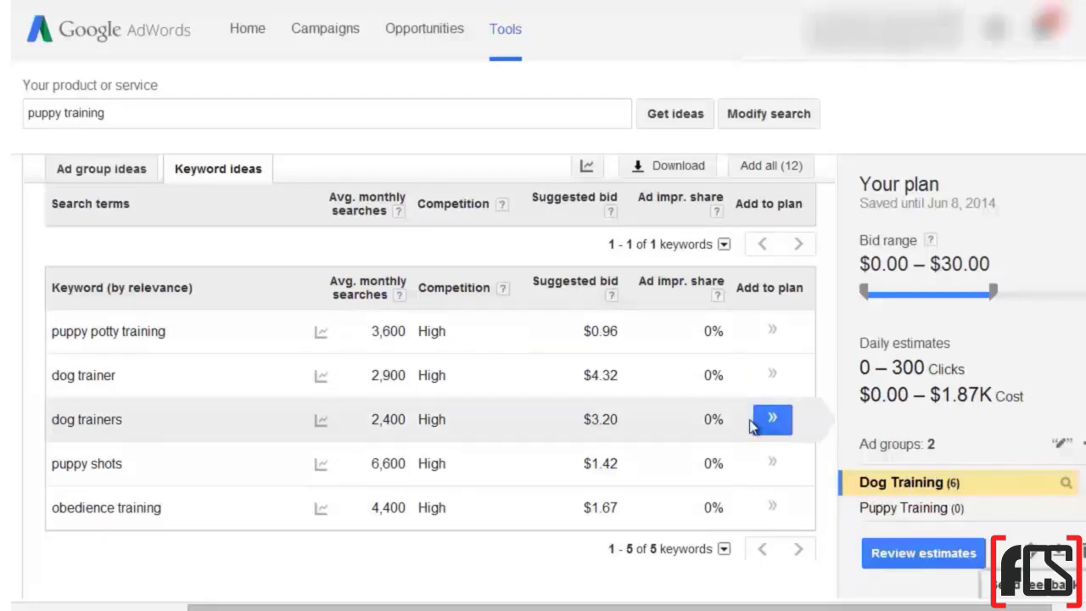
left_click(772, 375)
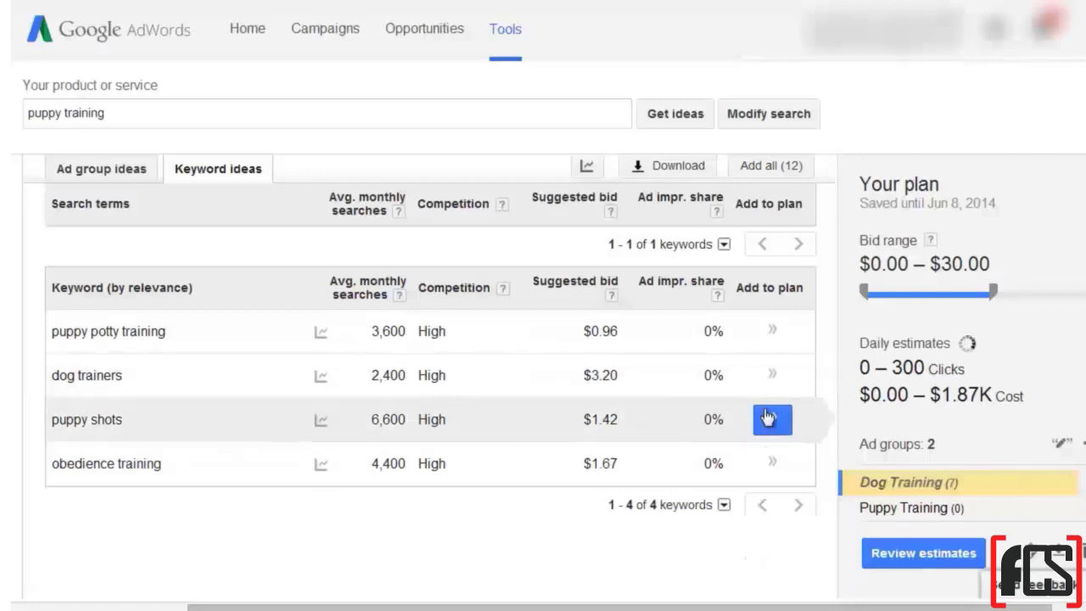
left_click(771, 419)
left_click(771, 418)
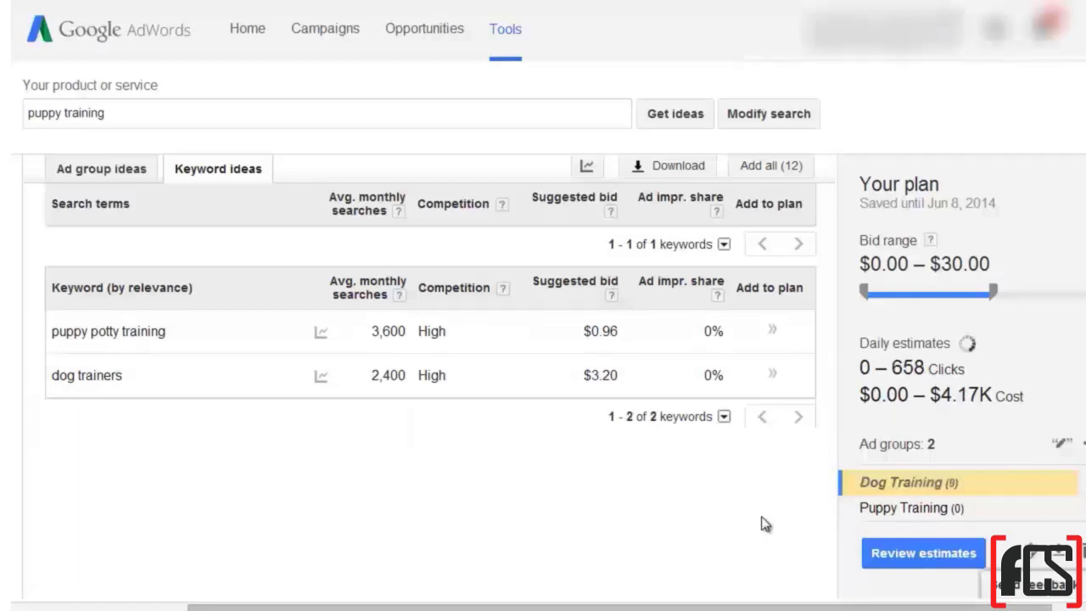
left_click(949, 486)
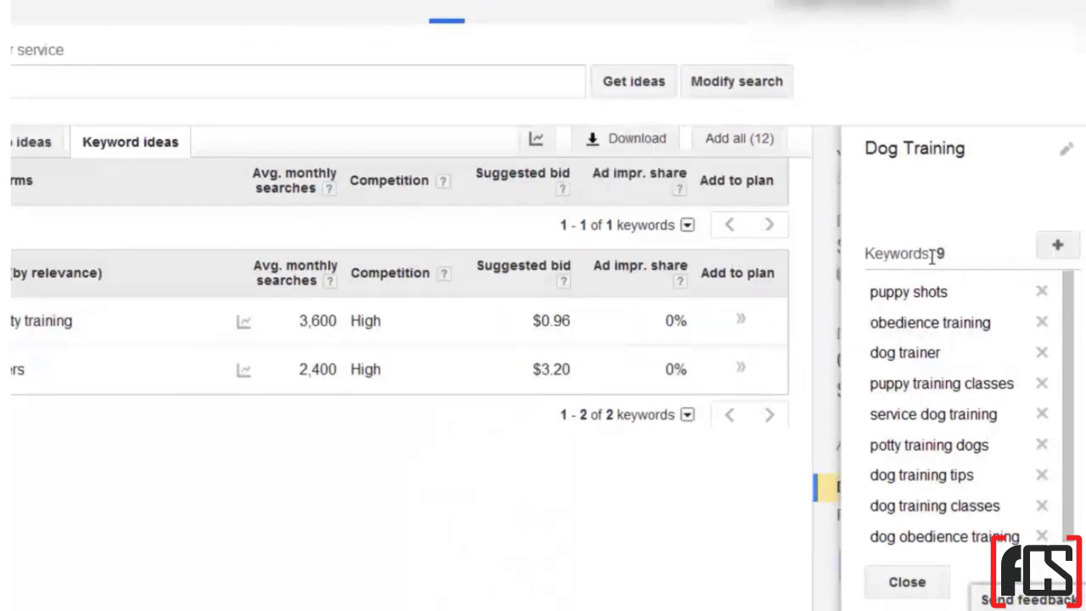
left_click(924, 581)
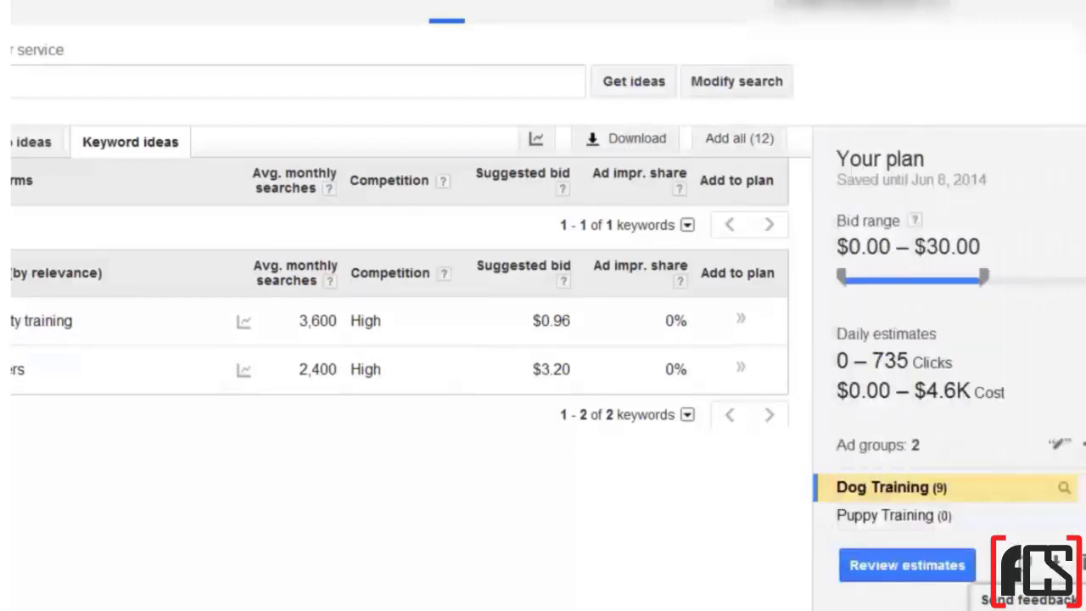
Download the plan as Excel CSV without historical statistics, save the file and open it in Excel.
scroll(1052, 575, "right", 1)
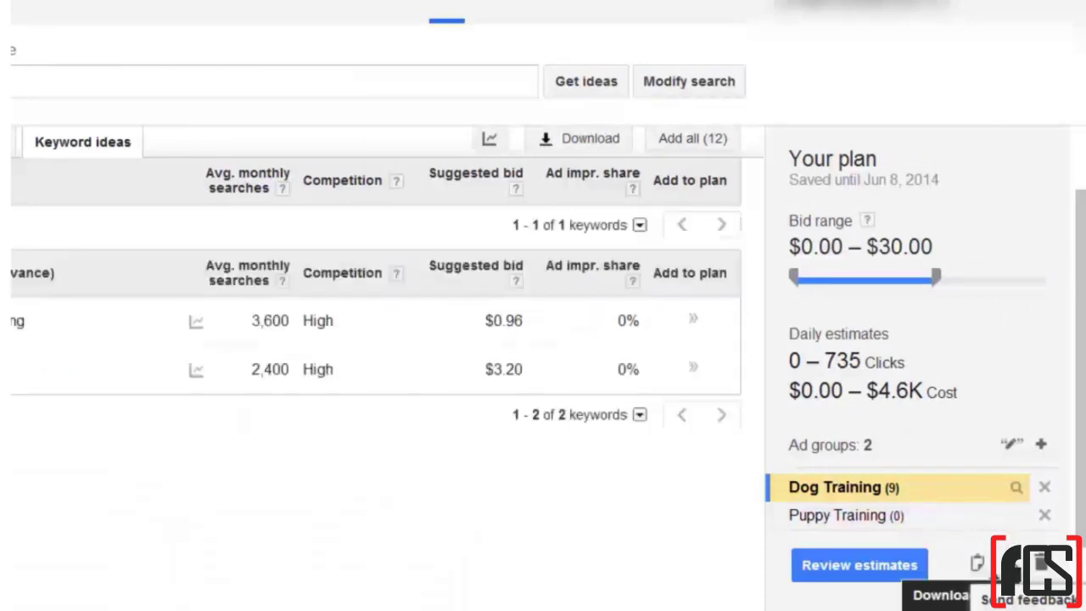
left_click(977, 564)
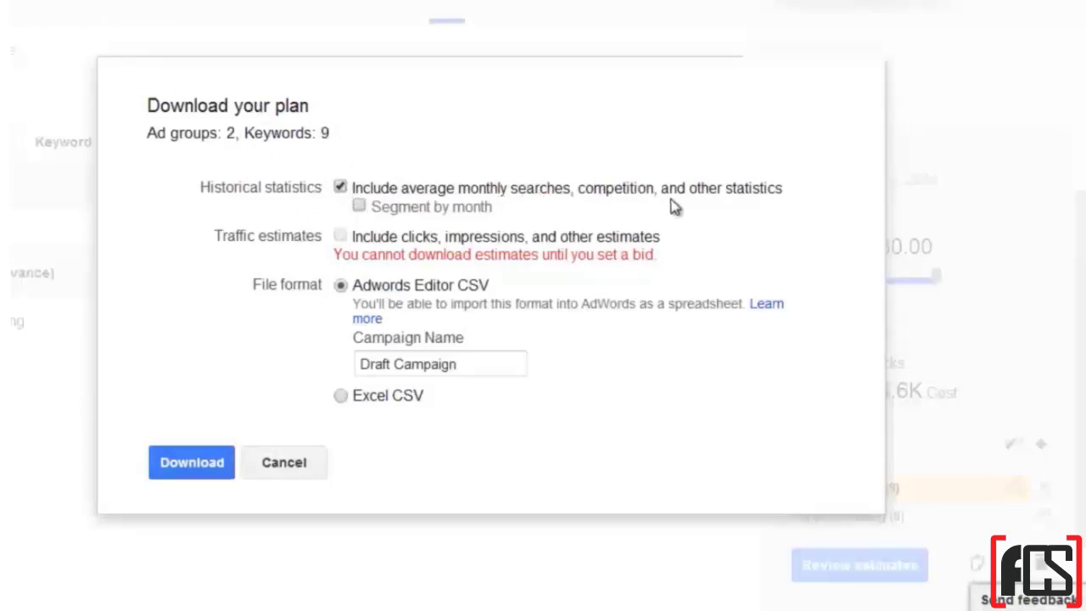
left_click(342, 190)
left_click(341, 397)
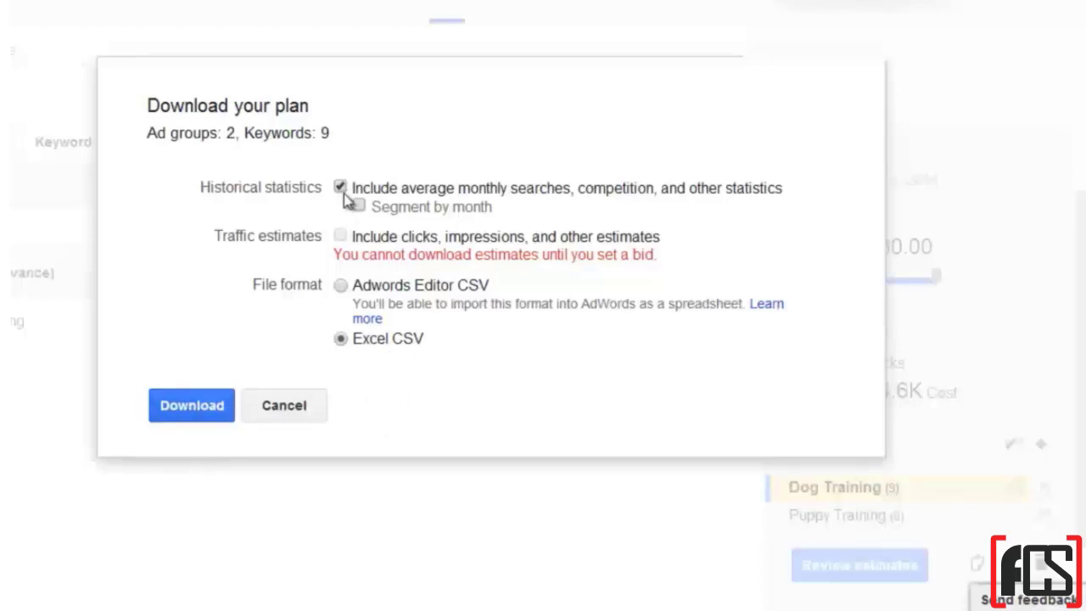
left_click(219, 412)
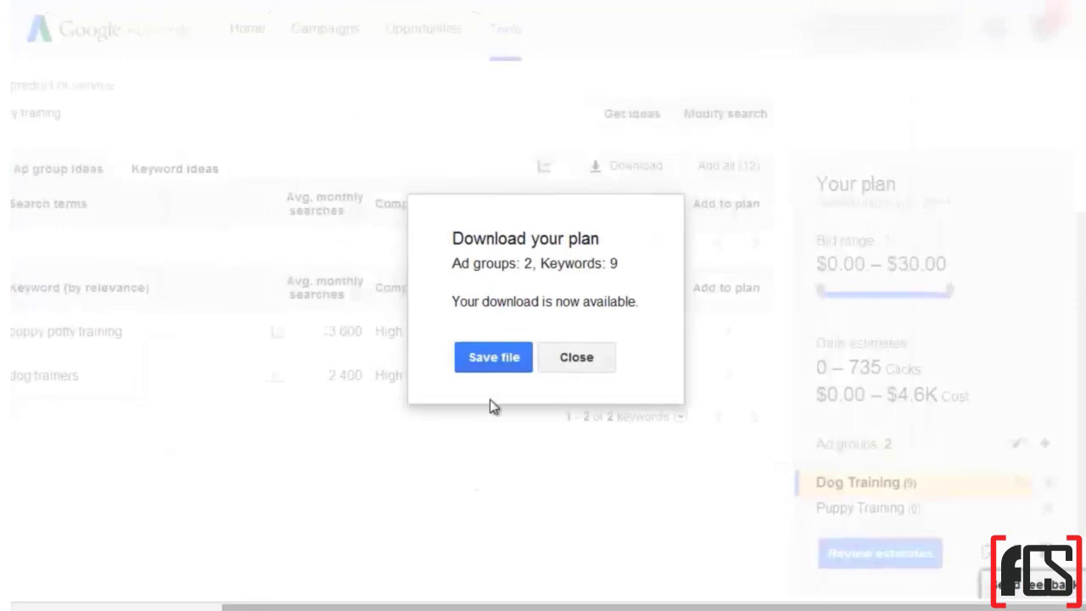
left_click(494, 357)
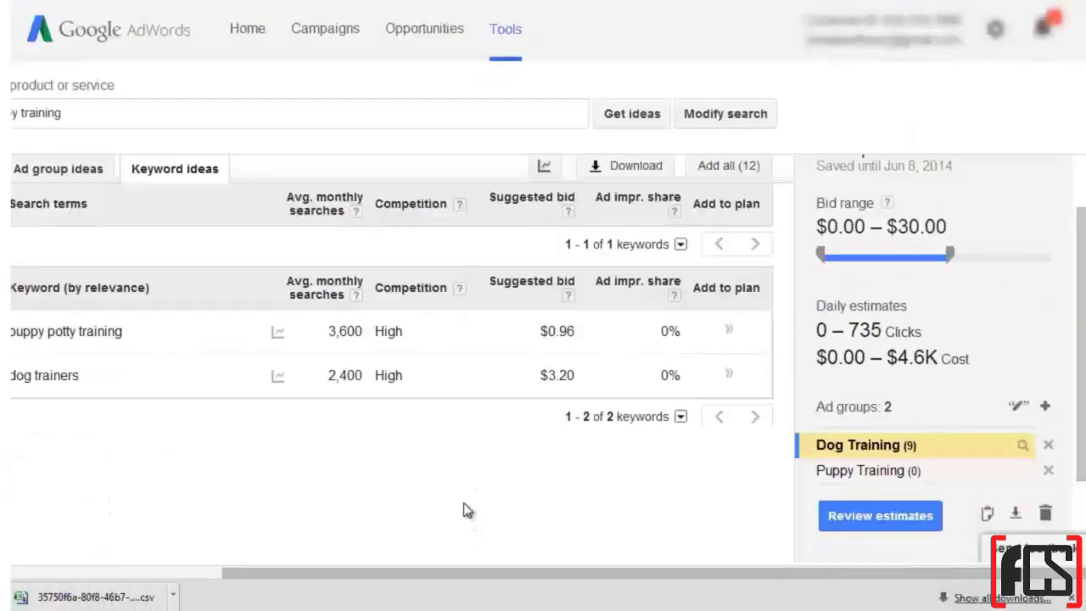
left_click(135, 596)
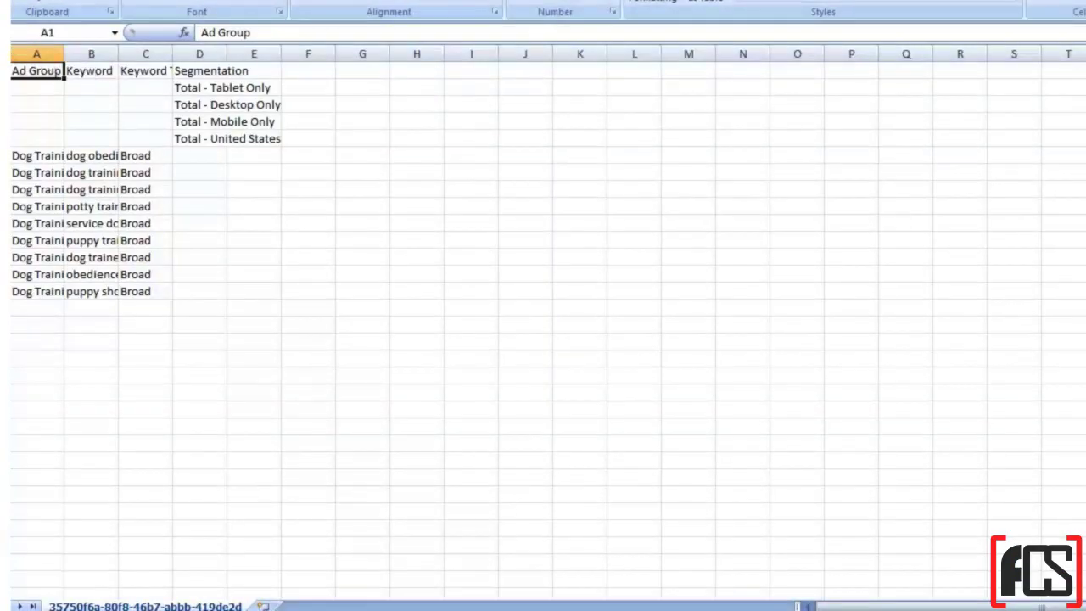
Widen all columns of the exported plan sheet evenly.
left_click(7, 53)
left_click_drag(64, 53, 150, 49)
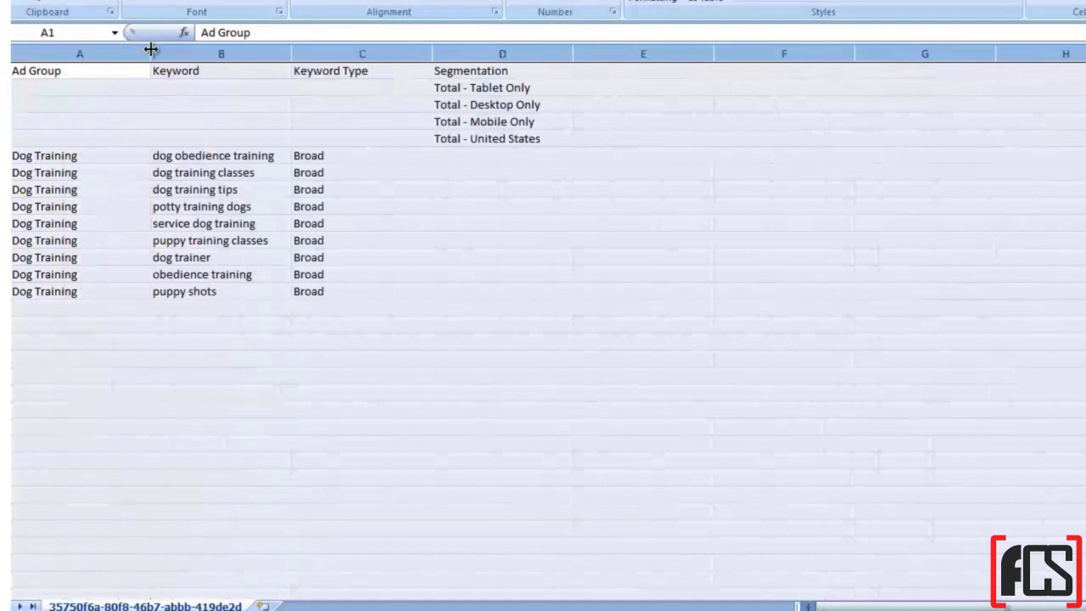
left_click(92, 65)
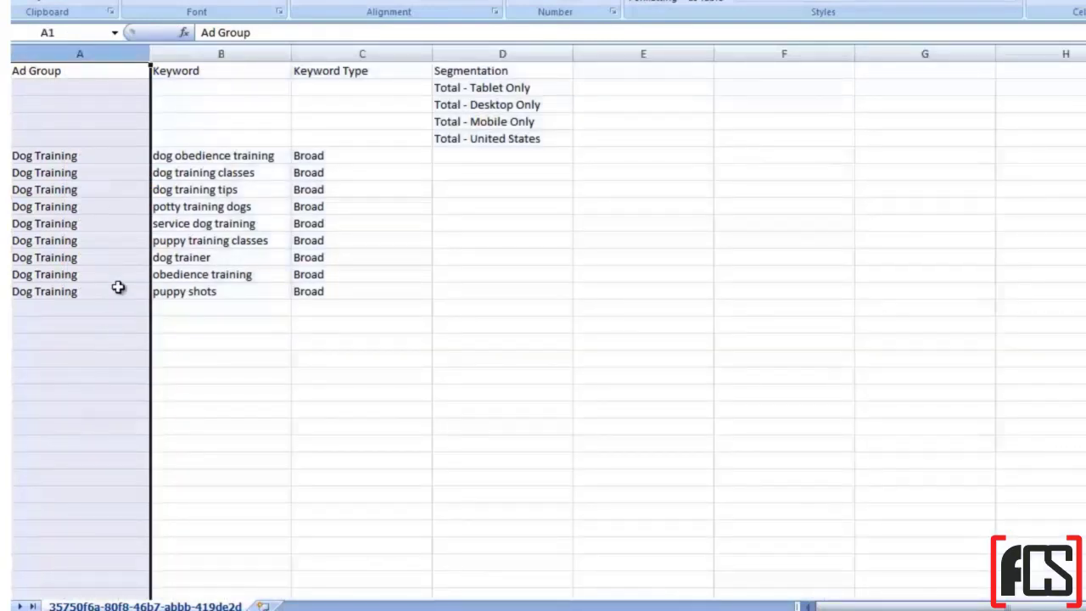
Review the keyword, keyword type and segmentation columns of the exported plan, and close the workbook to return to Keyword Planner.
left_click(210, 53)
left_click_drag(243, 158, 256, 282)
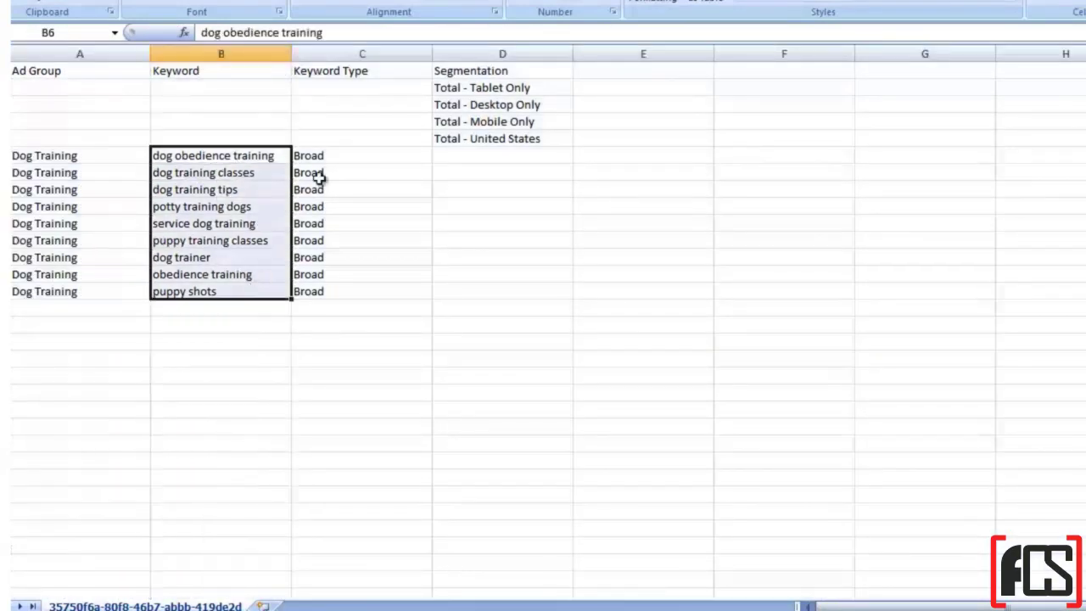
left_click(378, 53)
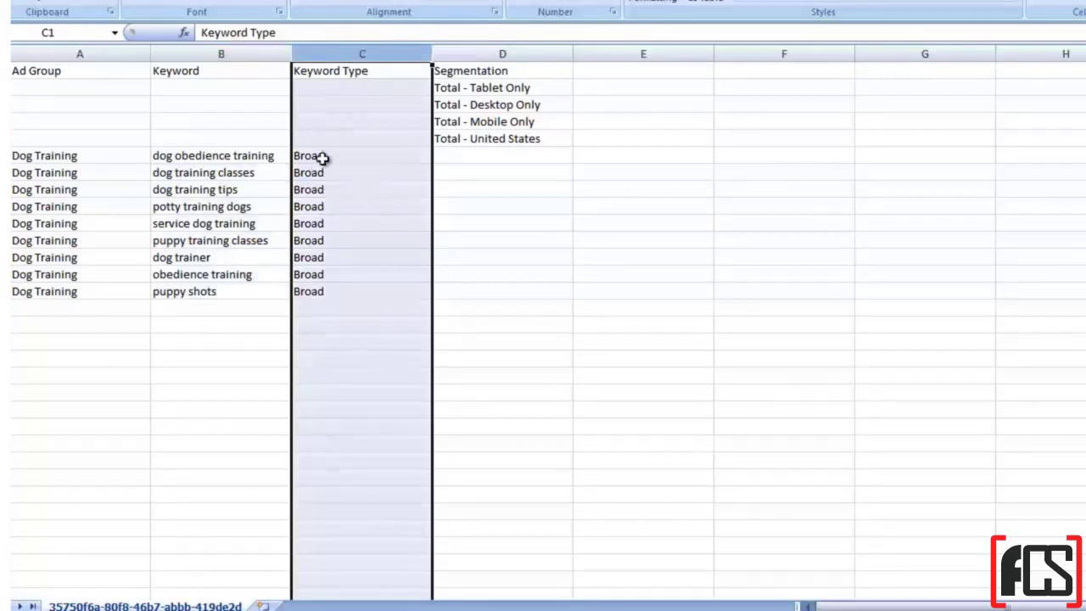
left_click_drag(320, 155, 329, 291)
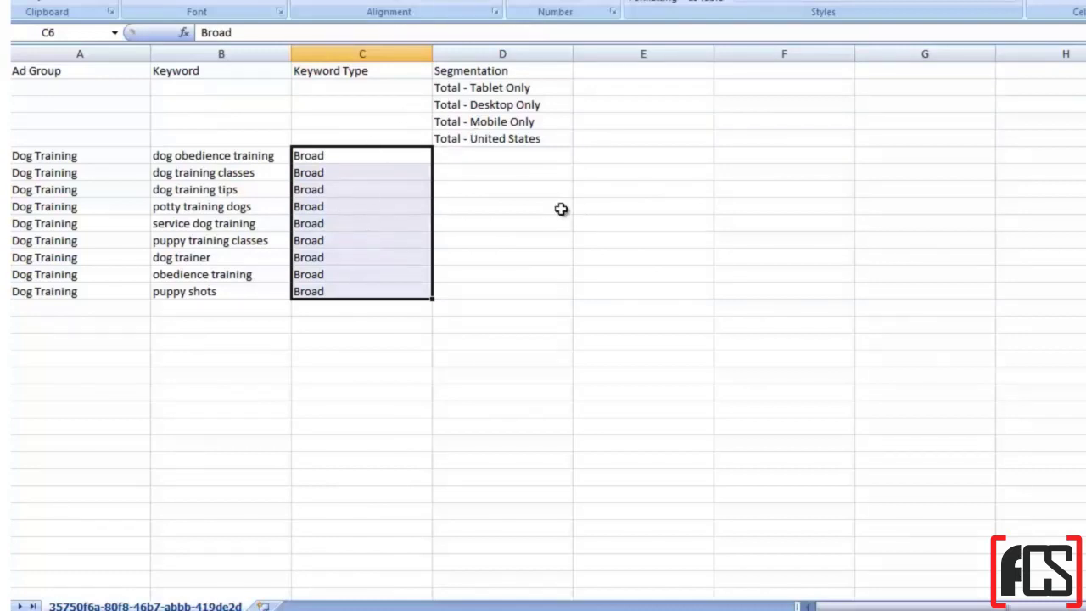
left_click(490, 189)
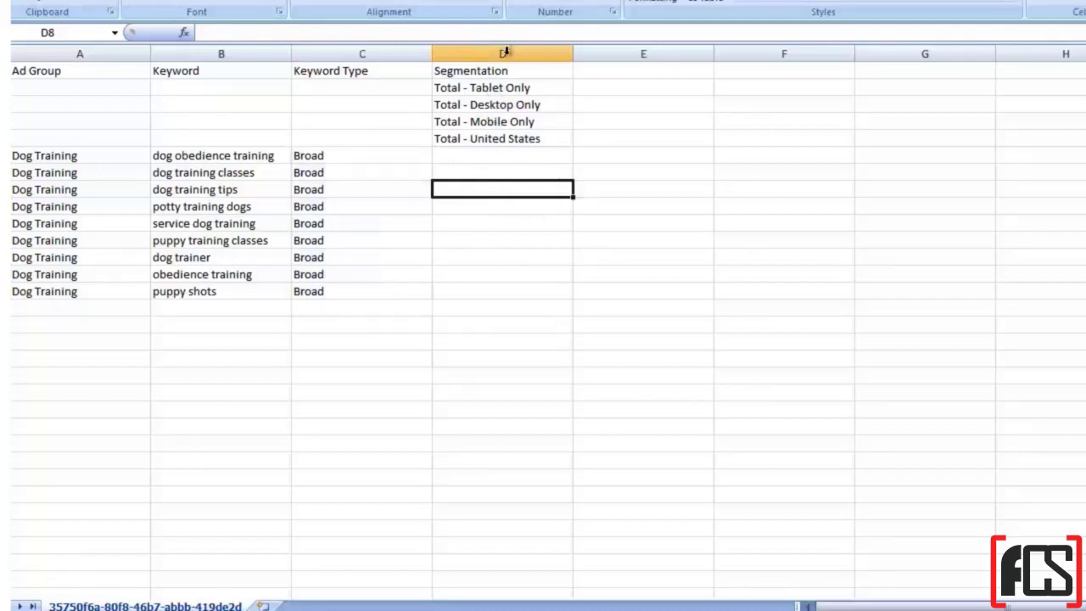
left_click_drag(184, 150, 185, 308)
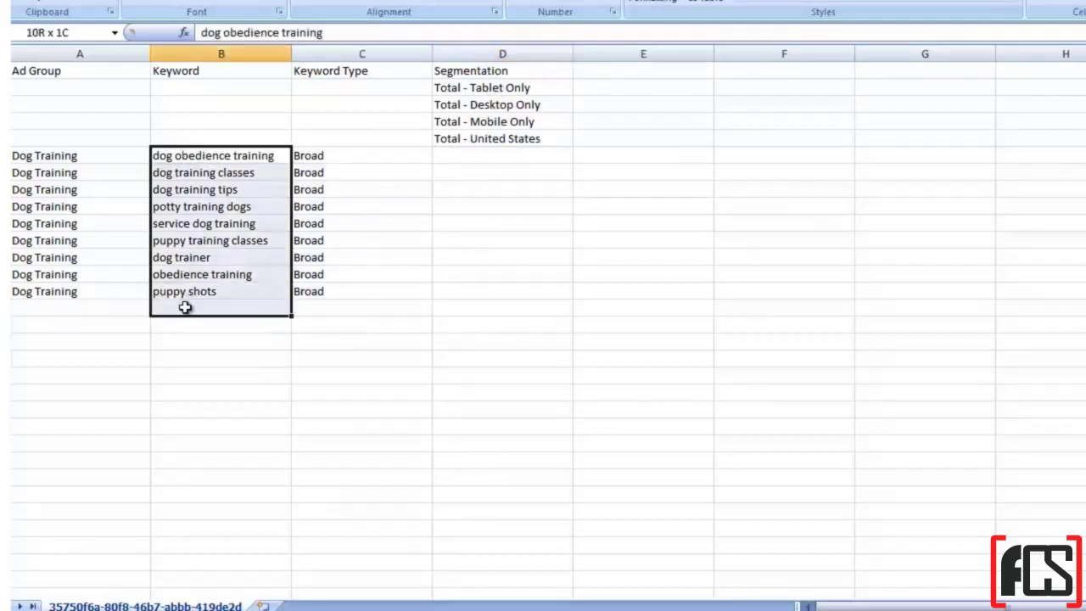
left_click_drag(543, 53, 1066, 53)
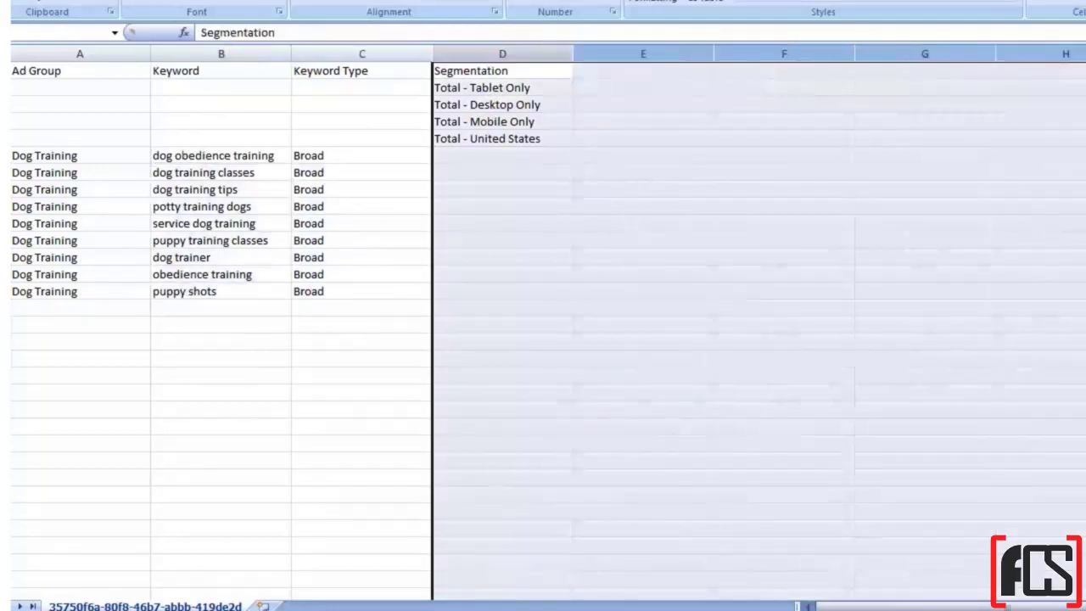
key("alt+F4")
left_click(657, 318)
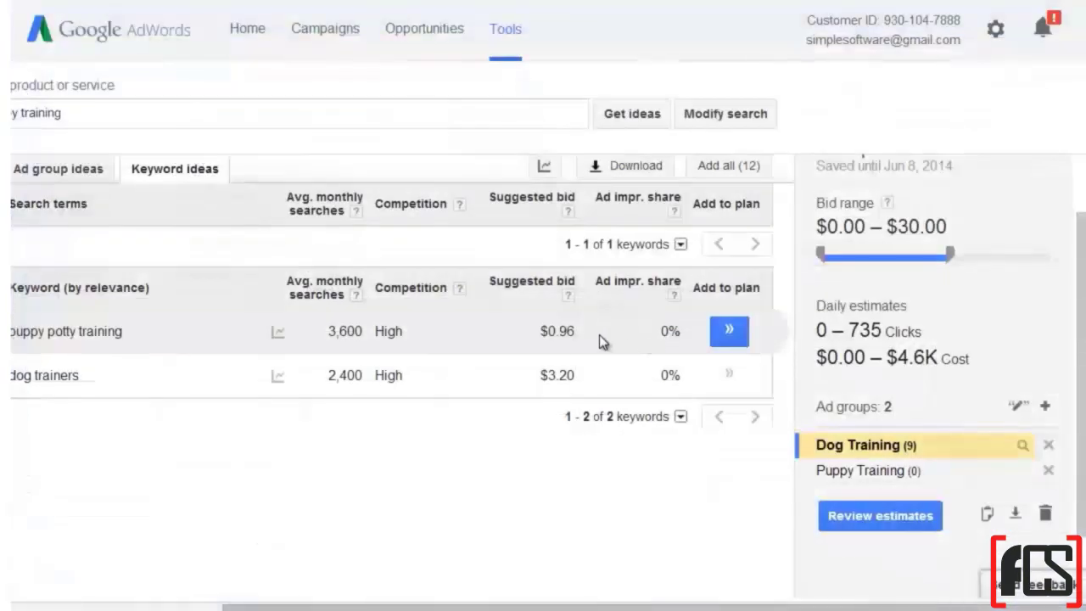
Download the plan again as Excel CSV with historical statistics segmented by month, and open the saved file in Excel.
left_click(1015, 514)
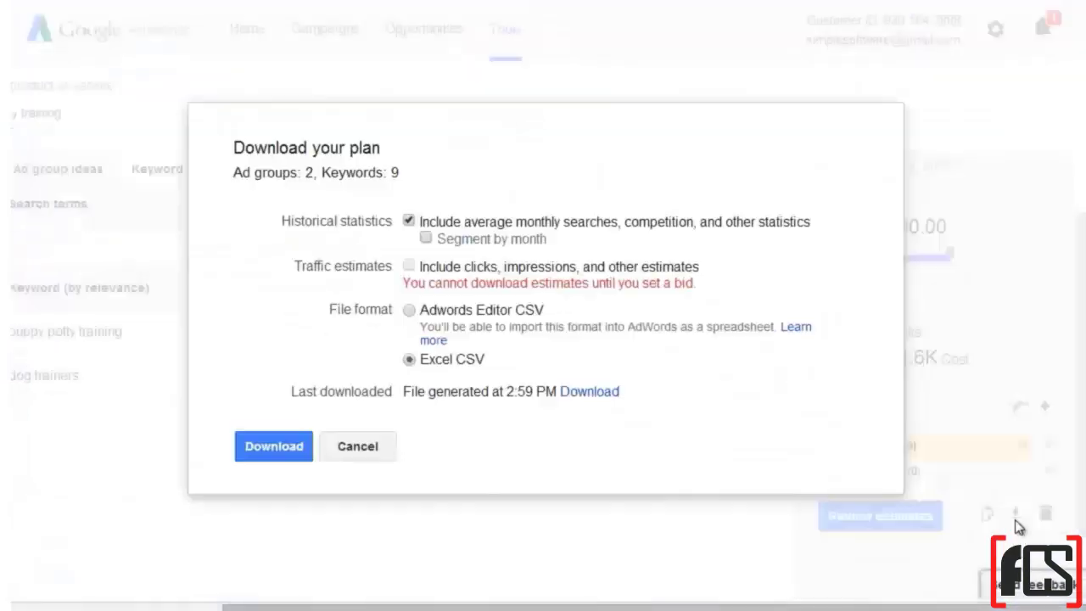
left_click(426, 239)
left_click(271, 450)
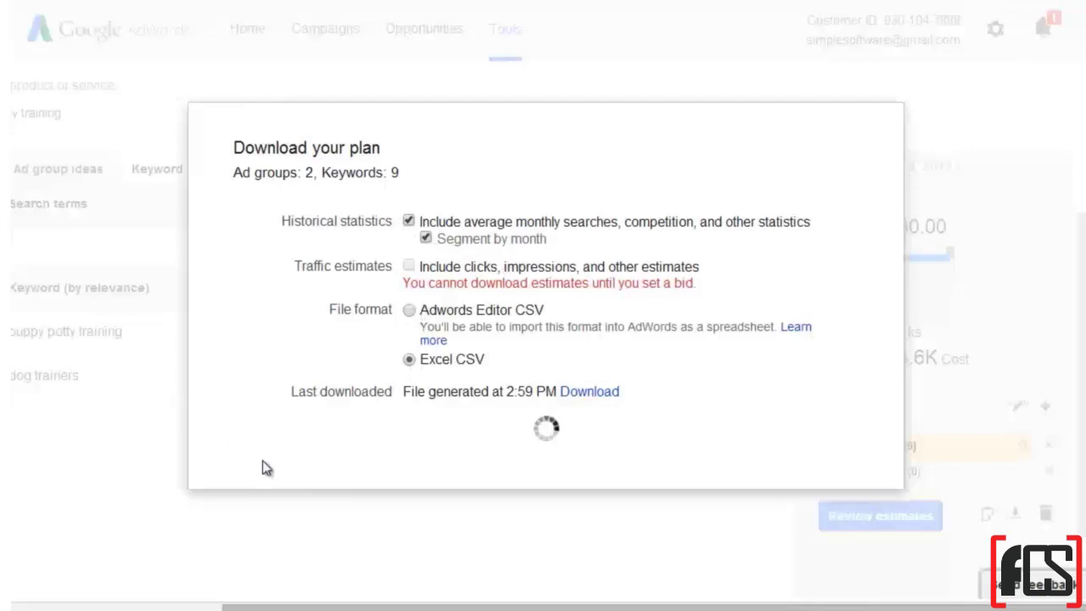
left_click(494, 358)
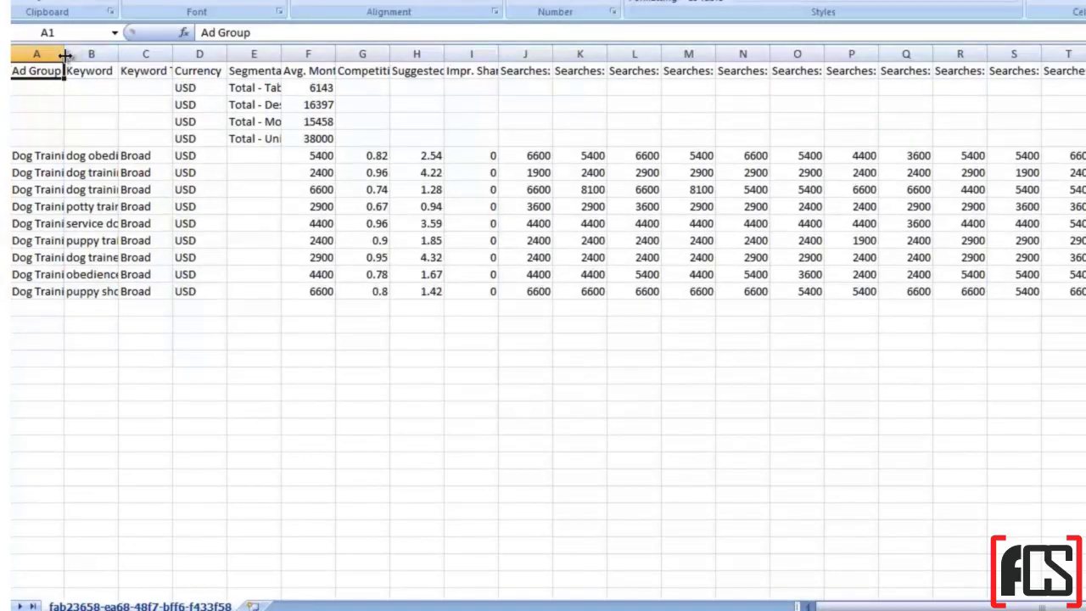
Widen the Ad Group, average monthly searches and competition columns of the exported sheet, and review the columns up to impression share.
left_click_drag(64, 56, 95, 58)
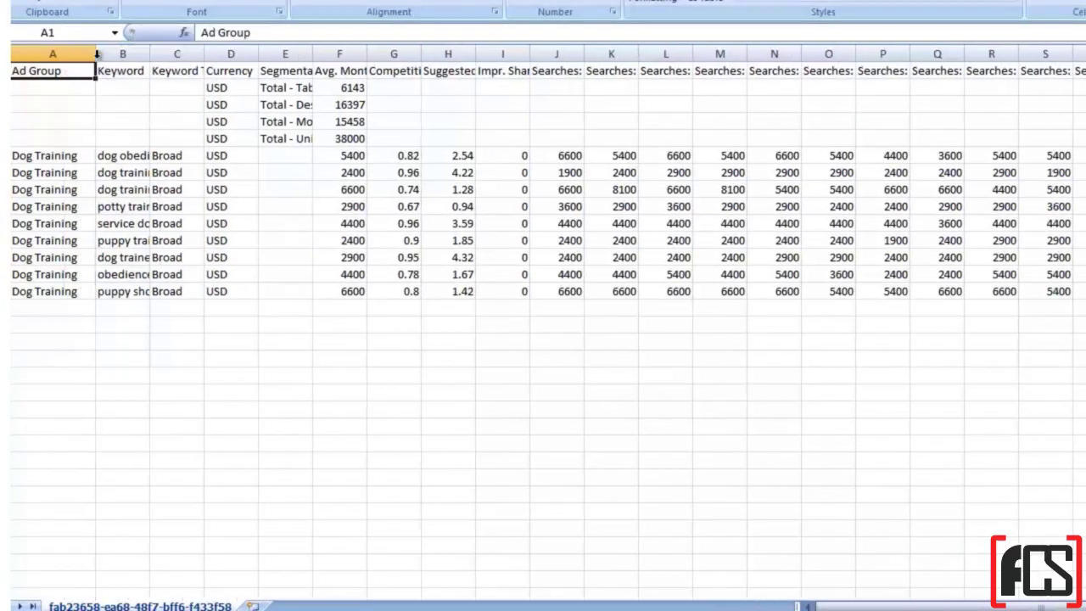
left_click(176, 53)
left_click(240, 55)
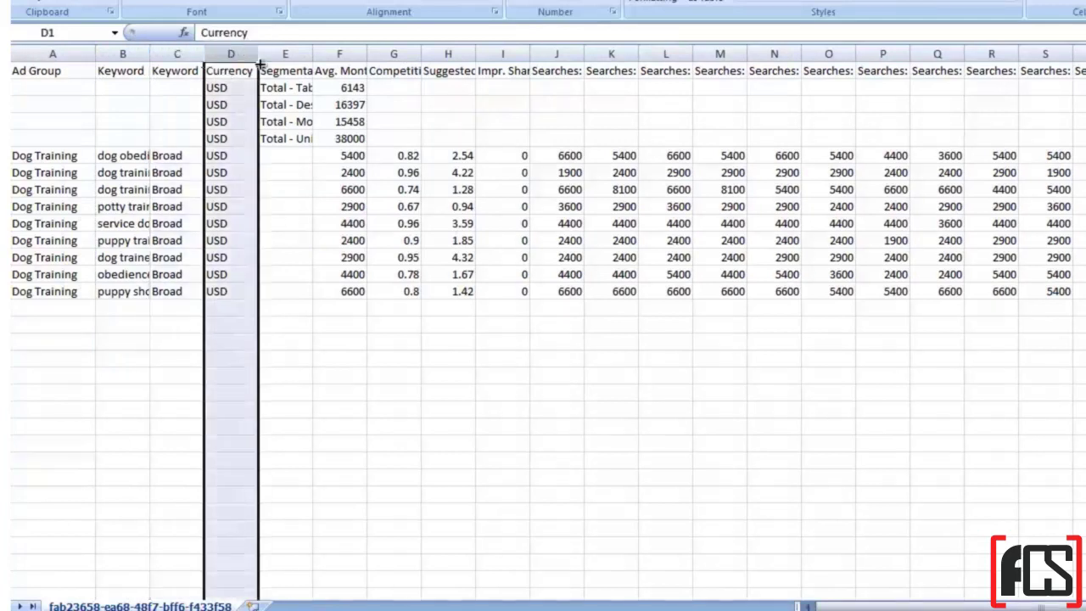
left_click(287, 54)
left_click(341, 55)
left_click_drag(367, 55, 479, 55)
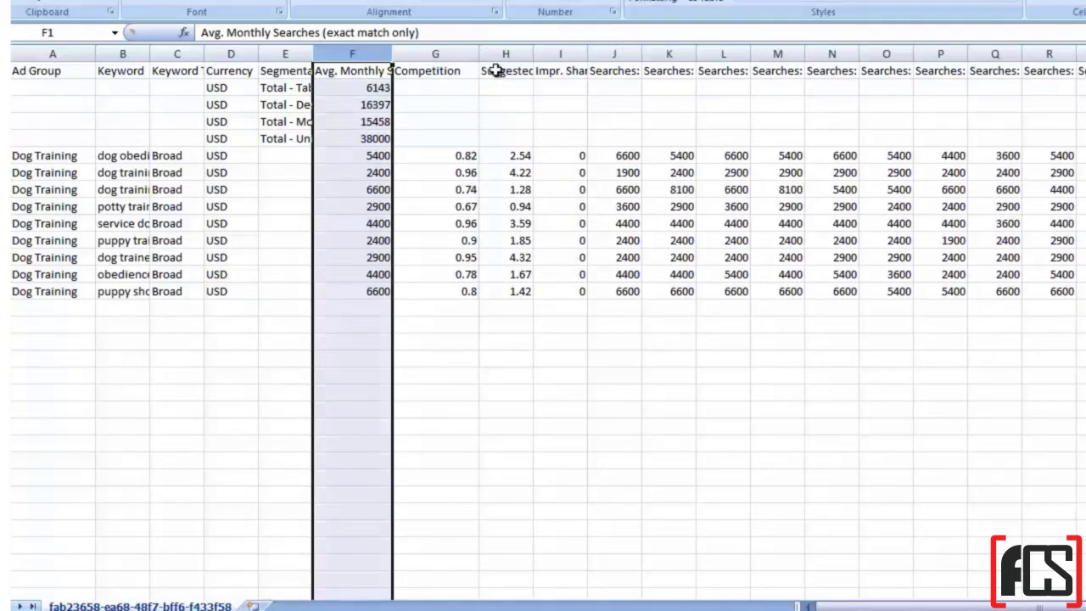
left_click(503, 54)
left_click(560, 53)
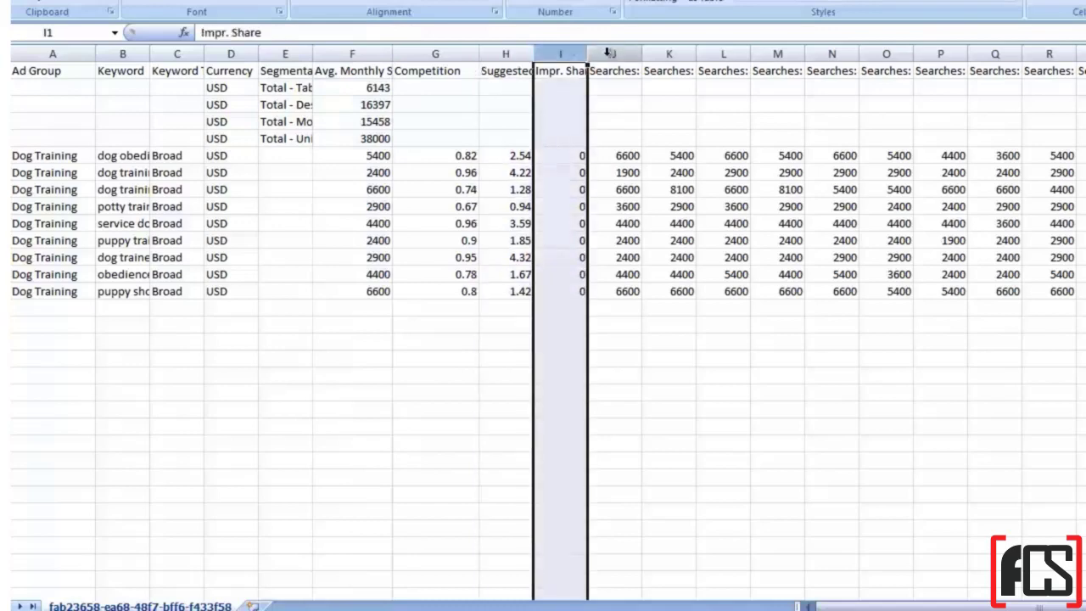
Widen the monthly search columns evenly, starting from Searches: May 2013, and review the month-by-month figures.
left_click_drag(628, 53, 1069, 83)
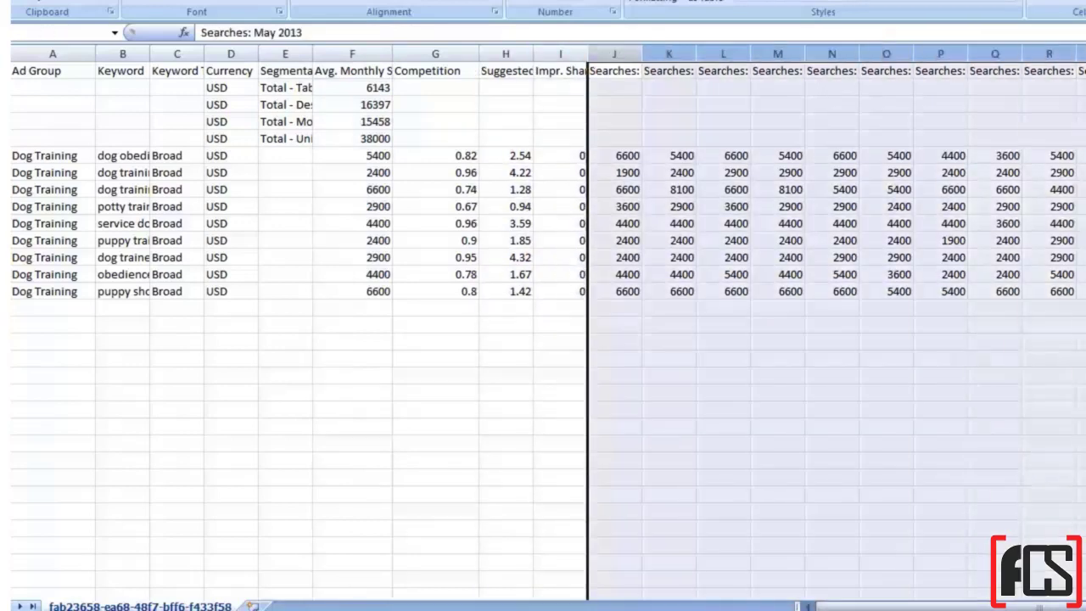
left_click_drag(643, 54, 695, 46)
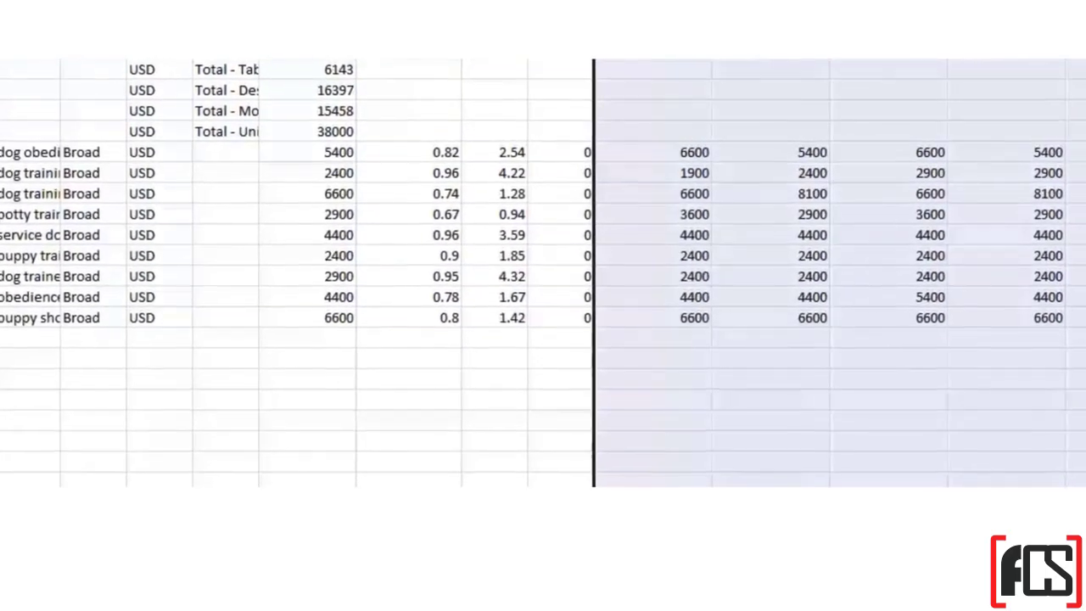
scroll(543, 276, "right", 10)
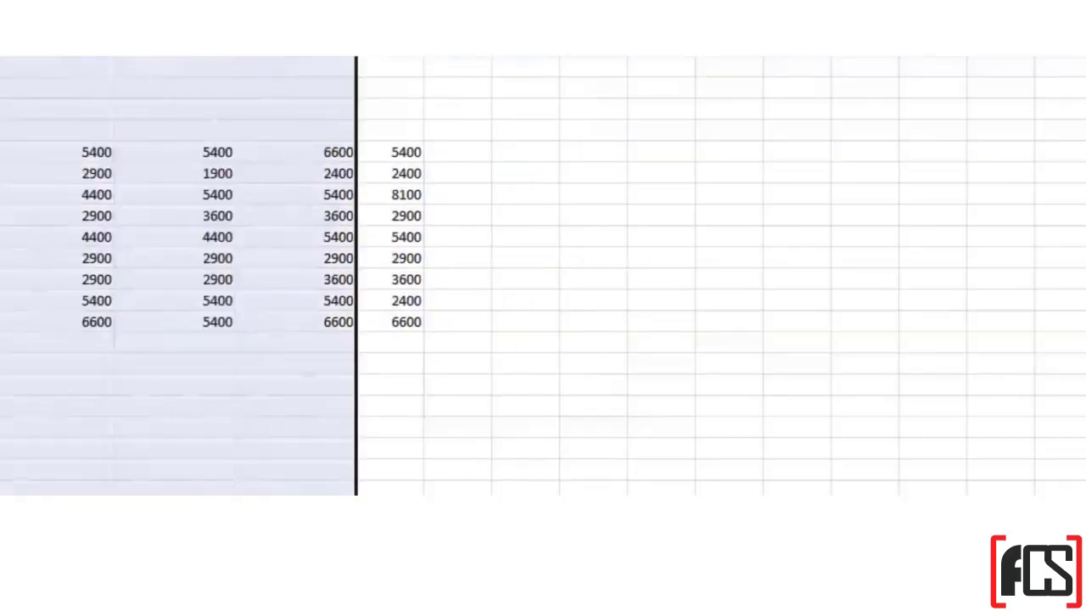
left_click_drag(356, 59, 433, 59)
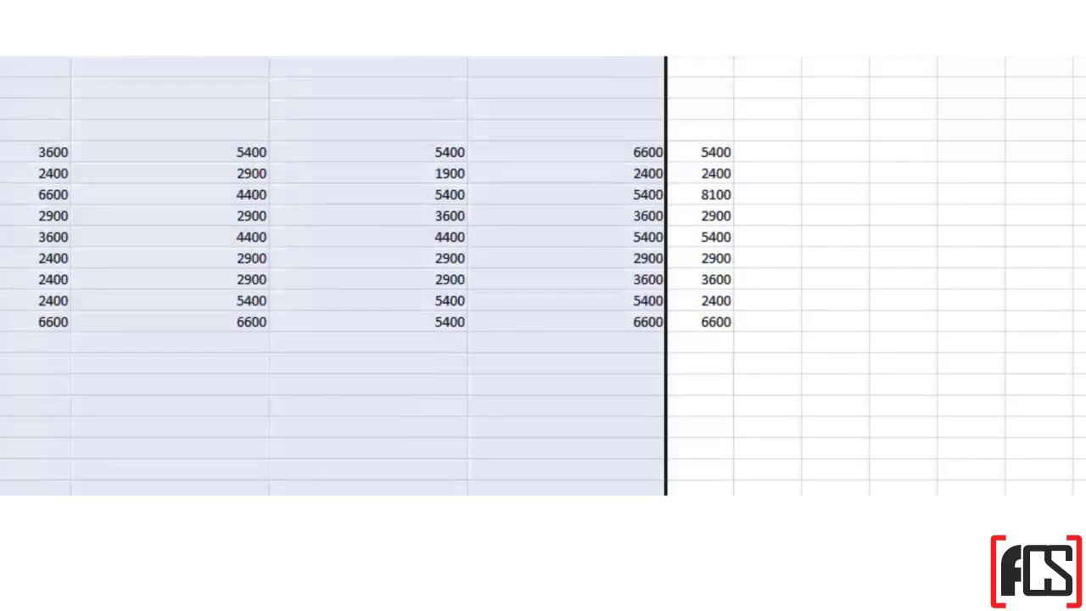
scroll(543, 275, "left", 5)
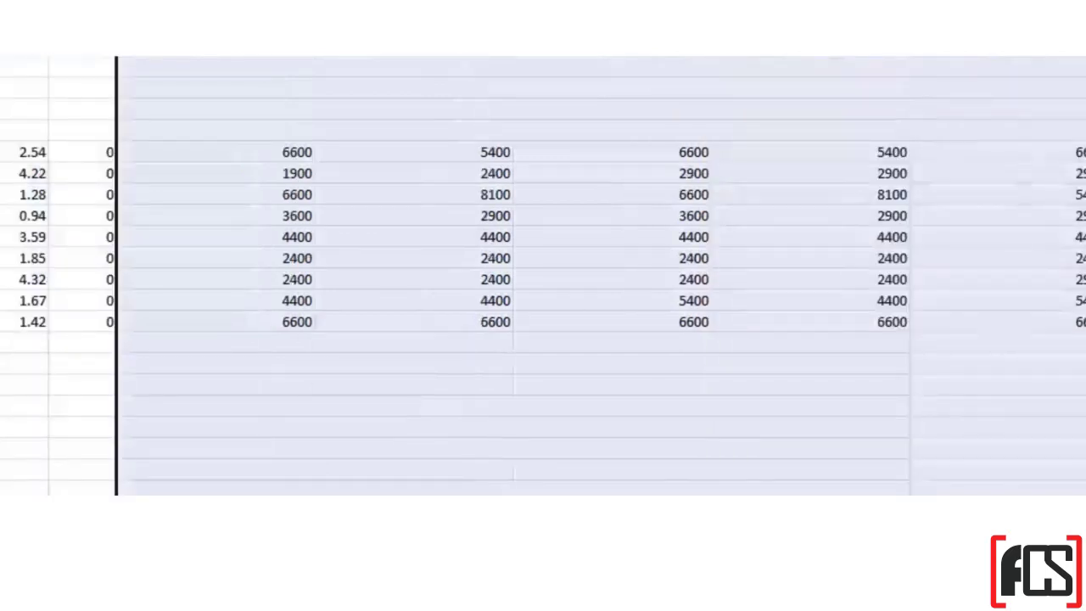
left_click(215, 56)
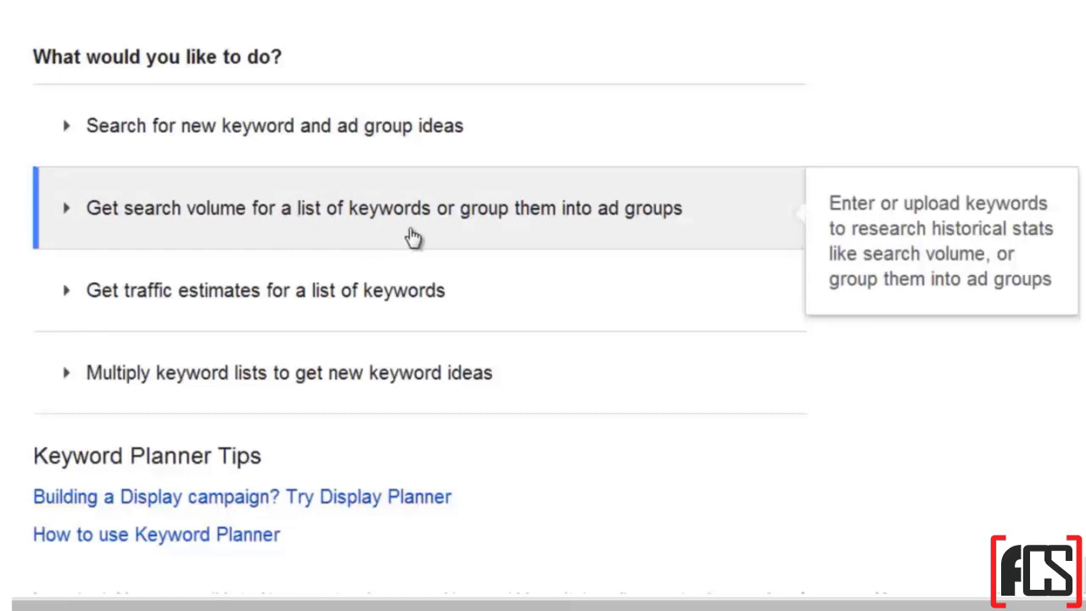
Open the Keyword Planner form for getting search volume for a list of keywords or grouping them into ad groups.
left_click(718, 223)
scroll(686, 249, "down", 2)
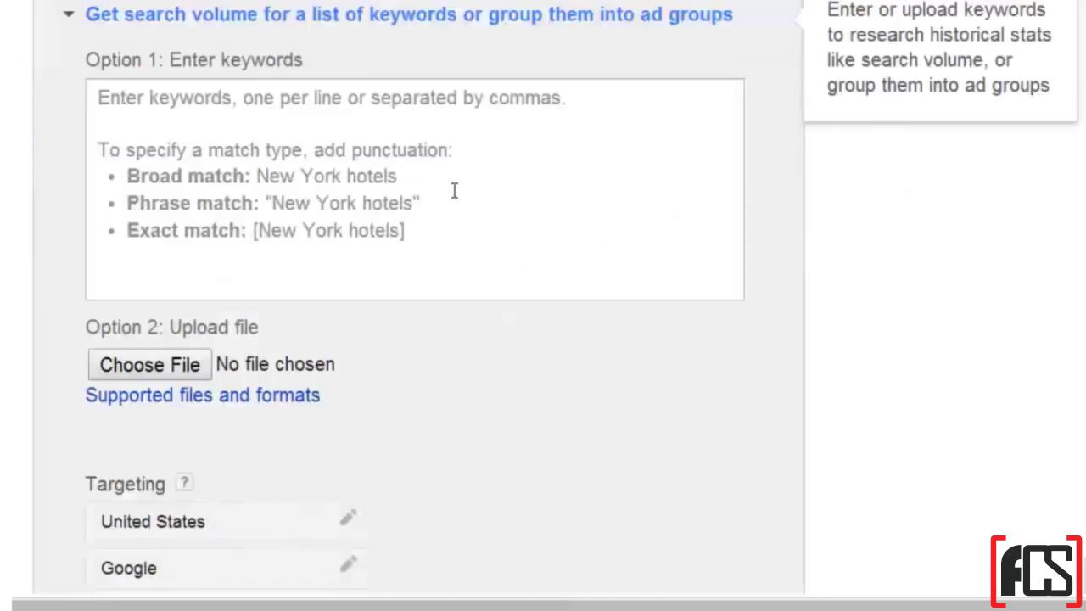
left_click(433, 183)
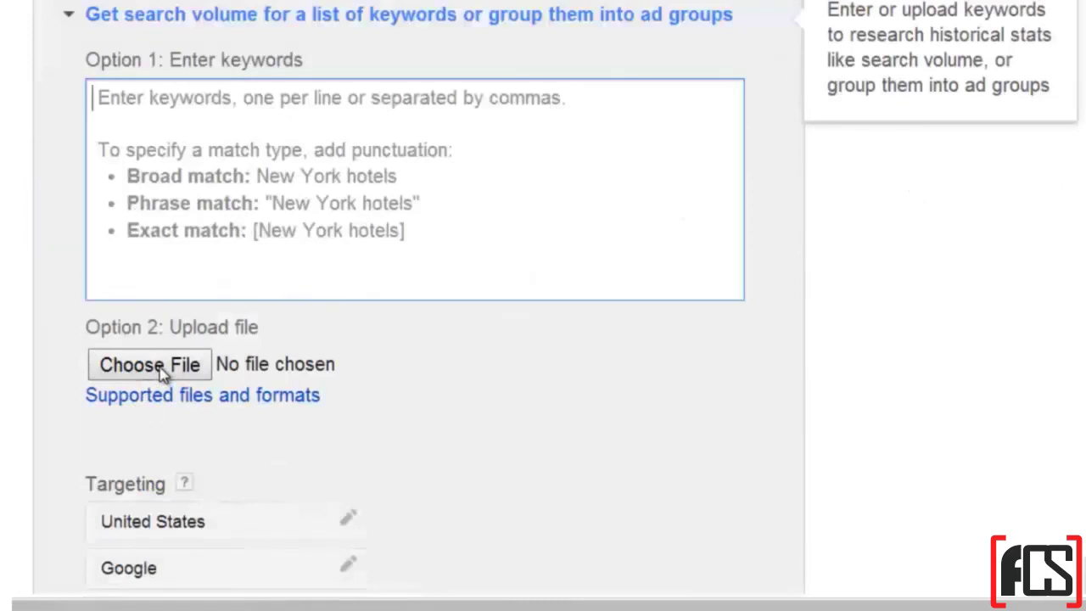
scroll(164, 373, "up", 1)
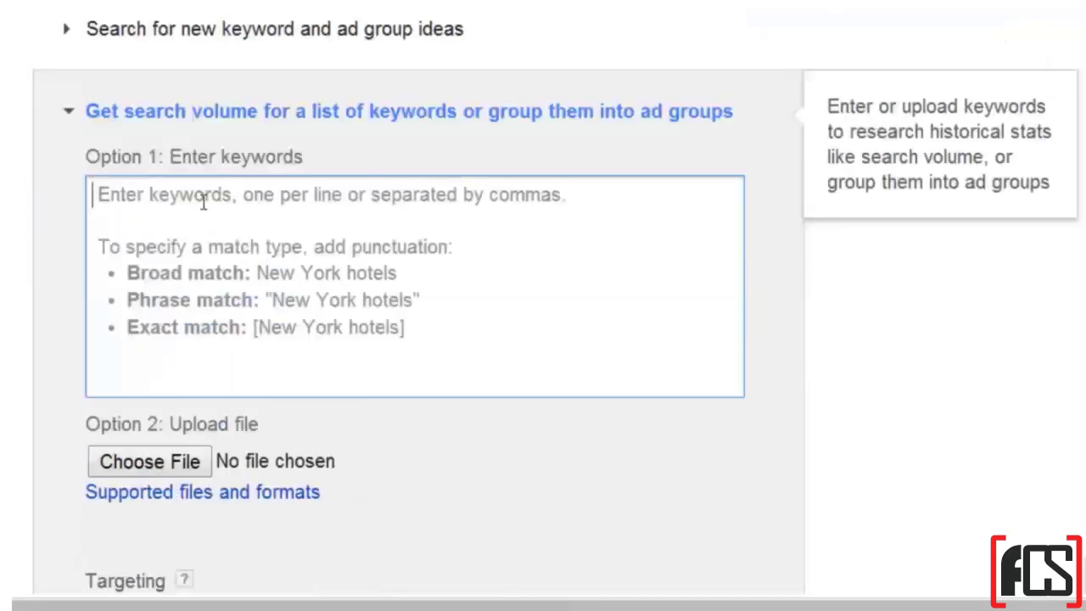
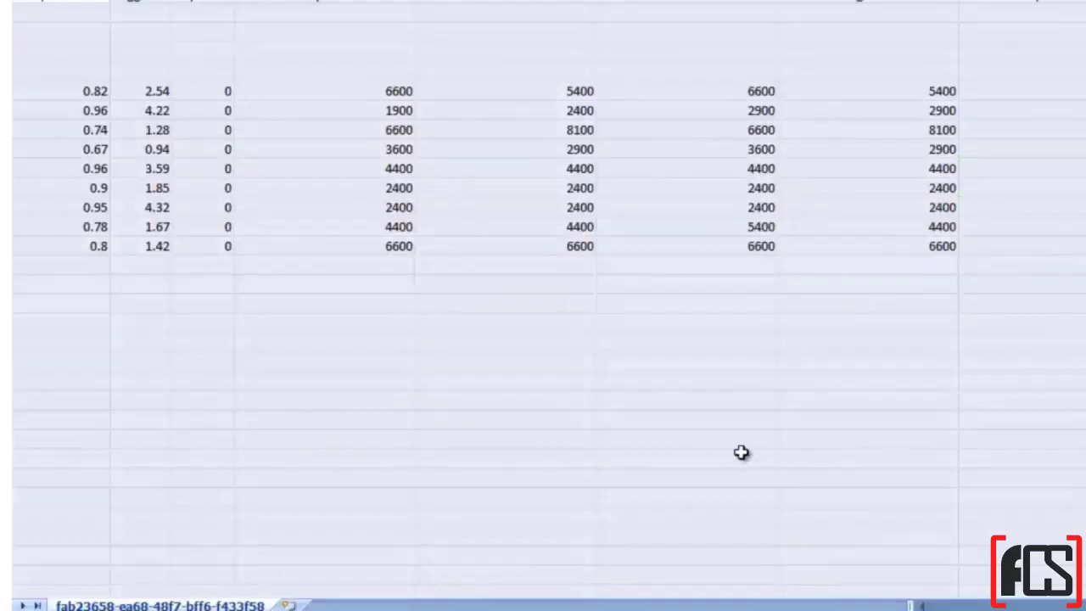
Widen the Keyword column of the exported Excel sheet so the full keywords fit.
scroll(473, 607, "left", 6)
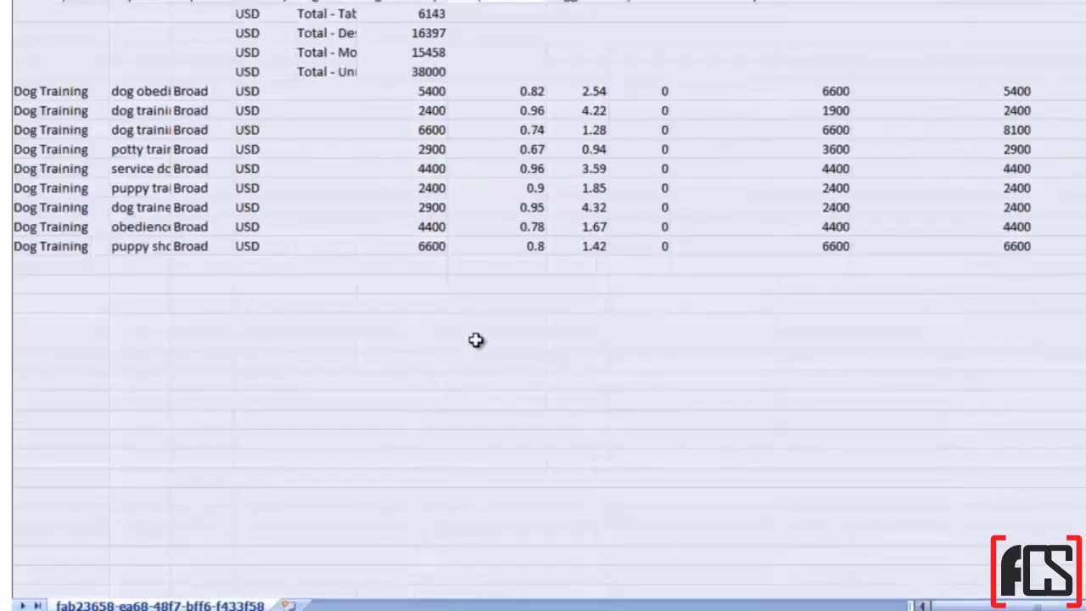
left_click(393, 325)
left_click_drag(171, 5, 308, 5)
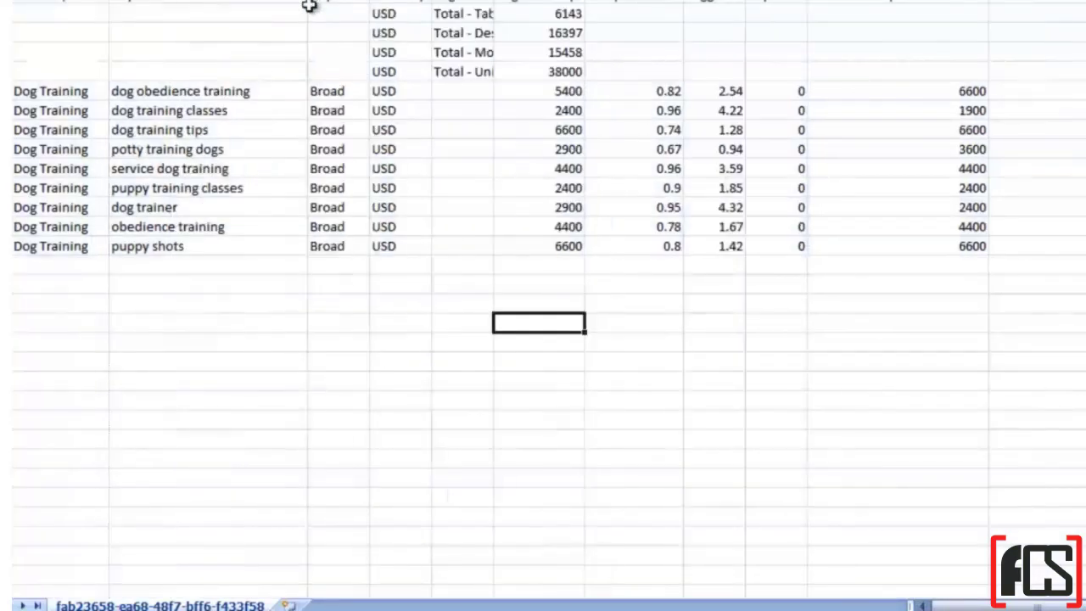
Copy the keywords from "dog obedience training" through "puppy shots" and paste them into Keyword Planner's keyword entry box without a trailing blank line.
left_click_drag(227, 92, 216, 251)
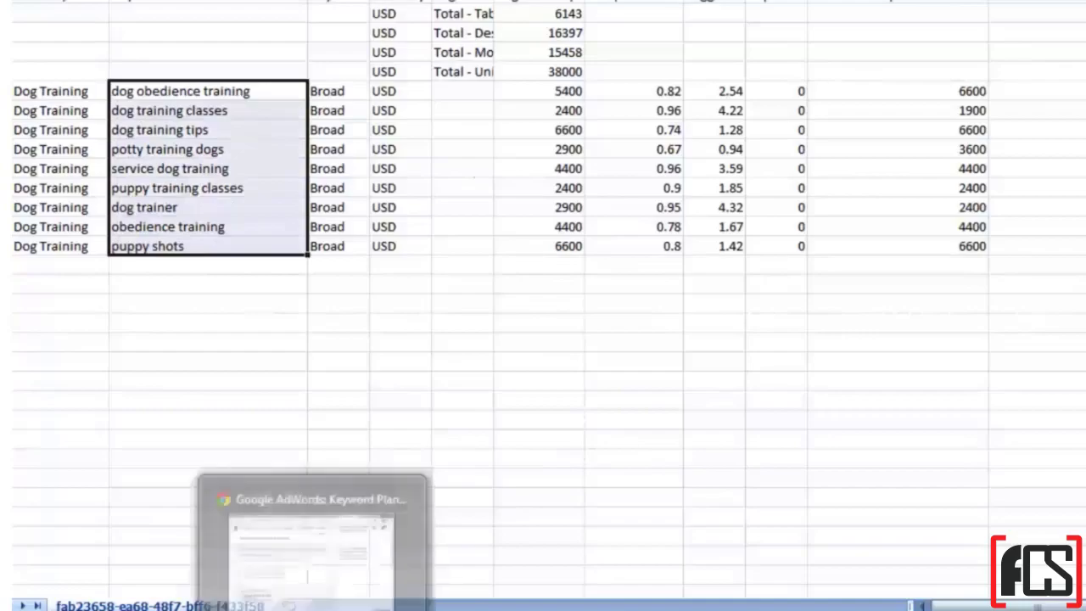
left_click(403, 607)
key("alt+Tab")
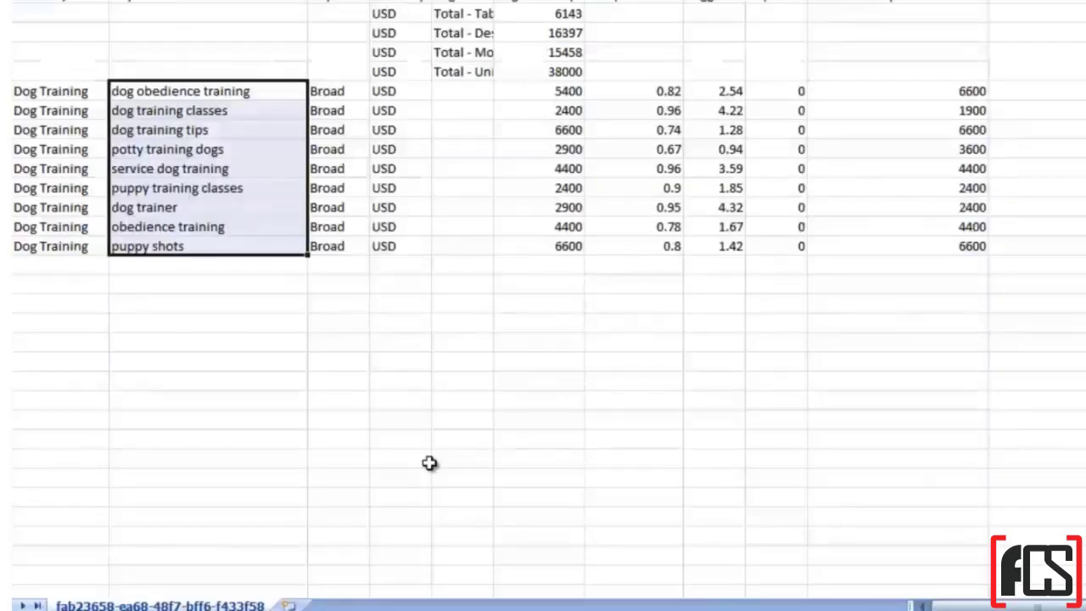
key("ctrl+c")
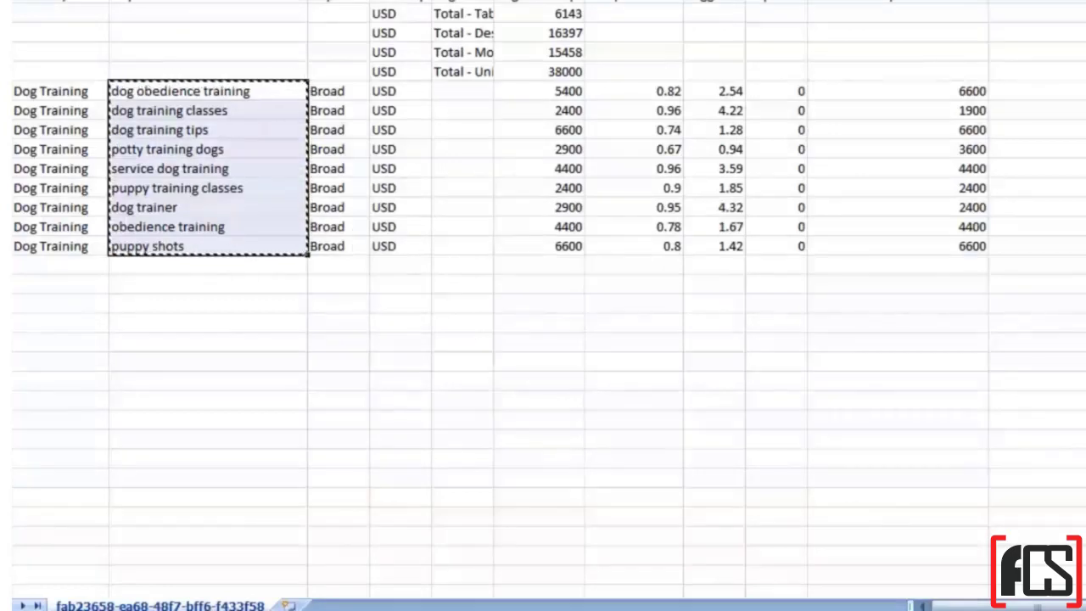
key("alt+Tab")
left_click(287, 261)
key("ctrl+v")
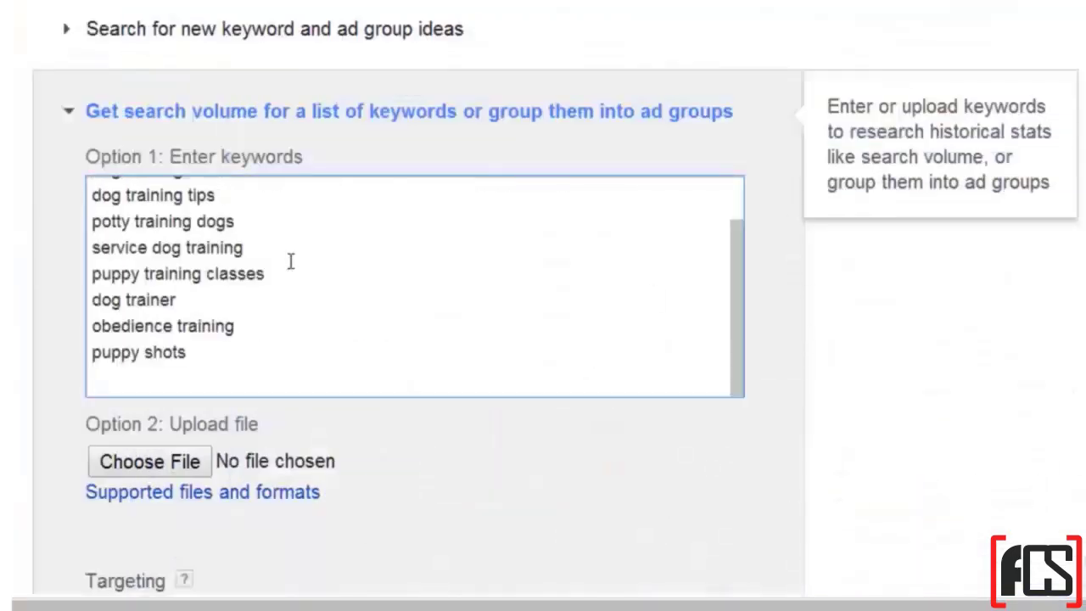
key("BackSpace")
Turn the first keyword in the list into the exact match [dog obedience training].
key("Up")
key("Up")
key("Up")
key("Up")
key("Up")
key("Up")
key("Up")
key("Up")
key("Up")
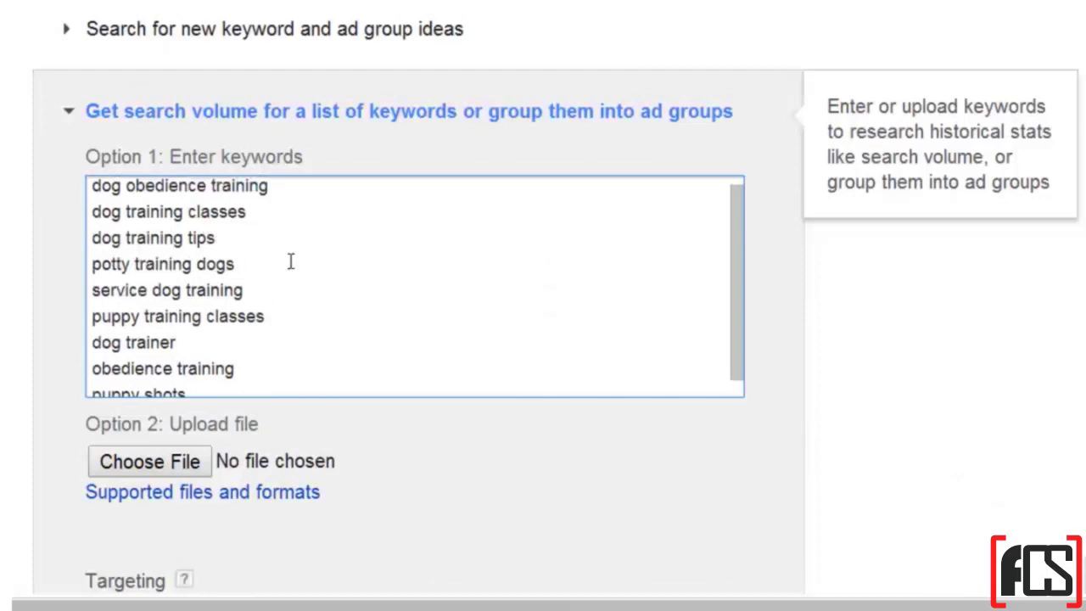
type("[")
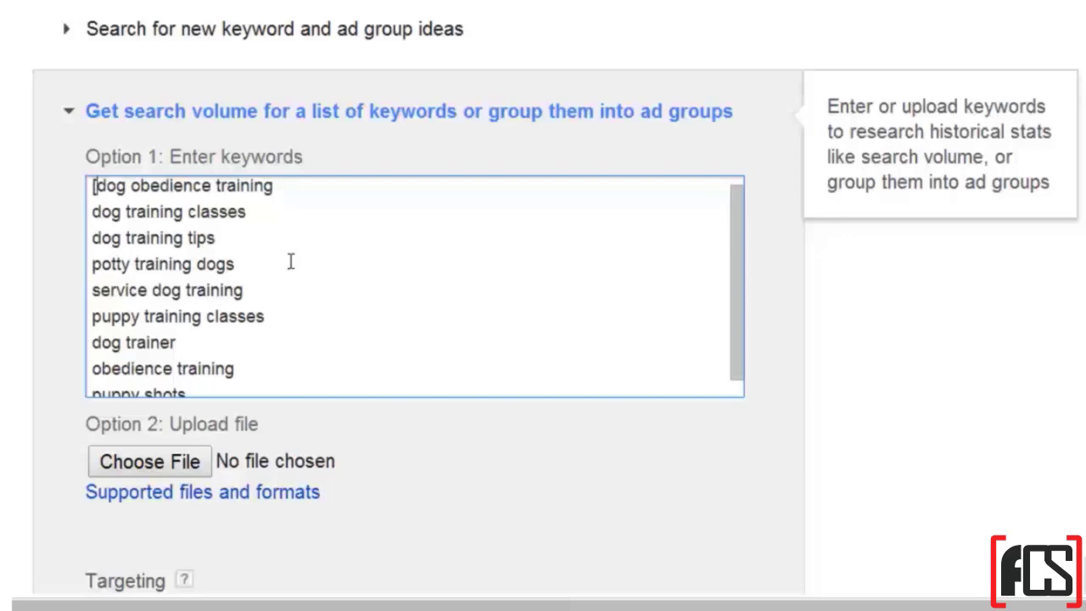
key("shift+End")
key("End")
type("]")
Add the phrase match "dog obedience training" in quotation marks on a new line below the exact match.
key("Return")
type("\"")
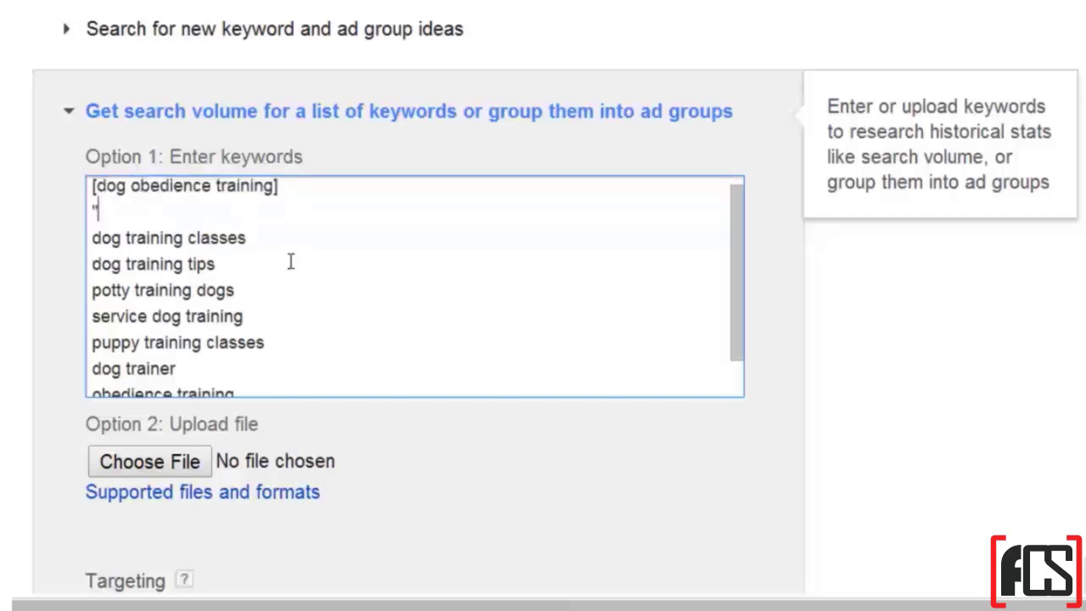
key("ctrl+v")
type("\"")
key("Return")
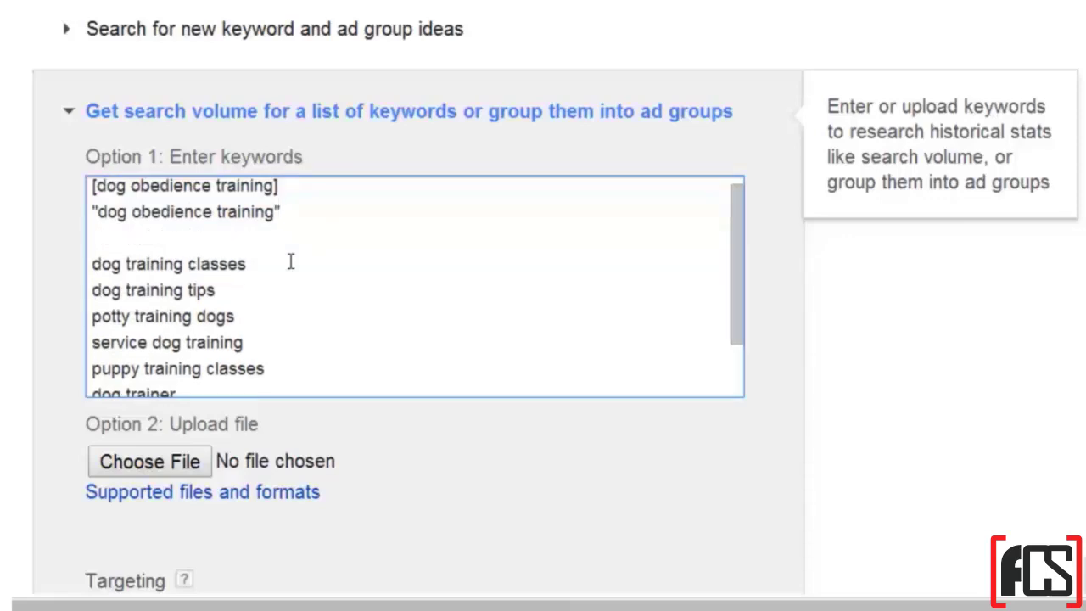
Add the unpunctuated broad match dog obedience training below the phrase match, and highlight the three match-type variants together.
key("ctrl+v")
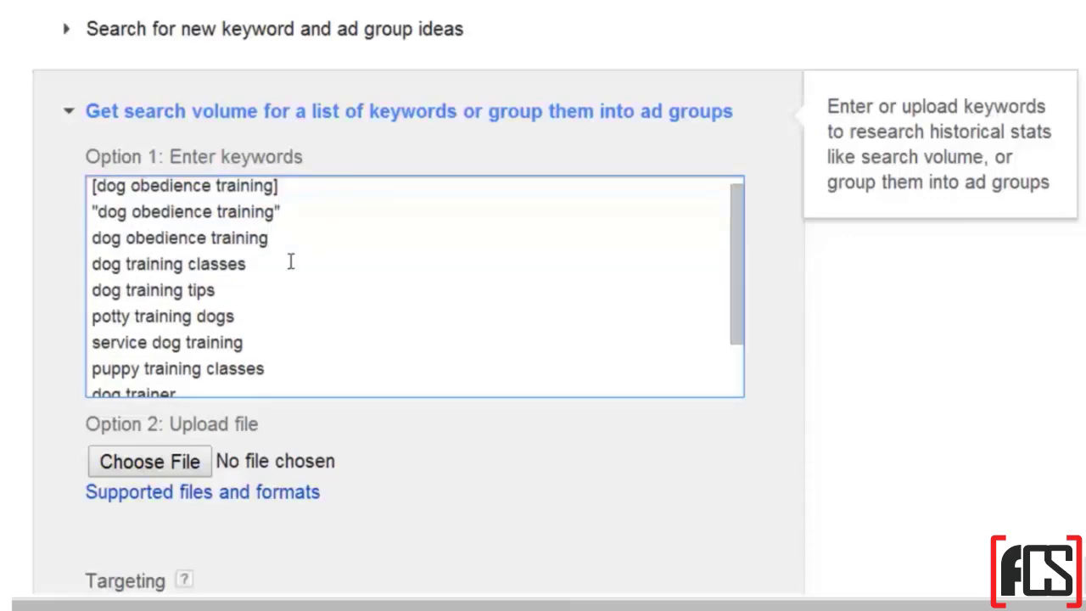
key("Return")
key("Up")
key("Up")
key("Up")
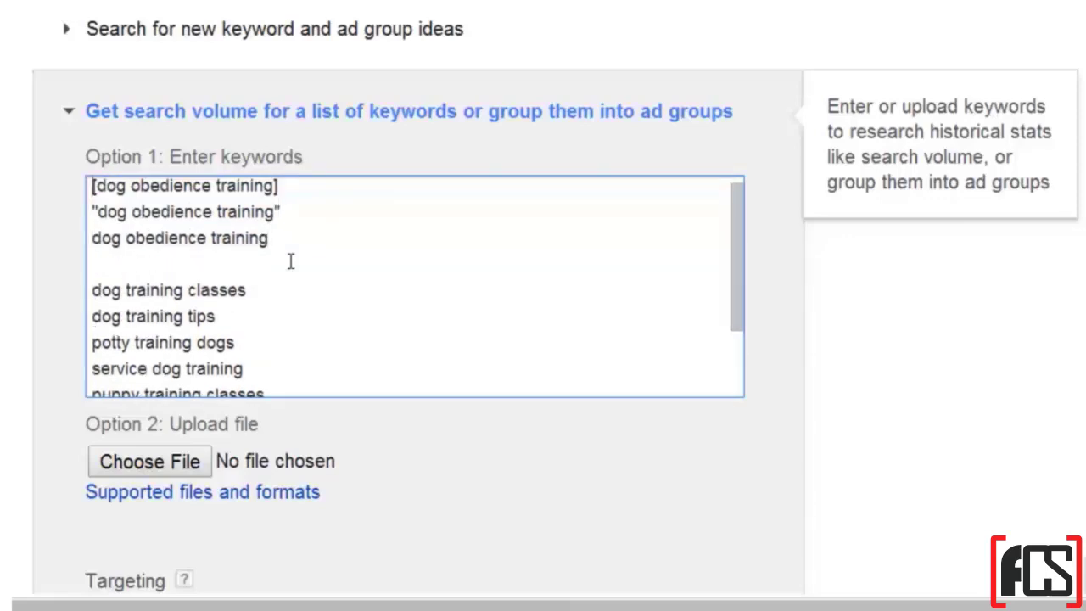
key("shift+Down")
key("shift+Down")
key("shift+Down")
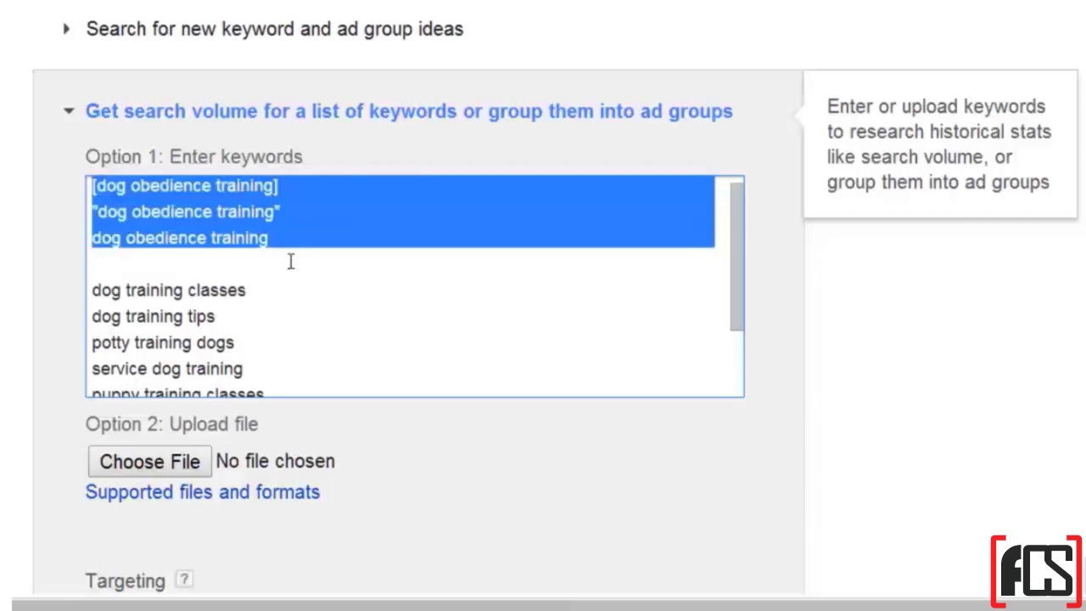
key("Left")
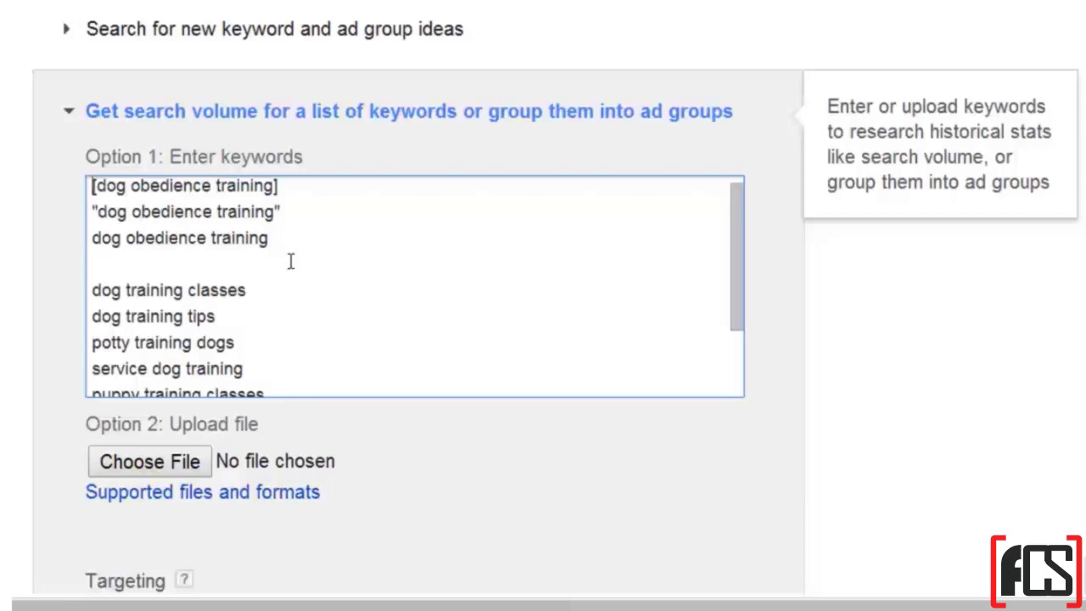
Delete the broad match dog obedience training line from the keyword list.
key("Down")
key("Down")
key("End")
key("shift+Home")
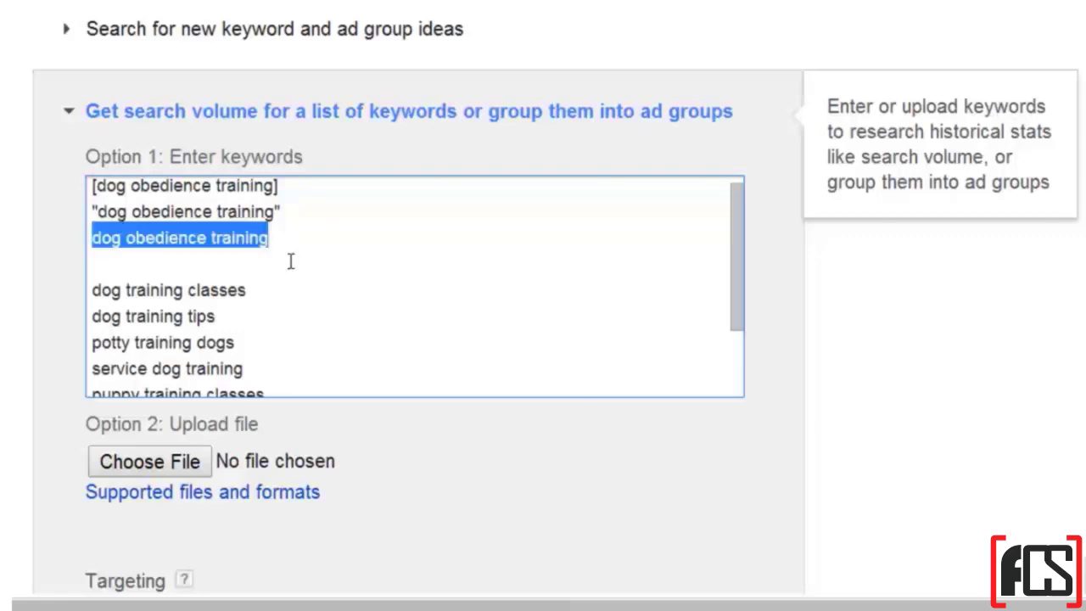
key("BackSpace")
key("BackSpace")
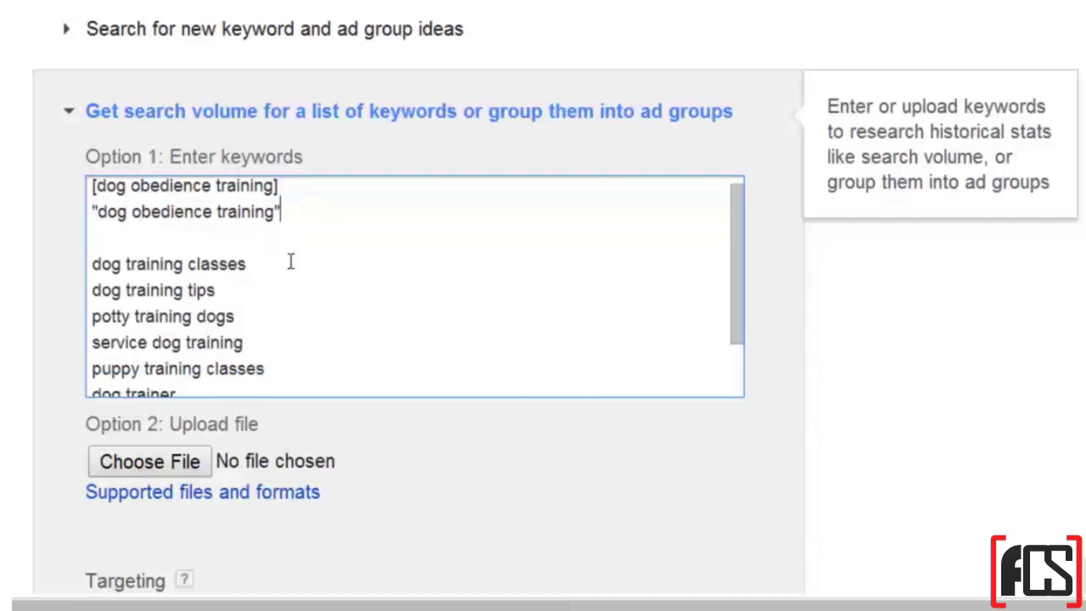
Replace "dog" with "puppy" in both the exact match and phrase match obedience training keywords.
key("Up")
key("Home")
key("Right")
key("ctrl+shift+Right")
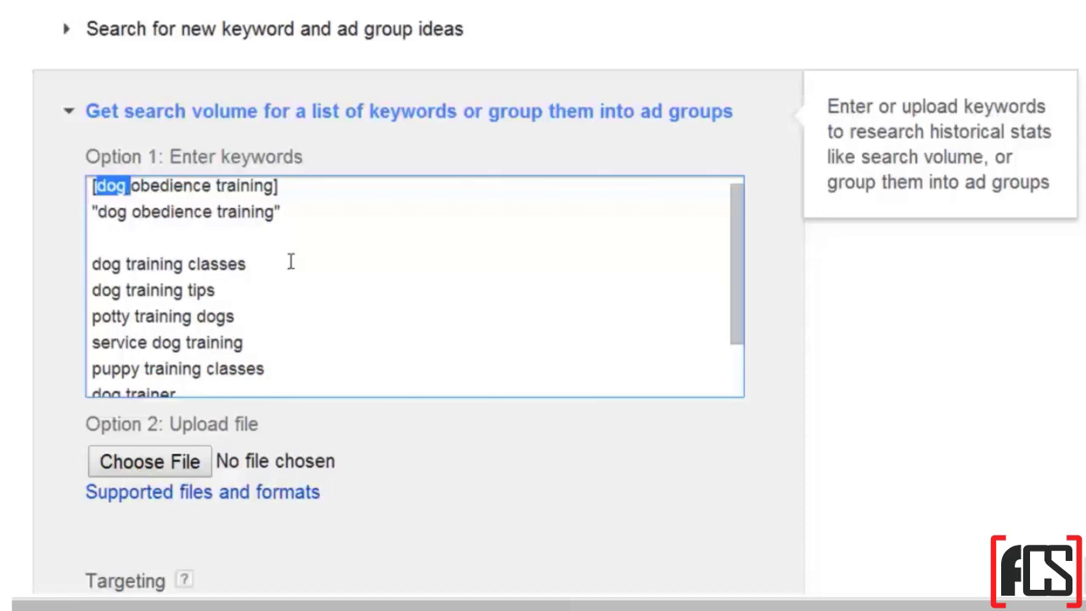
type("puppy")
key("Down")
key("Left")
key("Left")
key("ctrl+shift+Left")
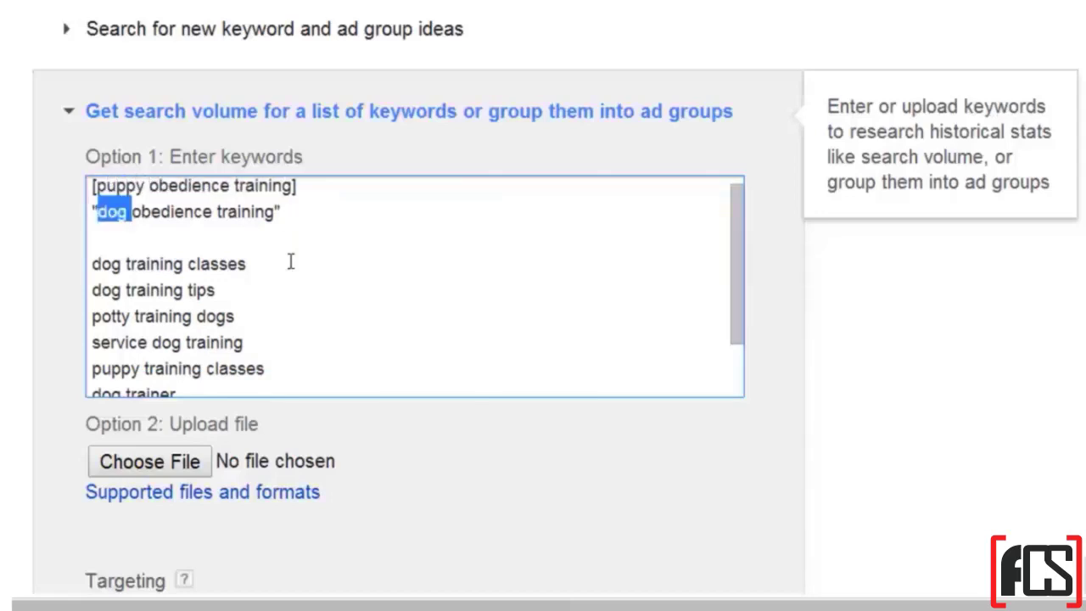
type("puppy")
key("End")
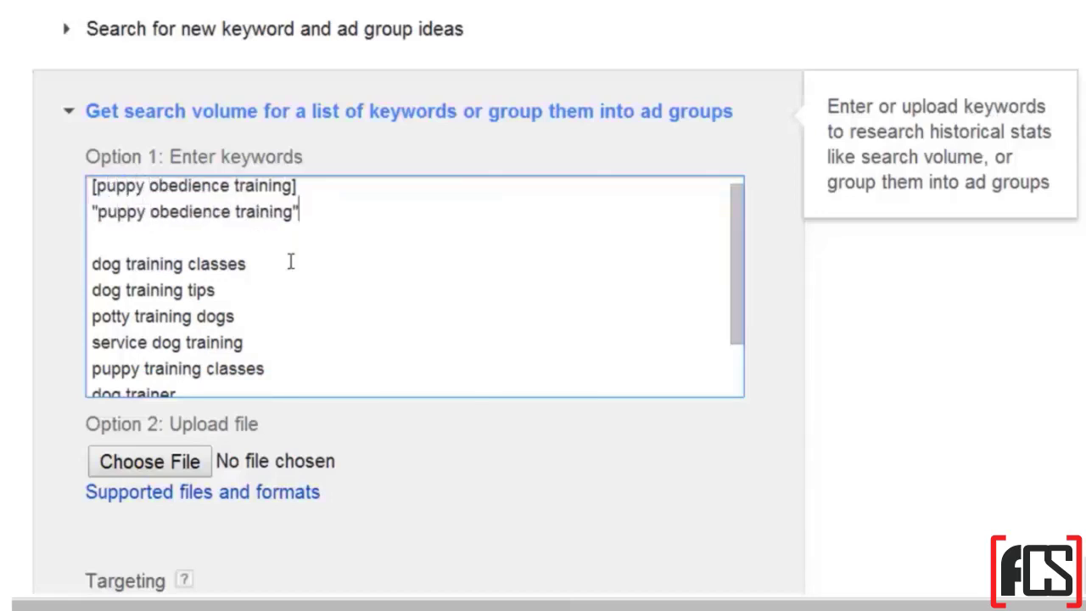
Highlight the exact match and phrase match puppy obedience training lines together.
key("Home")
key("Up")
key("shift+Down")
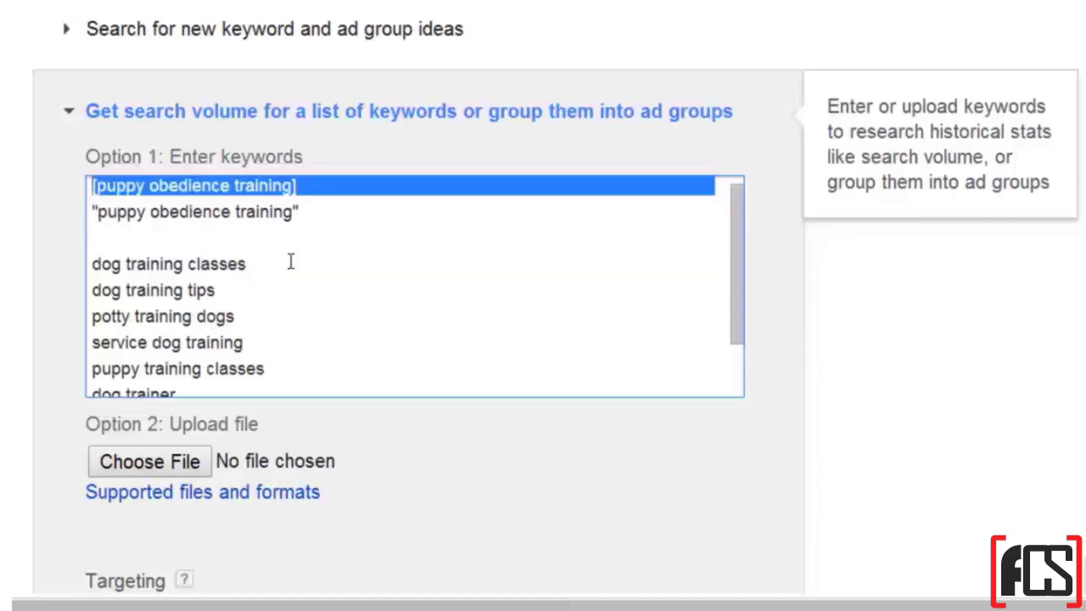
key("shift+Down")
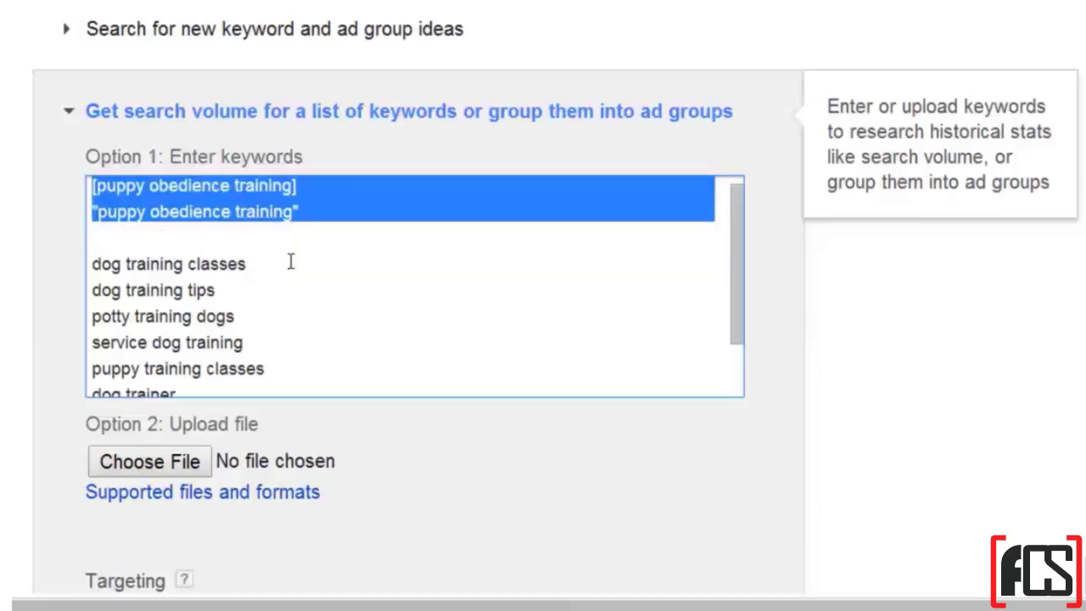
Remove the blank line below the puppy obedience keywords and turn dog training classes into [dog training classes] and "dog training classes" lines.
key("Right")
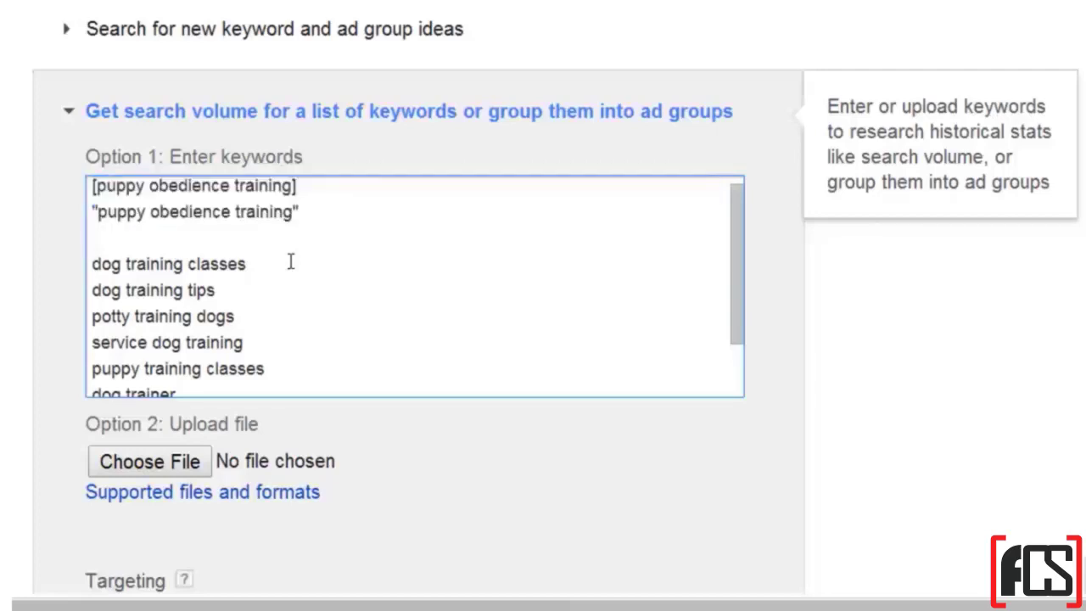
key("Delete")
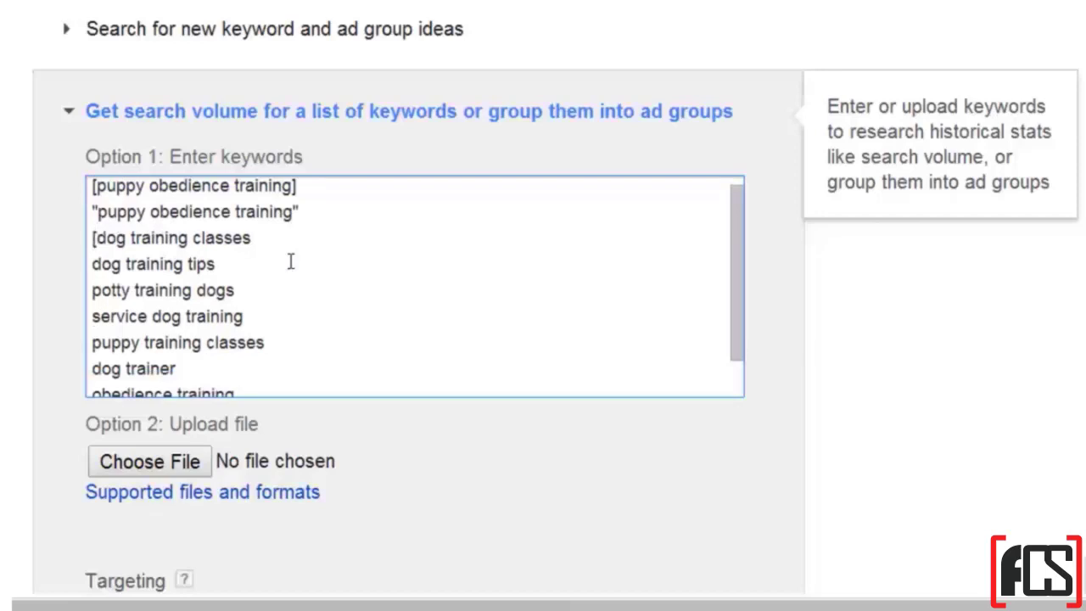
key("shift+End")
key("ctrl+c")
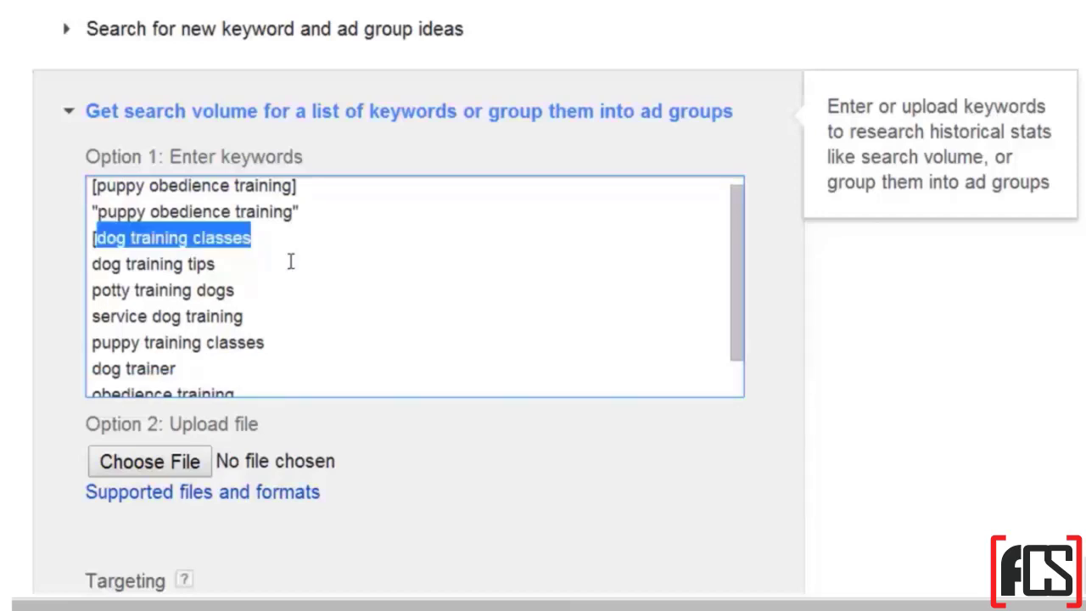
key("End")
key("Return")
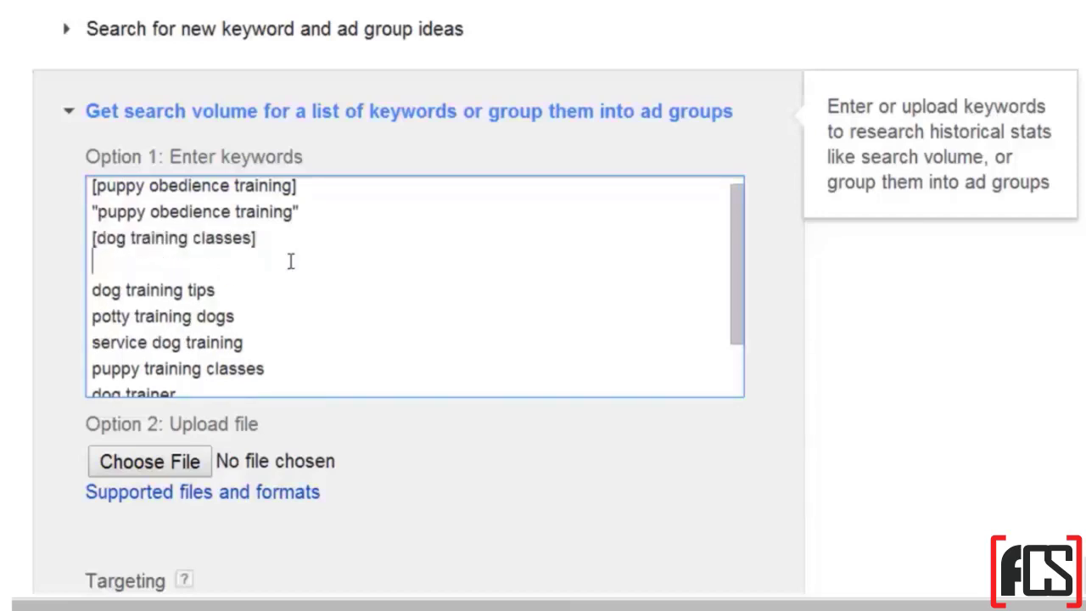
type("\"")
key("ctrl+v")
type("\"")
key("Return")
key("ctrl+v")
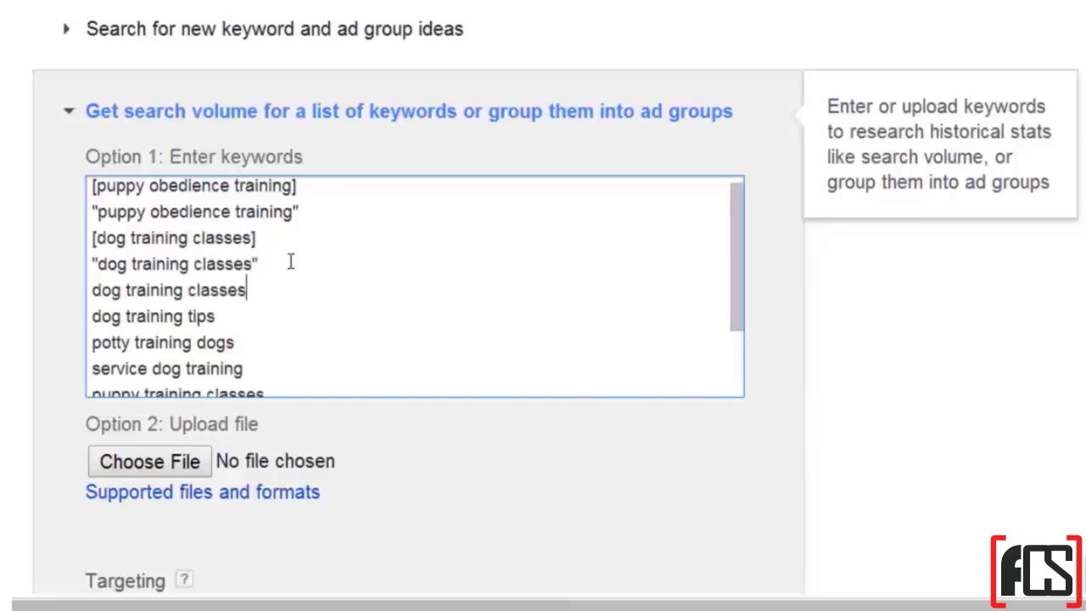
key("shift+Home")
key("BackSpace")
key("BackSpace")
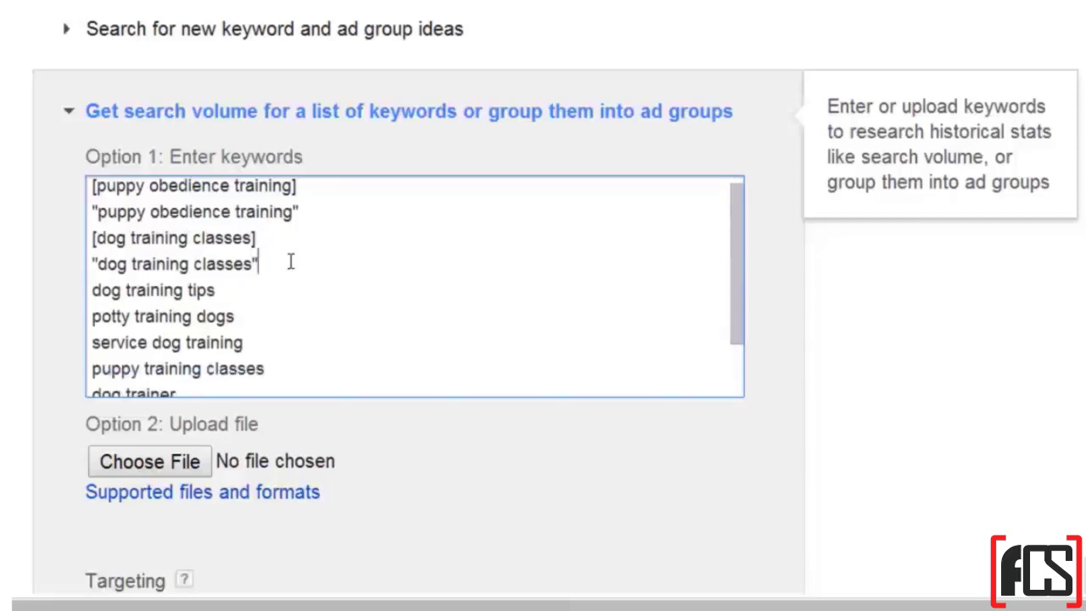
Highlight the entire keyword list down to puppy shots.
left_click(293, 334)
scroll(294, 332, "down", 3)
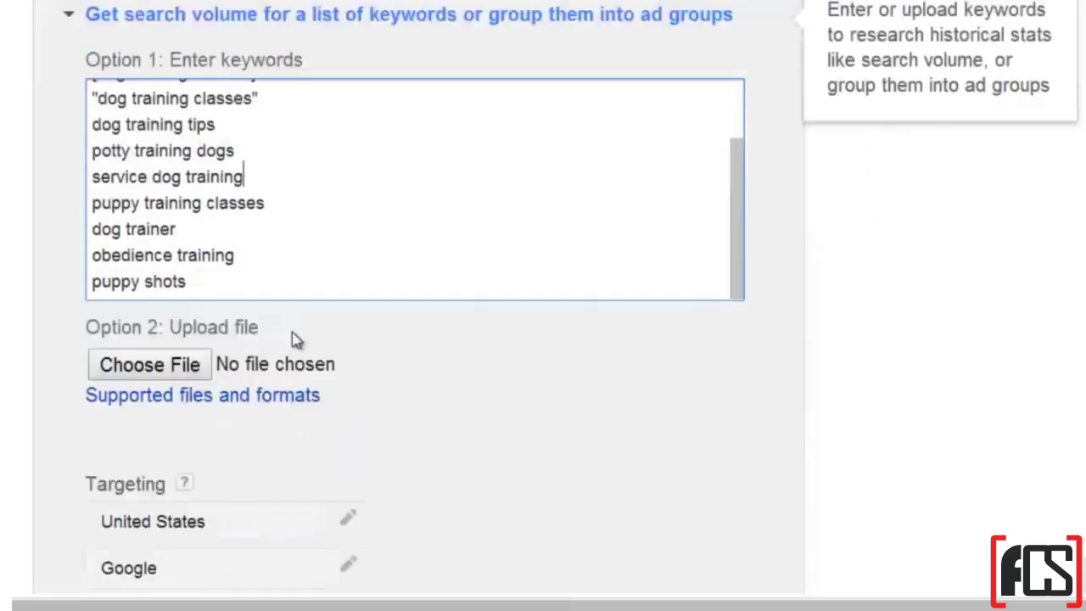
key("ctrl+a")
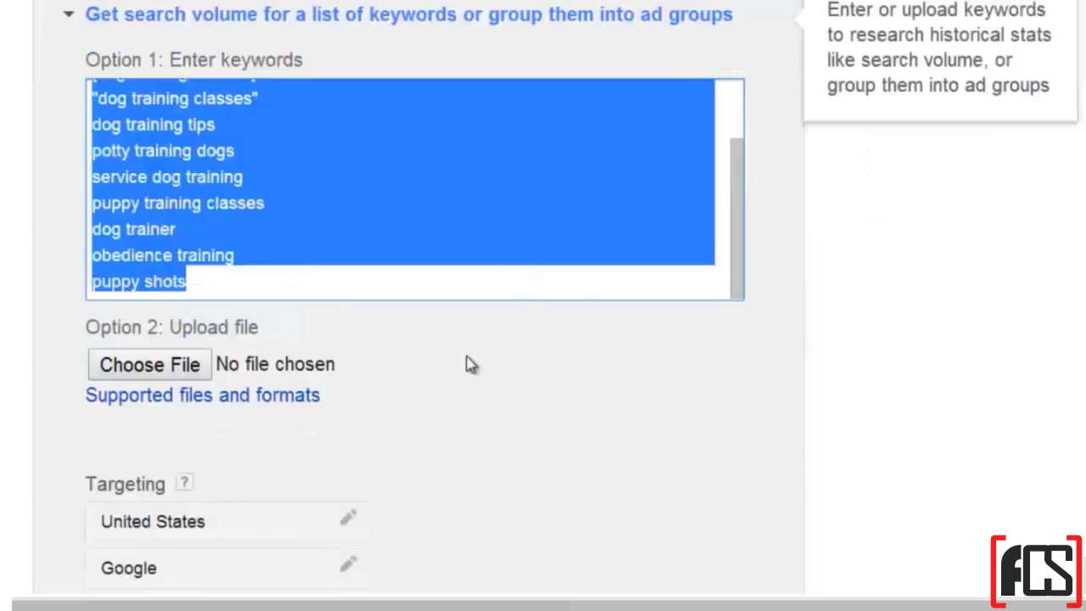
Review the location and Google network targeting settings of the search volume form without changing them.
scroll(458, 365, "down", 3)
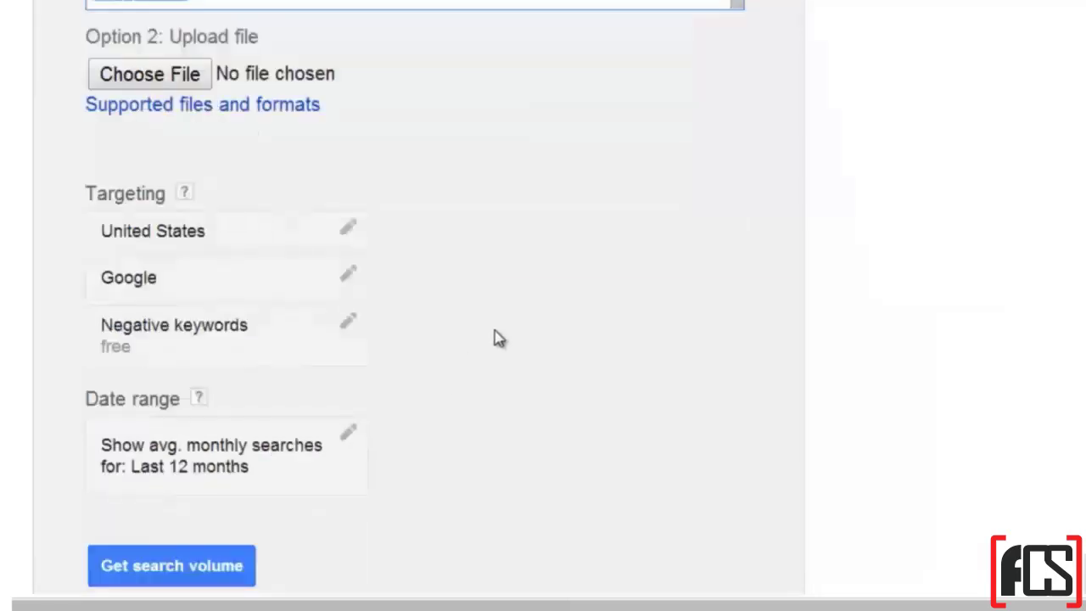
left_click(349, 232)
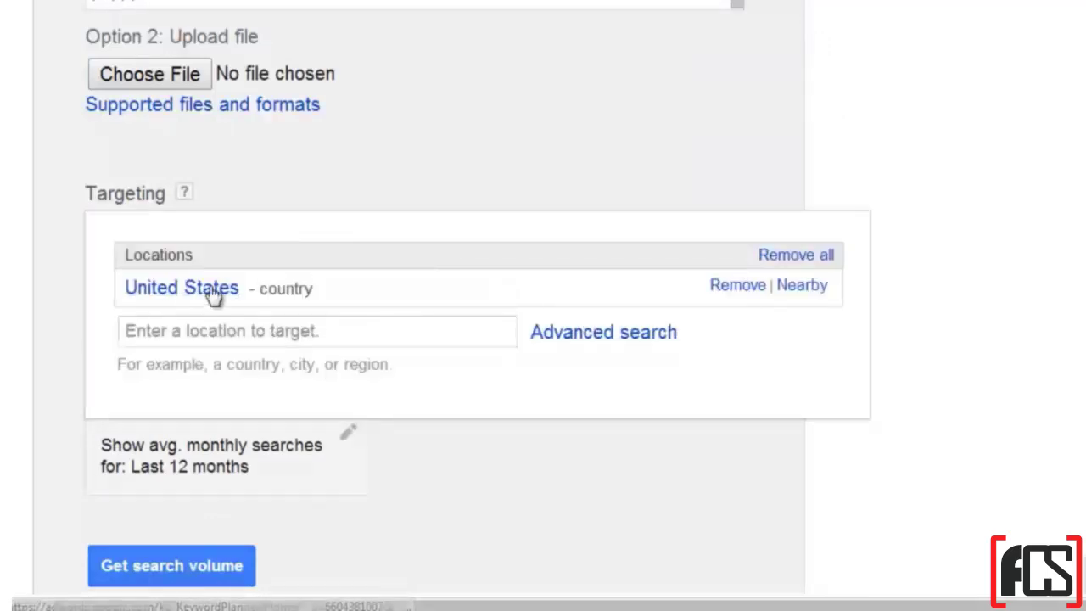
left_click(663, 190)
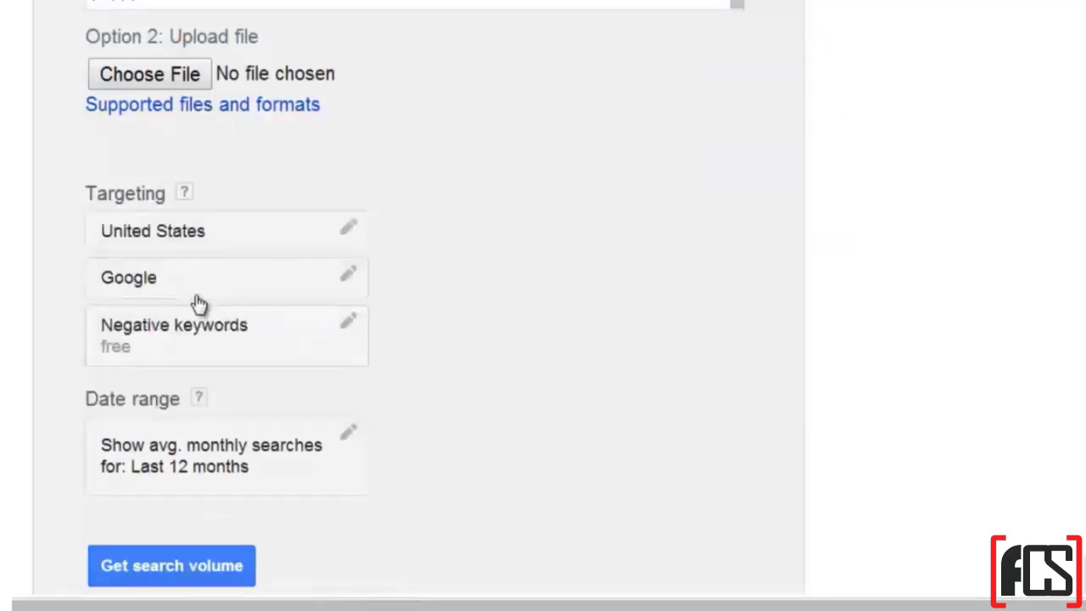
left_click(204, 287)
left_click(713, 206)
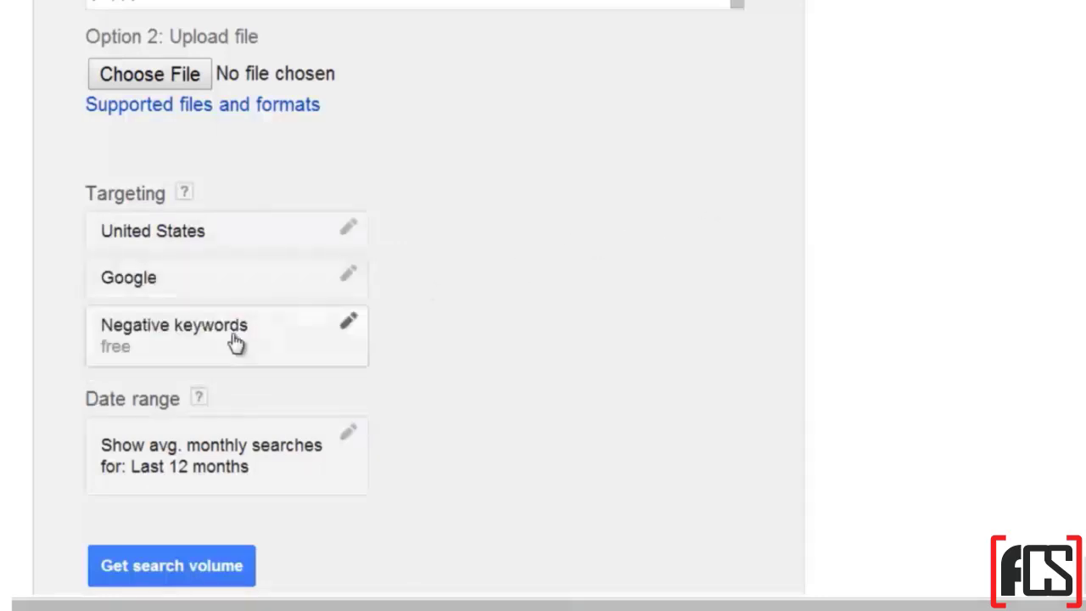
Clear the negative keyword "free" and get the search volume for the keyword list.
left_click(204, 344)
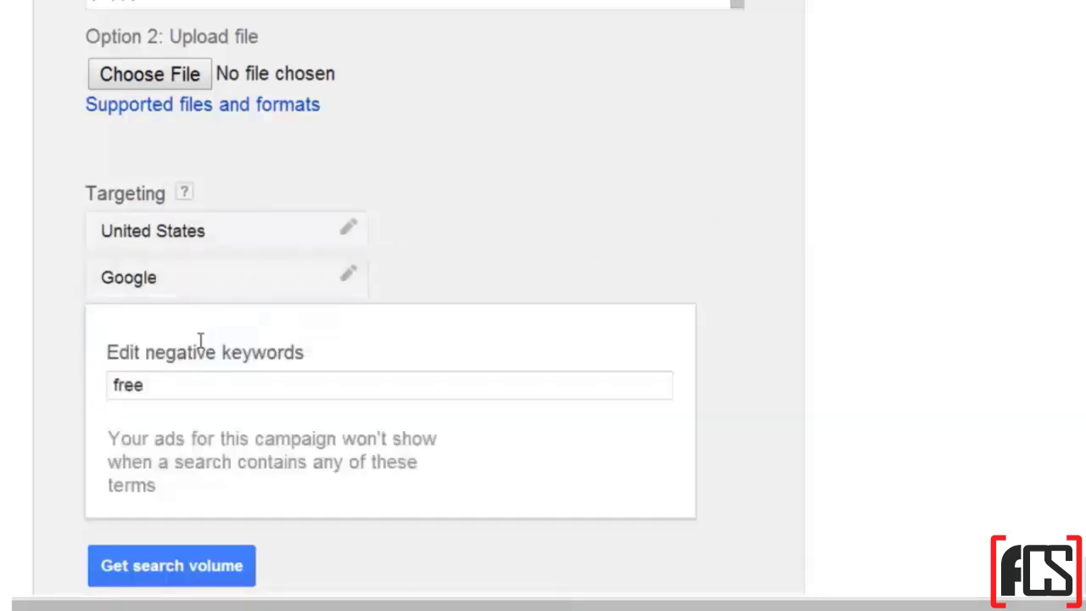
double_click(176, 392)
key("BackSpace")
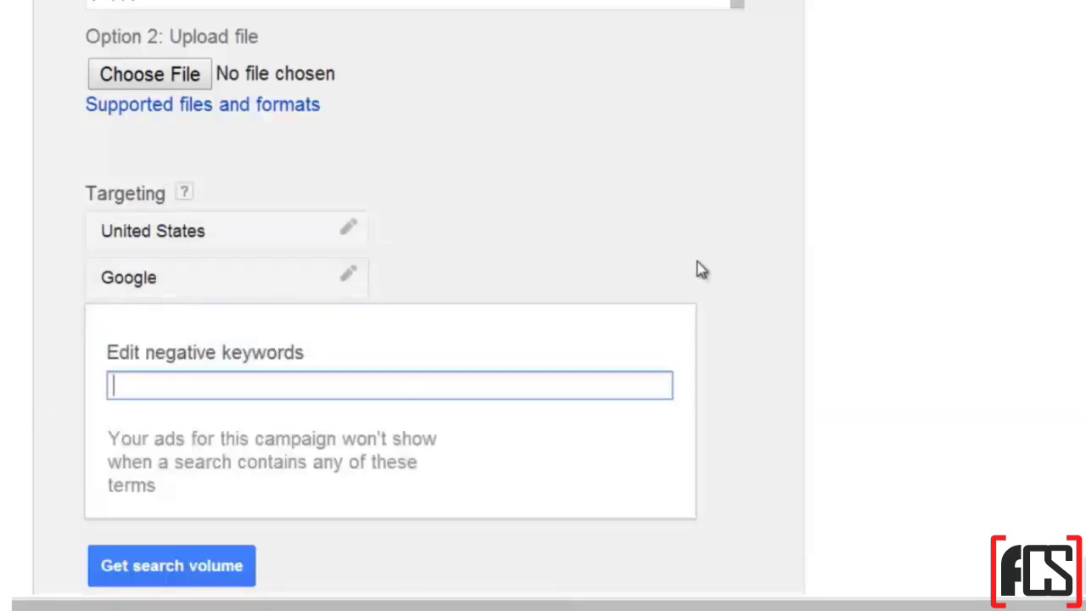
left_click(735, 270)
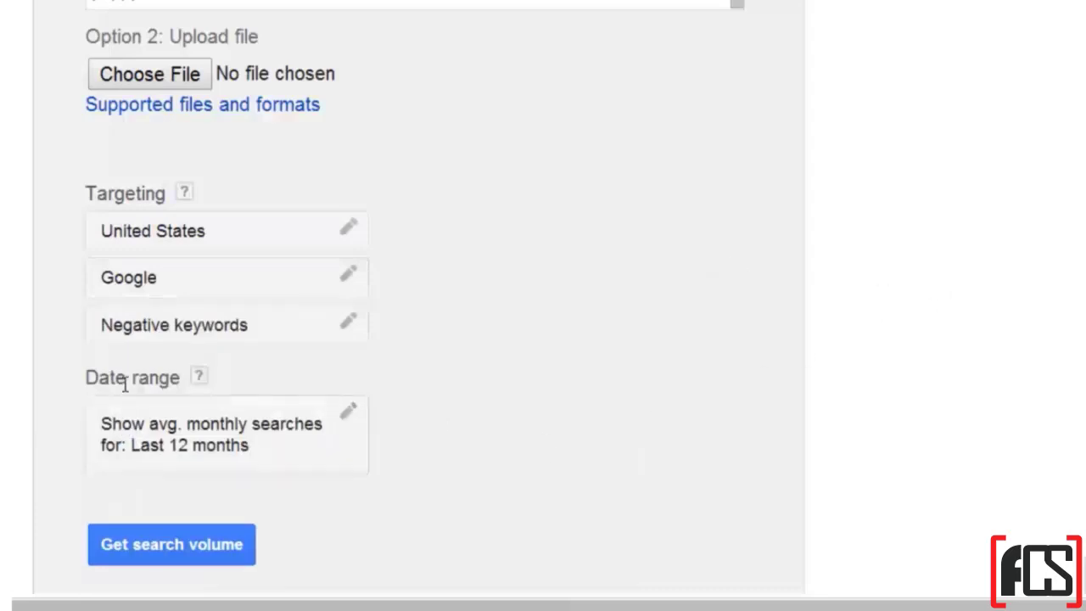
left_click(193, 545)
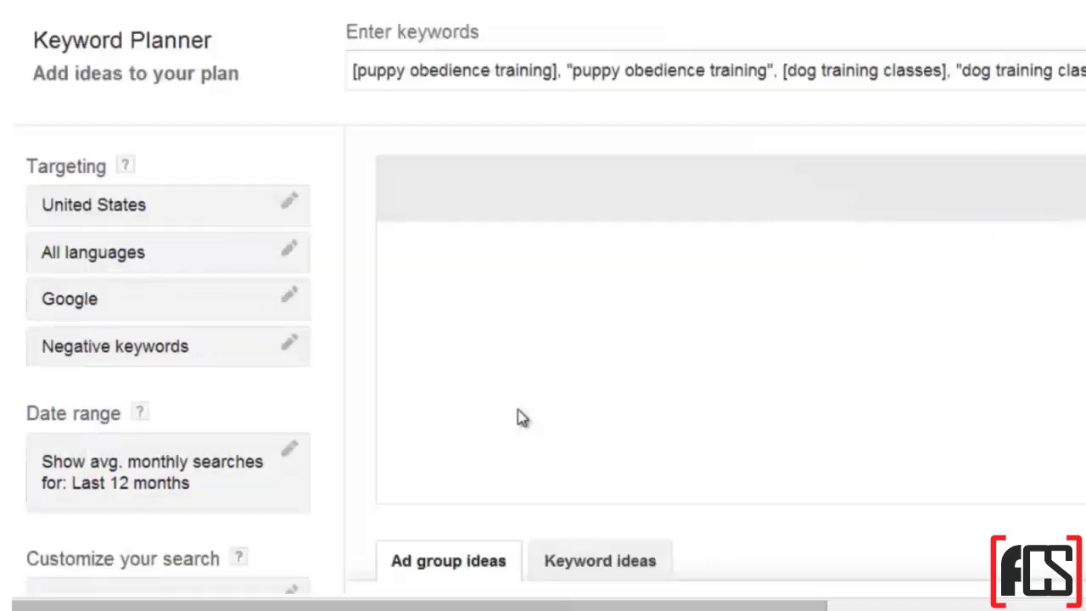
View the average monthly searches graph as mobile trends, breakdown by device and breakdown by location.
scroll(522, 417, "right", 5)
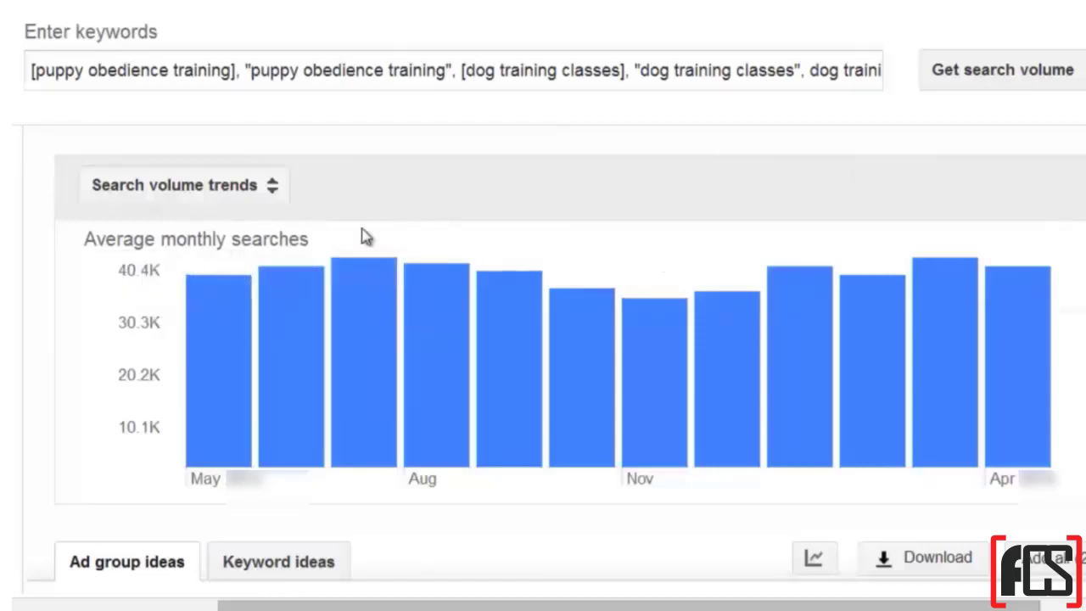
left_click(235, 184)
left_click(234, 276)
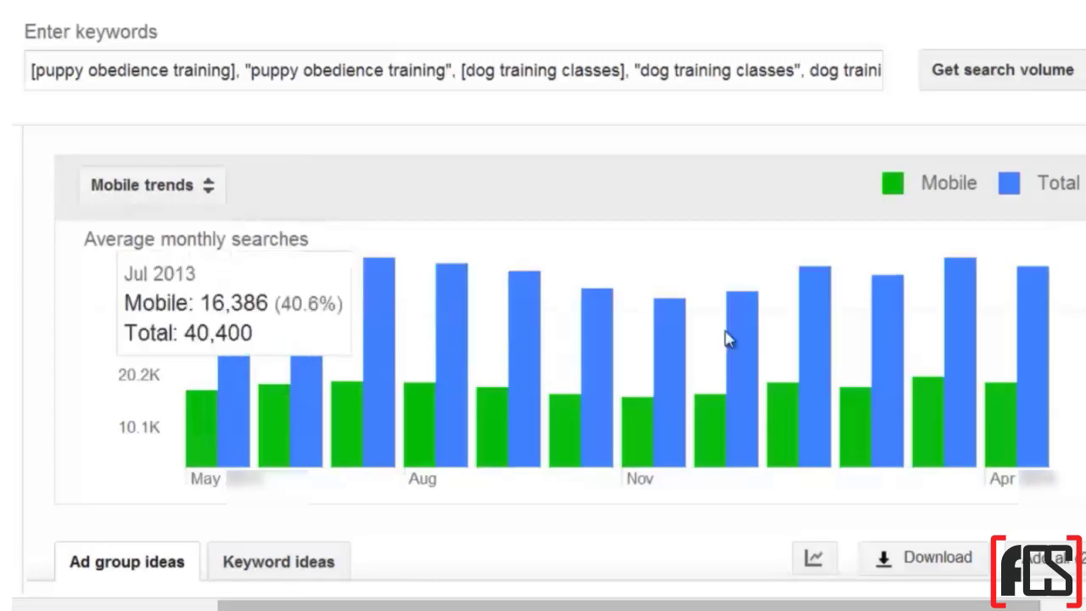
left_click(170, 185)
left_click(218, 318)
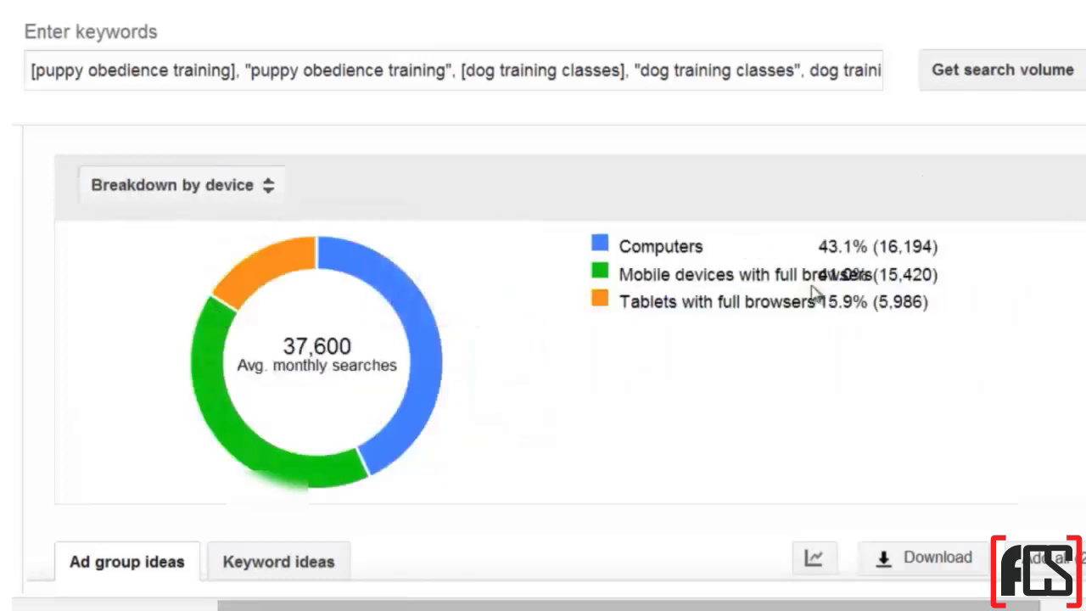
left_click(246, 189)
left_click(239, 373)
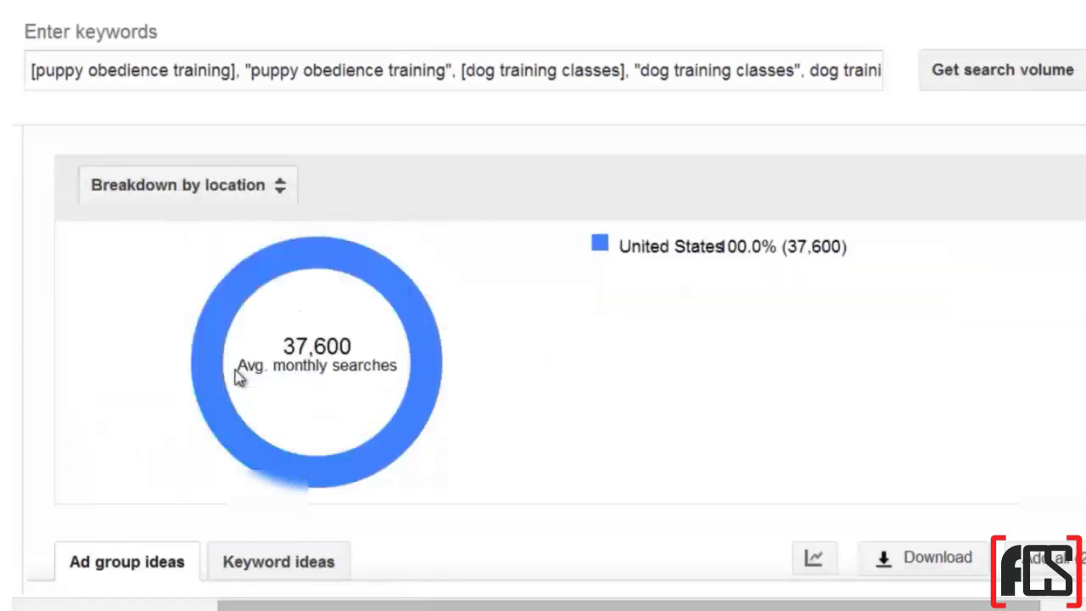
Return the graph to search volume trends and look over the ad group ideas table below it.
left_click(230, 206)
left_click(226, 236)
scroll(291, 283, "down", 3)
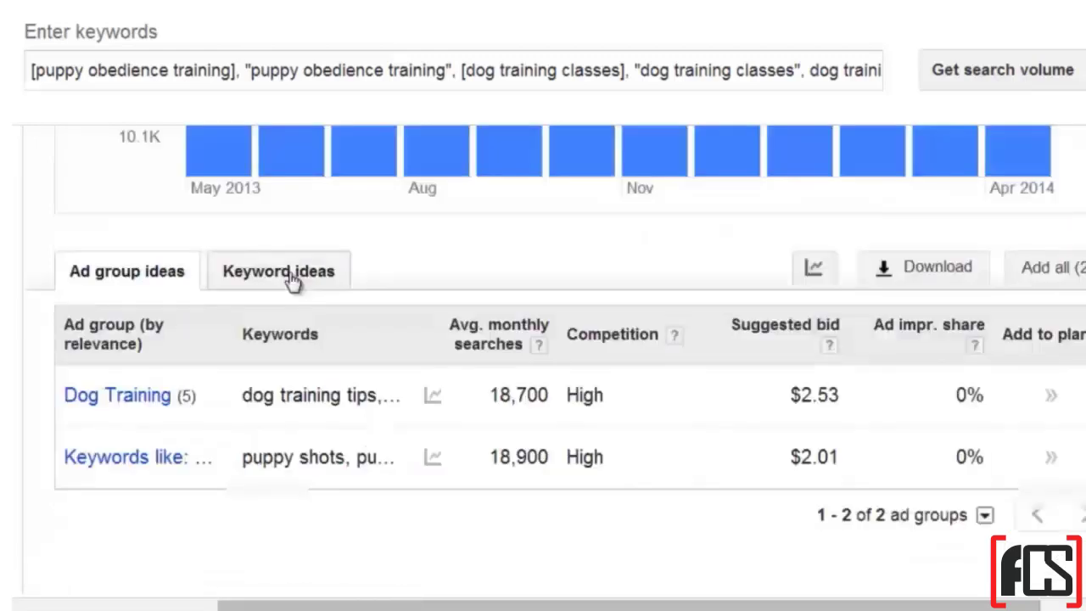
scroll(291, 283, "up", 3)
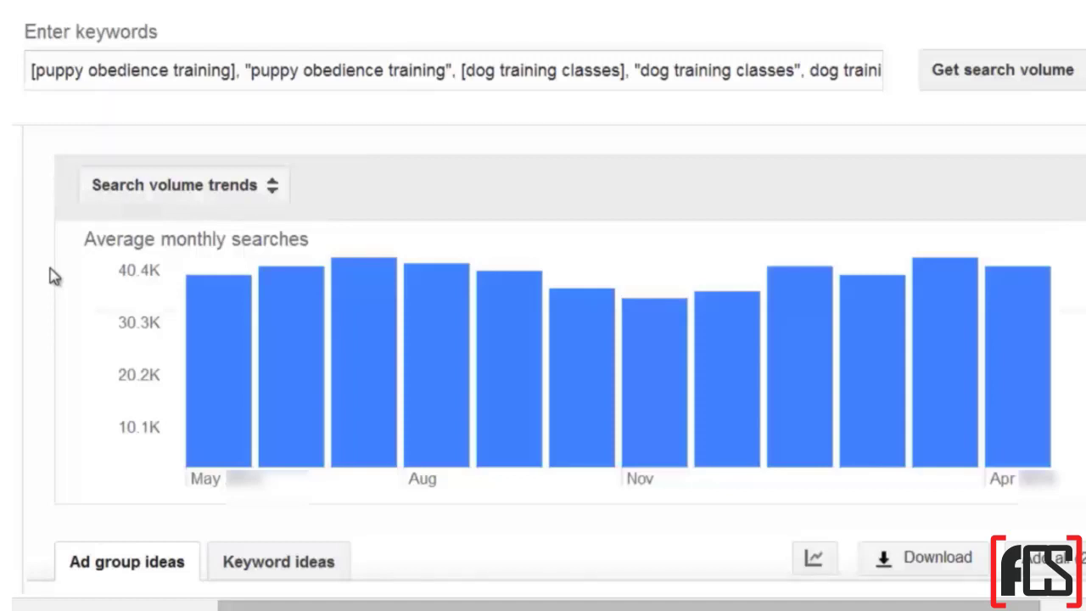
Open the Keyword Planner form for traffic estimates for a list of keywords and paste the copied comma-separated keywords into it.
scroll(51, 275, "down", 1)
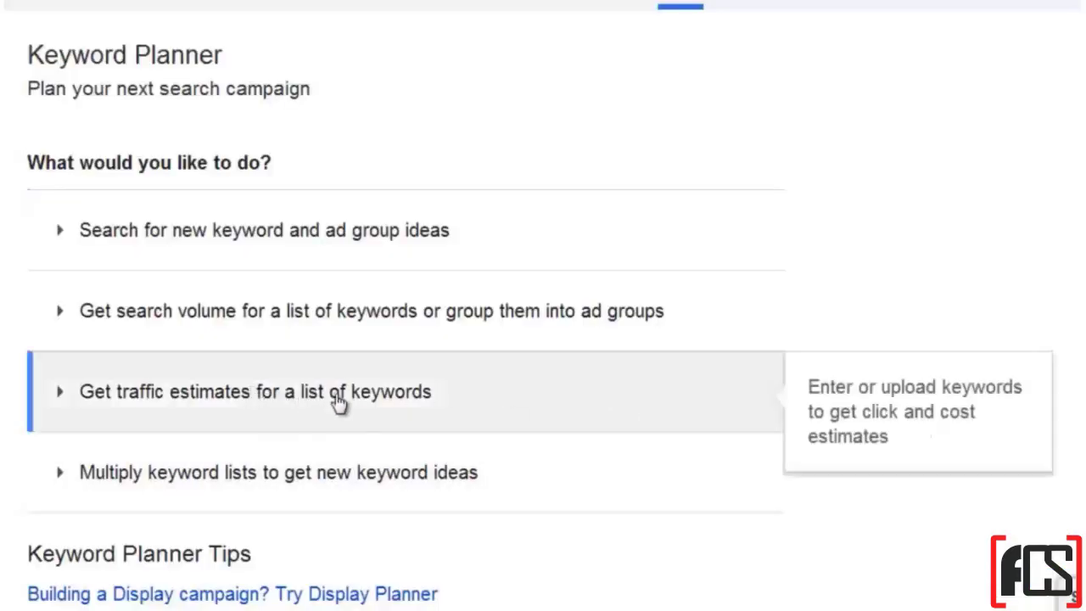
left_click(472, 391)
scroll(470, 392, "down", 5)
scroll(468, 389, "up", 2)
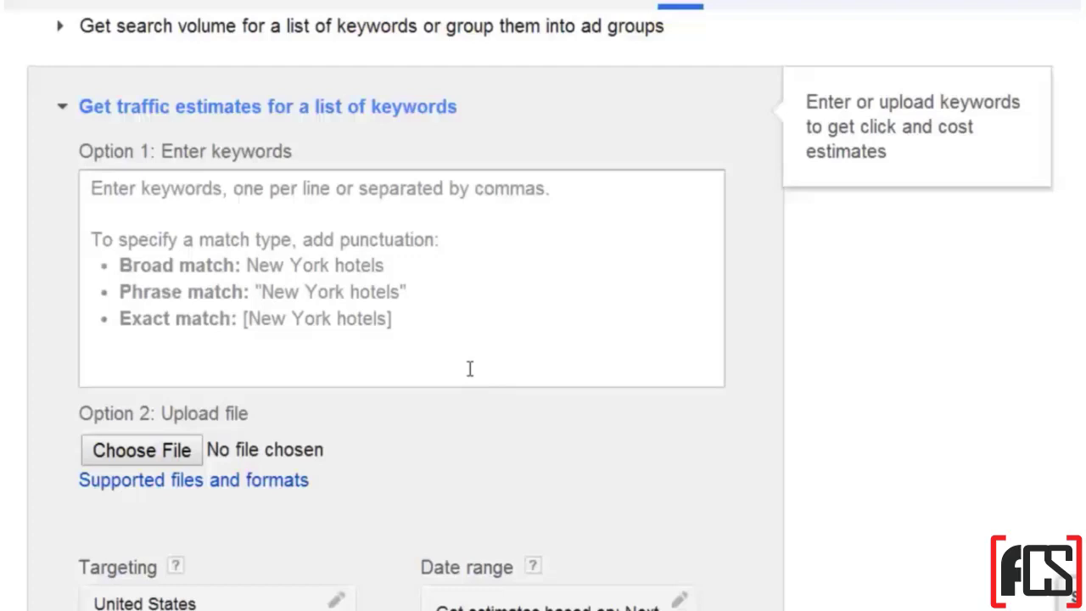
left_click(284, 259)
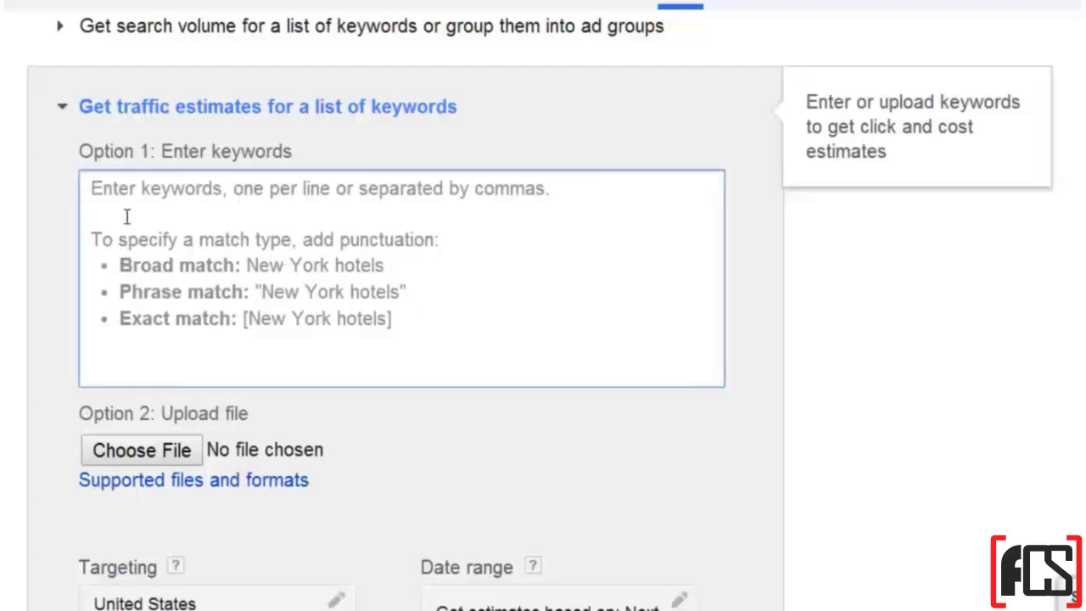
right_click(85, 214)
left_click(283, 351)
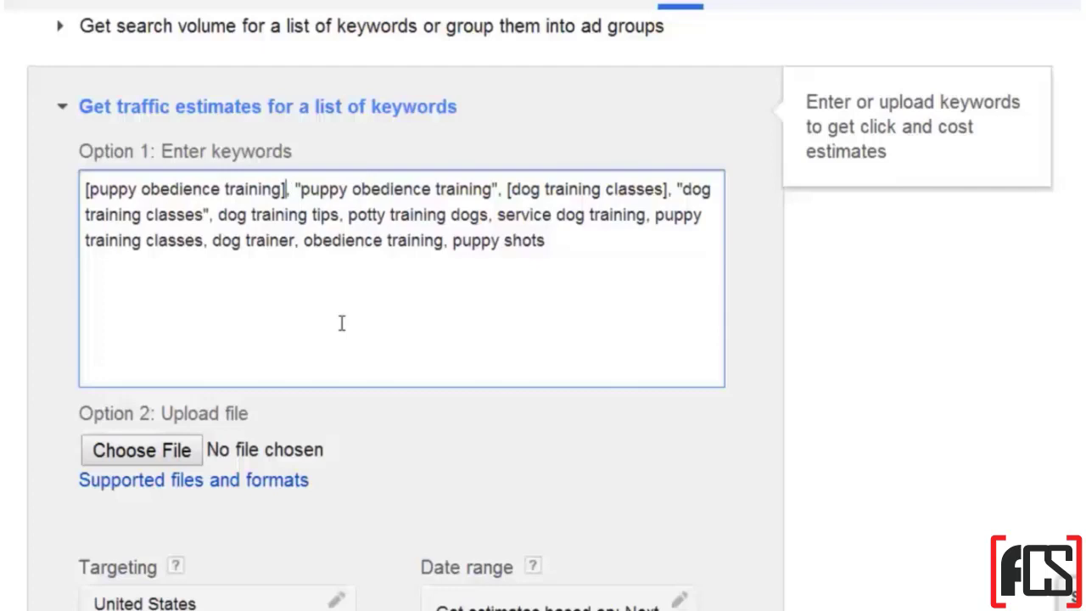
Put each pasted keyword on its own line without commas, and remove the keywords after potty training dogs.
key("Delete")
key("Delete")
key("Return")
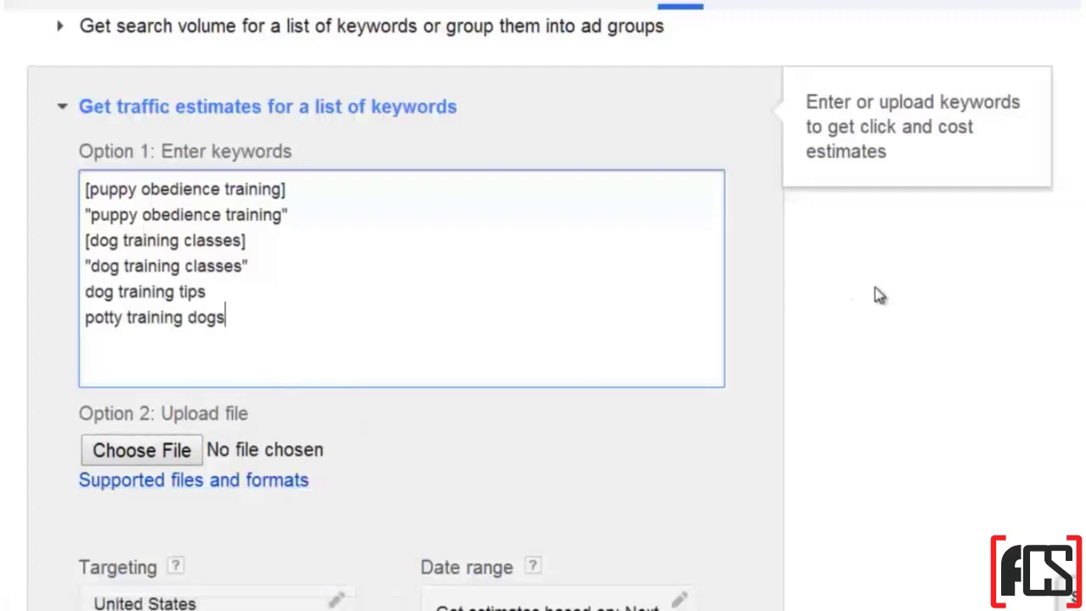
Get traffic estimates for the six listed keywords with the existing targeting and date range, and view the clicks per day graph.
scroll(879, 296, "down", 3)
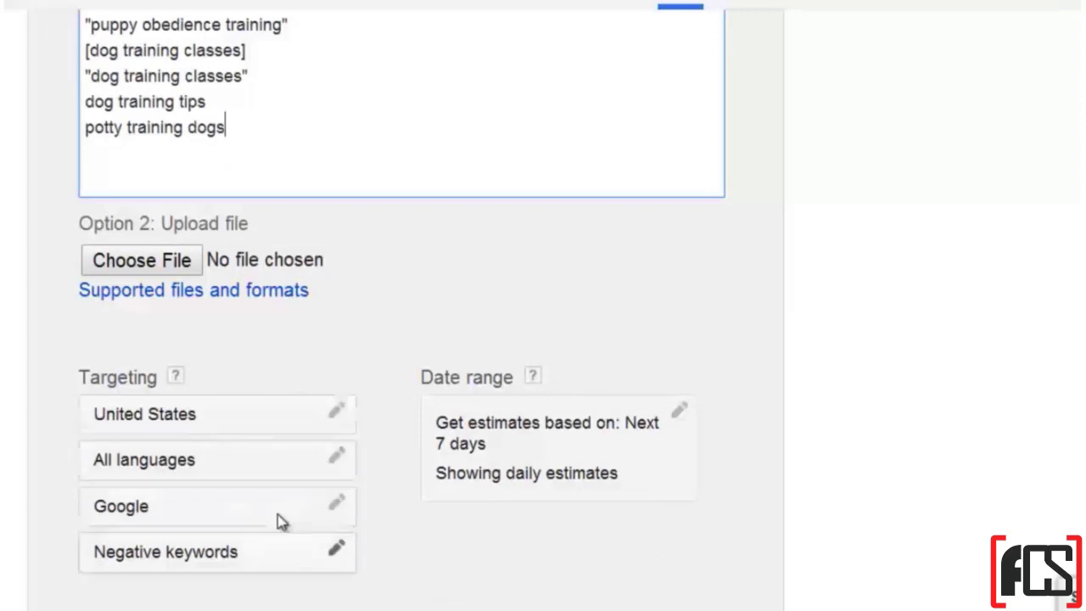
scroll(852, 409, "up", 1)
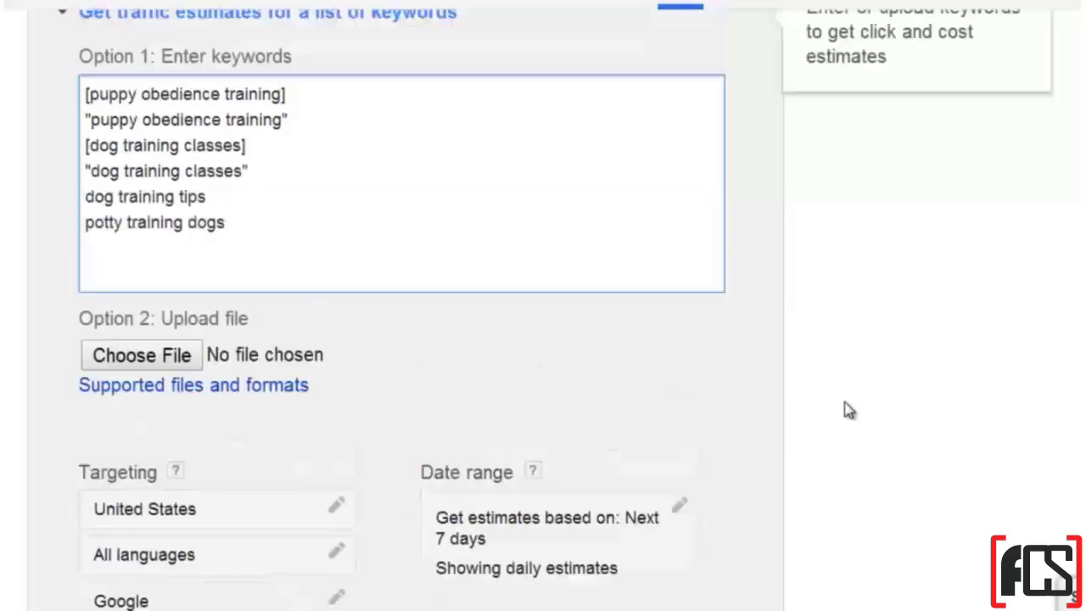
scroll(844, 412, "up", 1)
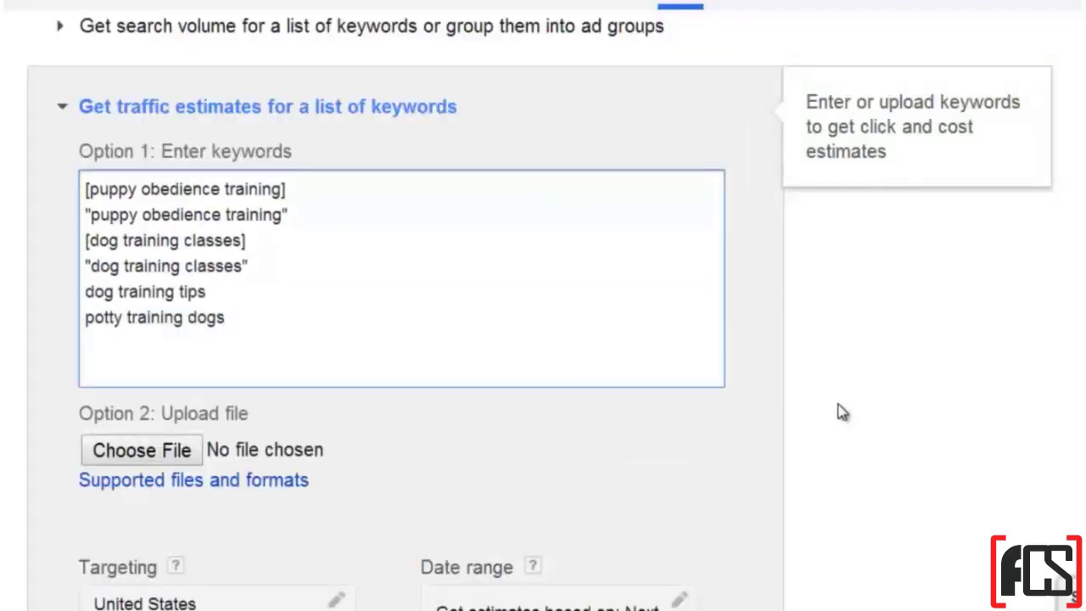
scroll(843, 412, "down", 2)
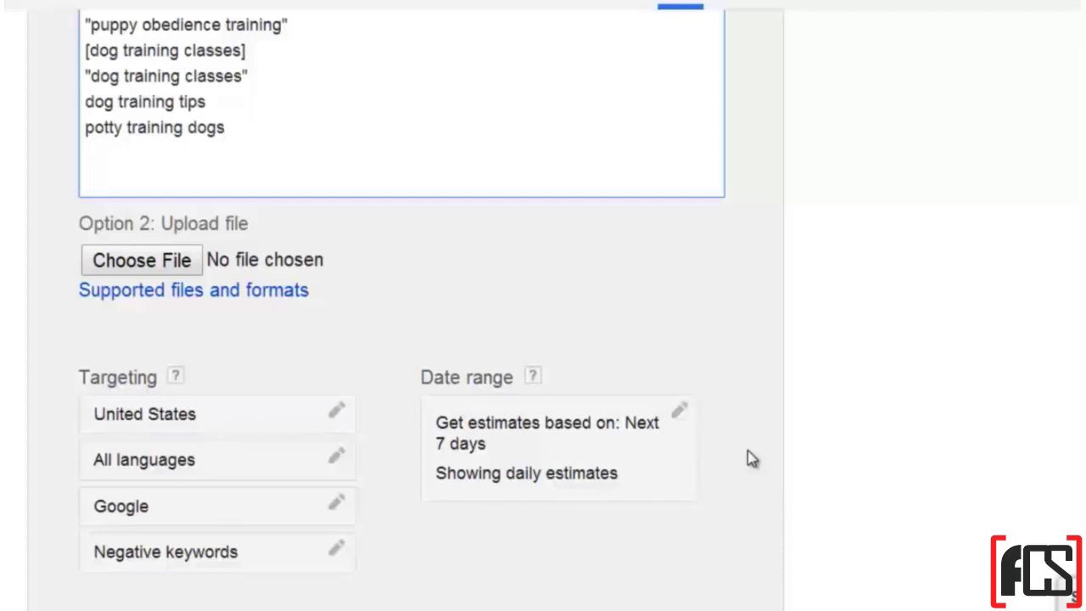
scroll(751, 458, "up", 3)
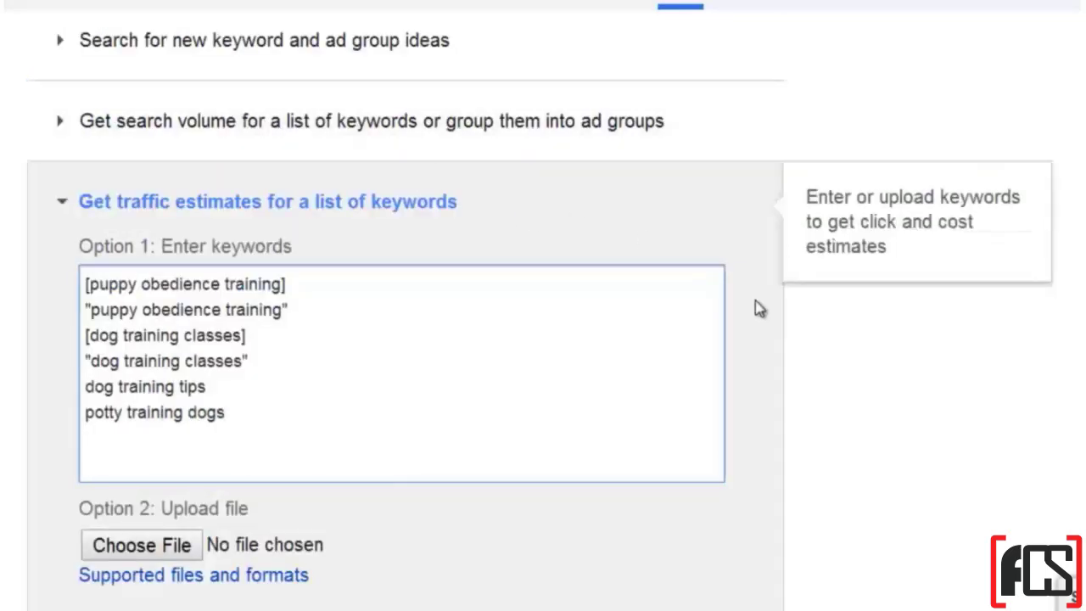
scroll(759, 308, "down", 3)
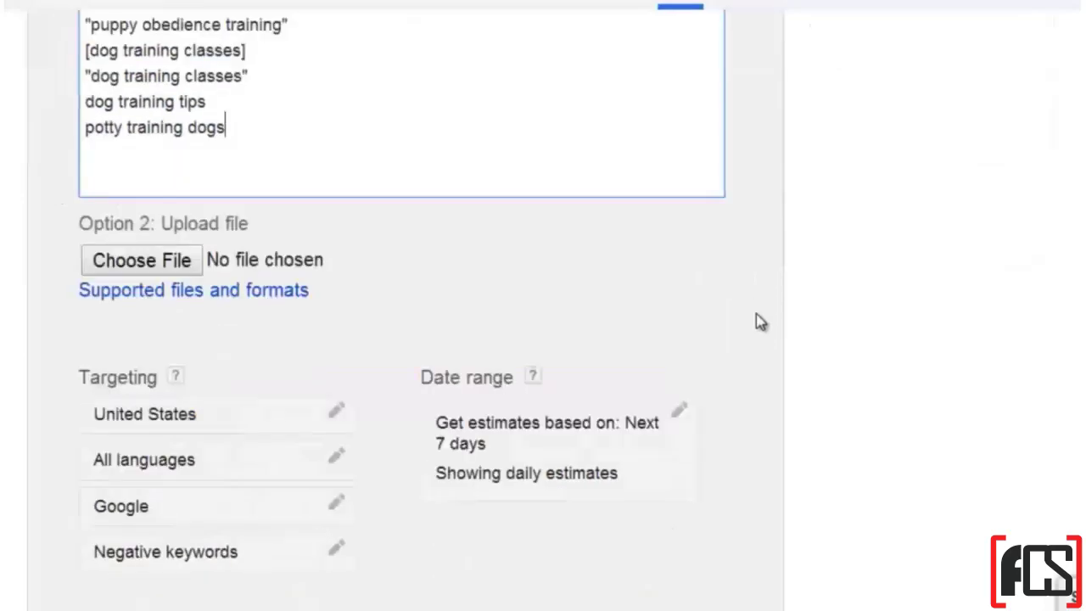
scroll(759, 320, "down", 3)
left_click(170, 357)
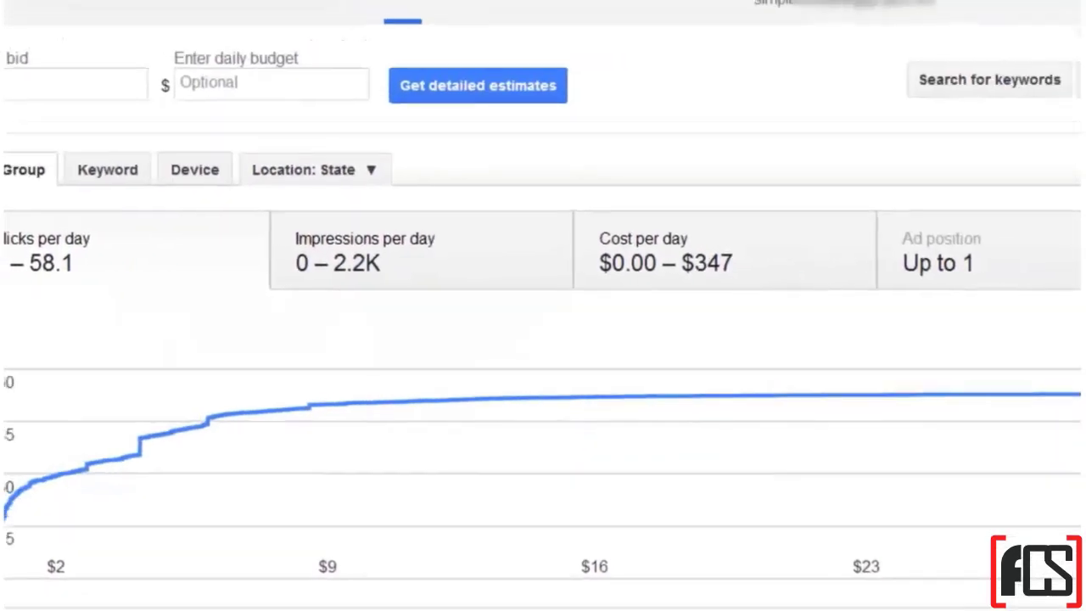
left_click_drag(963, 596, 970, 597)
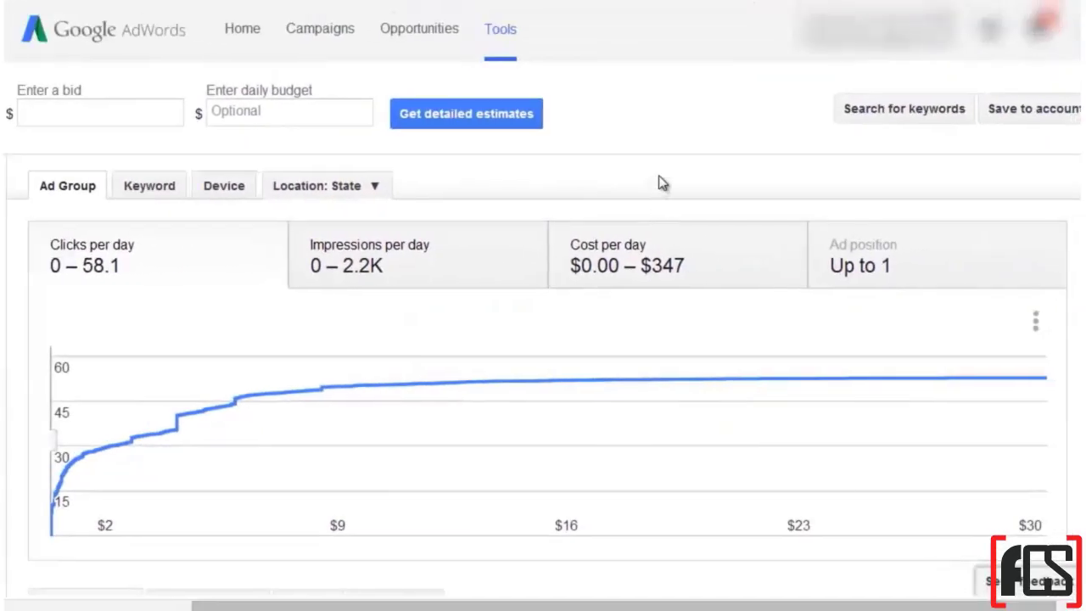
Set the bid to $1.00 and the daily budget to $30.00 for the traffic estimates.
key("ctrl+minus")
key("ctrl+plus")
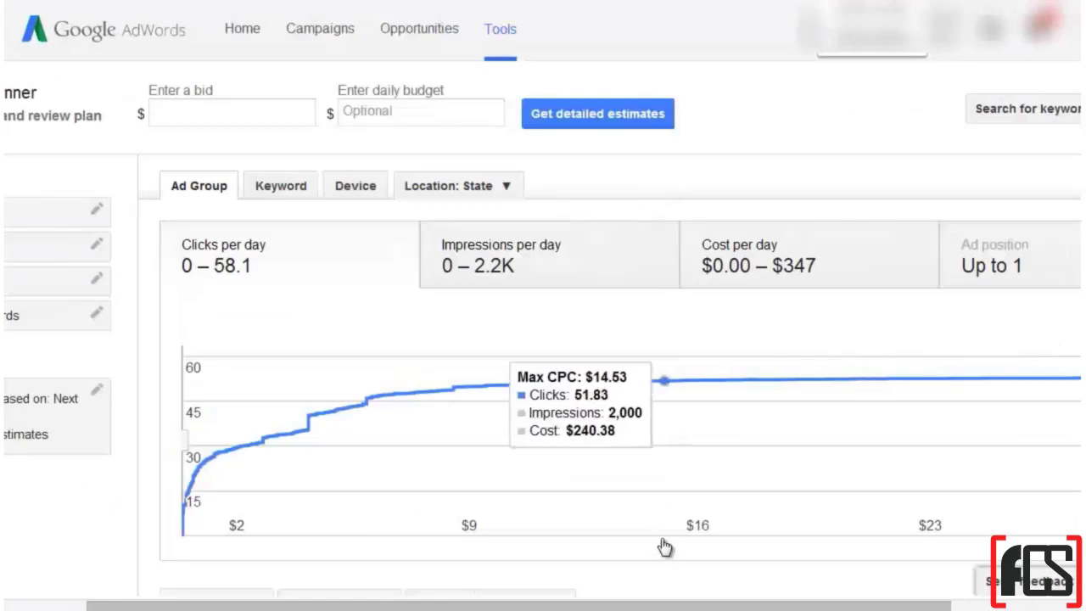
left_click_drag(658, 608, 764, 607)
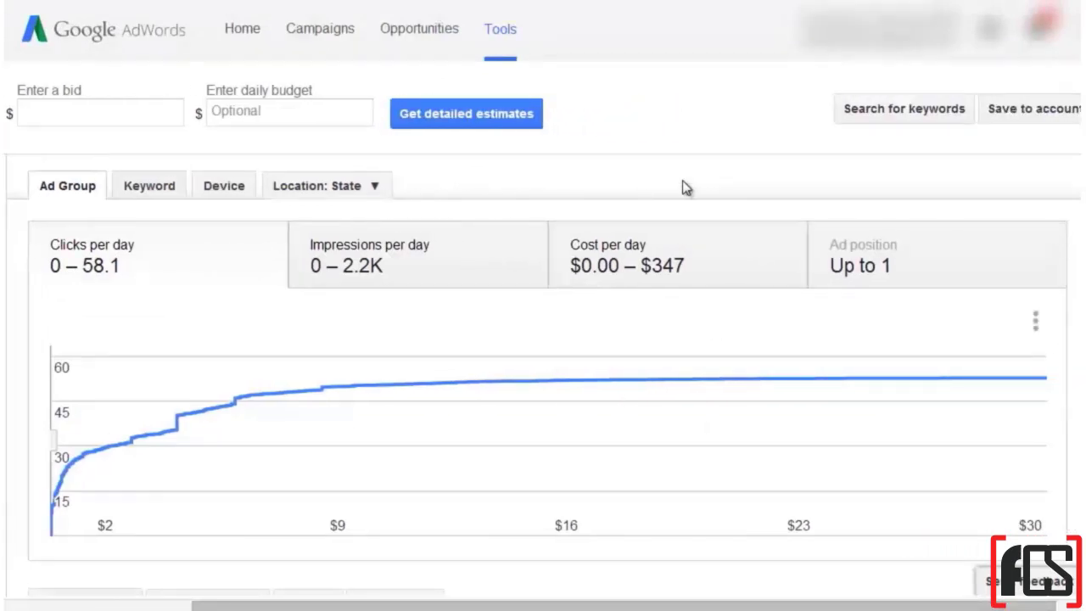
left_click(106, 104)
type("1")
key("Tab")
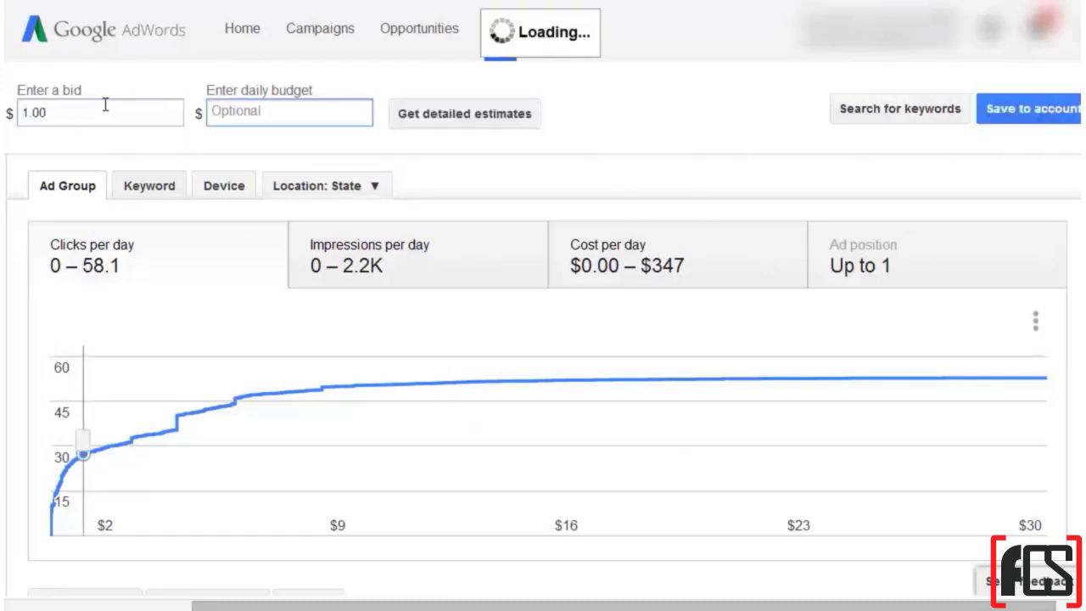
type("30")
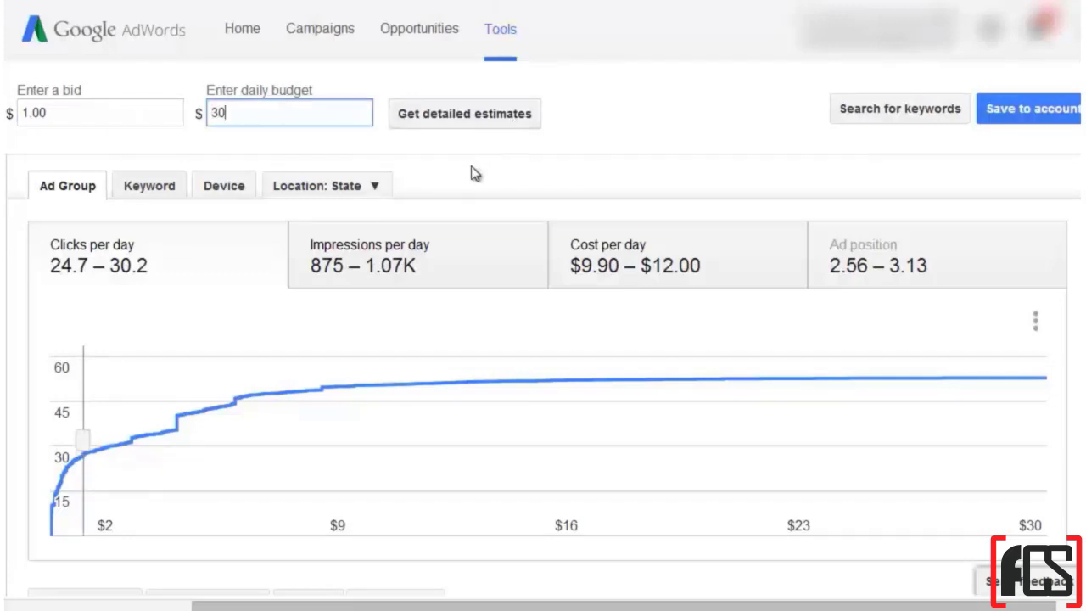
left_click(471, 188)
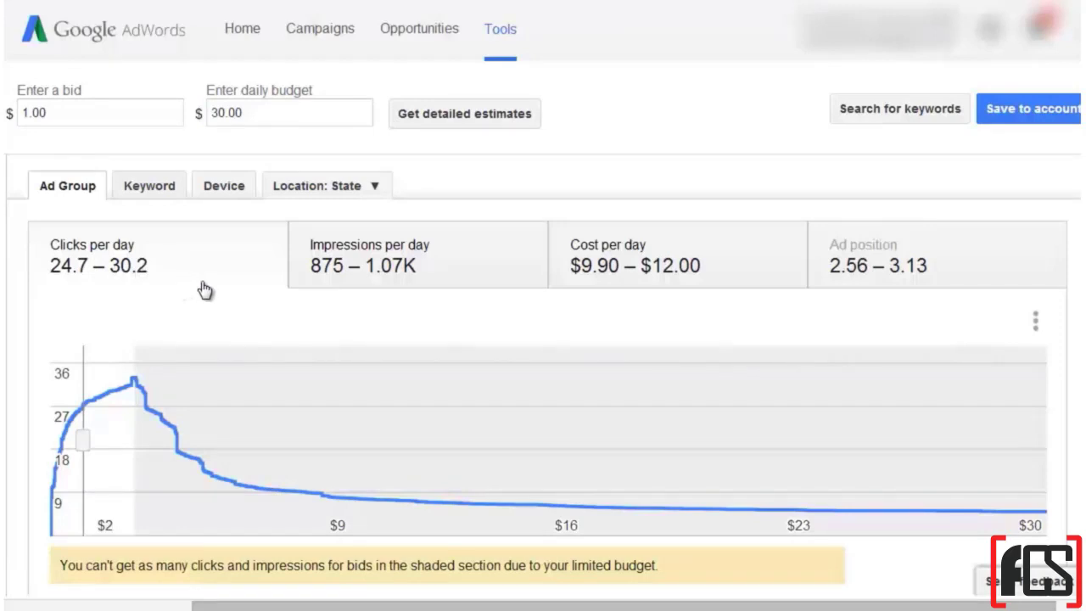
Compare the clicks per day graph across the keyword, ad group and device views.
mouse_move(137, 389)
left_click(174, 201)
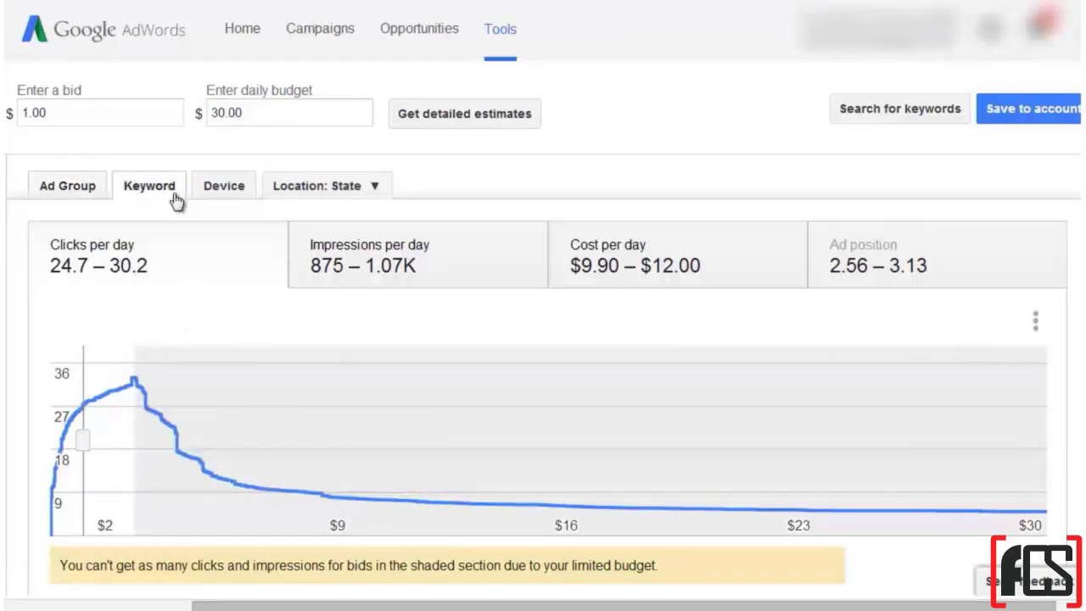
left_click(95, 187)
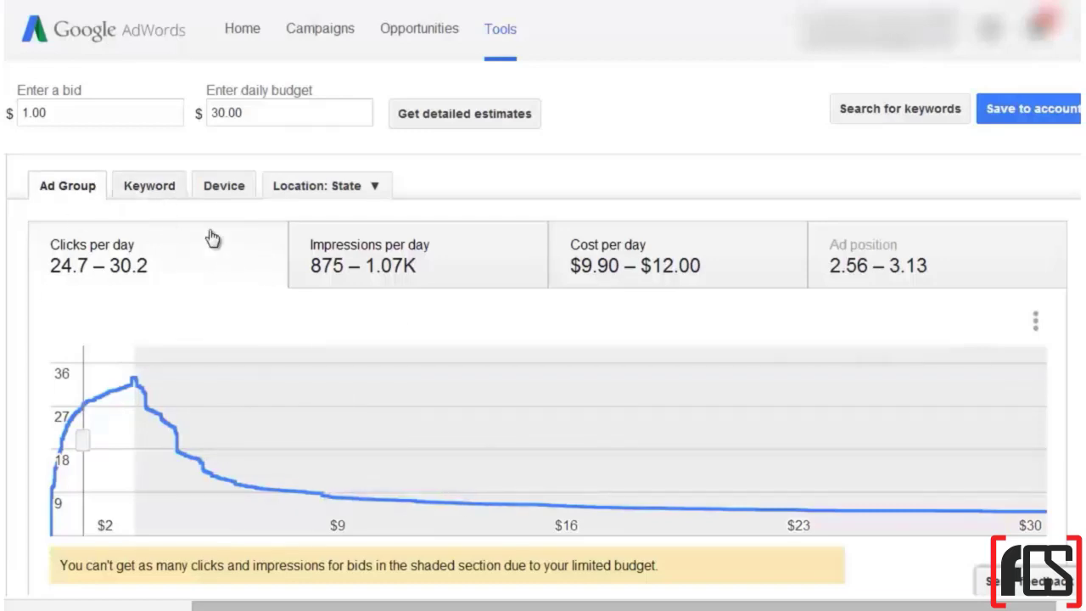
left_click(210, 201)
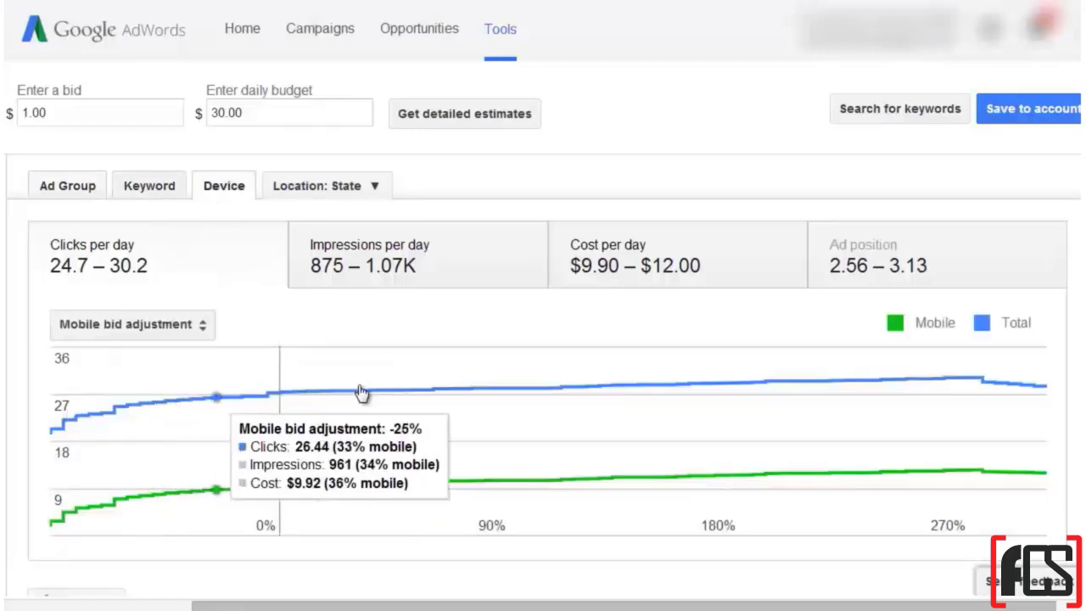
View the estimates by state, checking the charts for clicks, impressions and cost per day.
left_click(320, 194)
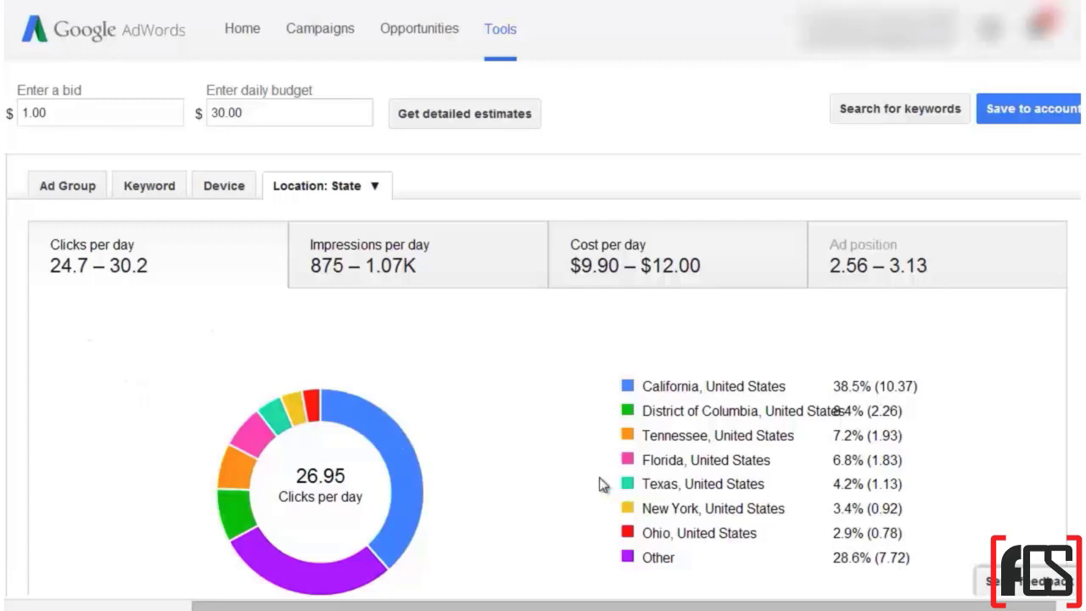
scroll(597, 485, "down", 1)
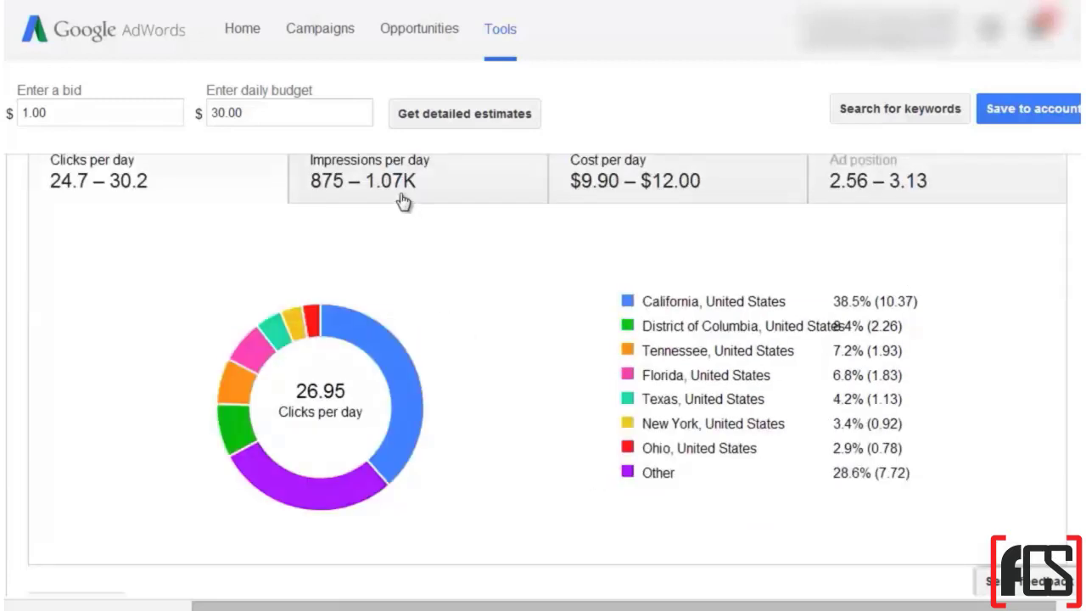
left_click(404, 201)
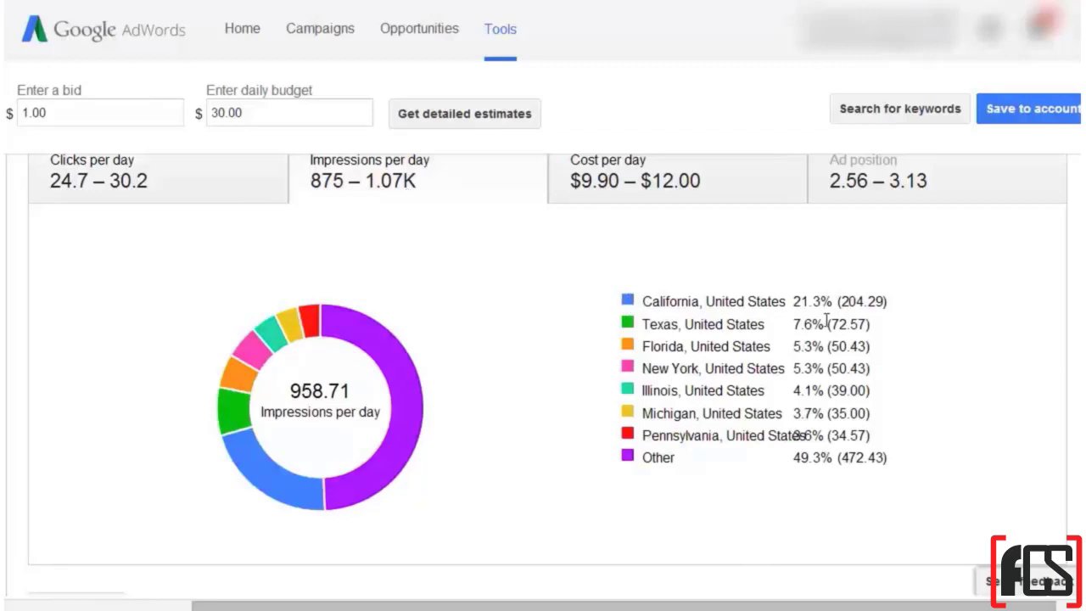
left_click(718, 190)
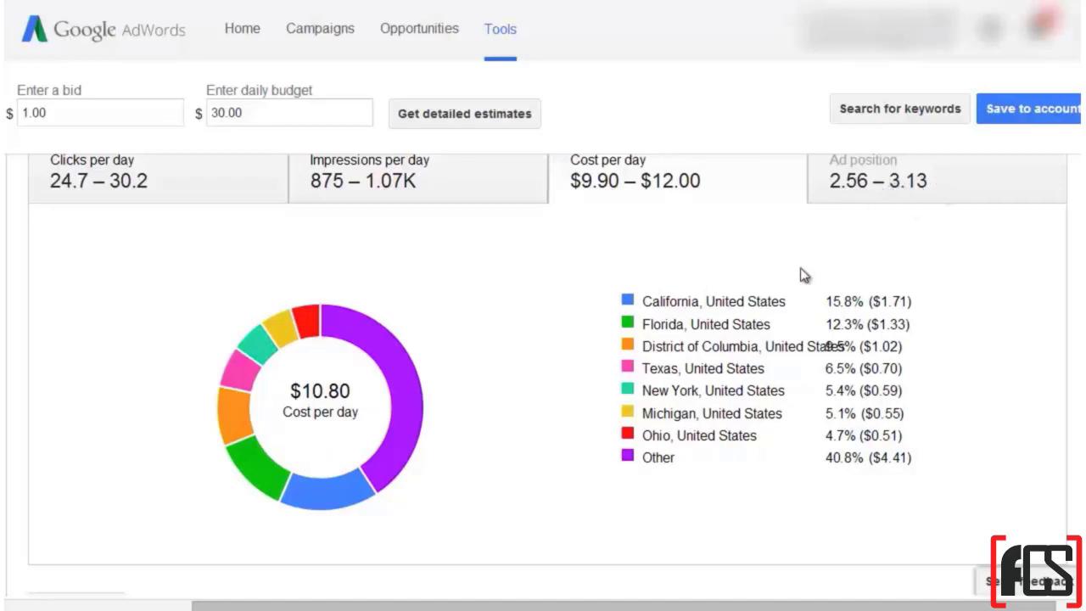
Raise the bid to $2.00 and get detailed estimates for it.
left_click(46, 114)
type("2")
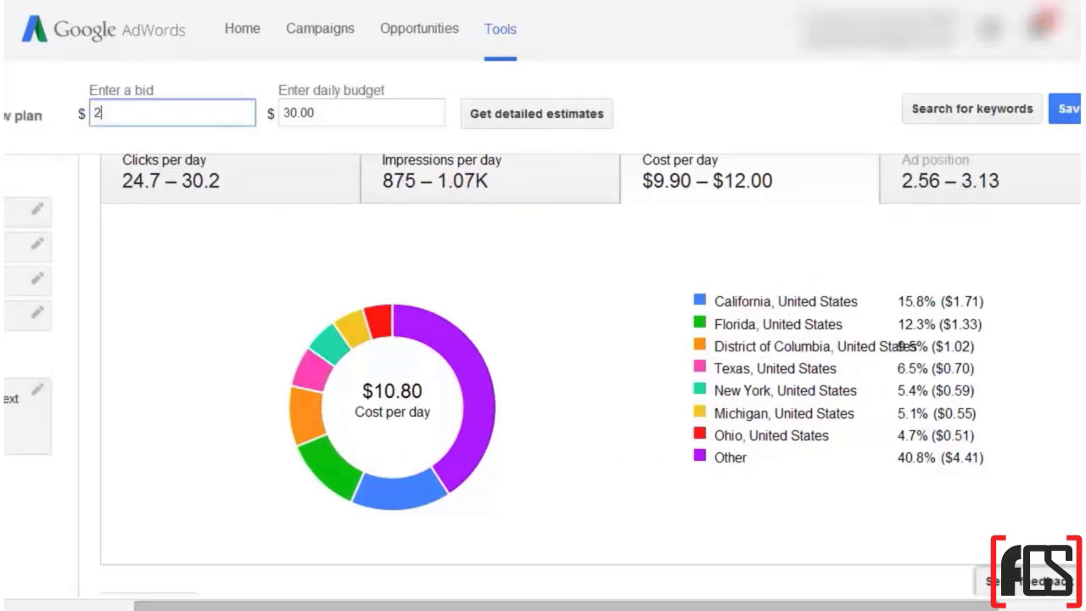
left_click(535, 123)
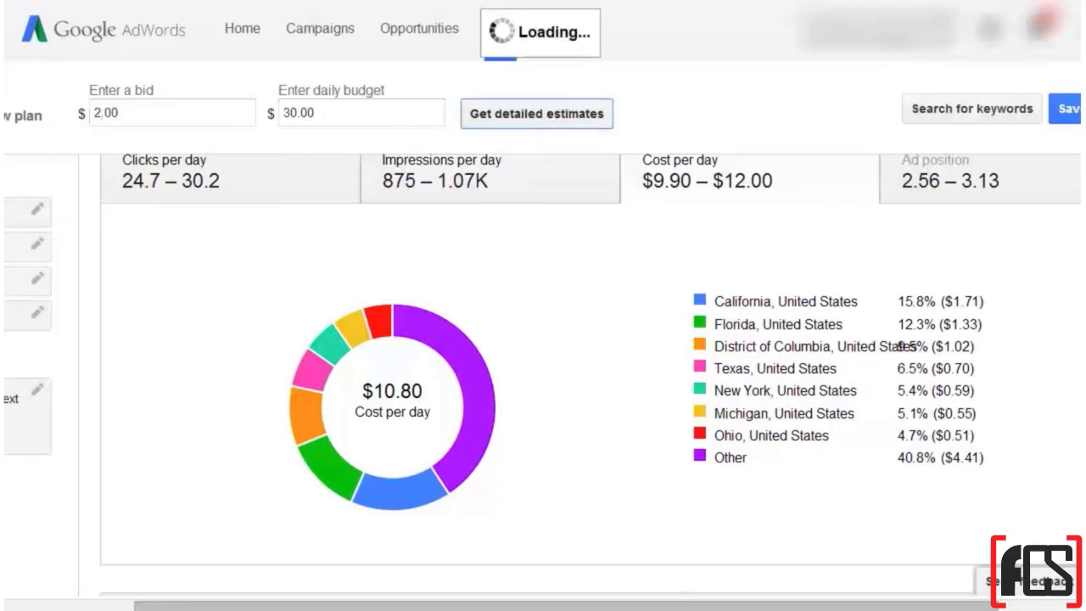
left_click_drag(701, 609, 755, 609)
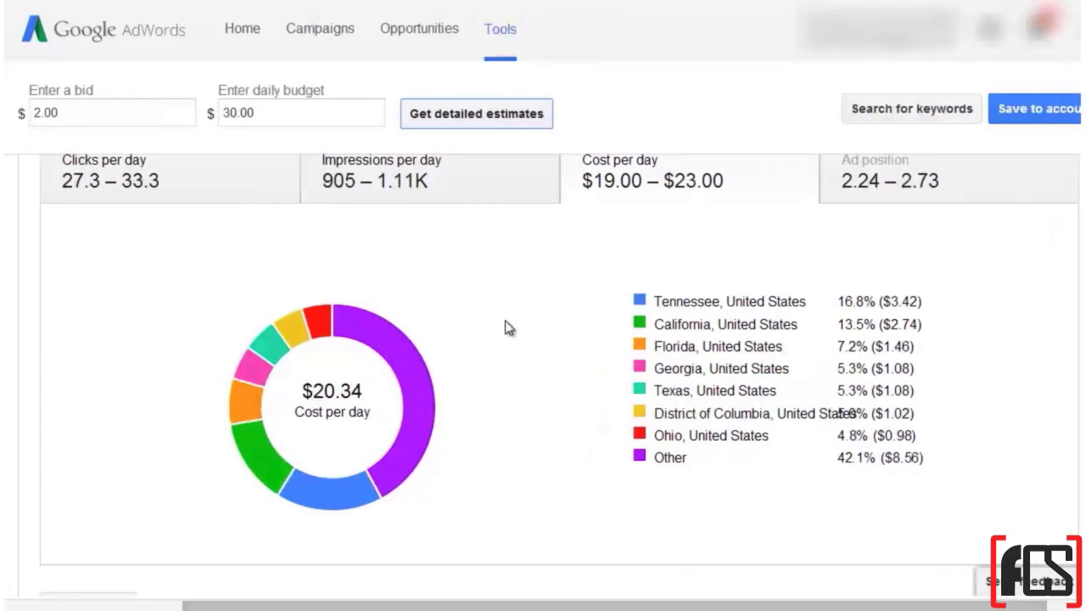
Examine the location table below the cost chart, highlighting the District of Columbia row's name and CTR.
scroll(506, 328, "up", 1)
scroll(603, 384, "down", 3)
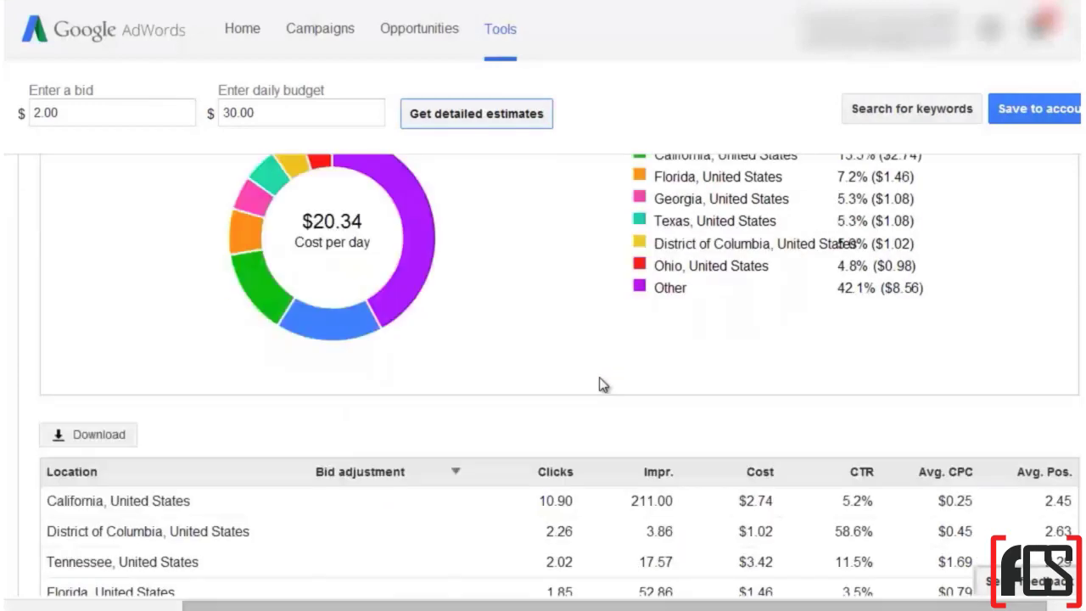
scroll(602, 383, "up", 3)
scroll(601, 383, "down", 7)
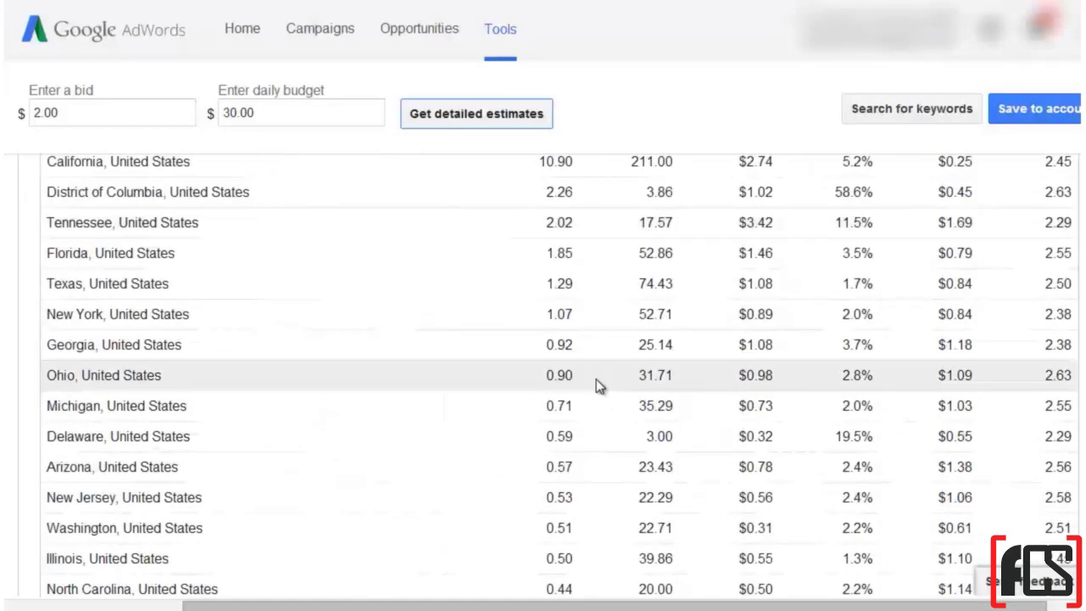
scroll(597, 386, "up", 1)
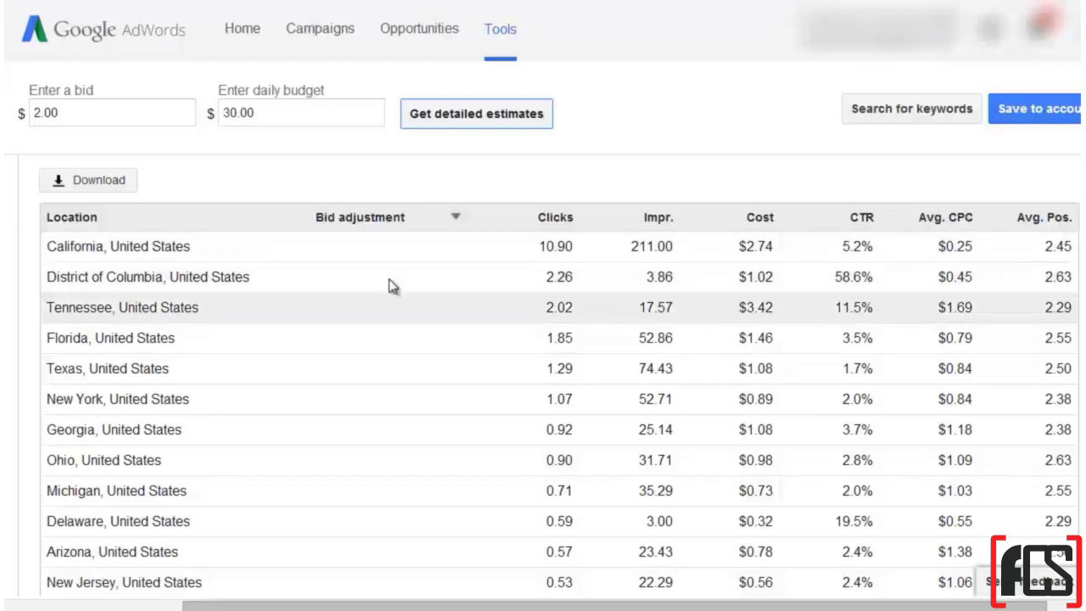
left_click_drag(49, 280, 262, 276)
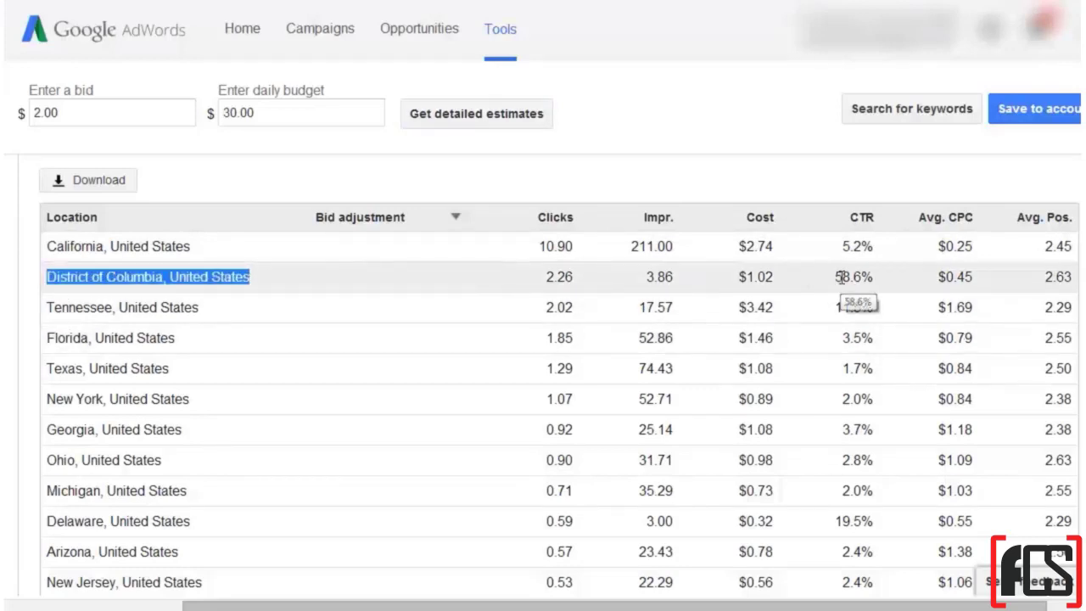
left_click_drag(836, 276, 874, 276)
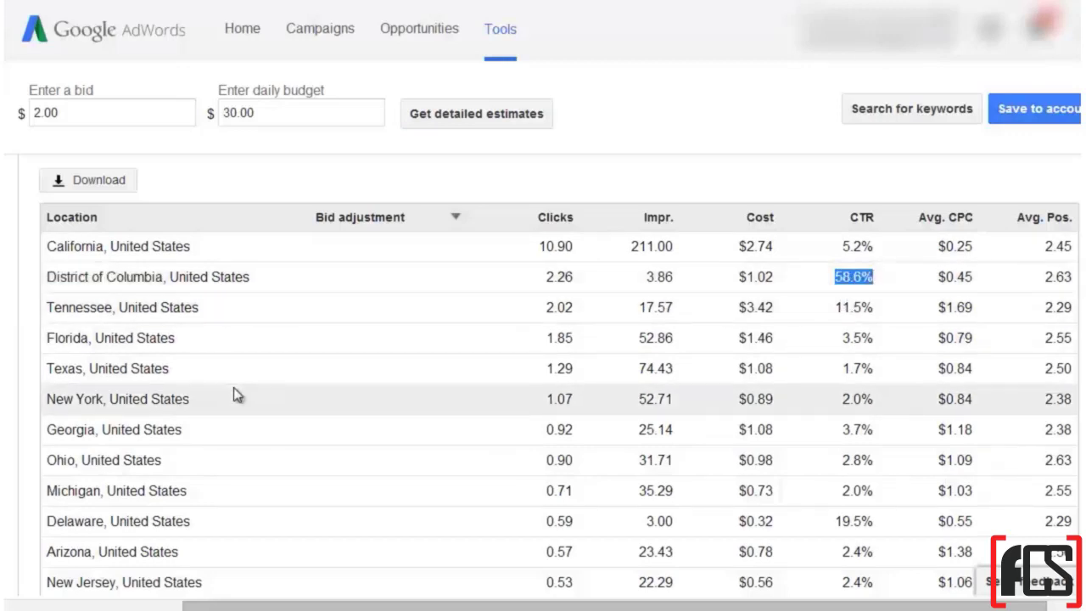
Look through the remaining states and totals in the location table, and return to its first rows.
scroll(236, 396, "down", 1)
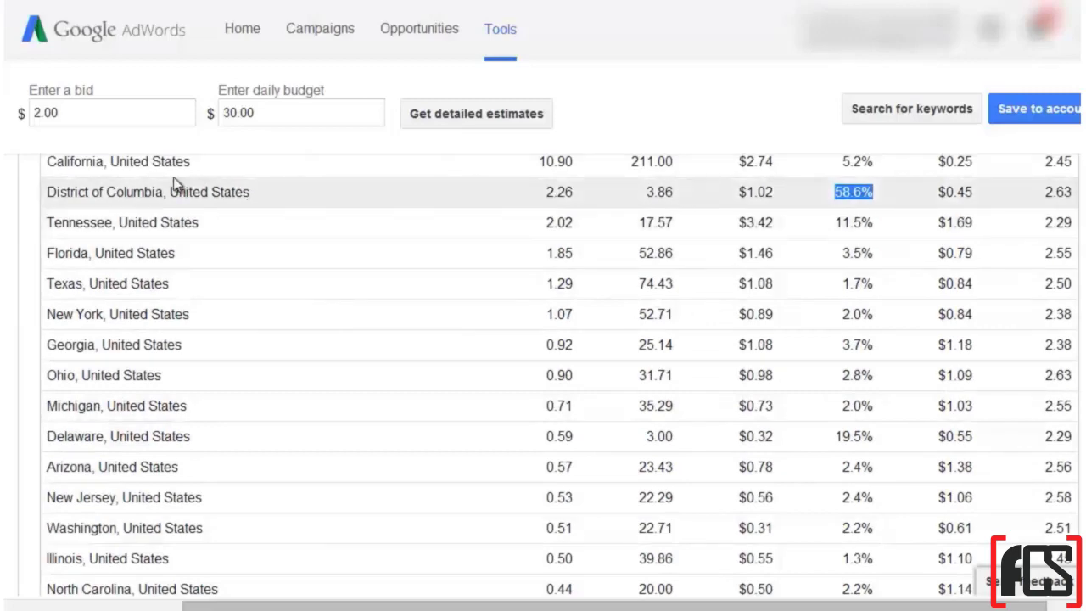
scroll(766, 442, "down", 5)
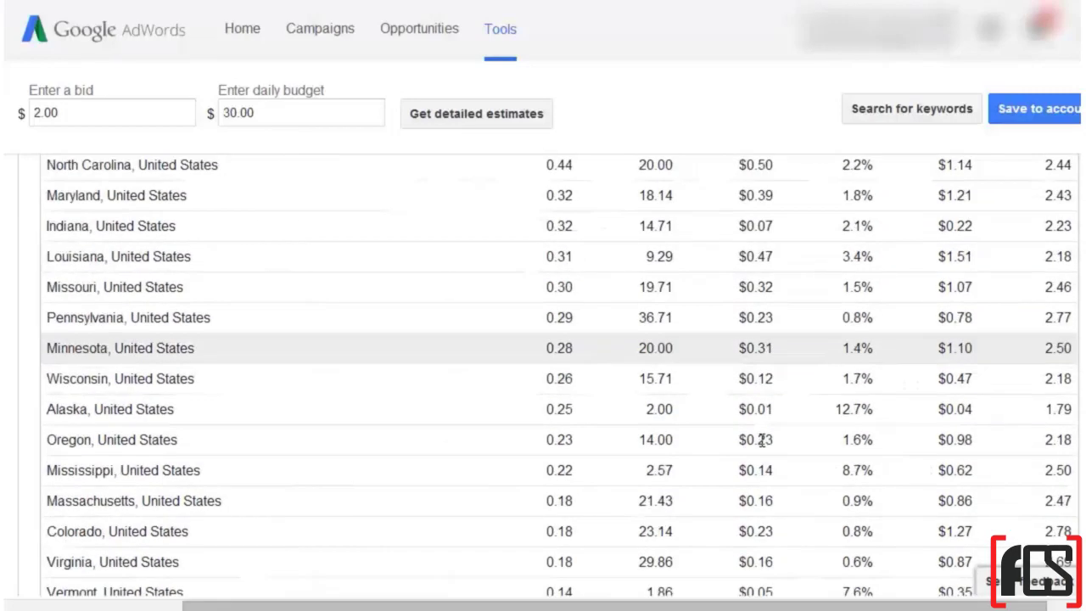
scroll(889, 457, "down", 2)
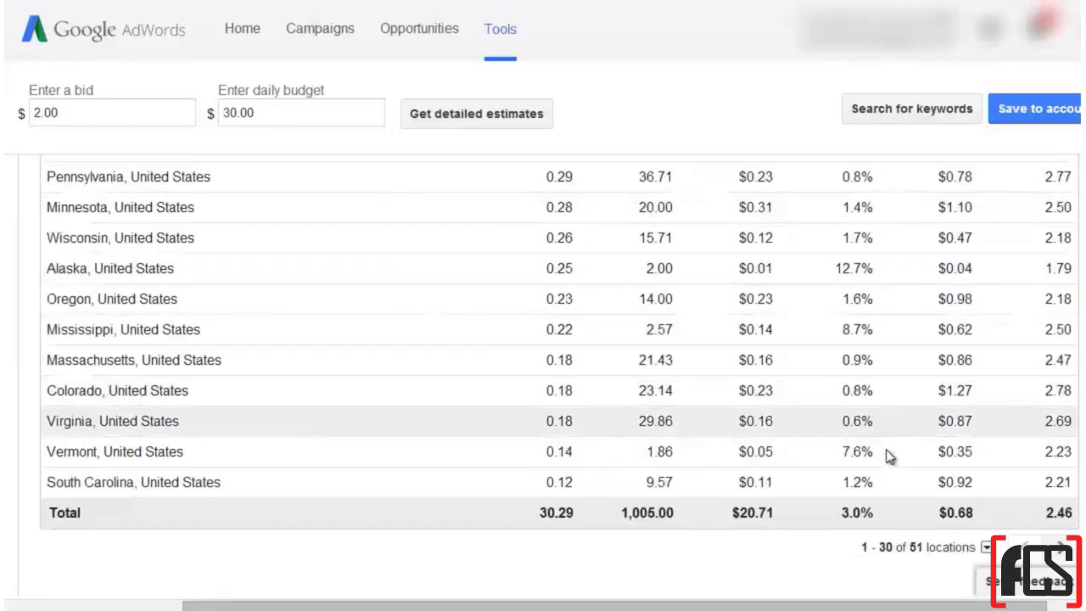
scroll(882, 432, "up", 9)
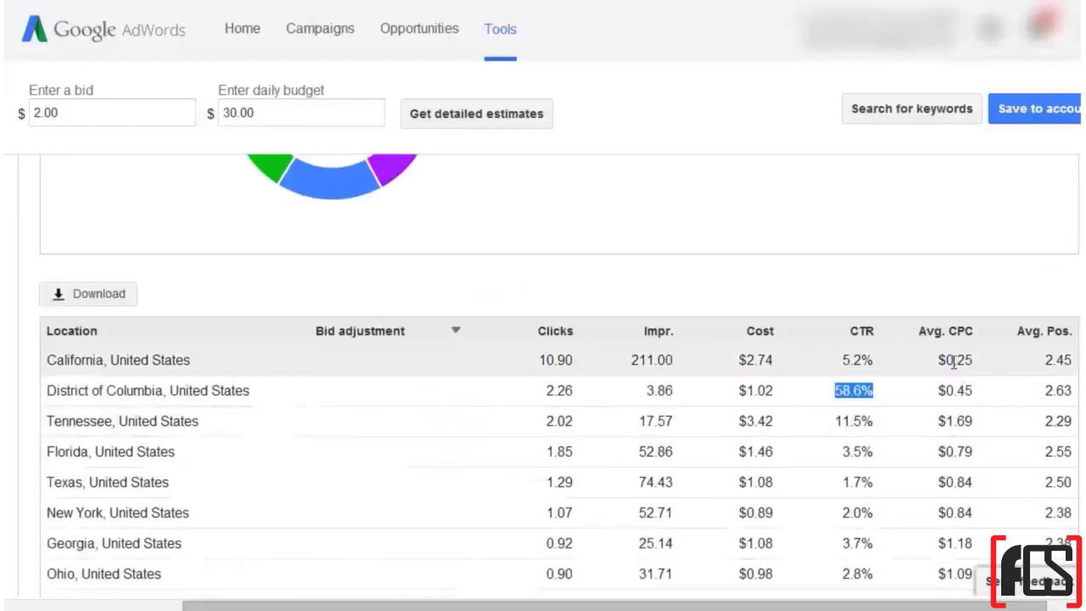
scroll(863, 356, "down", 1)
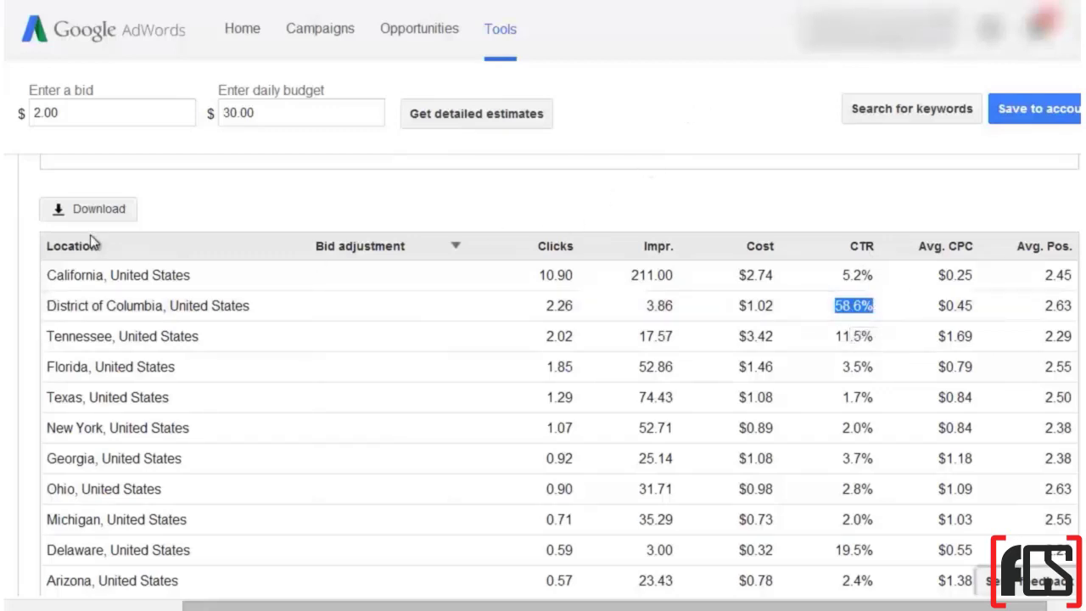
Download the plan as an Excel CSV with historical statistics and traffic estimates, save the file and open it.
left_click(100, 209)
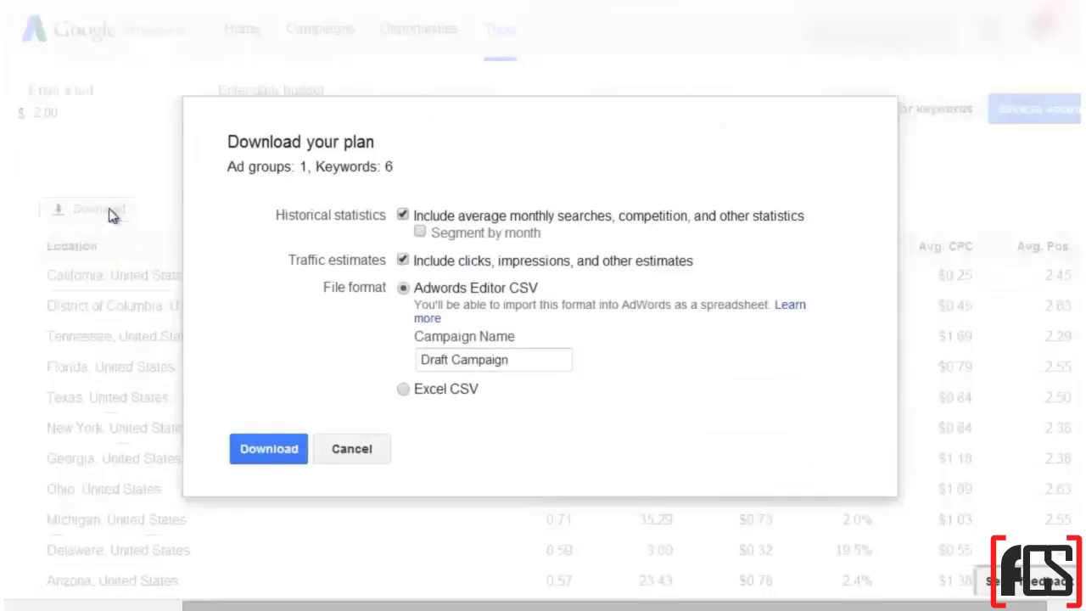
left_click(403, 388)
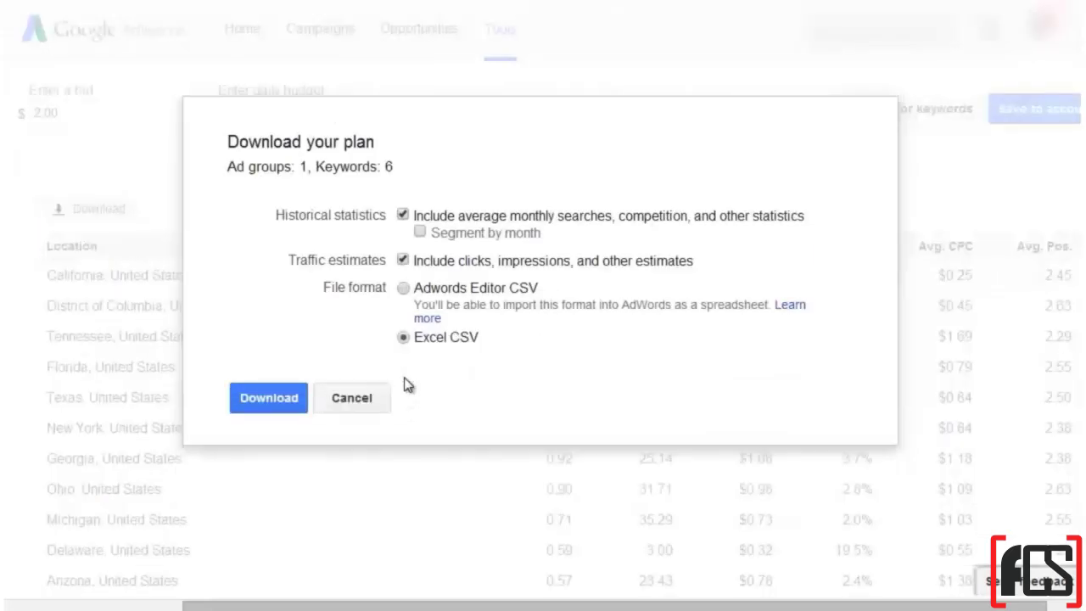
left_click(265, 397)
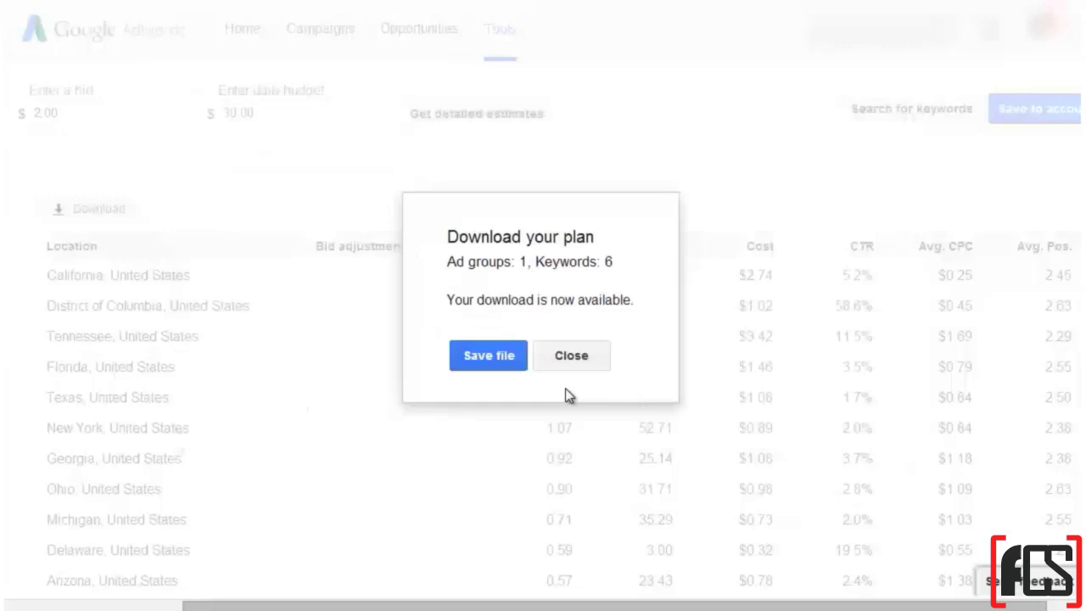
left_click(488, 361)
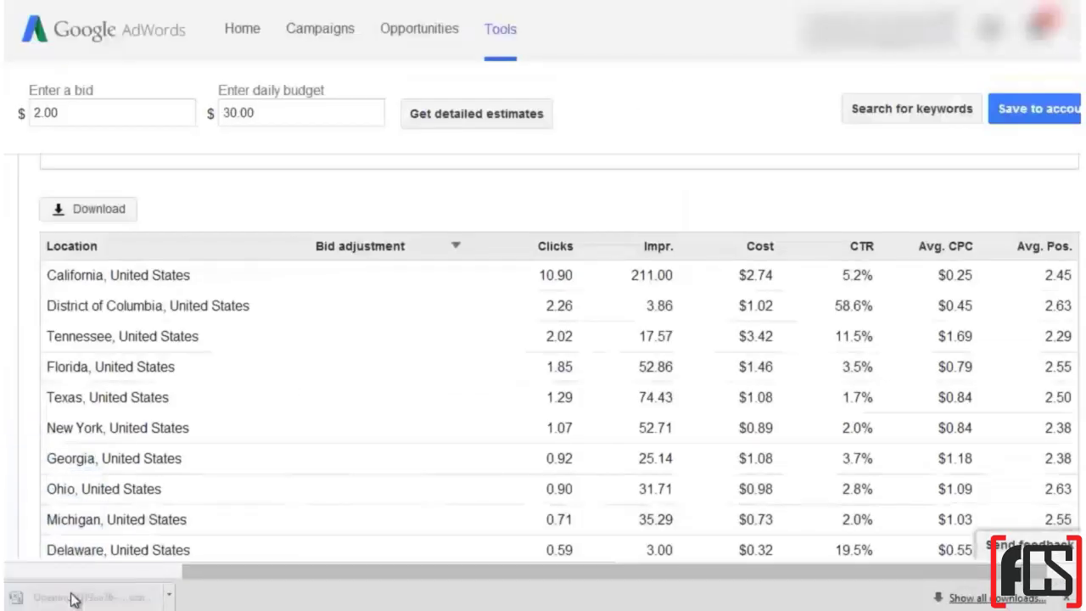
left_click(73, 598)
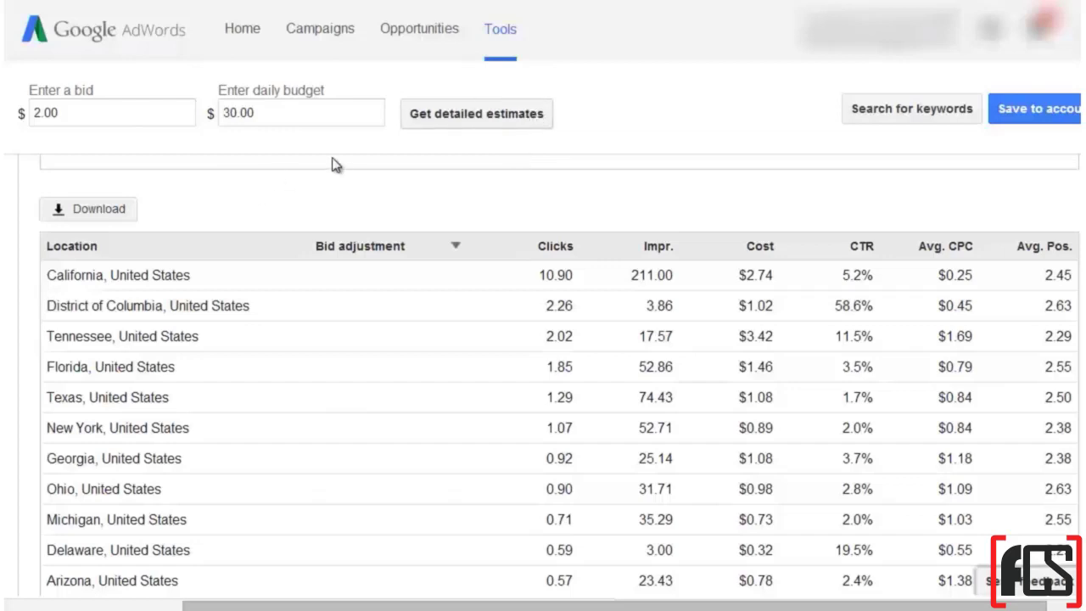
Switch the estimates to the keyword view and look over the graph and the per-keyword table.
scroll(333, 195, "up", 5)
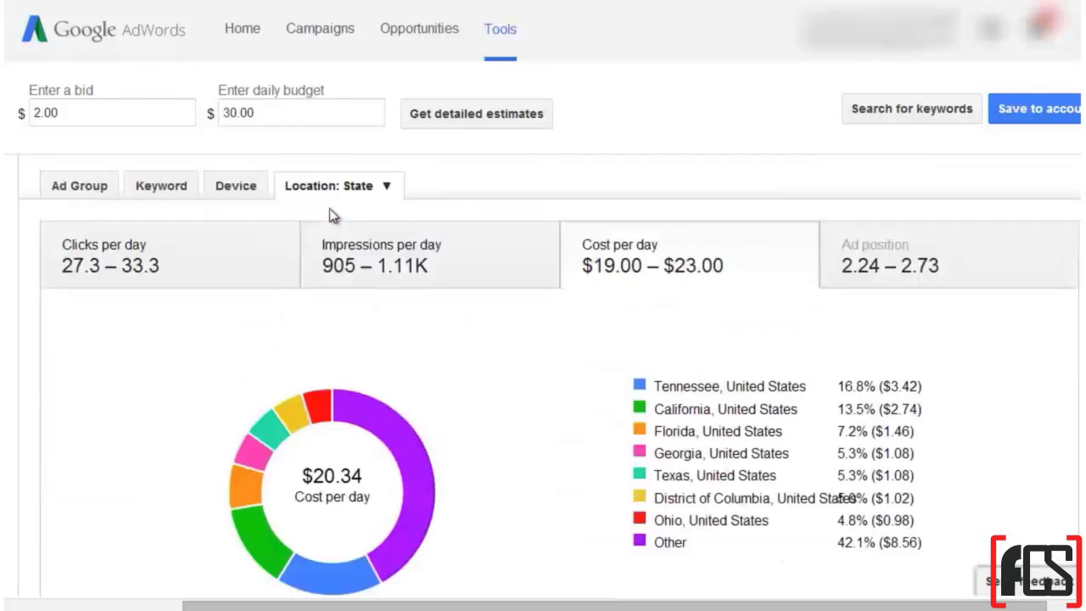
left_click(172, 187)
scroll(560, 374, "down", 5)
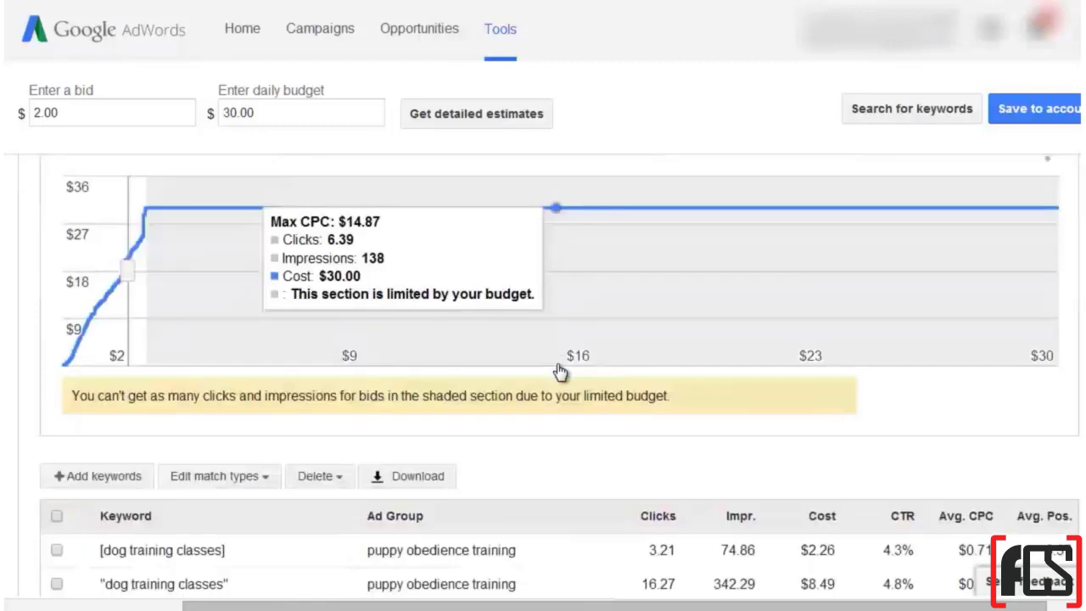
scroll(560, 372, "up", 5)
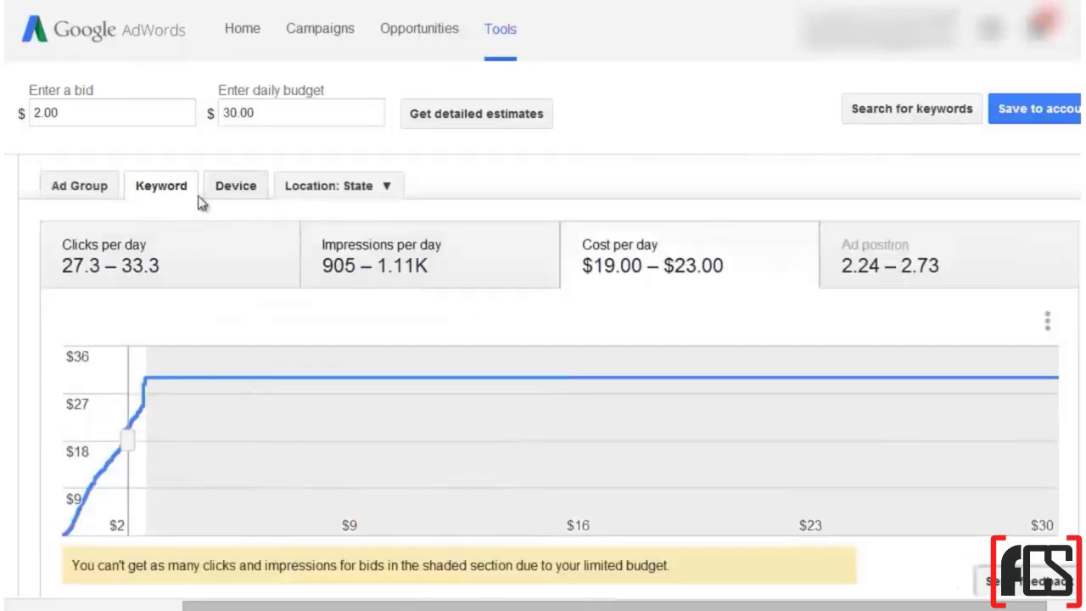
scroll(566, 465, "down", 4)
scroll(567, 465, "down", 2)
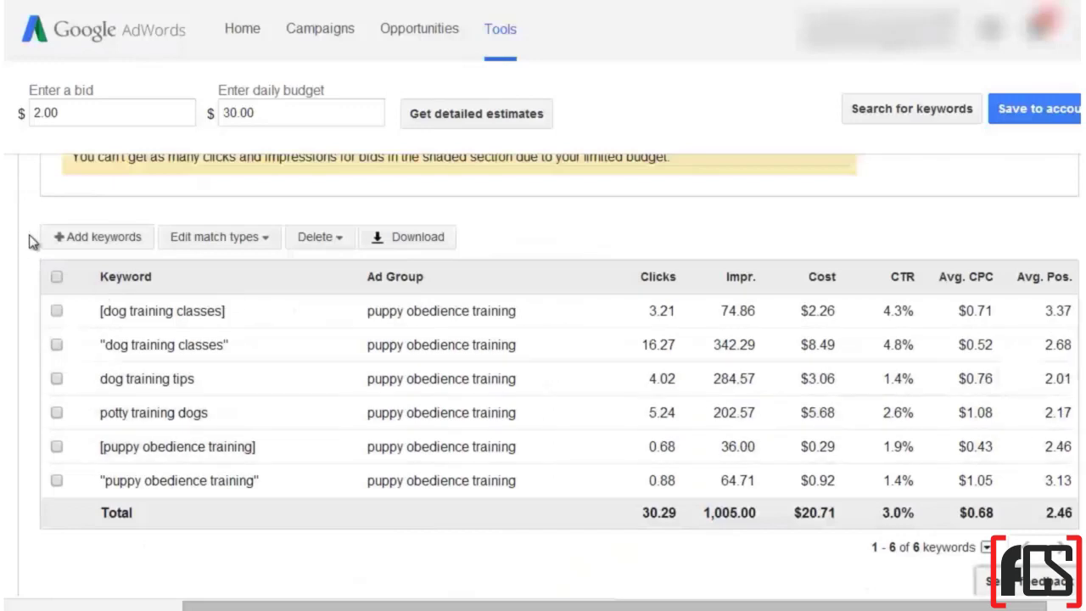
Look at the match type options offered for all keywords, leaving the keywords as they are.
left_click(195, 243)
mouse_move(228, 294)
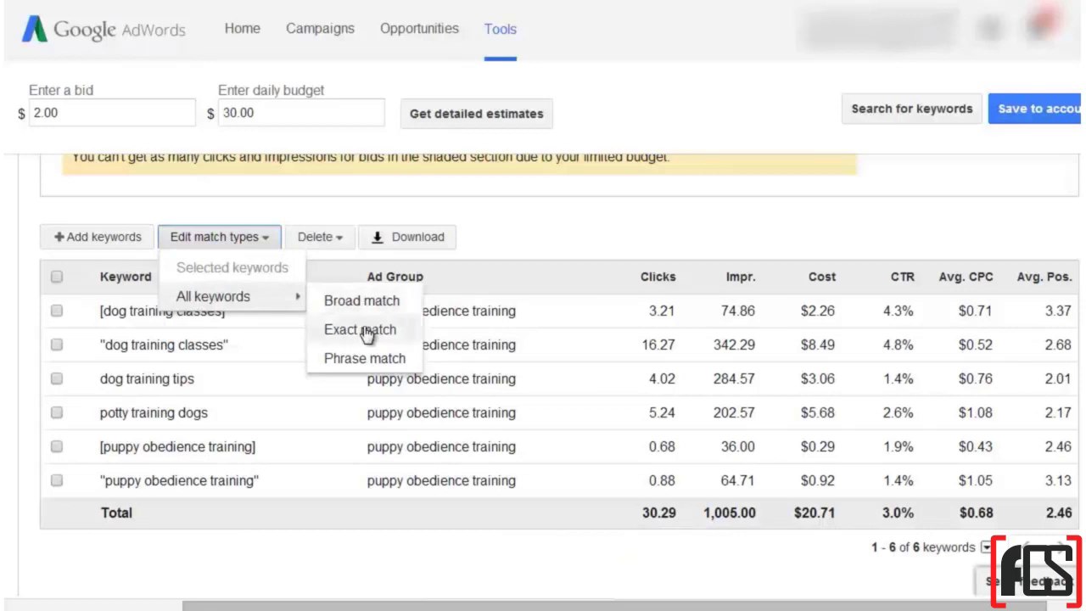
left_click(500, 227)
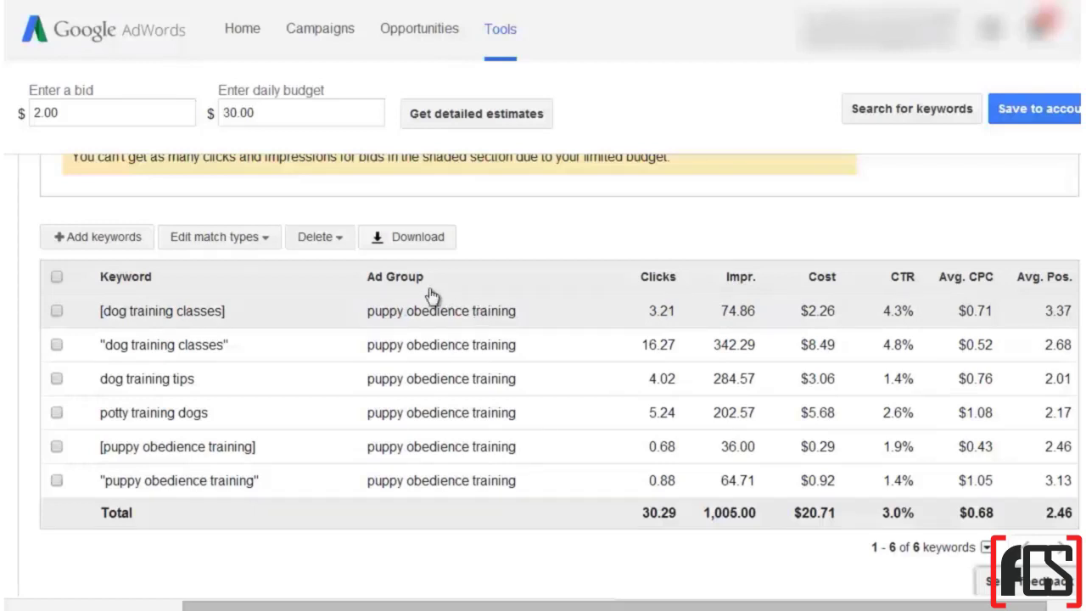
Download the plan as an Excel CSV with historical statistics and traffic estimates, and save the file.
left_click(396, 242)
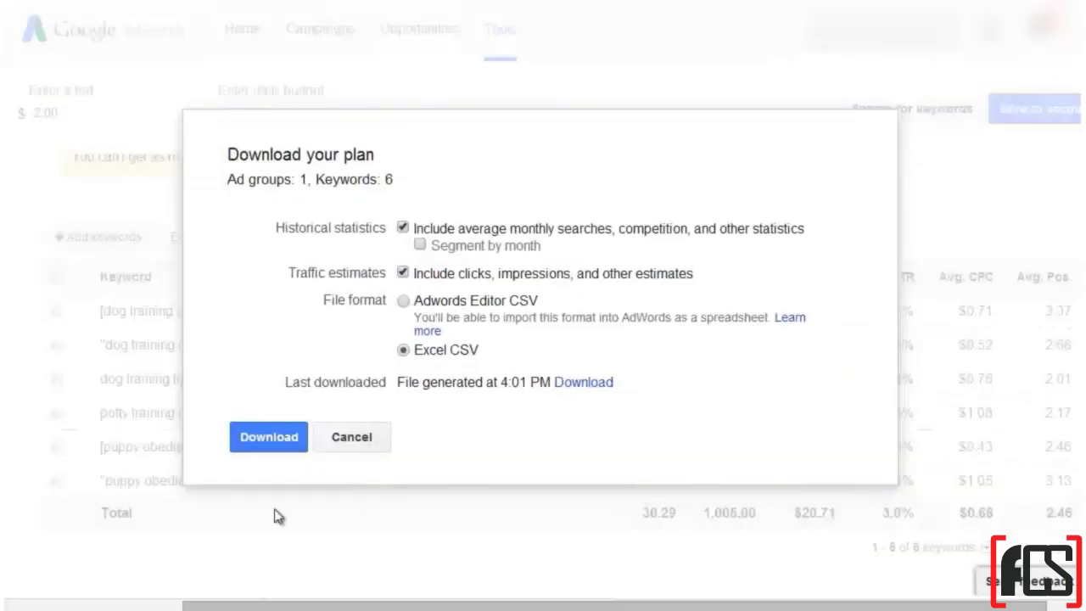
left_click(292, 438)
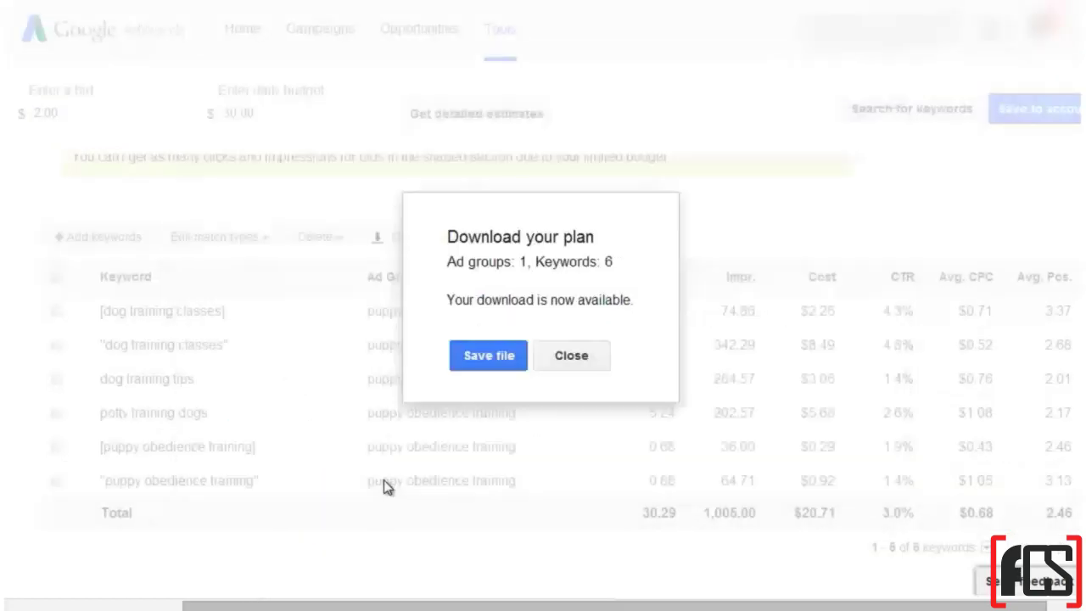
left_click(490, 364)
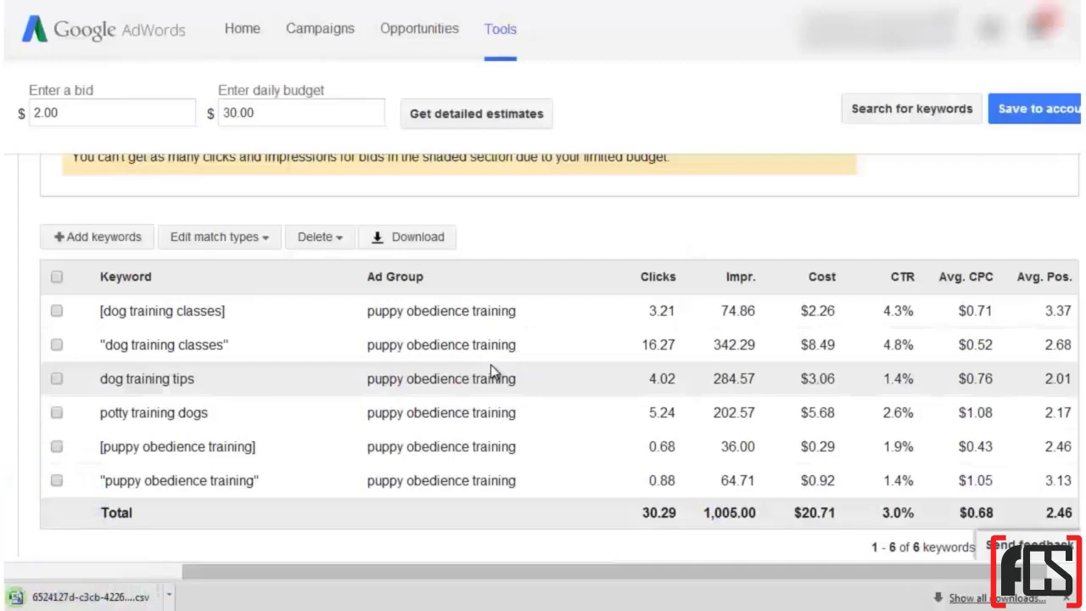
Examine the estimates by device, covering the mobile bid adjustment graph and the desktop, mobile and tablet table, and dismiss the downloads bar.
scroll(490, 365, "up", 5)
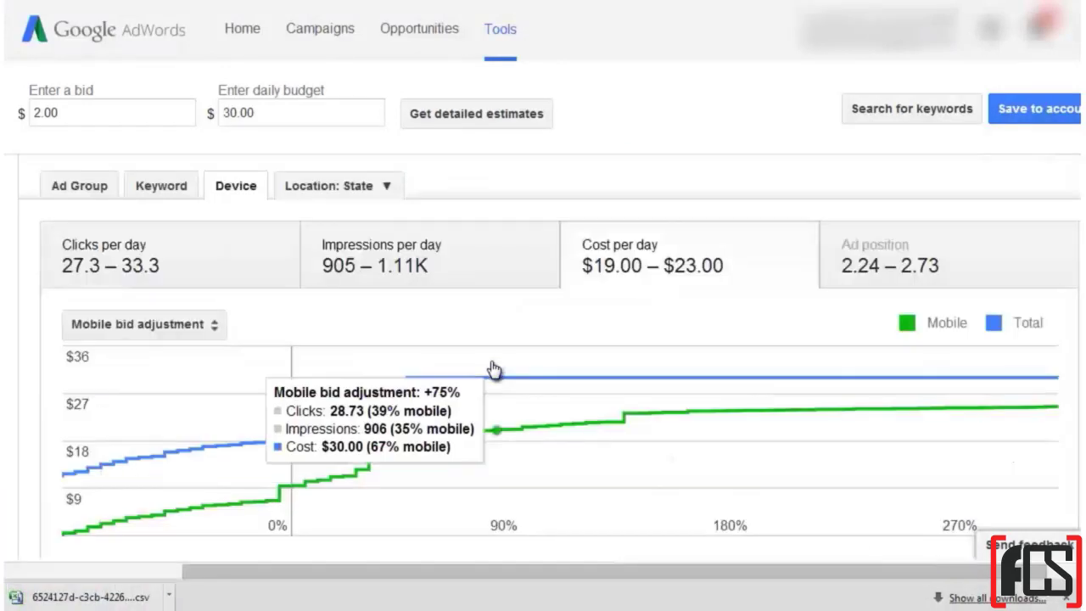
scroll(488, 416, "down", 3)
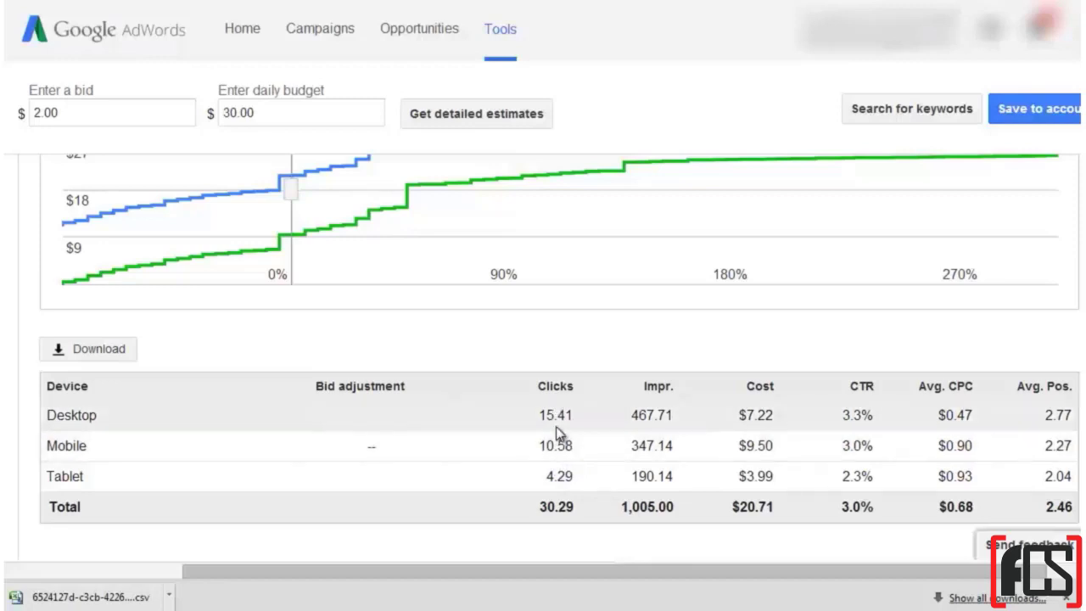
scroll(497, 347, "up", 3)
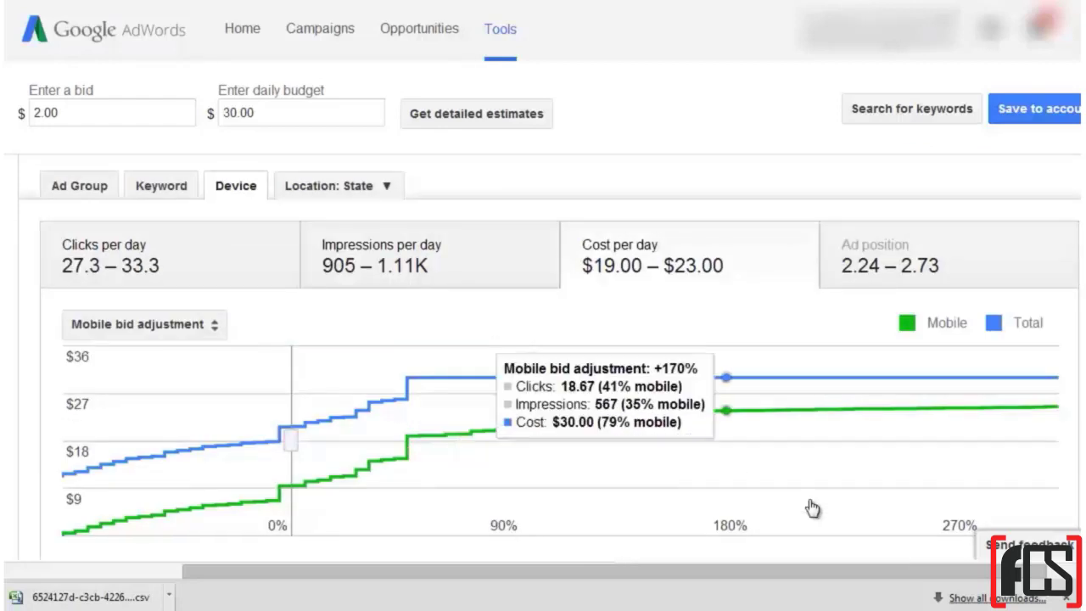
left_click(1067, 597)
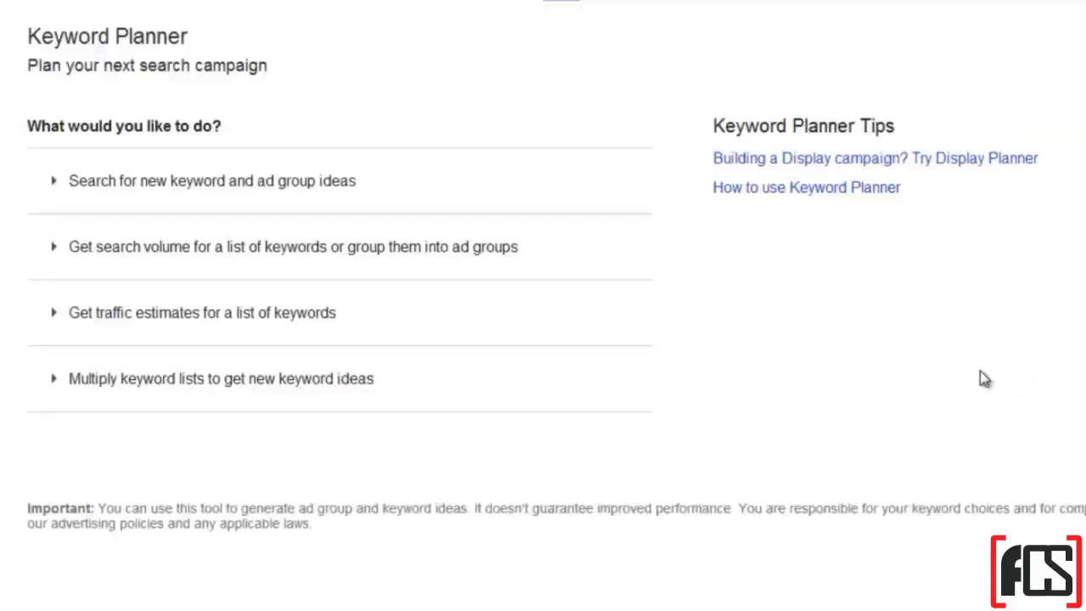
Open the option to multiply keyword lists for new keyword ideas and add a third list.
left_click(327, 391)
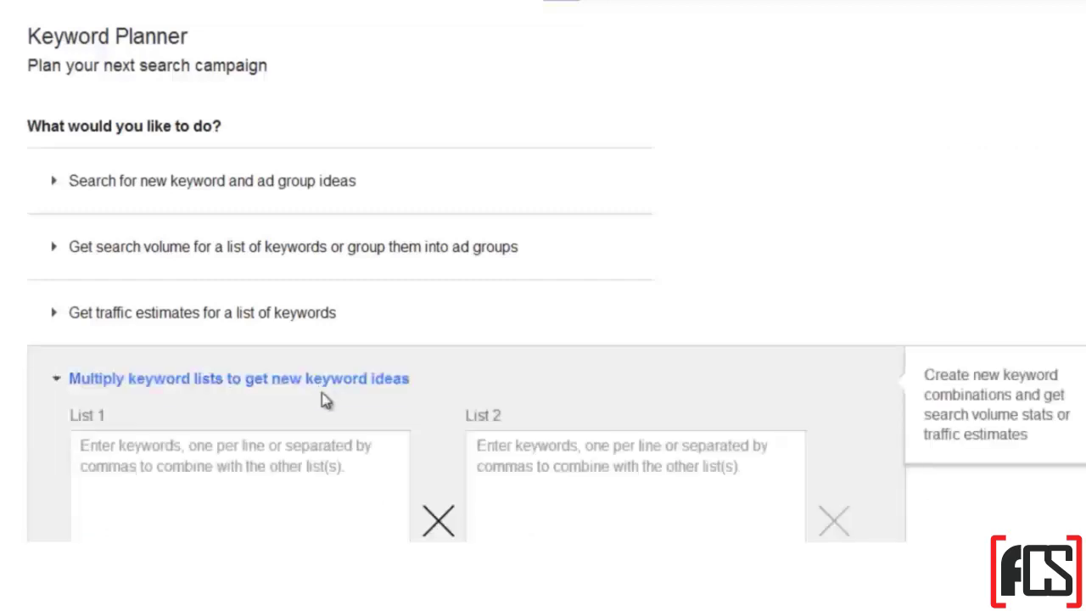
scroll(324, 392, "down", 2)
scroll(323, 393, "down", 1)
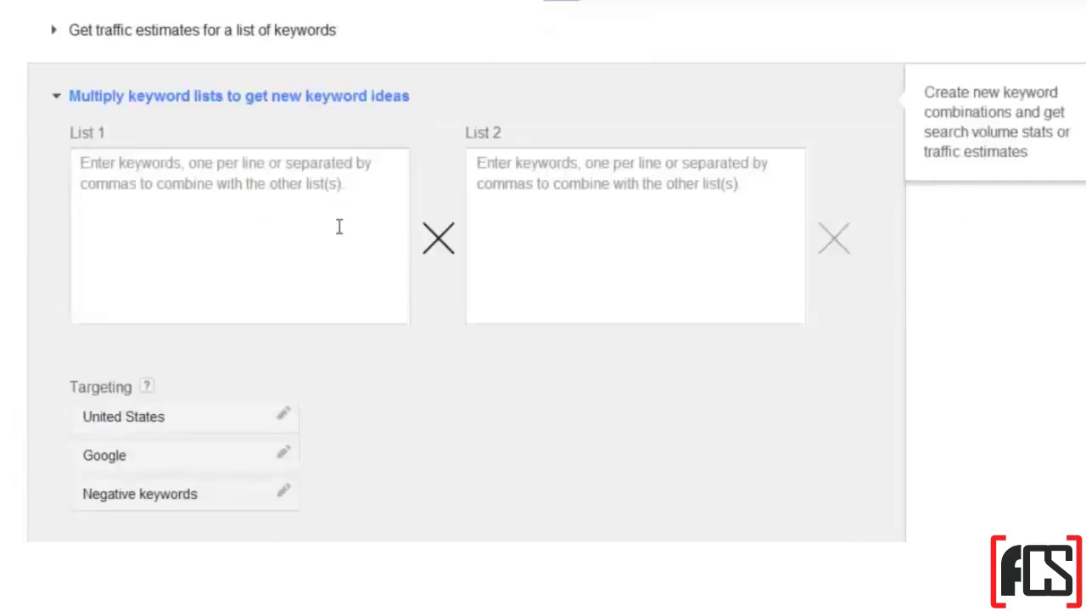
left_click(833, 243)
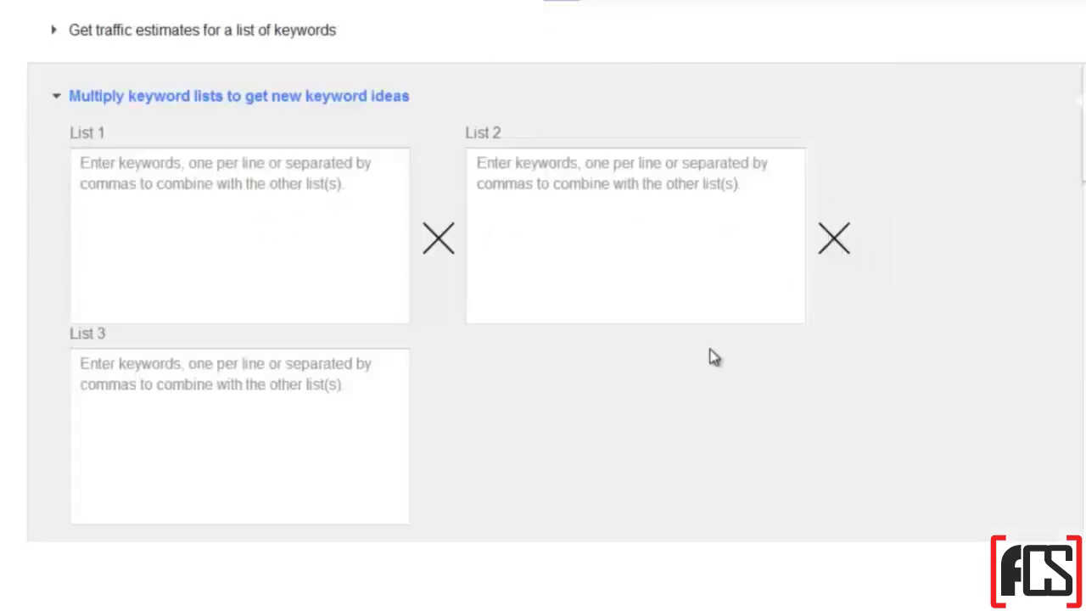
scroll(710, 356, "down", 2)
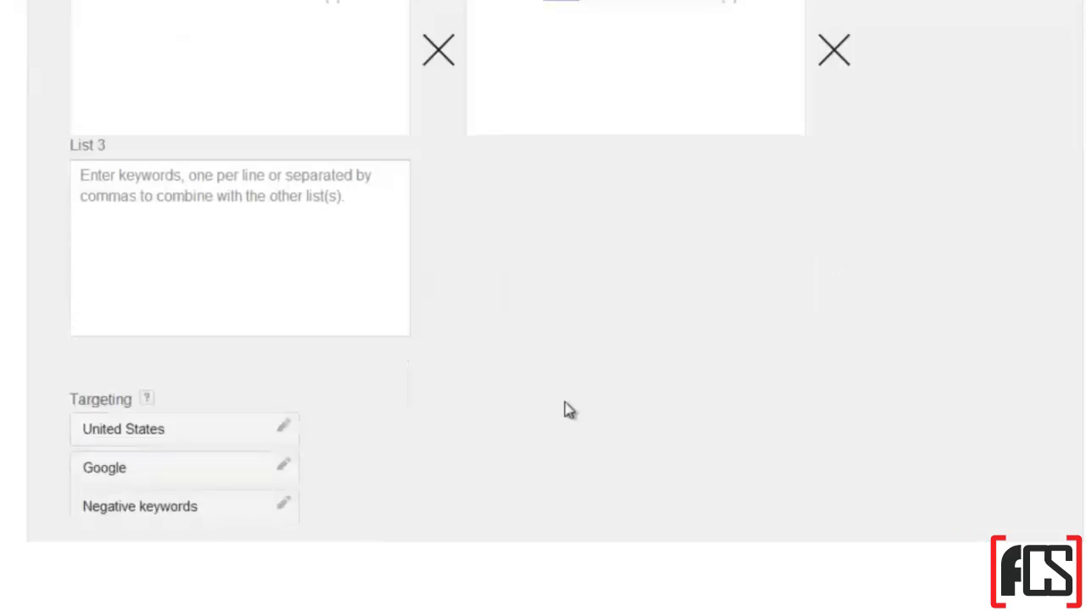
scroll(567, 409, "up", 2)
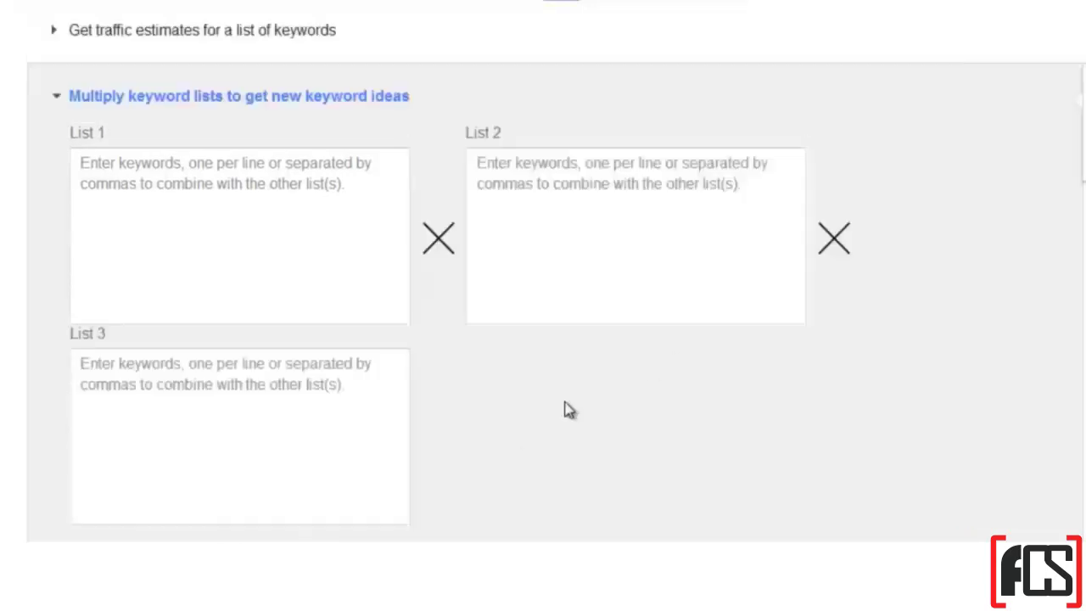
Enter the sample keywords red, blue and black in List 1, one per line.
left_click(285, 164)
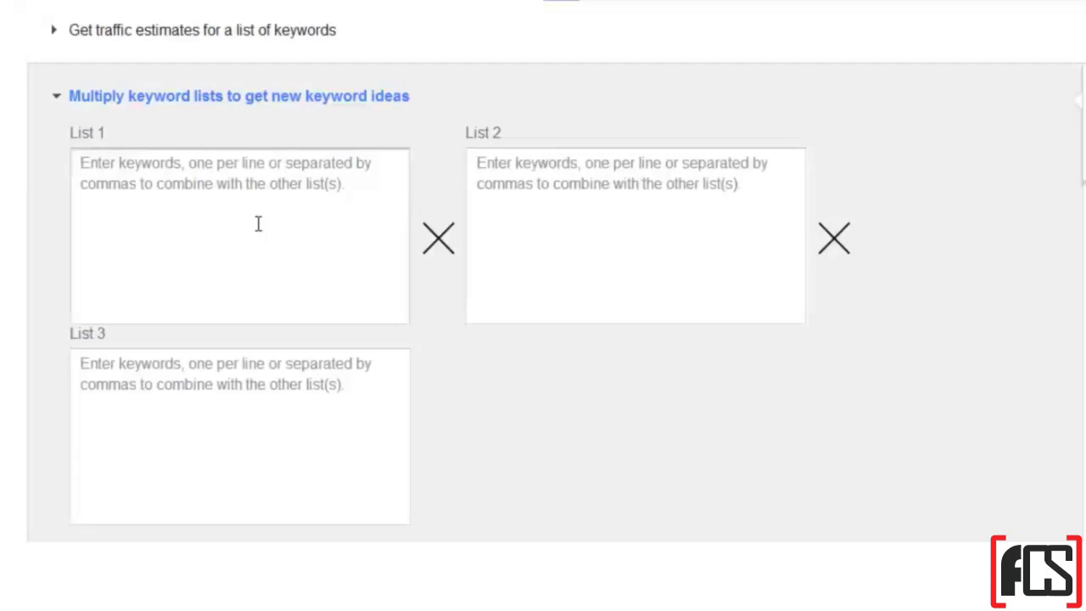
type("red b")
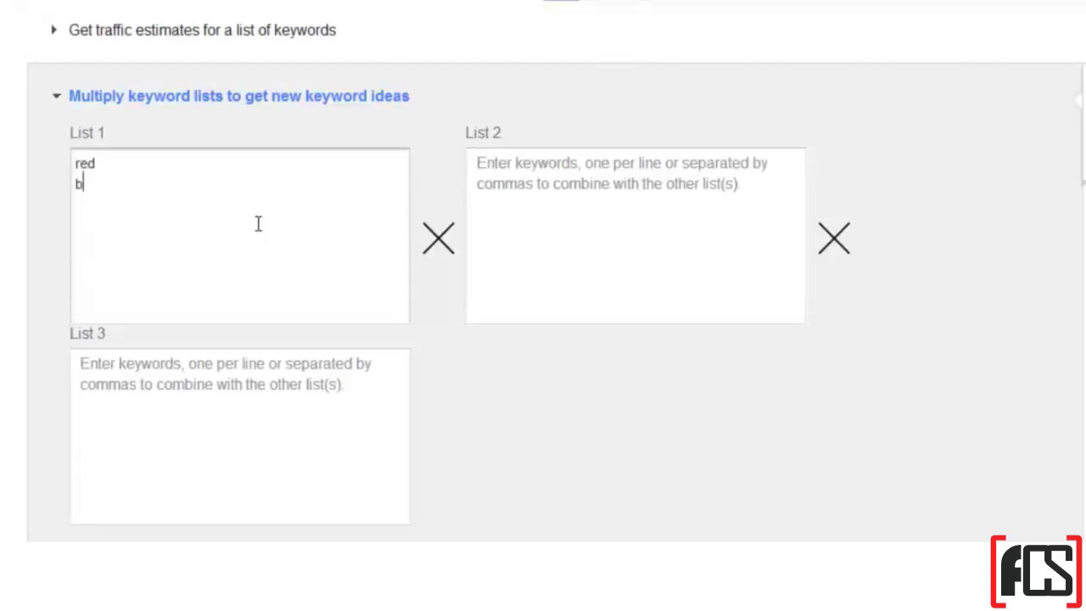
type("lue")
key("Return")
type("black")
key("Tab")
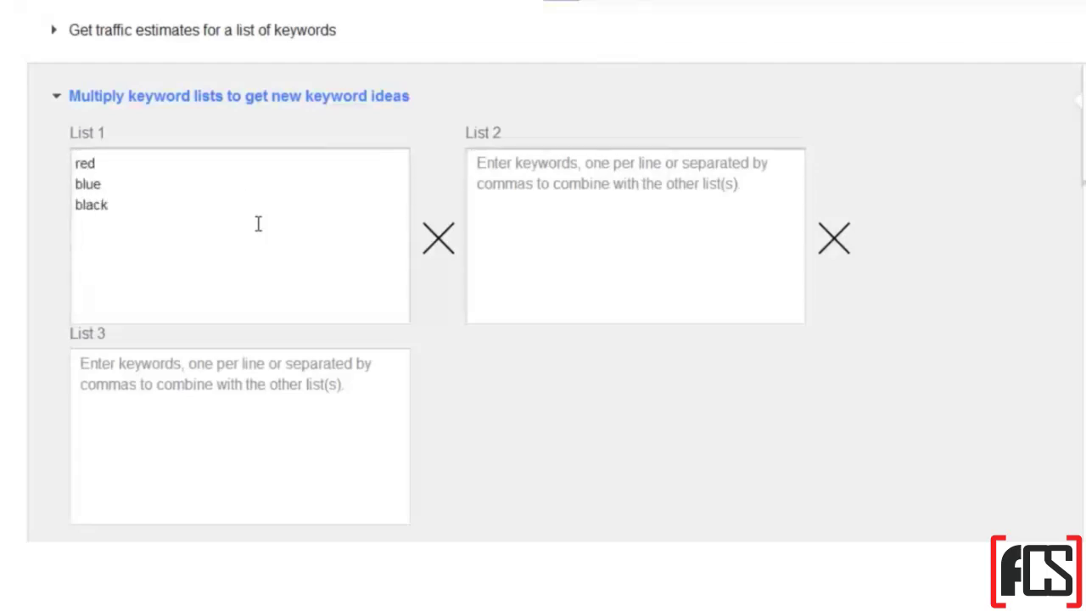
Enter the sample keywords shoe and dress in List 2, one per line.
type("shoe")
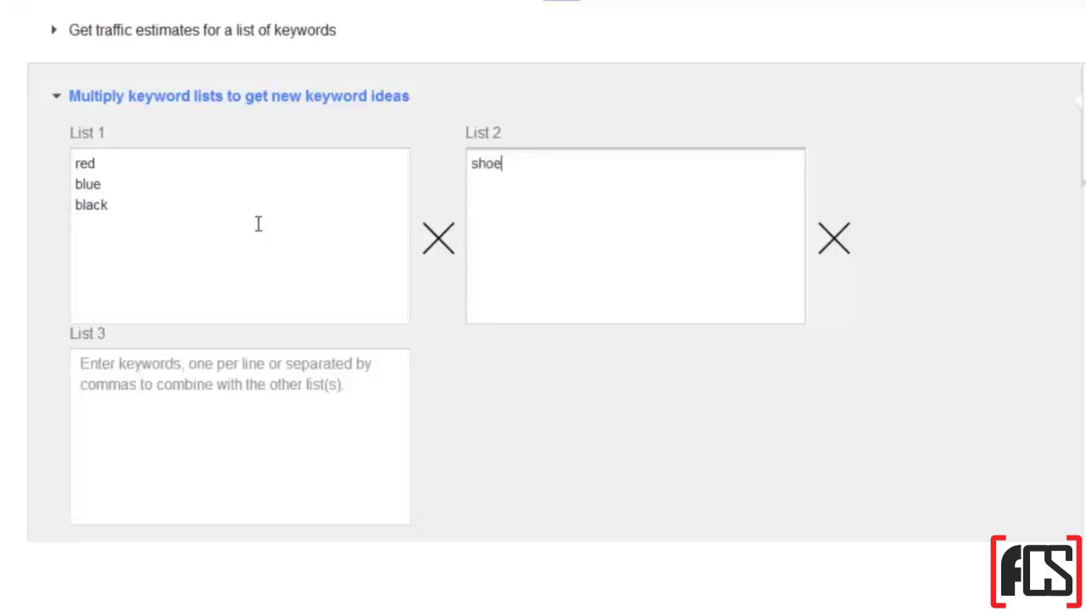
type(" dress")
left_click(224, 383)
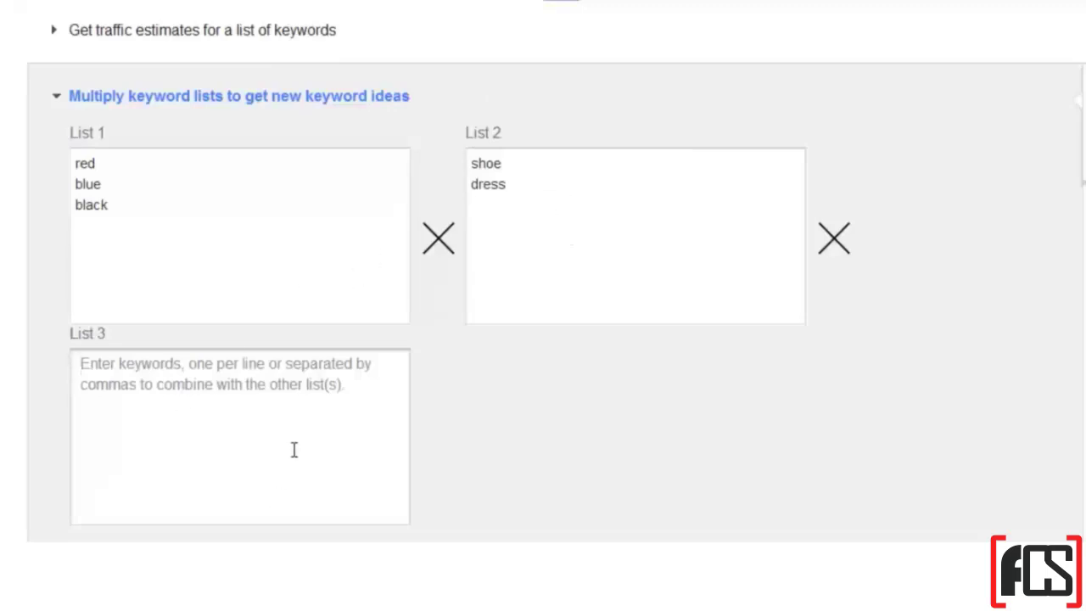
scroll(603, 429, "down", 1)
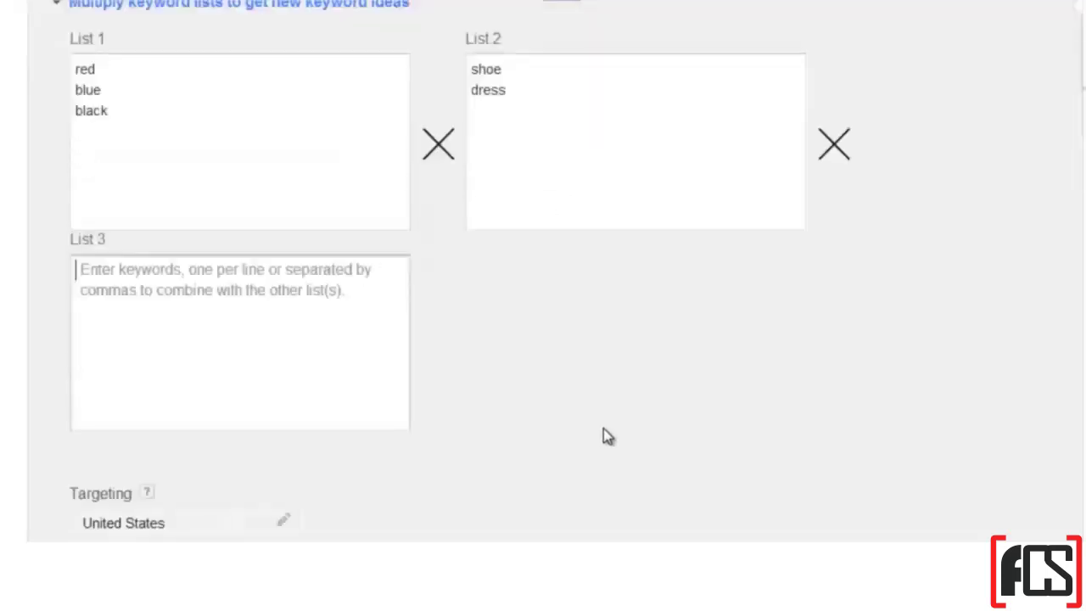
scroll(604, 429, "up", 1)
Replace the List 1 keywords with dog obedience training, dog training classes, dog training tips and potty training dogs.
left_click(209, 202)
key("ctrl+a")
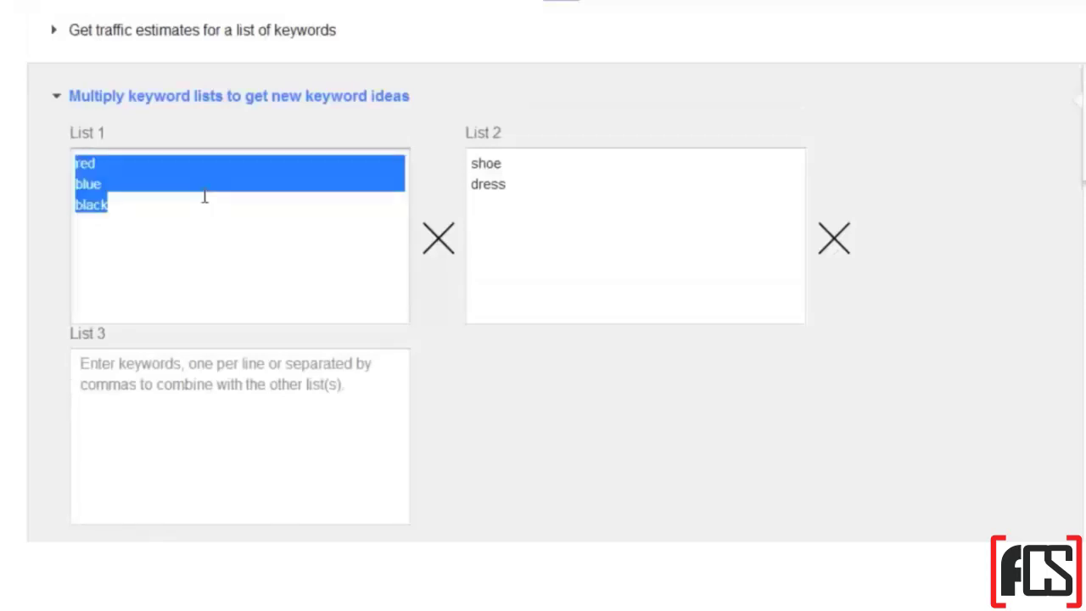
type("dog obedience training dog training classes dog training tips potty training dogs")
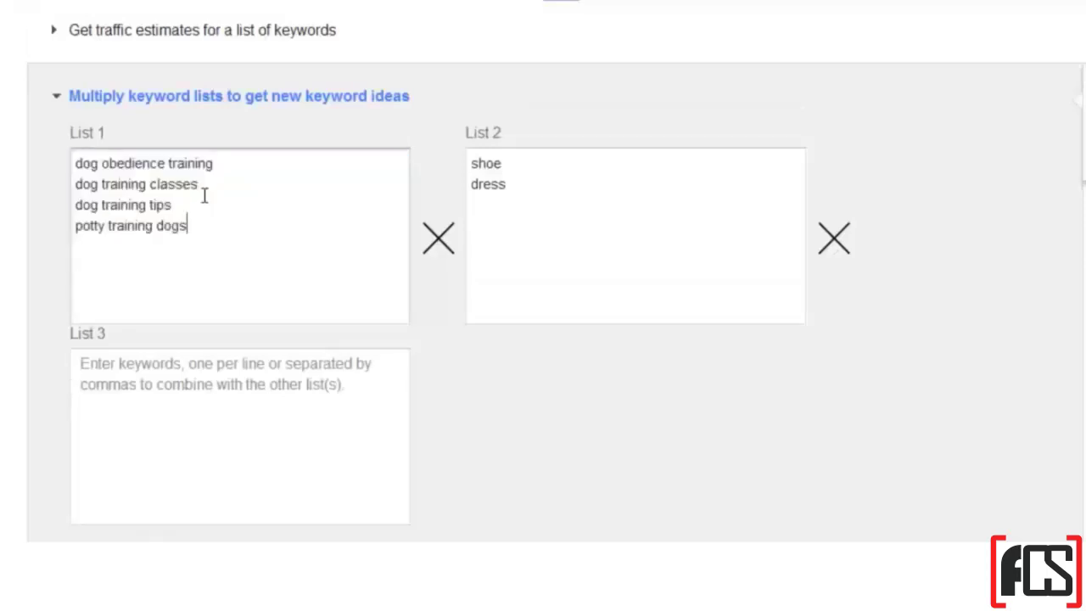
key("ctrl+a")
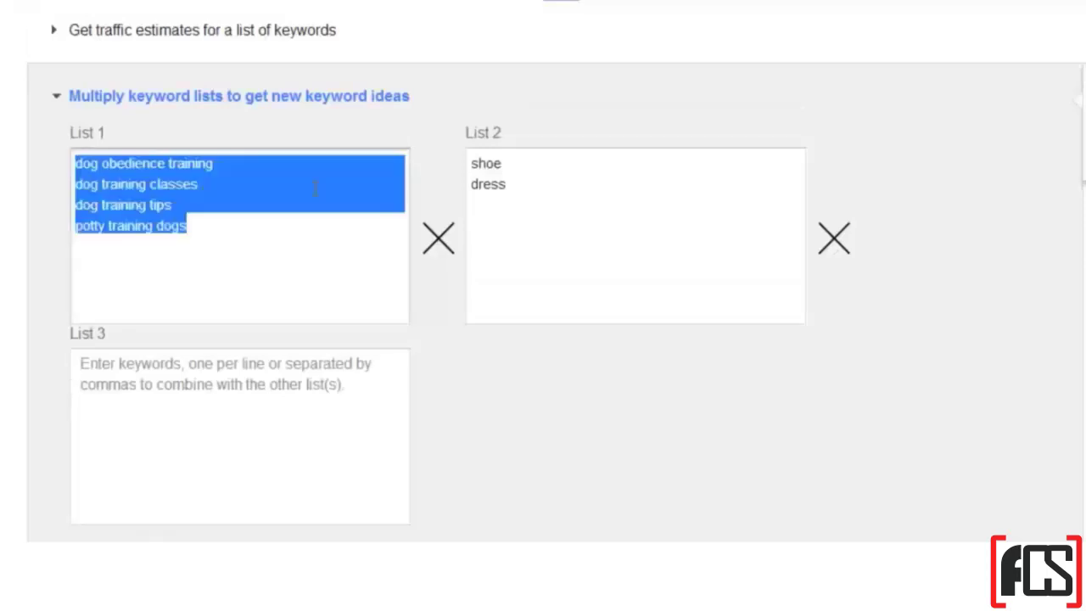
left_click(544, 201)
key("ctrl+a")
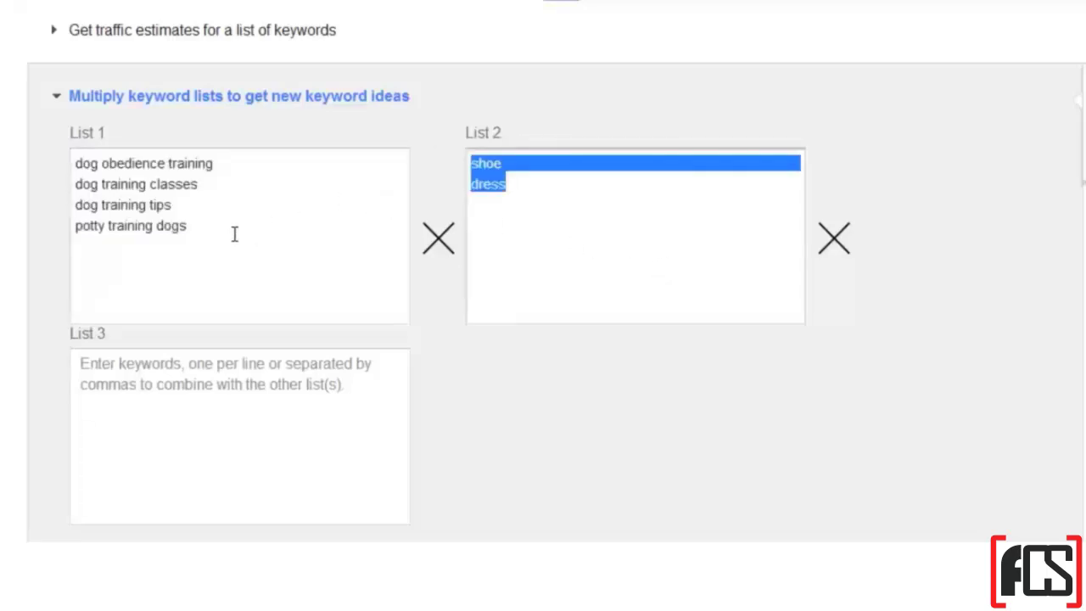
Remove the words "dog" and "dogs" from the List 1 entries, leaving obedience training, training classes, training tips and potty training.
left_click_drag(101, 164, 14, 165)
key("BackSpace")
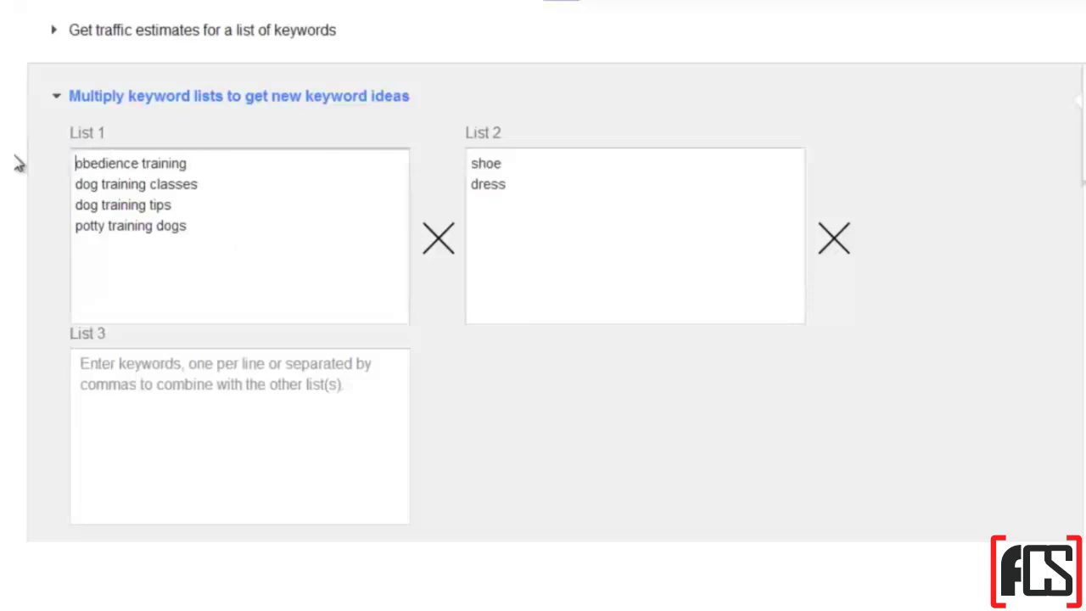
key("ctrl+shift+Right")
key("BackSpace")
key("Down")
key("ctrl+shift+Right")
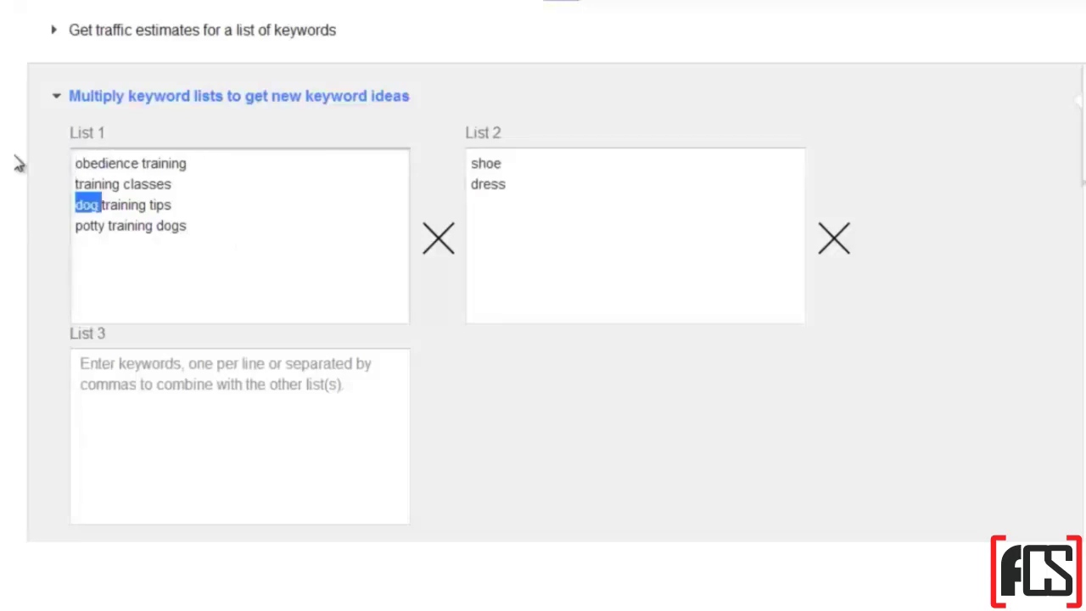
key("BackSpace")
key("Down")
key("ctrl+shift+Right")
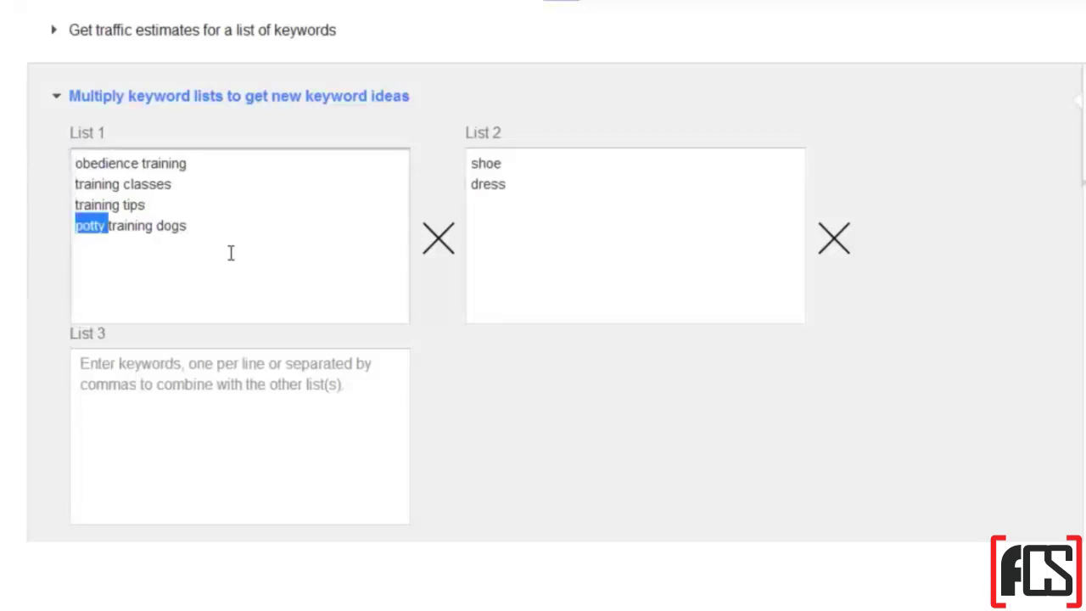
left_click_drag(203, 232, 153, 236)
key("BackSpace")
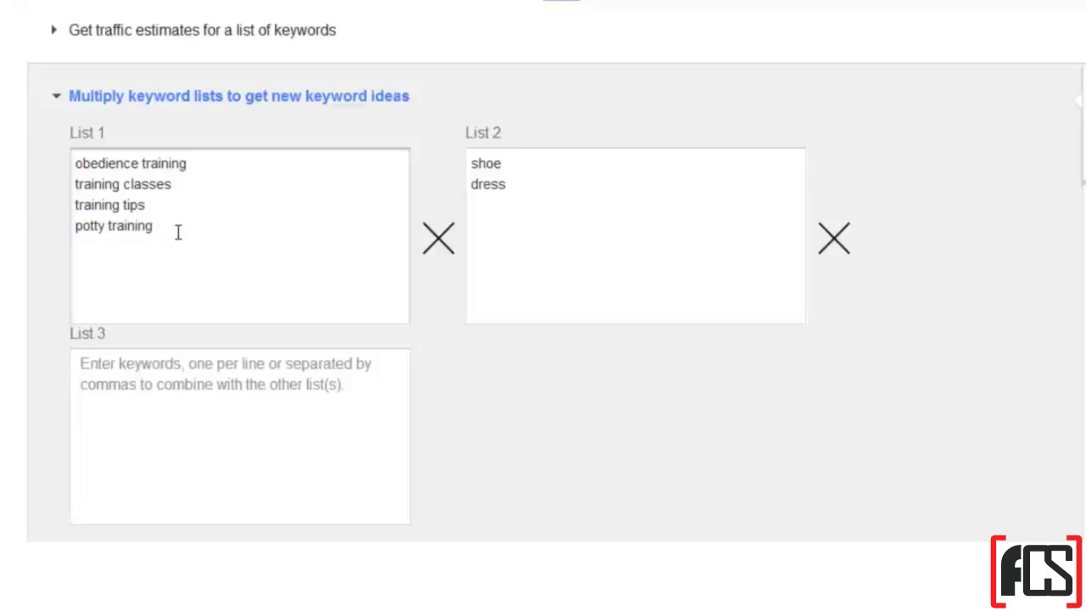
Replace the List 2 keywords with puppy and adult, one per line.
left_click(637, 221)
key("ctrl+a")
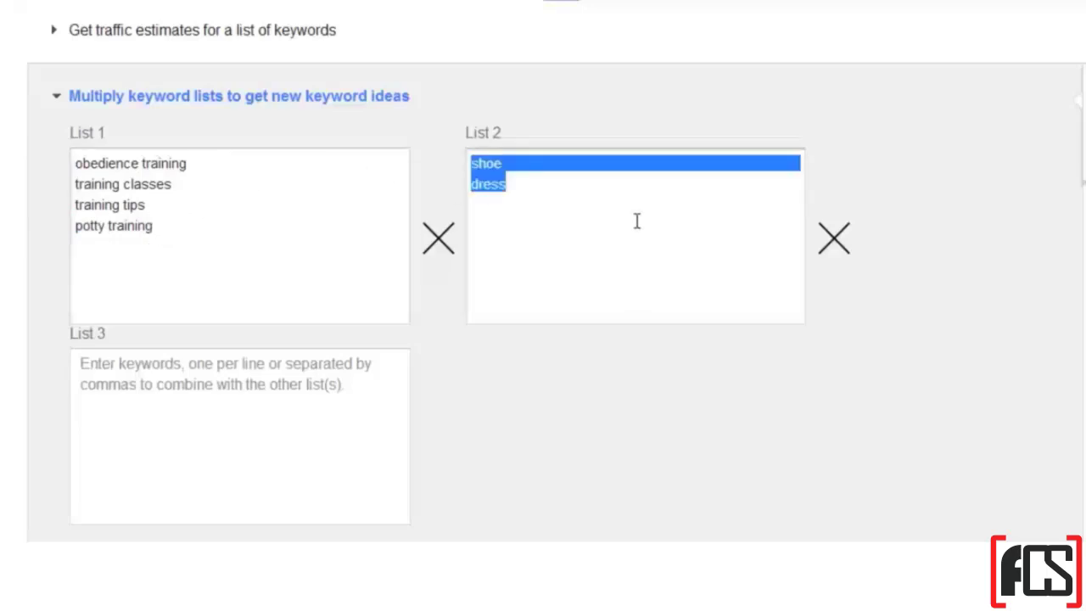
type("se")
key("BackSpace")
key("BackSpace")
type("pupp")
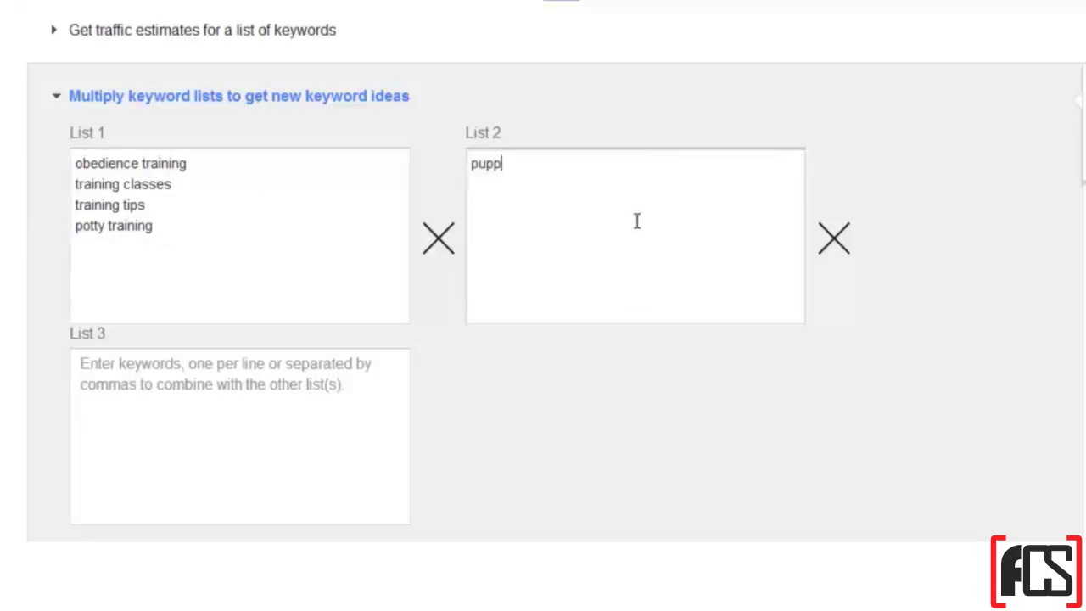
type("y")
key("Return")
type("se")
key("BackSpace")
key("BackSpace")
type("adult")
key("Return")
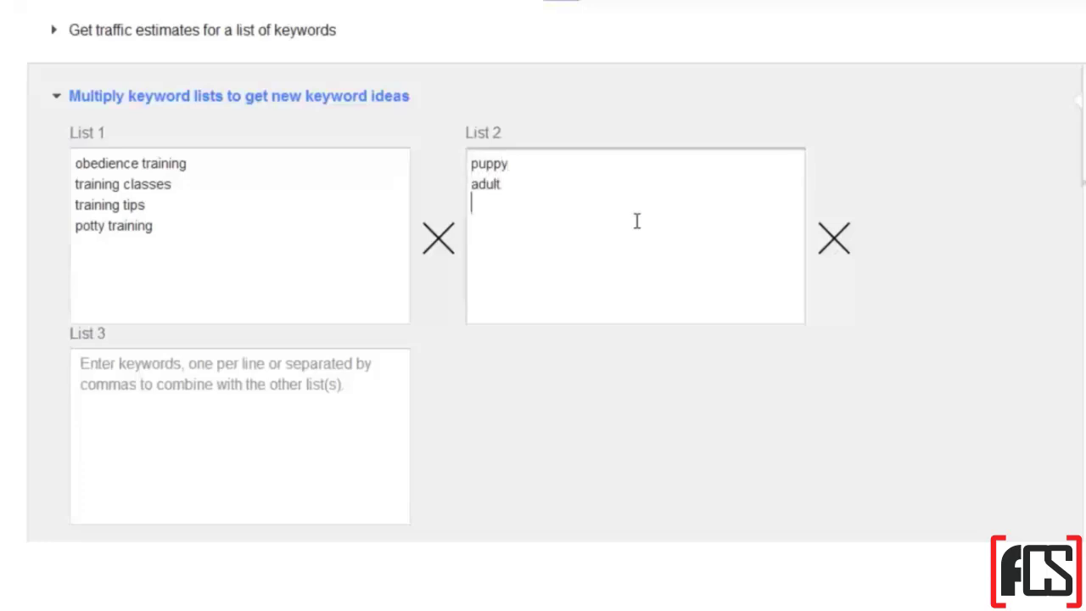